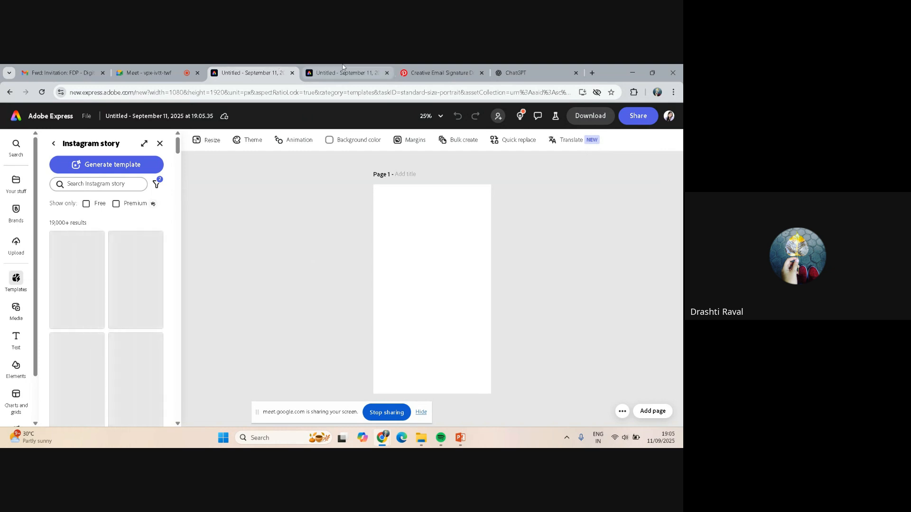
Close the duplicate untitled design, switch to Pinterest and search it for "poster design"
left_click(367, 69)
left_click(387, 72)
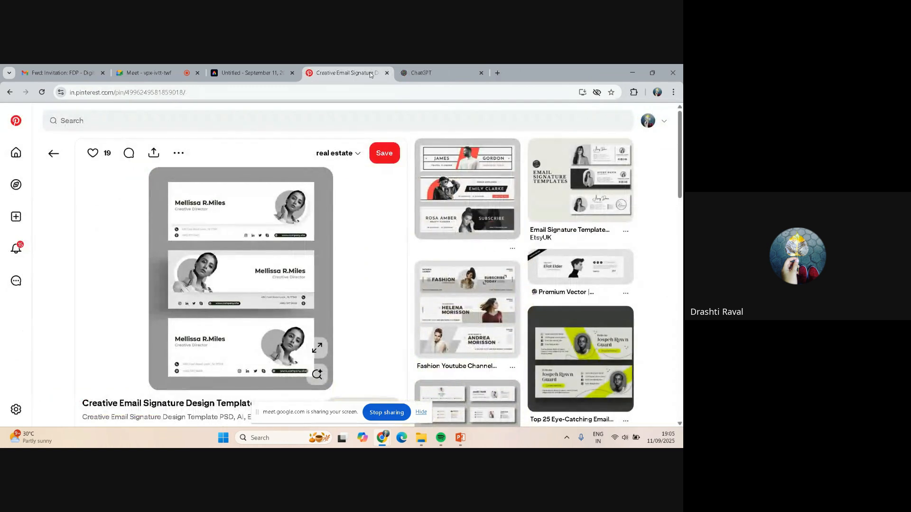
left_click(16, 153)
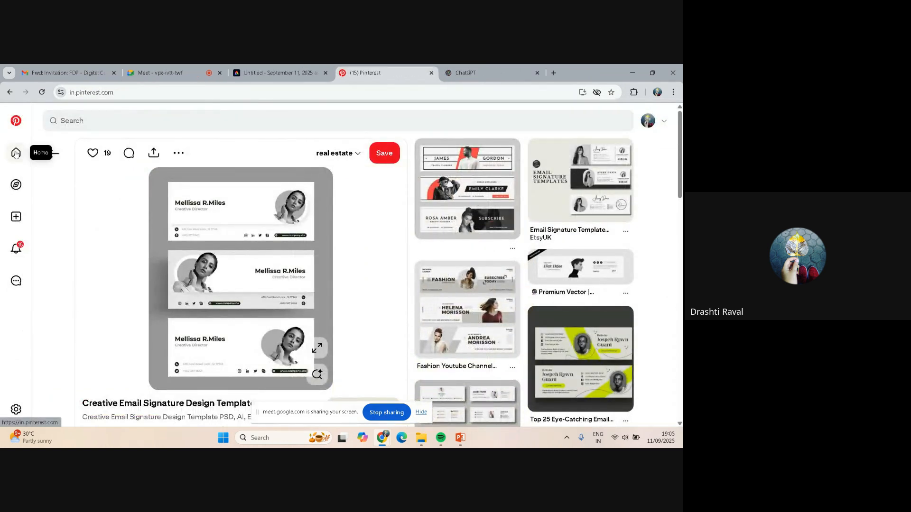
left_click(126, 120)
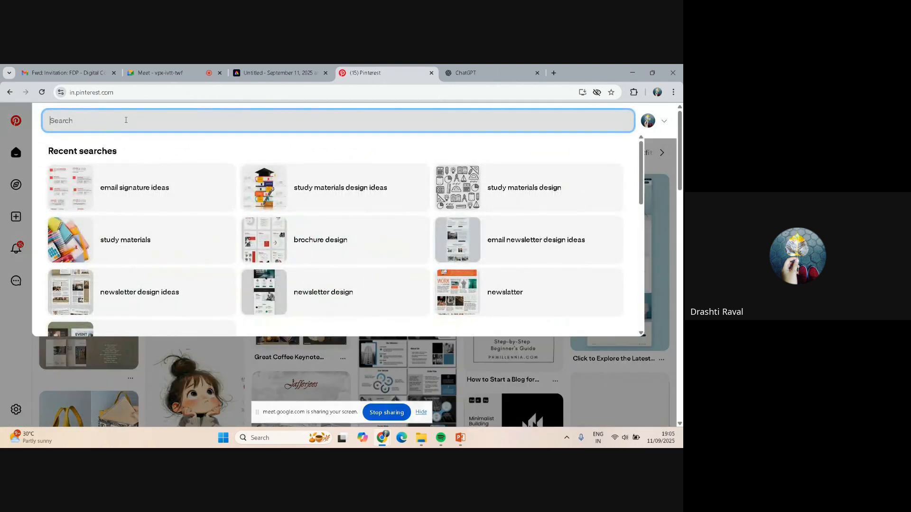
type("pos")
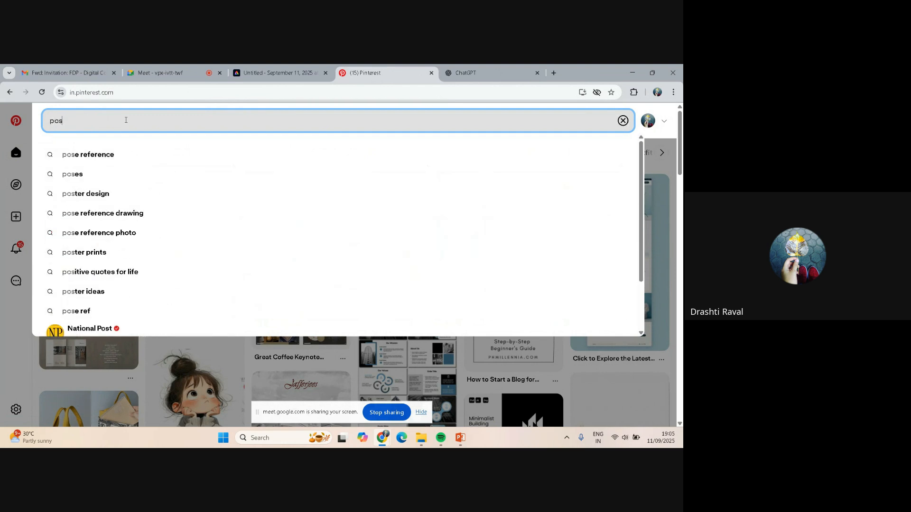
left_click(97, 194)
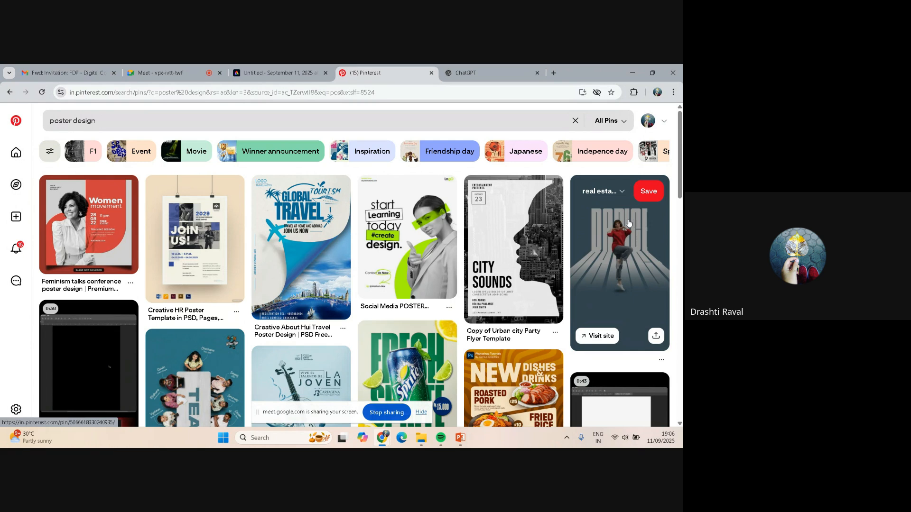
Browse the poster design results for layout references and open the Holiday Travel Flyer Design Template pin
scroll(628, 222, "down", 4)
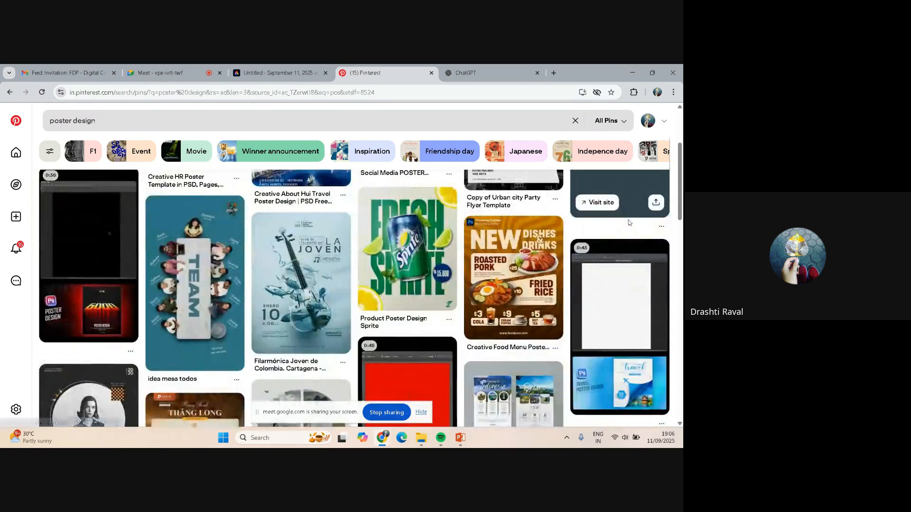
scroll(628, 221, "down", 2)
scroll(629, 223, "down", 3)
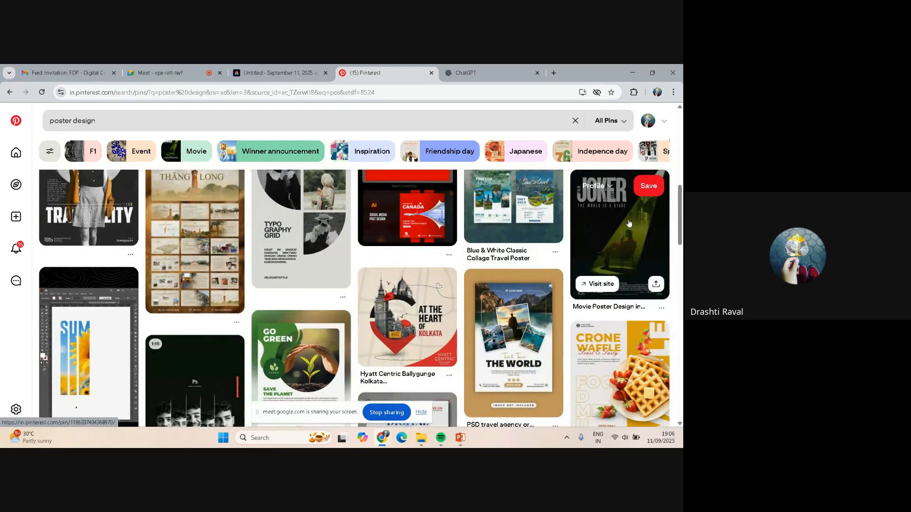
scroll(629, 223, "down", 2)
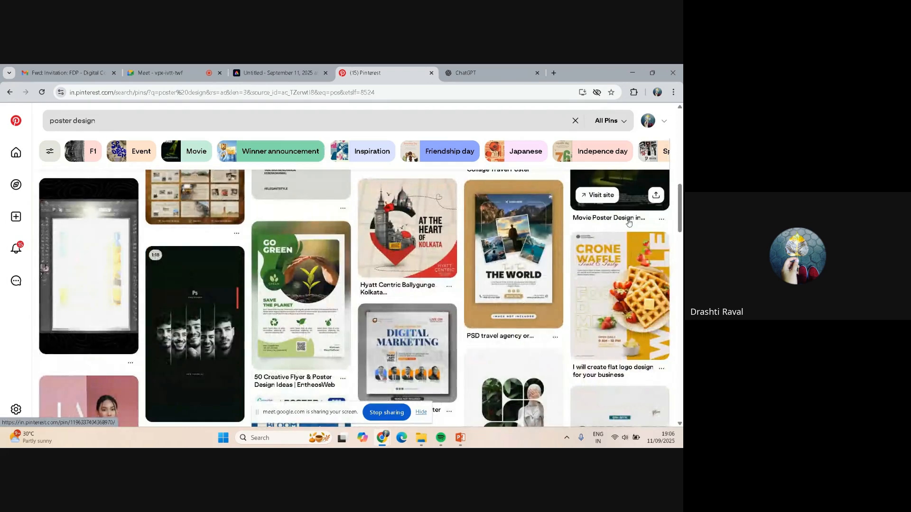
scroll(628, 223, "down", 2)
scroll(629, 223, "down", 4)
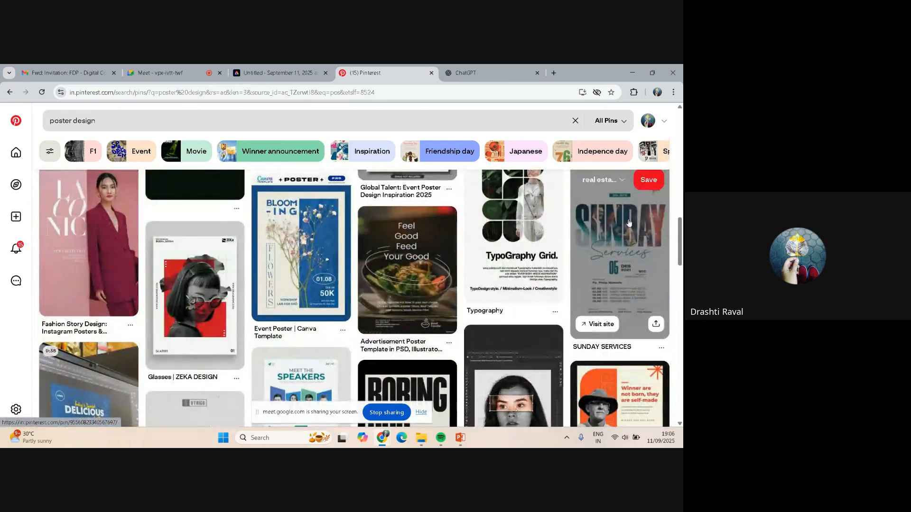
scroll(628, 223, "down", 1)
scroll(629, 222, "down", 4)
scroll(628, 222, "up", 5)
scroll(628, 223, "up", 1)
scroll(299, 291, "down", 3)
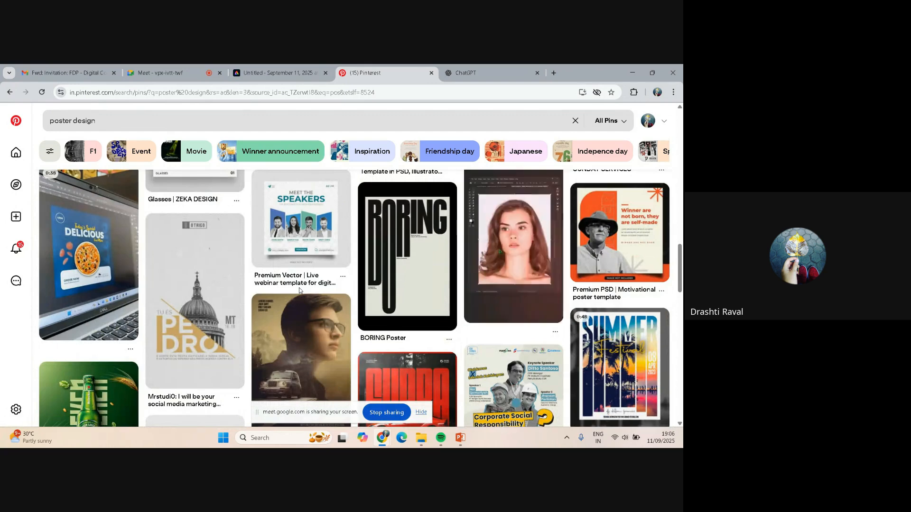
scroll(300, 291, "down", 2)
scroll(299, 290, "down", 6)
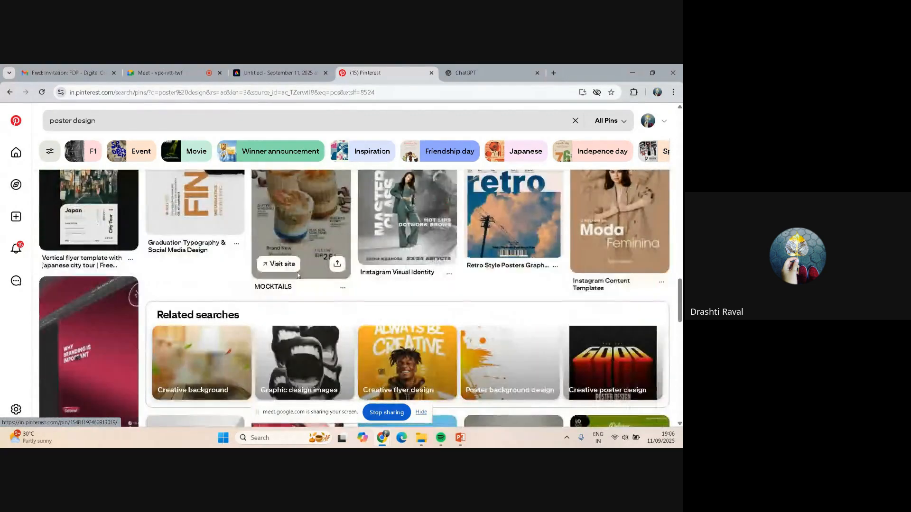
scroll(297, 275, "down", 4)
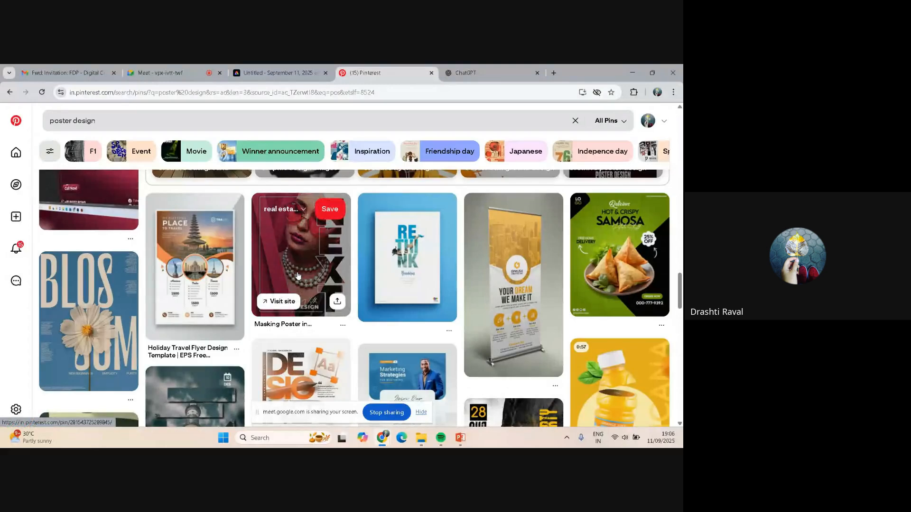
scroll(298, 275, "down", 1)
left_click(189, 235)
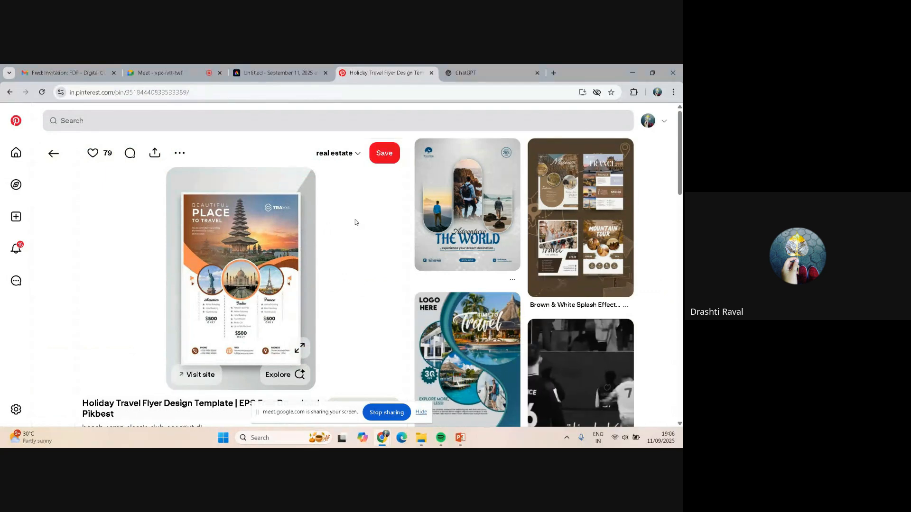
Switch to Adobe Express and rename the untitled design as "poster design"
left_click(275, 68)
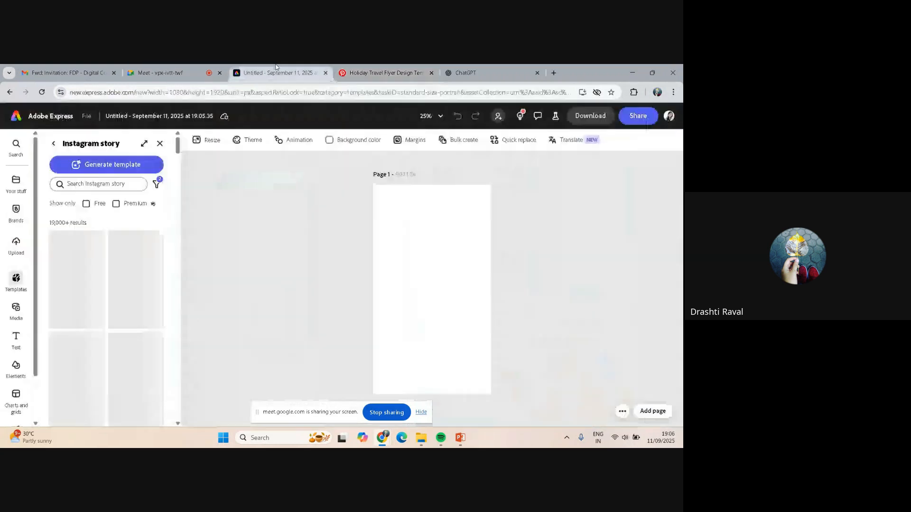
left_click(185, 115)
key("BackSpace")
key("BackSpace")
key("BackSpace")
key("BackSpace")
key("BackSpace")
key("BackSpace")
key("BackSpace")
key("BackSpace")
key("BackSpace")
key("BackSpace")
key("BackSpace")
key("BackSpace")
key("BackSpace")
key("BackSpace")
key("BackSpace")
key("BackSpace")
key("BackSpace")
key("BackSpace")
key("BackSpace")
key("BackSpace")
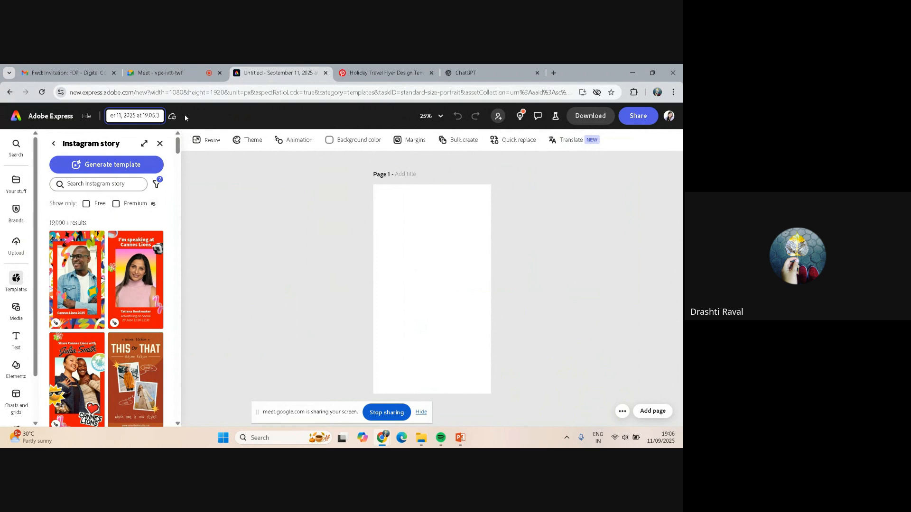
key("BackSpace")
key("BackSpace")
key("BackSpace")
key("BackSpace")
key("BackSpace")
key("BackSpace")
key("BackSpace")
key("BackSpace")
key("BackSpace")
key("BackSpace")
key("BackSpace")
key("BackSpace")
key("BackSpace")
key("BackSpace")
key("BackSpace")
key("BackSpace")
type("poster design")
left_click(253, 271)
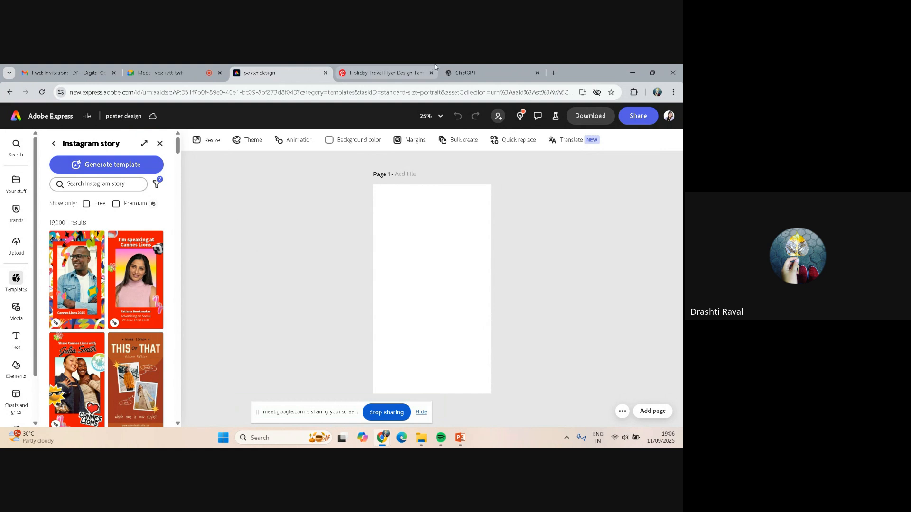
Return to Pinterest and search it for "academimc posters"
left_click(377, 71)
left_click(99, 121)
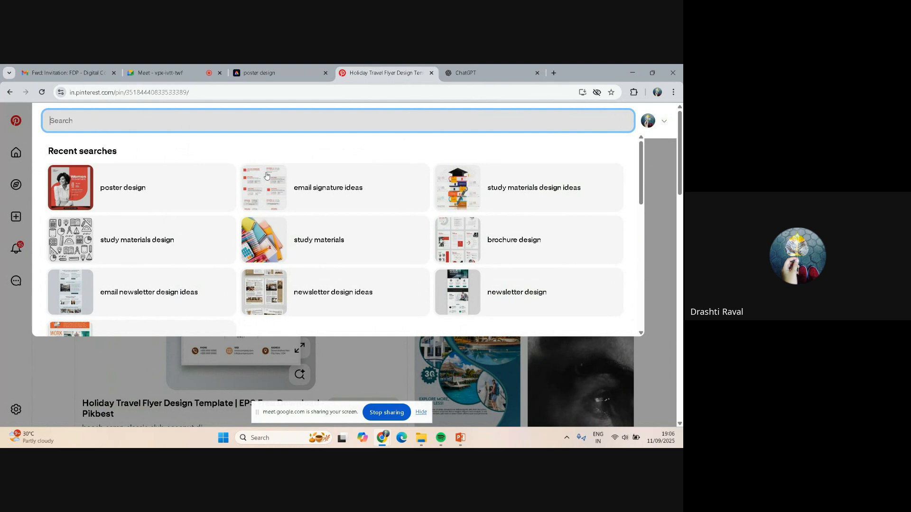
scroll(266, 181, "down", 2)
scroll(266, 180, "up", 2)
type("a")
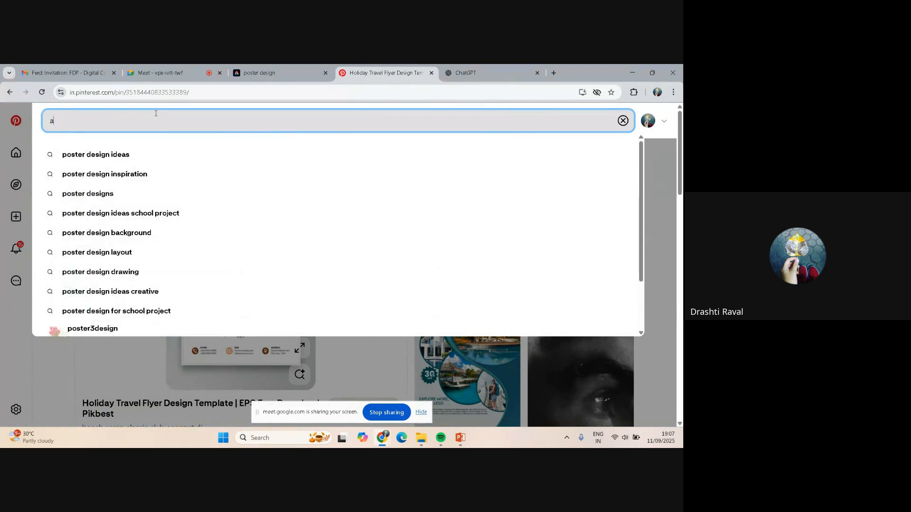
type("cademimc posters")
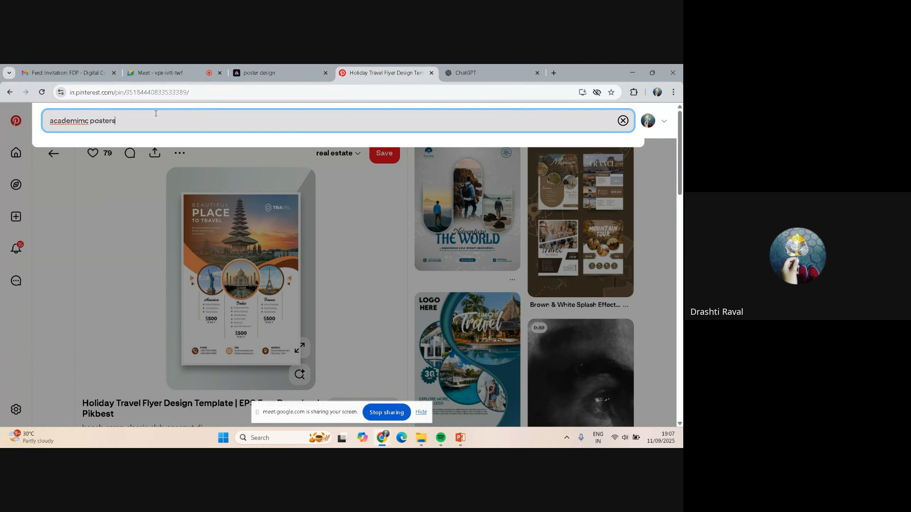
key("Return")
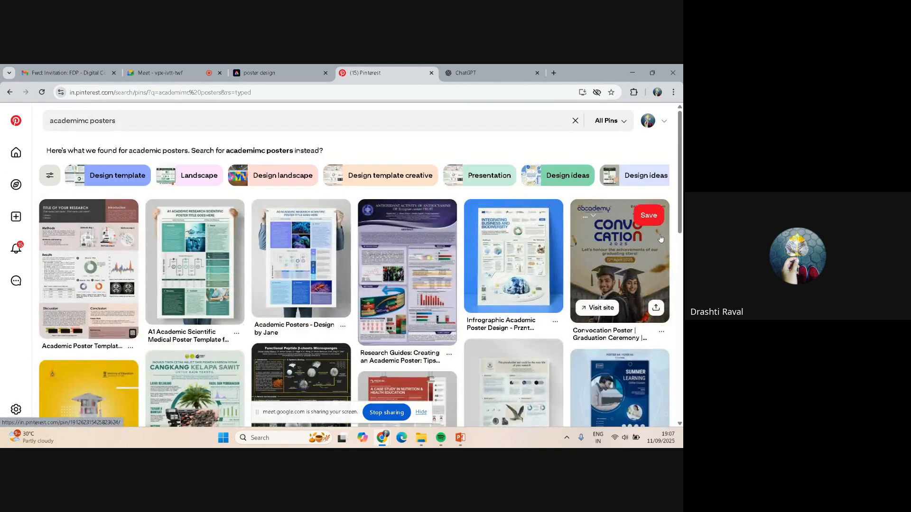
Browse the academic poster results and examine the "Open for Admission Year 2025" pin as a design reference
scroll(660, 238, "down", 3)
scroll(660, 238, "down", 4)
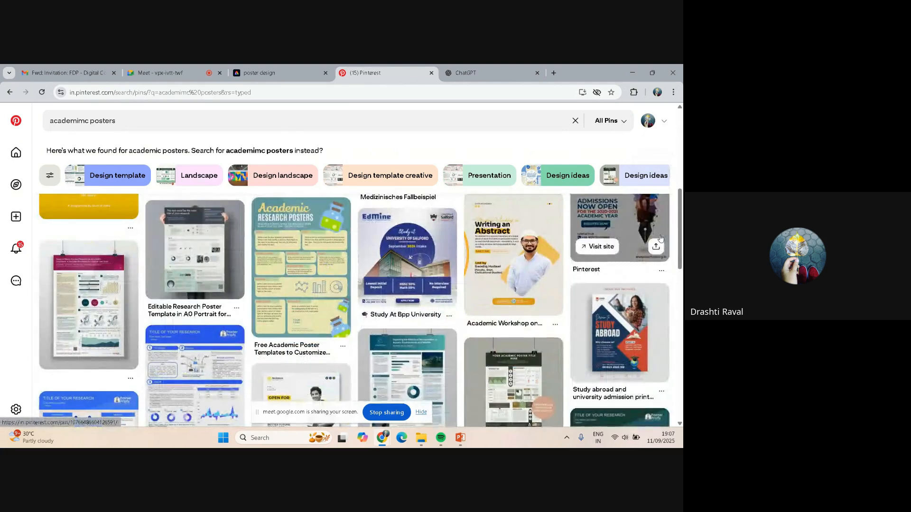
scroll(661, 238, "down", 5)
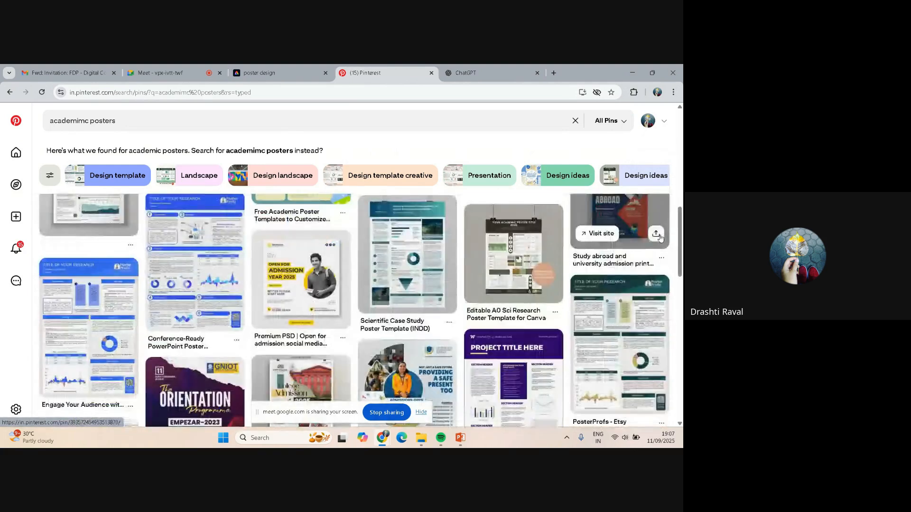
scroll(661, 239, "up", 3)
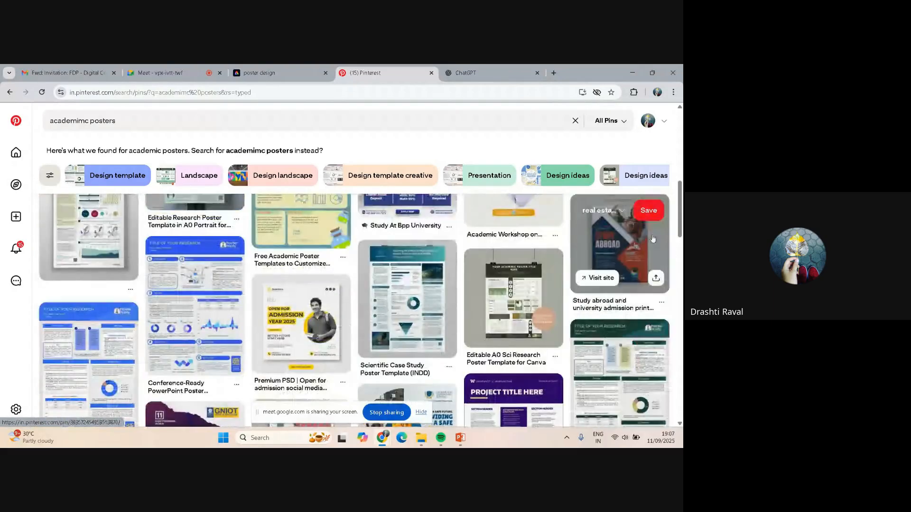
left_click(278, 324)
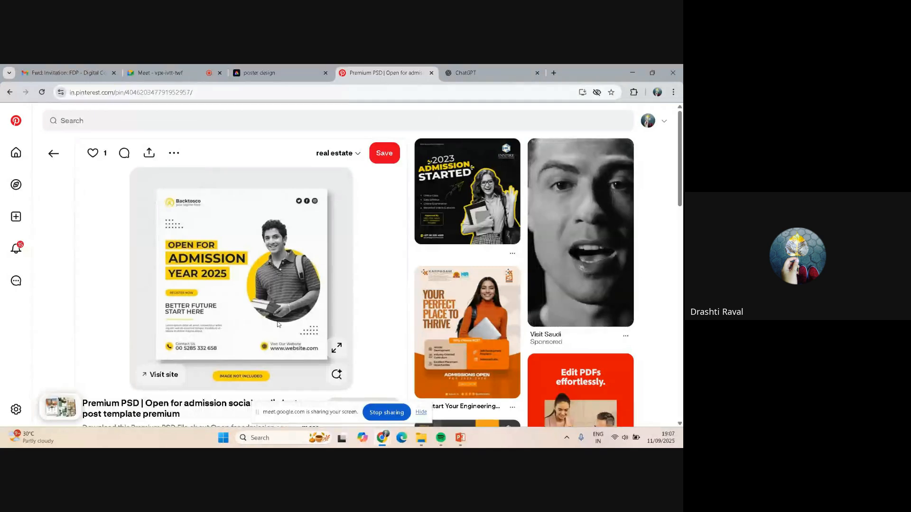
left_click(248, 67)
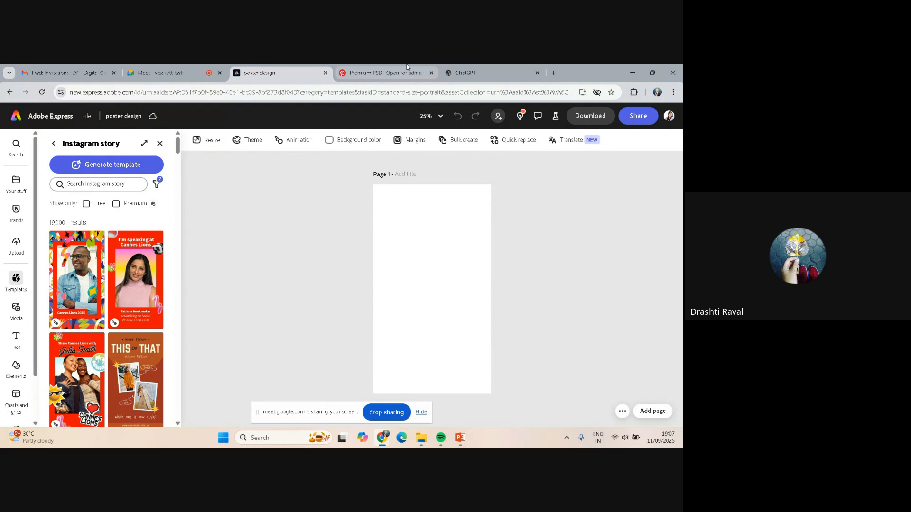
left_click(382, 72)
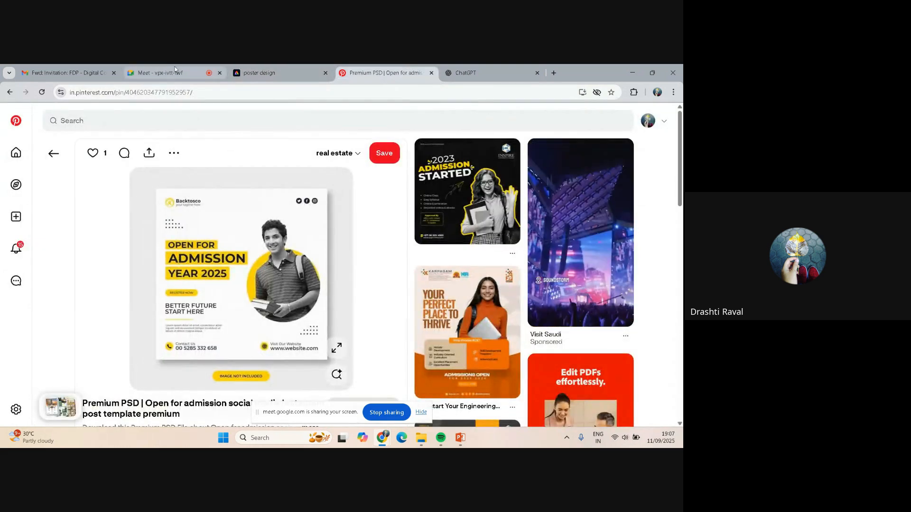
Switch to Adobe Express and open the resize options for the blank poster page
left_click(259, 72)
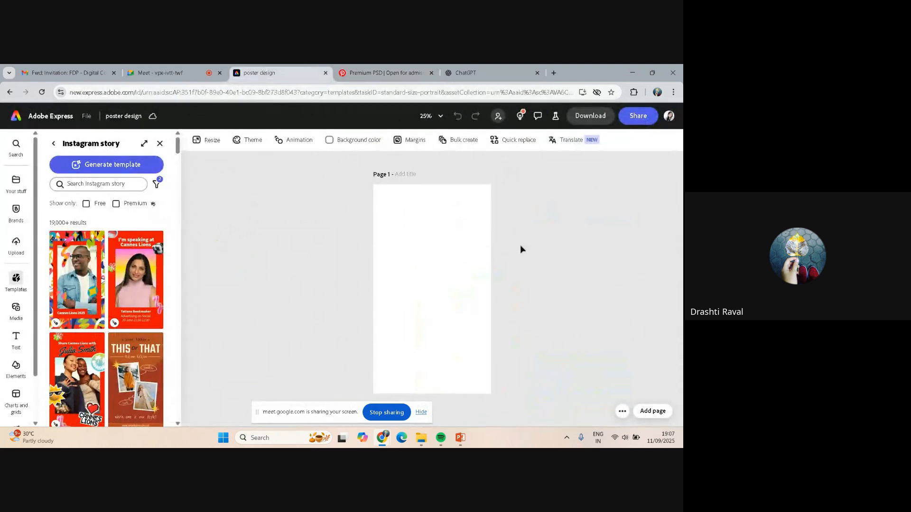
scroll(476, 310, "up", 1)
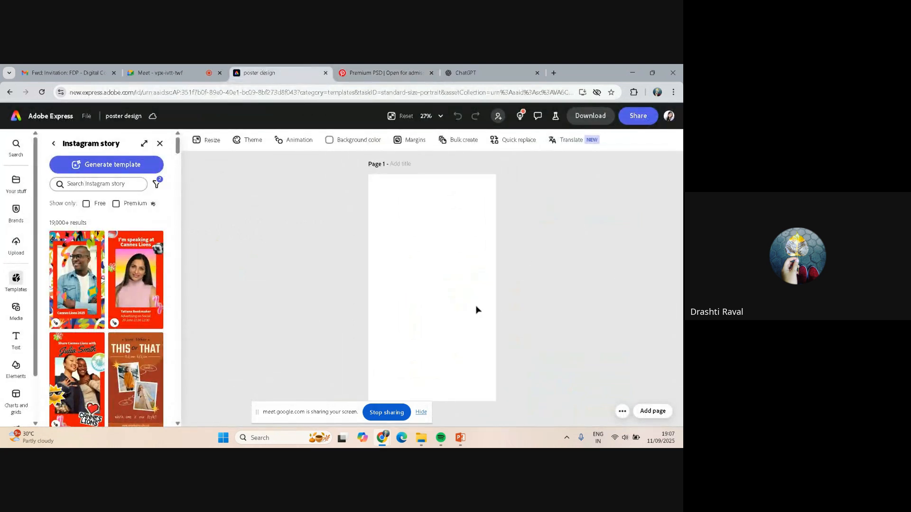
key("alt")
scroll(506, 261, "down", 1)
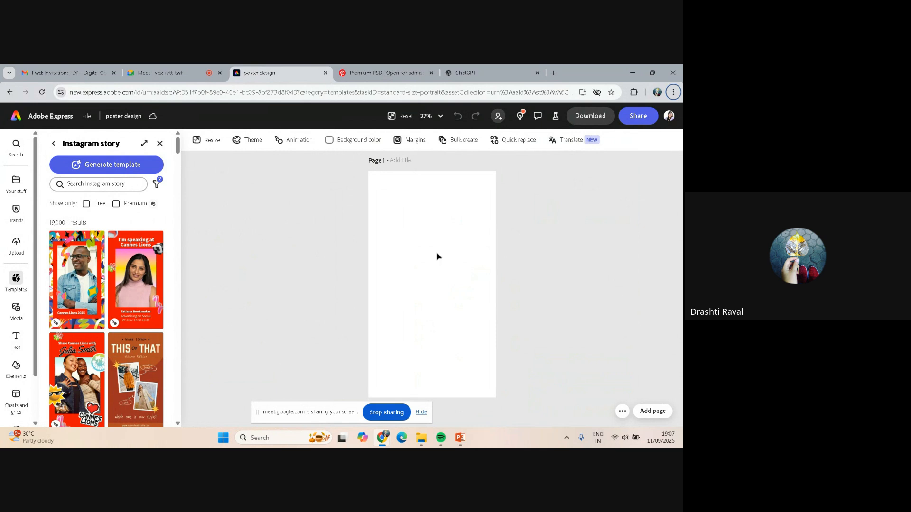
left_click(209, 140)
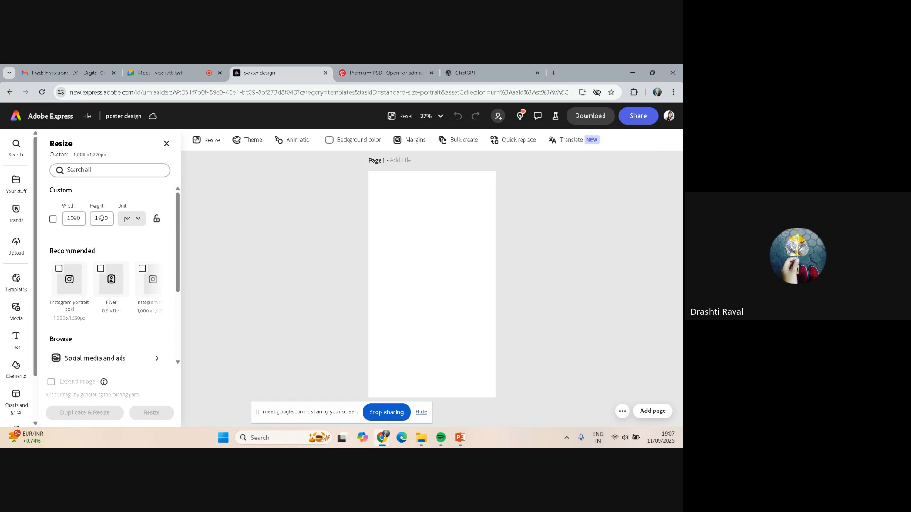
Examine the Document page size presets in the Business and Education categories
scroll(124, 265, "down", 3)
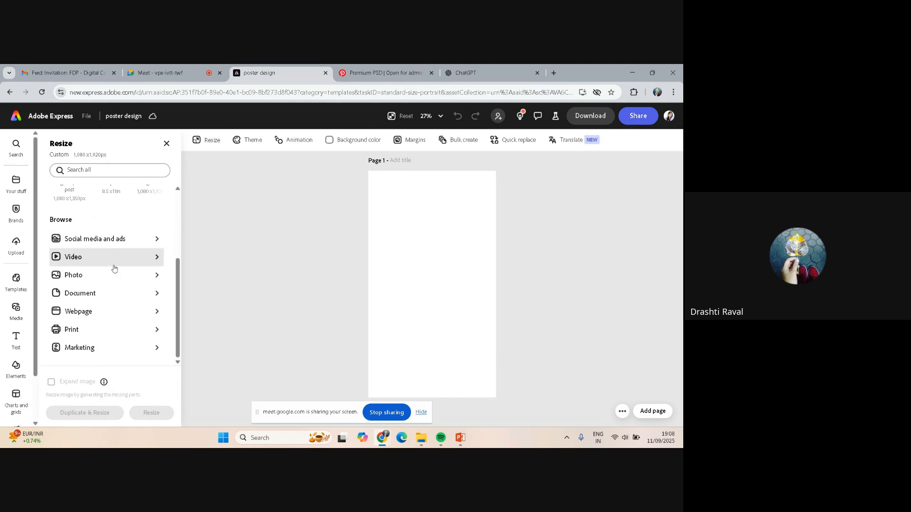
left_click(117, 300)
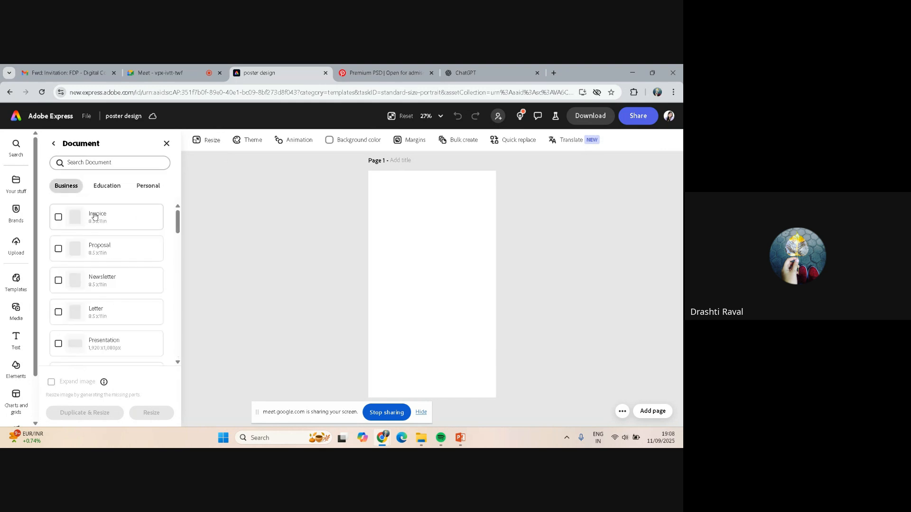
scroll(100, 289, "down", 1)
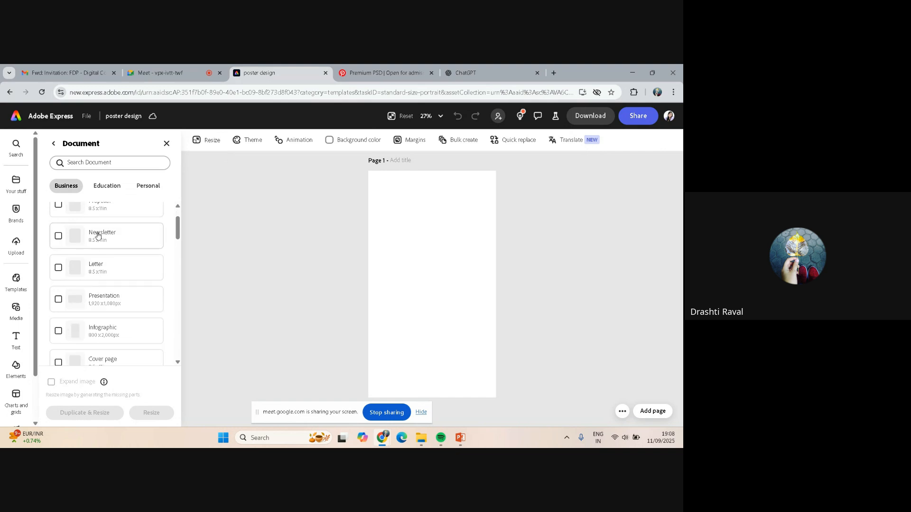
scroll(99, 276, "down", 1)
scroll(101, 296, "down", 4)
scroll(101, 296, "up", 6)
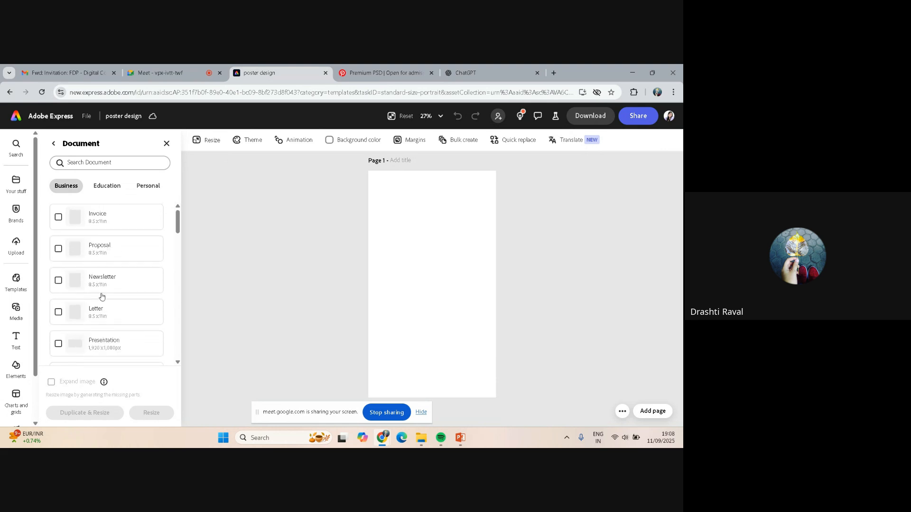
left_click(101, 185)
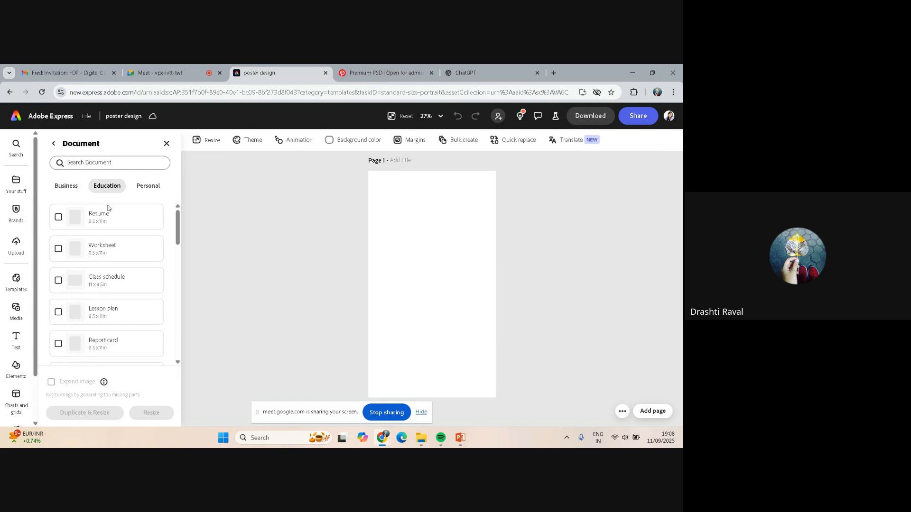
scroll(116, 250, "down", 6)
scroll(117, 252, "up", 6)
left_click(65, 186)
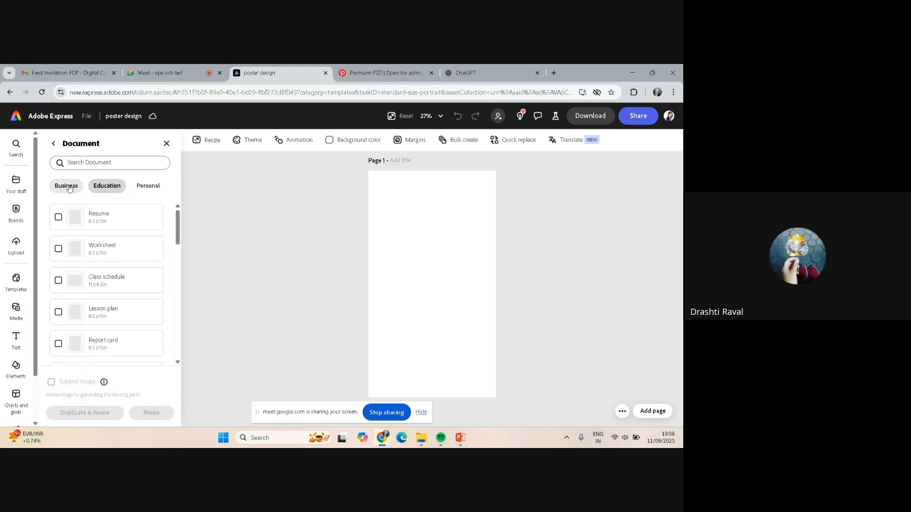
left_click(54, 144)
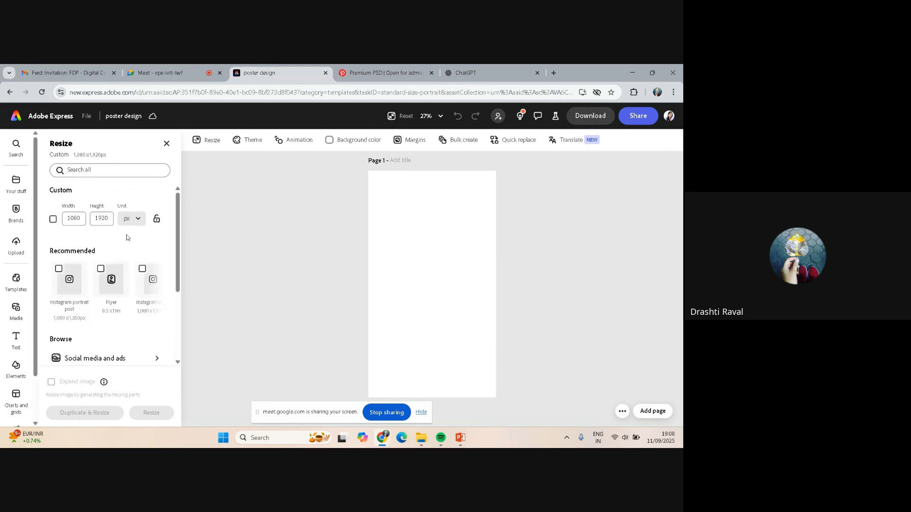
Resize the page with a custom height of 1080 px to make it square, and lock the aspect ratio
double_click(108, 218)
type("1080")
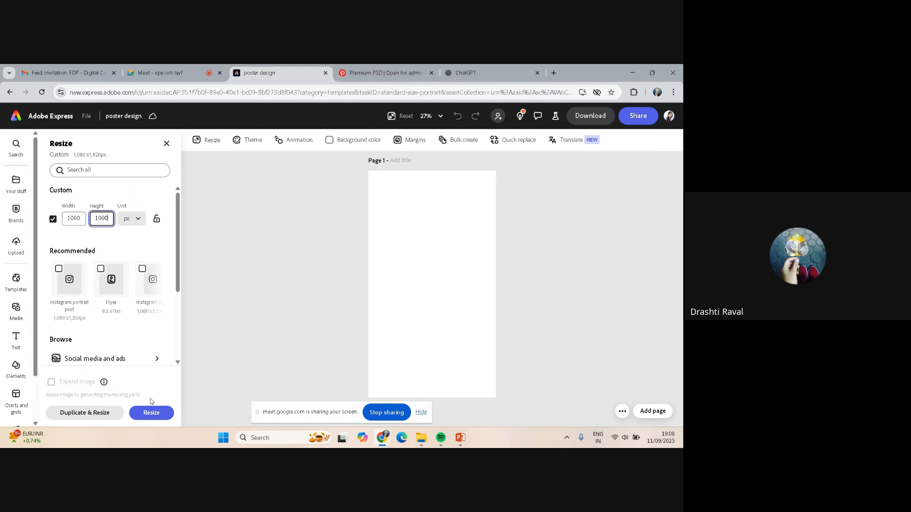
left_click(152, 413)
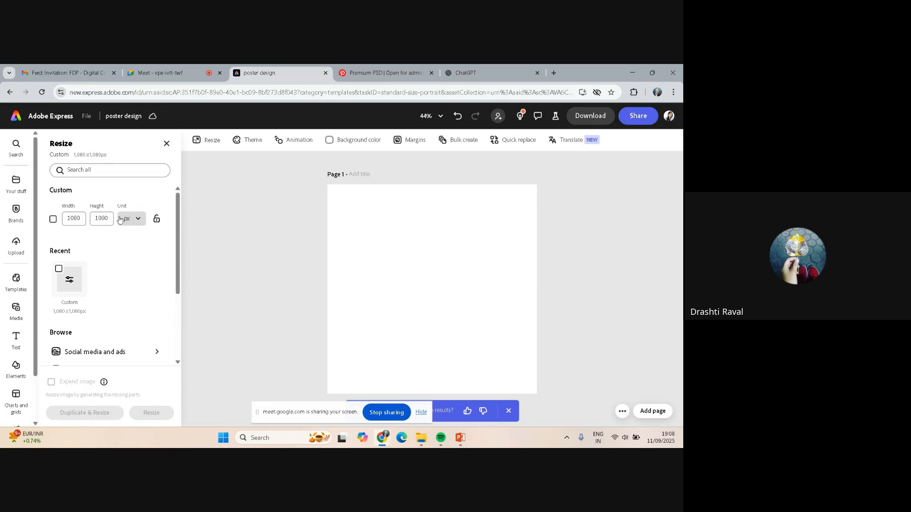
left_click(156, 221)
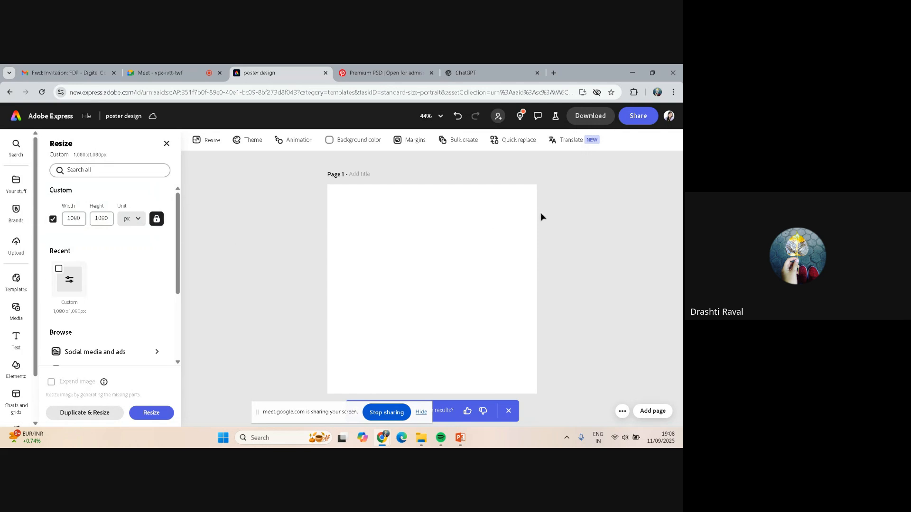
scroll(159, 351, "down", 1)
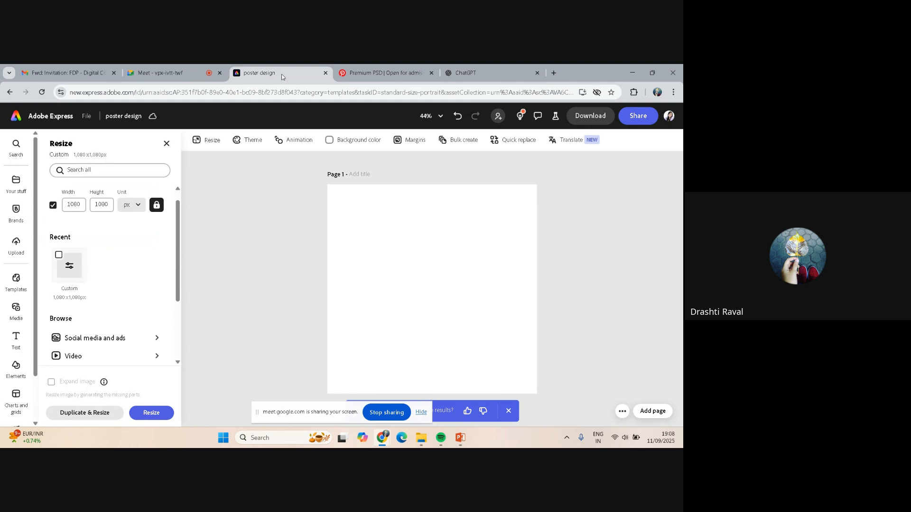
Copy the "Open for Admission Year 2025" image from Pinterest, paste it into the Adobe Express page and place it at the page's upper right
left_click(382, 72)
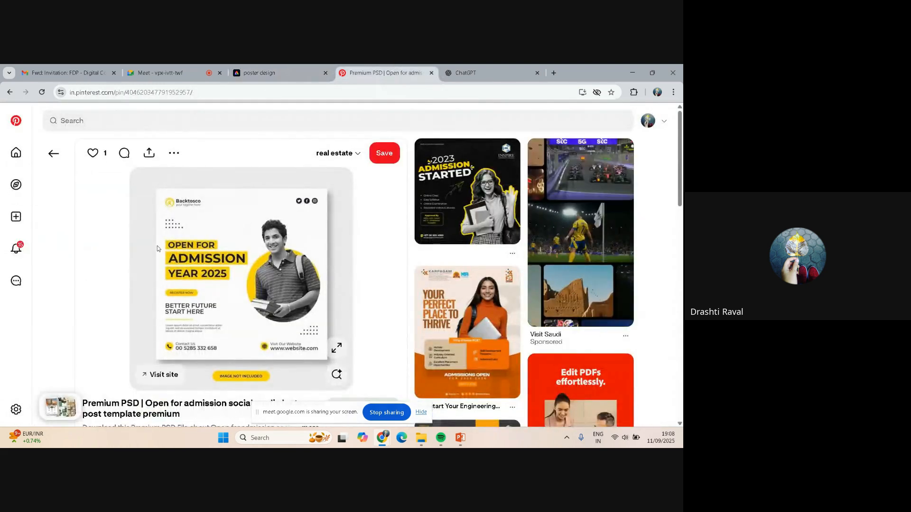
right_click(204, 224)
left_click(249, 259)
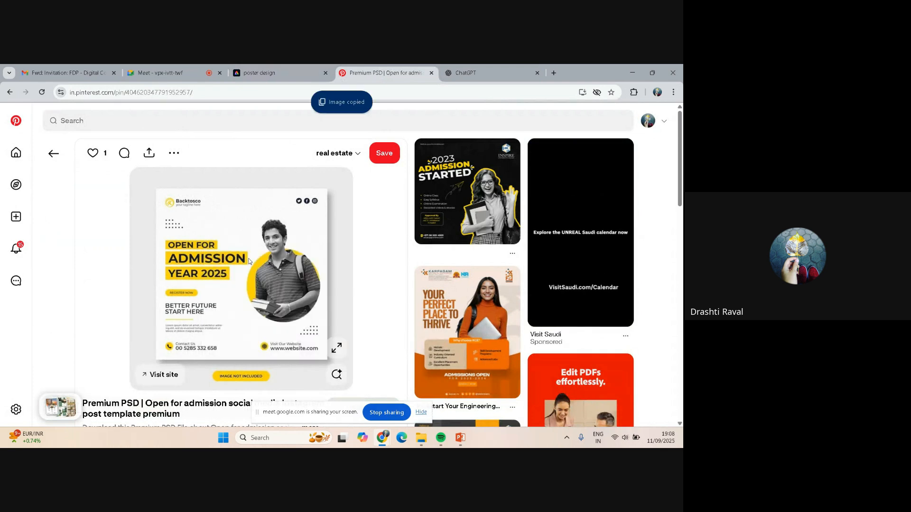
left_click(261, 72)
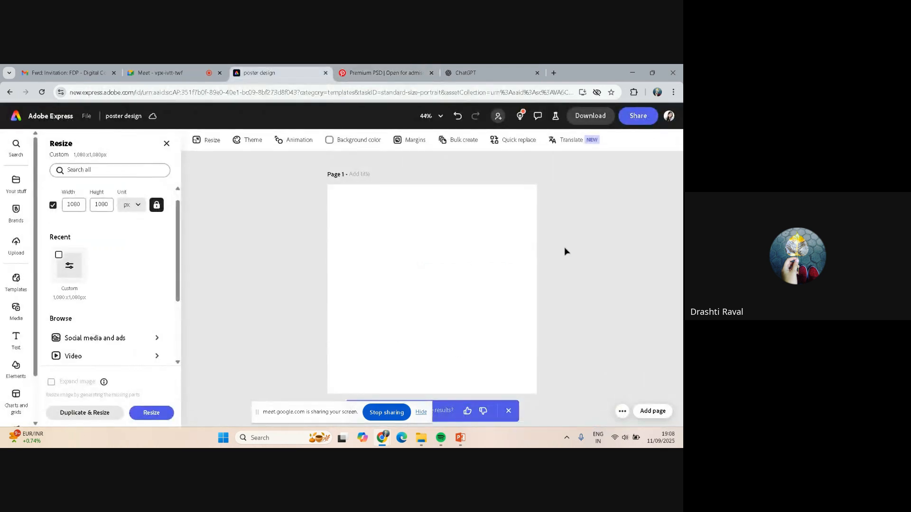
key("ctrl+v")
left_click_drag(435, 288, 469, 248)
left_click_drag(464, 224, 464, 224)
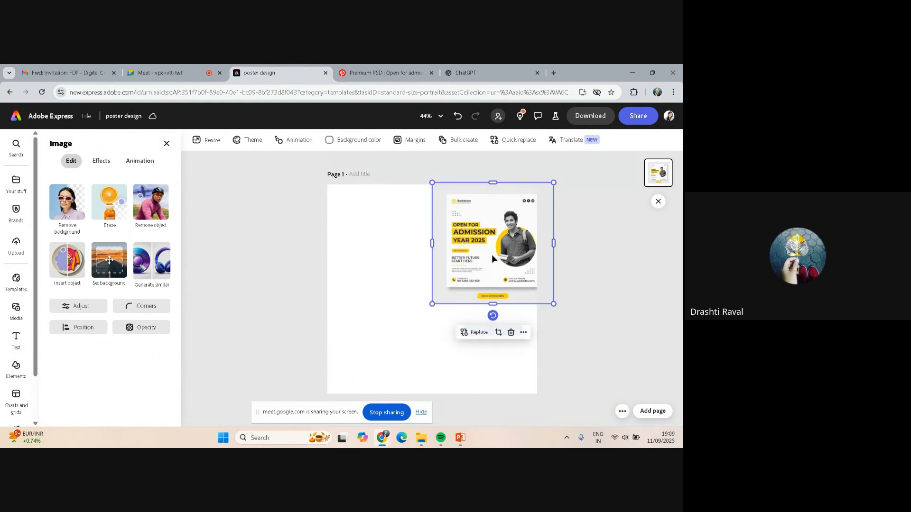
left_click(389, 74)
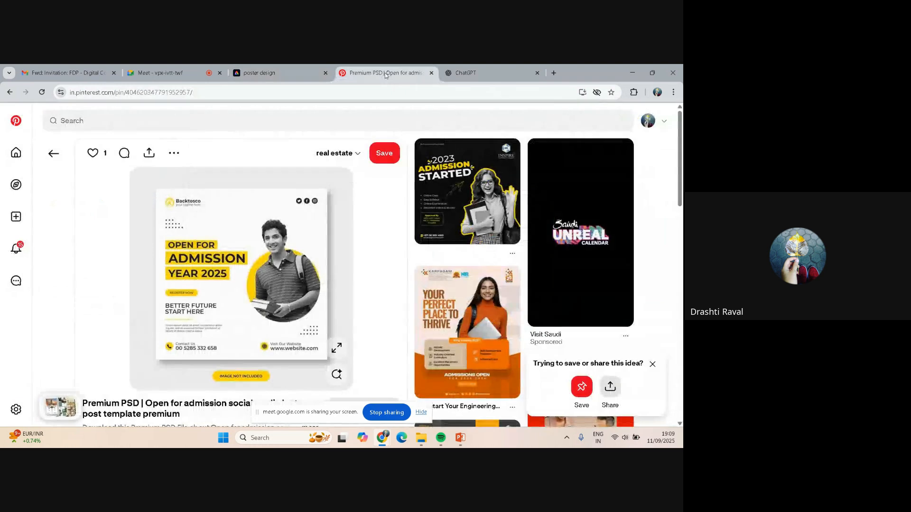
left_click(246, 68)
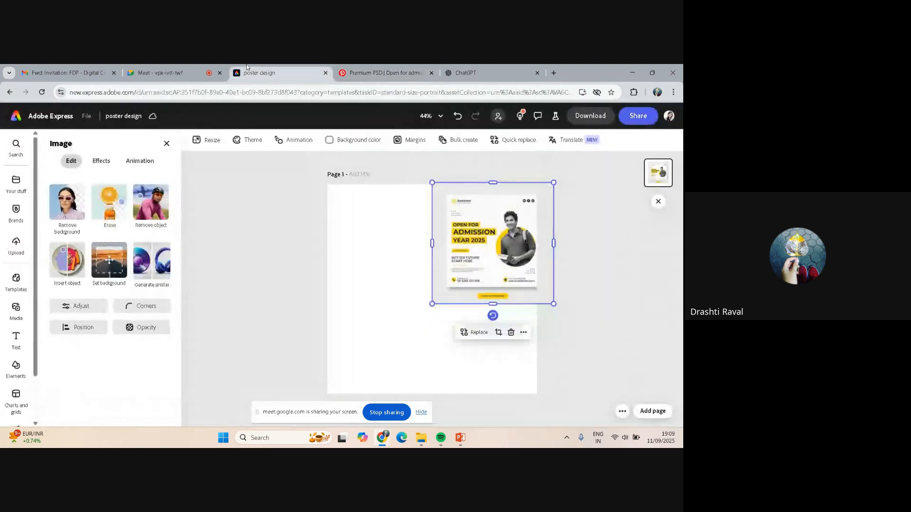
left_click(584, 227)
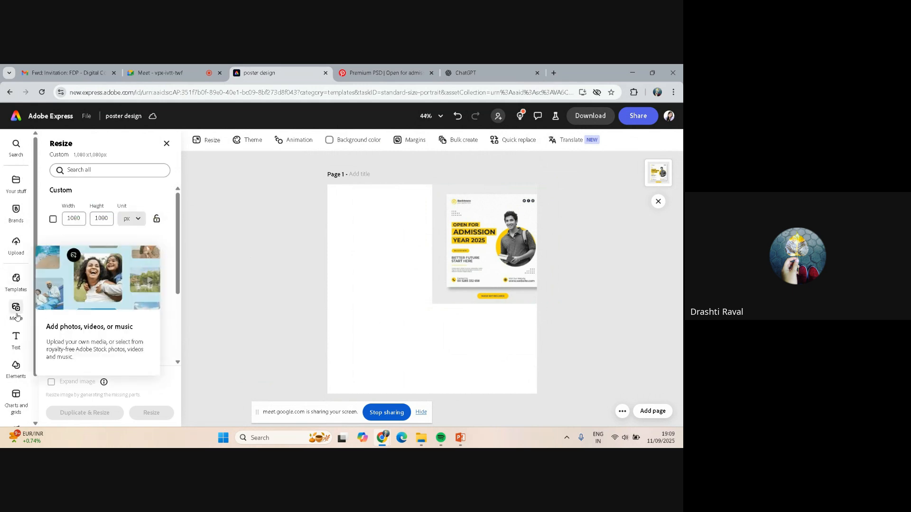
Add a solid black circle from the shapes, move it to the page's lower right and enlarge it slightly
left_click(16, 367)
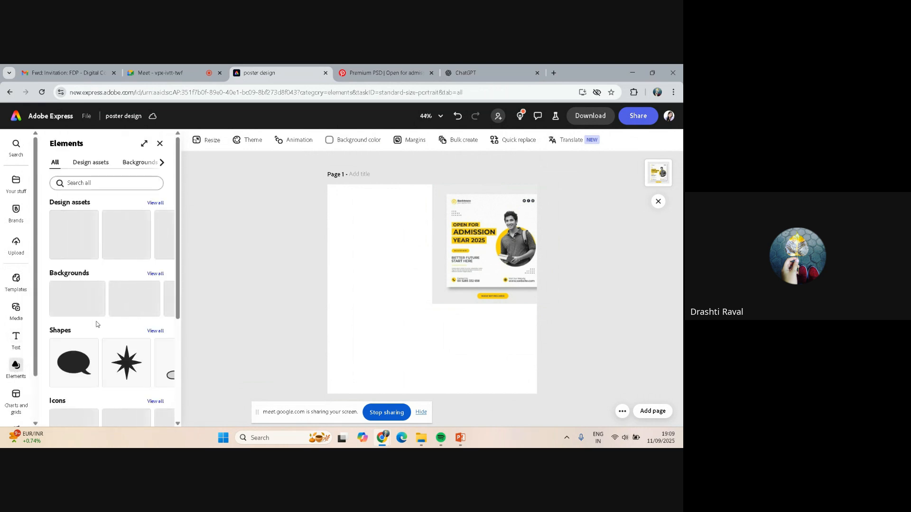
left_click(155, 332)
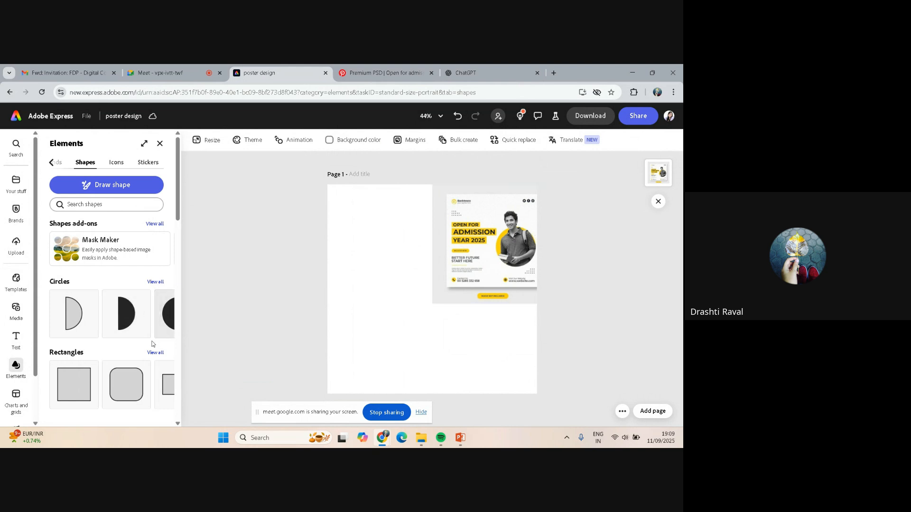
left_click(152, 315)
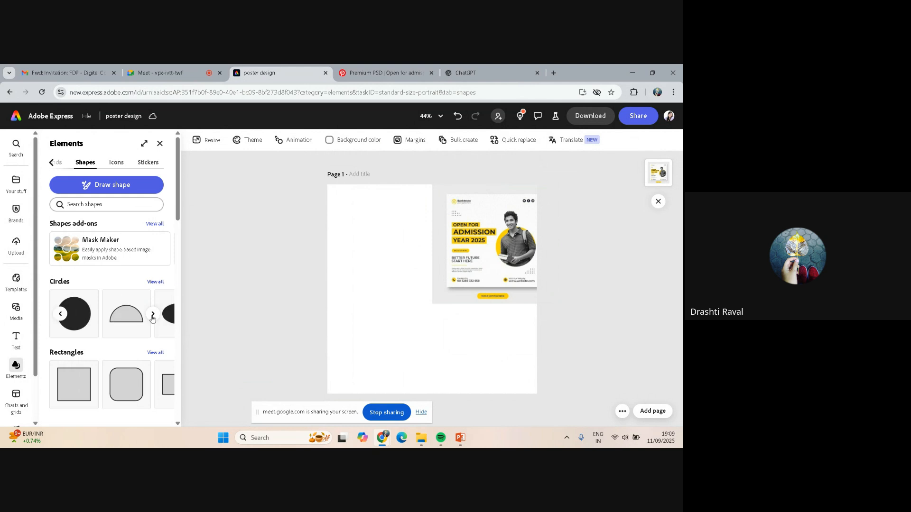
left_click(73, 325)
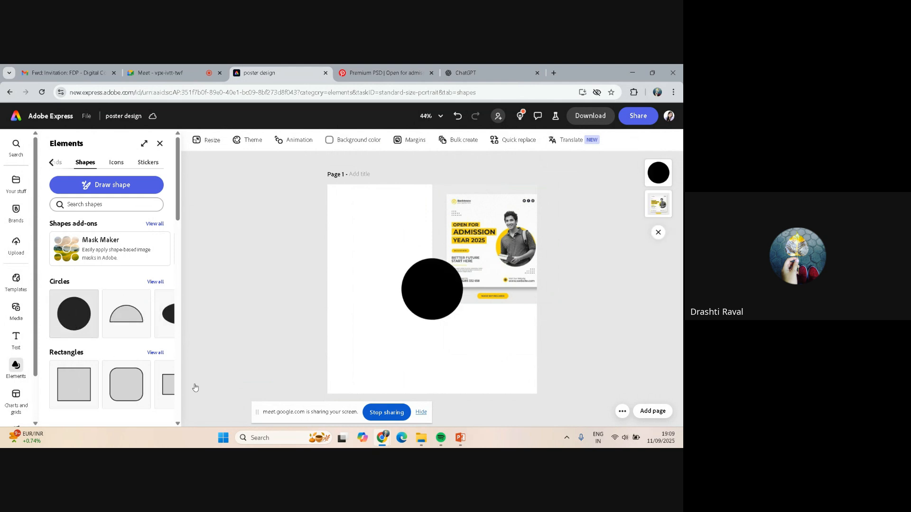
left_click_drag(418, 291, 485, 325)
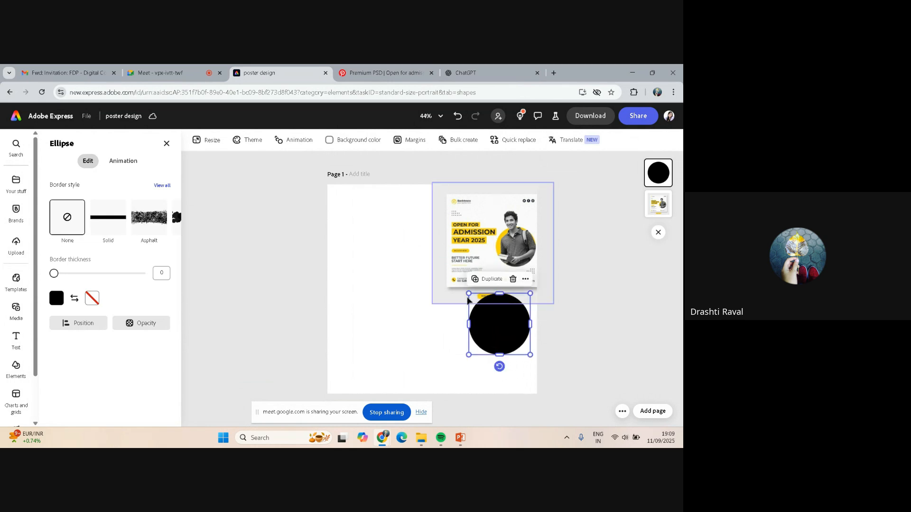
left_click_drag(469, 294, 452, 276)
Move and enlarge the reference image so that its poster artwork fills the whole square page
left_click(481, 213)
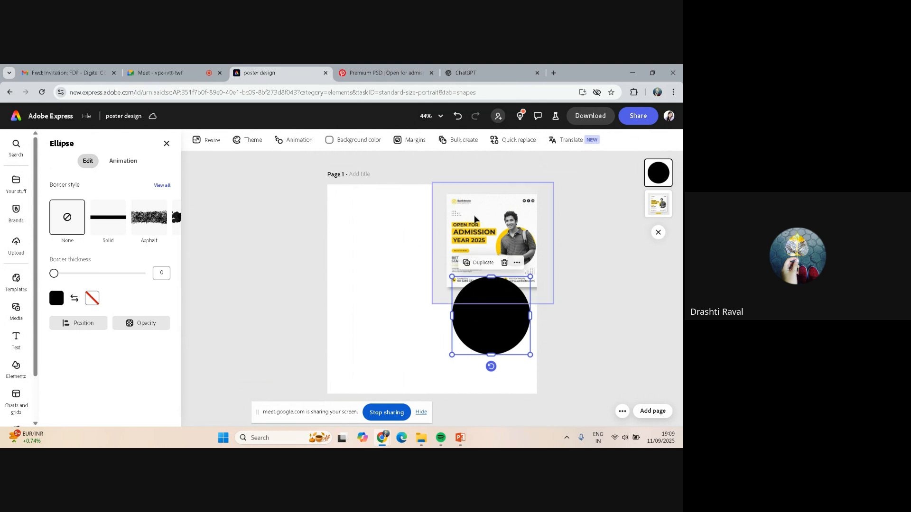
left_click_drag(480, 213, 361, 200)
left_click_drag(435, 295, 595, 400)
left_click(457, 228)
left_click_drag(455, 227, 433, 211)
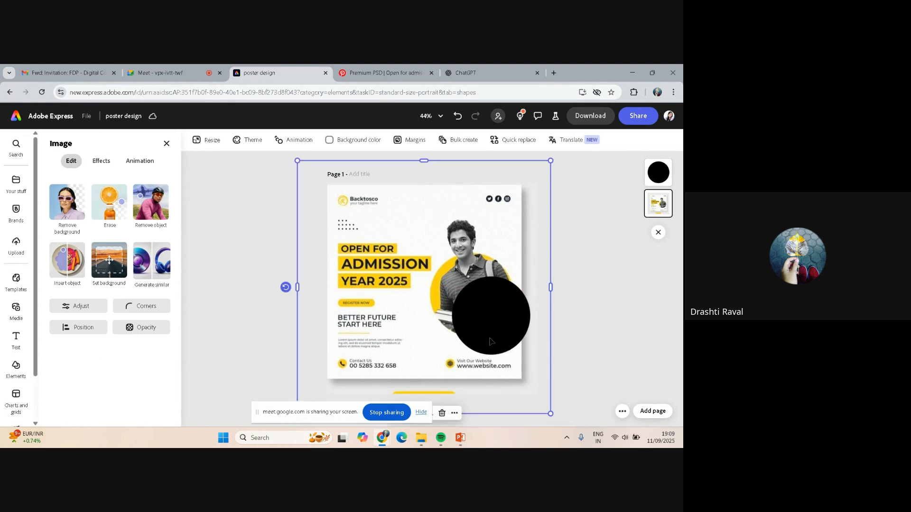
left_click_drag(552, 415, 576, 426)
left_click(603, 323)
Move and scale the black circle to cover the yellow circle behind the student in the reference image
left_click(499, 310)
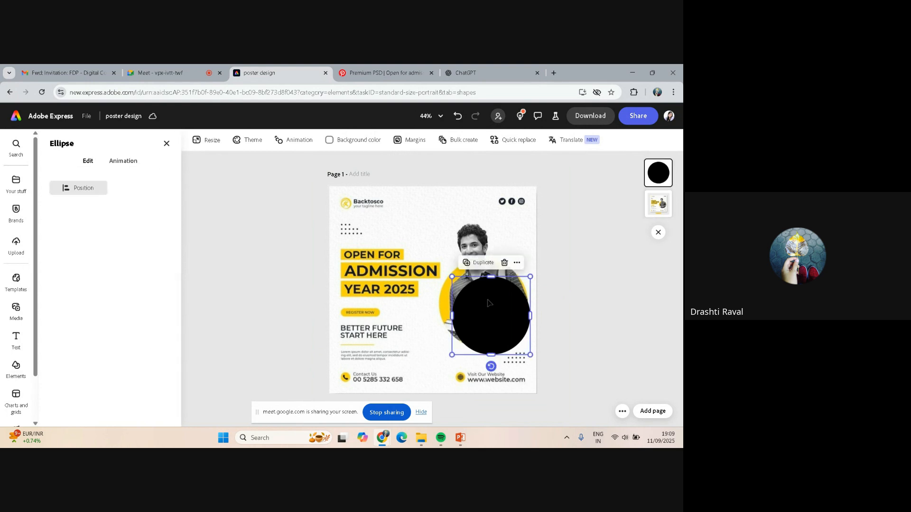
left_click_drag(489, 306, 476, 288)
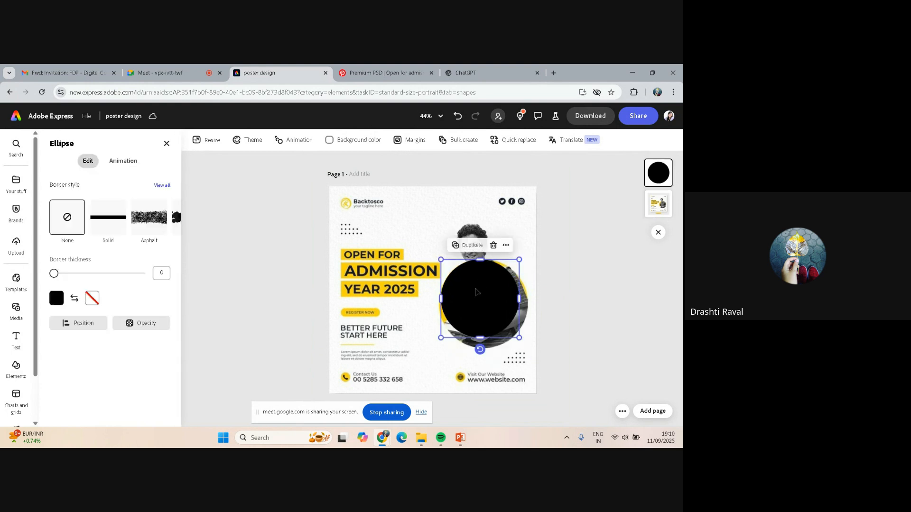
left_click_drag(520, 338, 531, 350)
left_click_drag(496, 305, 494, 305)
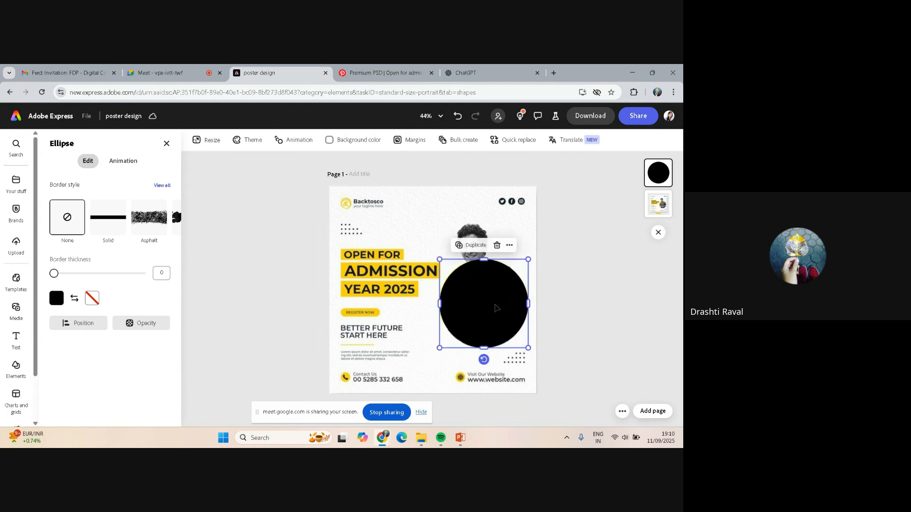
left_click_drag(528, 347, 528, 348)
left_click_drag(489, 309, 487, 310)
Lock the reference image layer beneath the black circle against edits
left_click(664, 201)
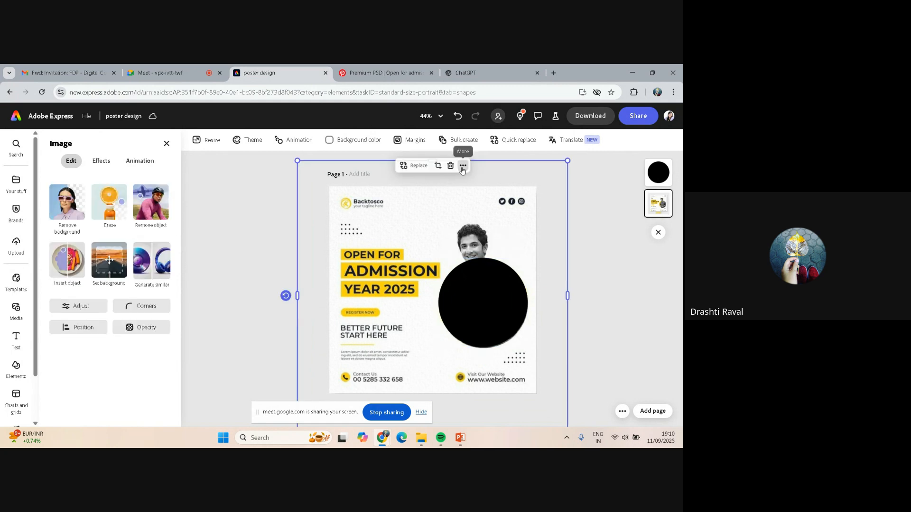
left_click(462, 167)
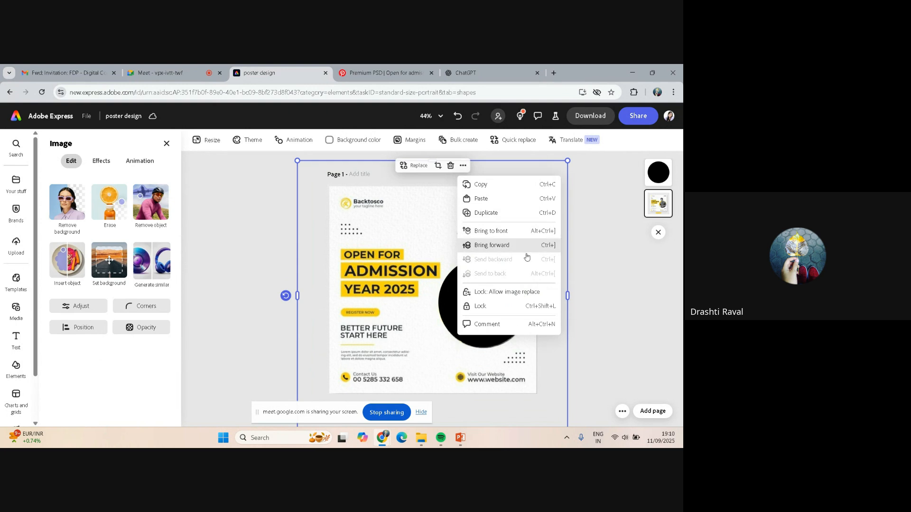
left_click(504, 306)
left_click(391, 211)
left_click(391, 209)
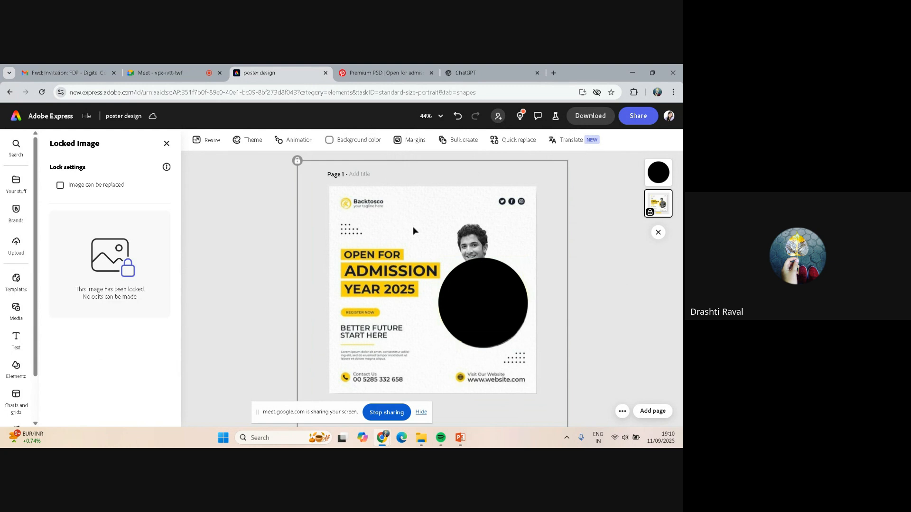
Fill the black circle with the yellow sampled from the heading band behind ADMISSION in the reference image
left_click(643, 315)
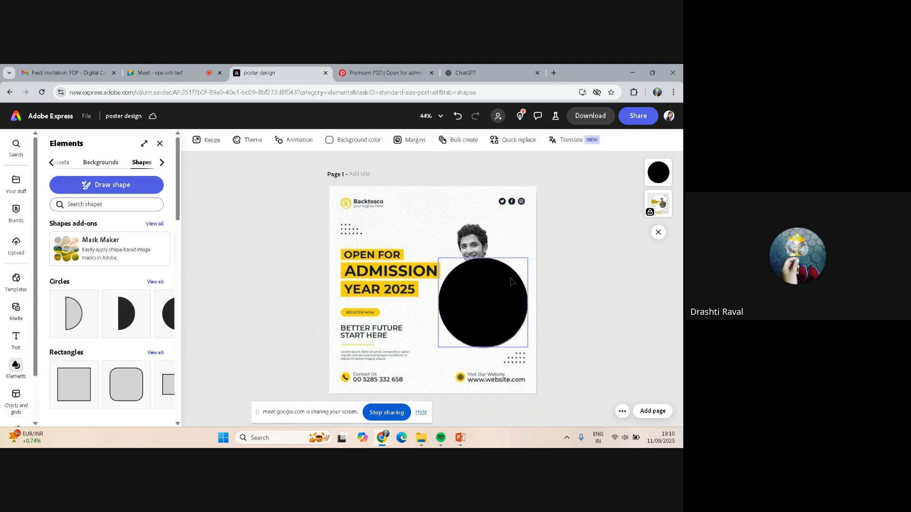
left_click(487, 290)
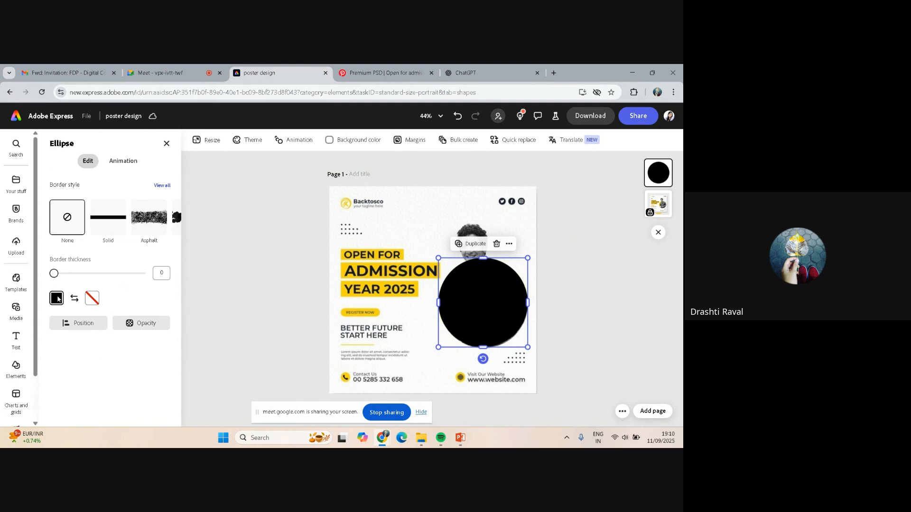
left_click(57, 297)
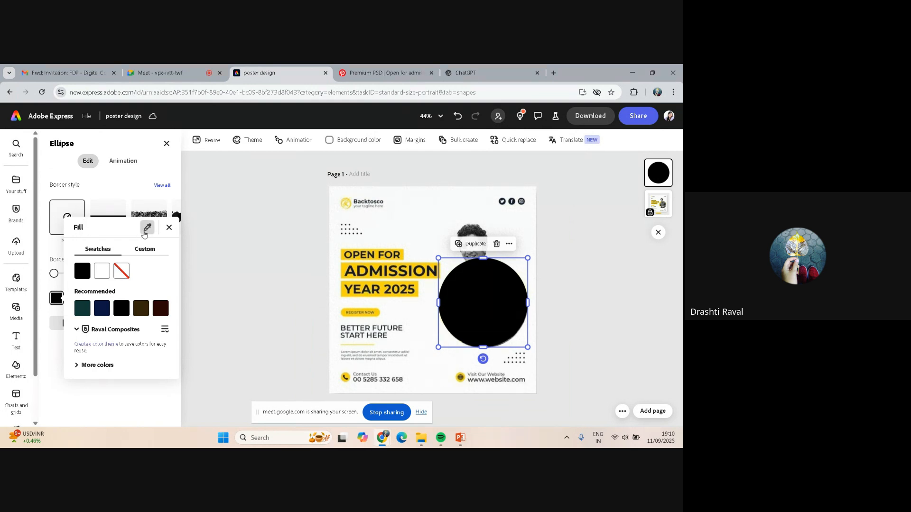
left_click(148, 229)
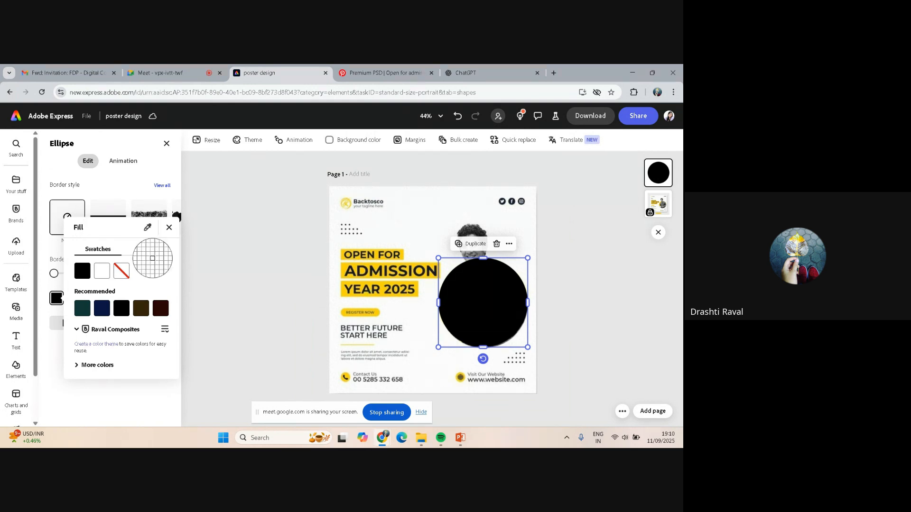
left_click(345, 267)
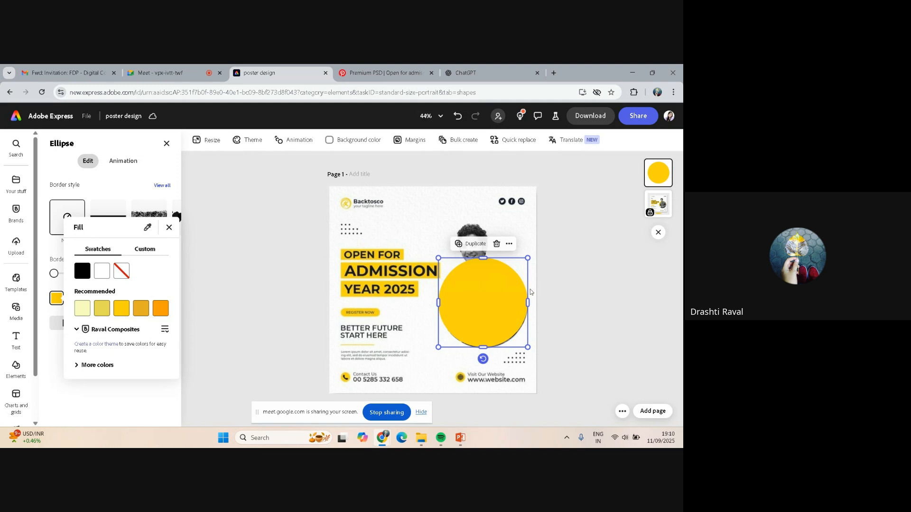
Nudge the yellow circle slightly so that it fully covers the circle behind the student in the reference image
left_click(477, 309)
left_click_drag(475, 289, 475, 290)
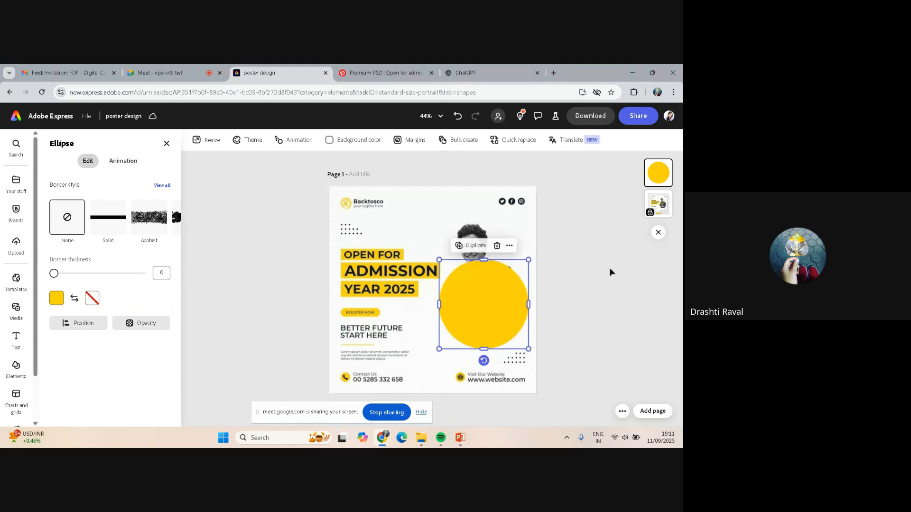
left_click(572, 267)
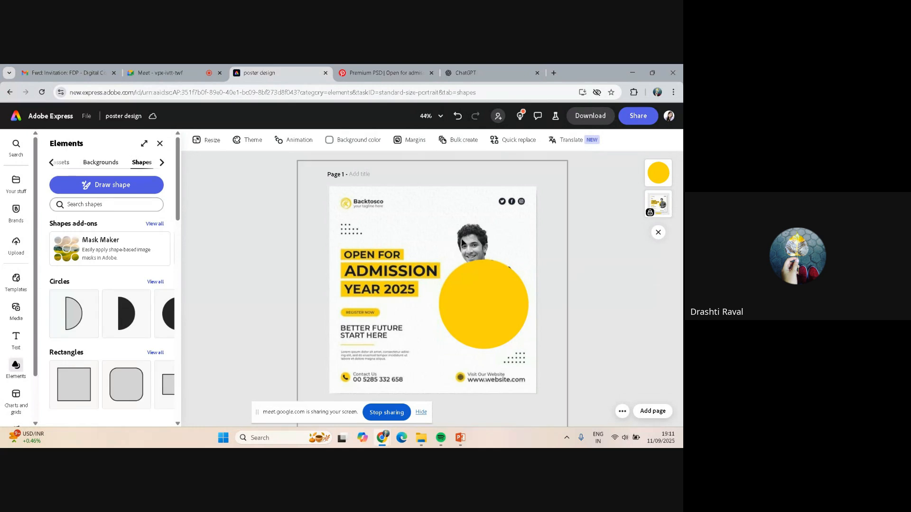
Open Freepik in a new browser tab and search its images for "indian collage students"
left_click(470, 69)
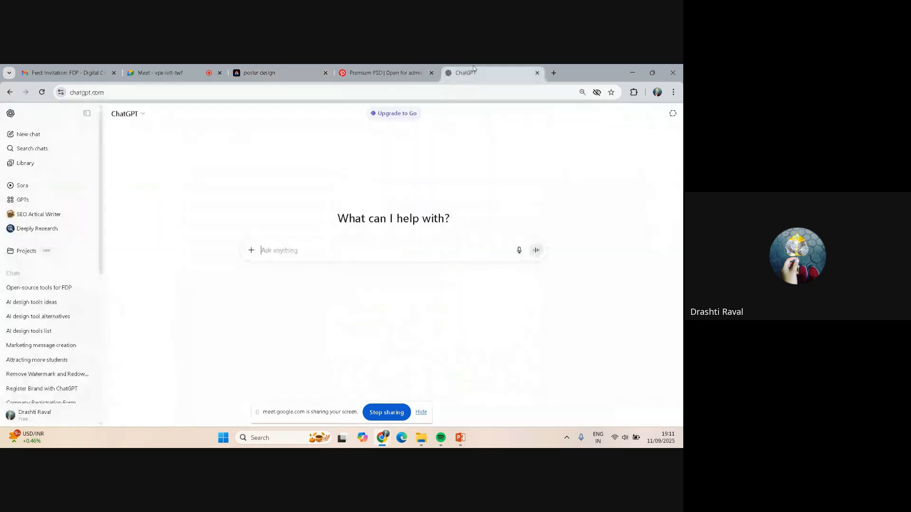
left_click(553, 72)
left_click(479, 92)
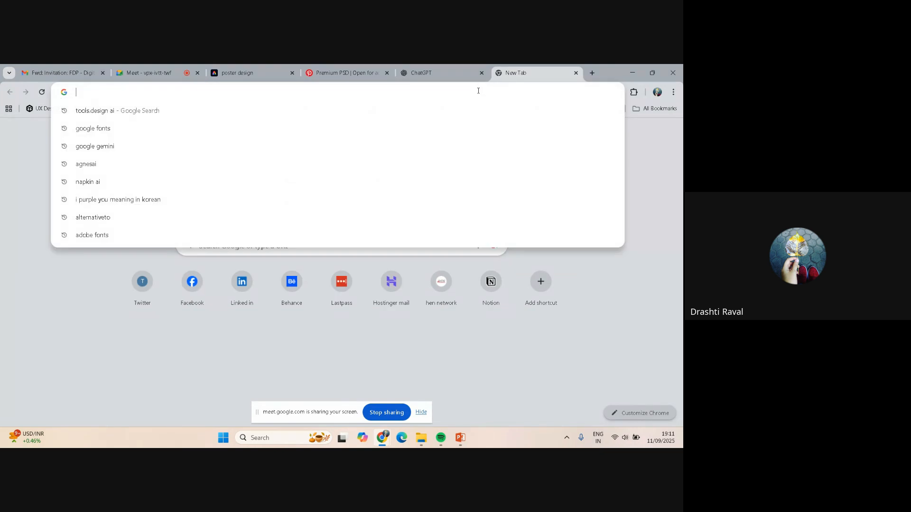
type("free")
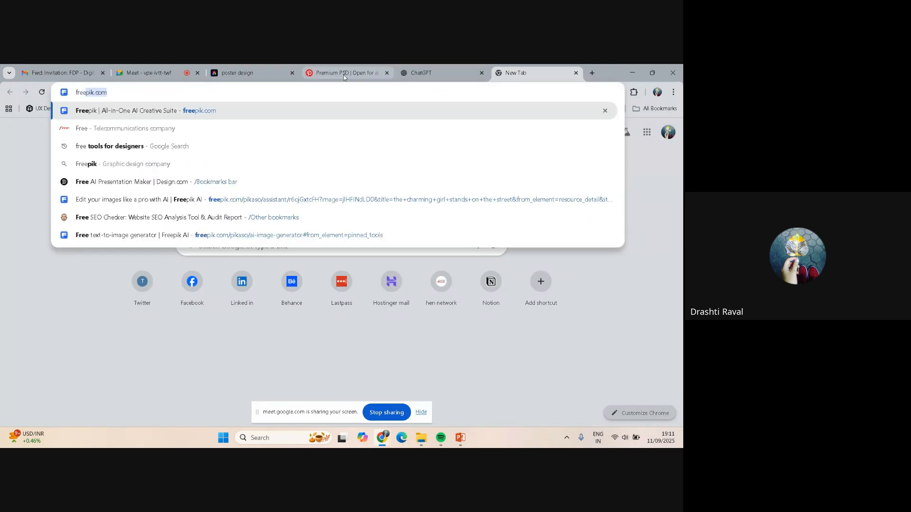
left_click(230, 113)
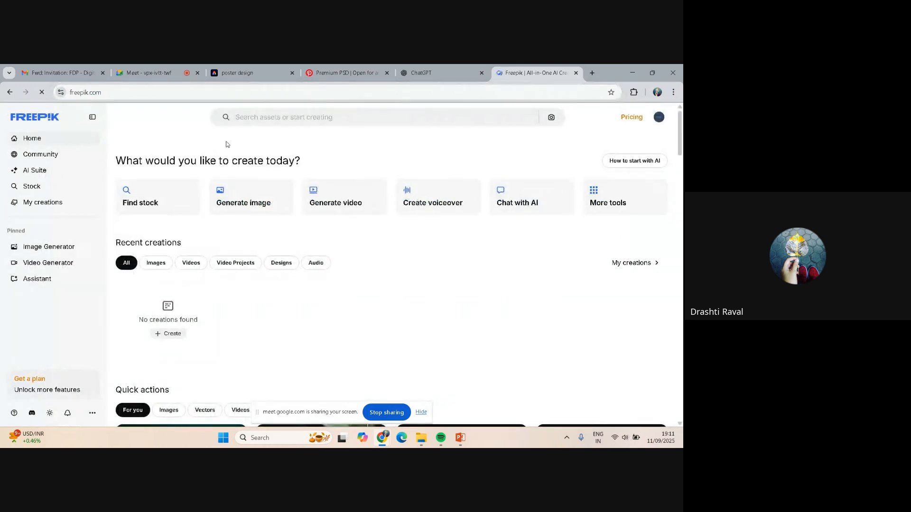
left_click(308, 115)
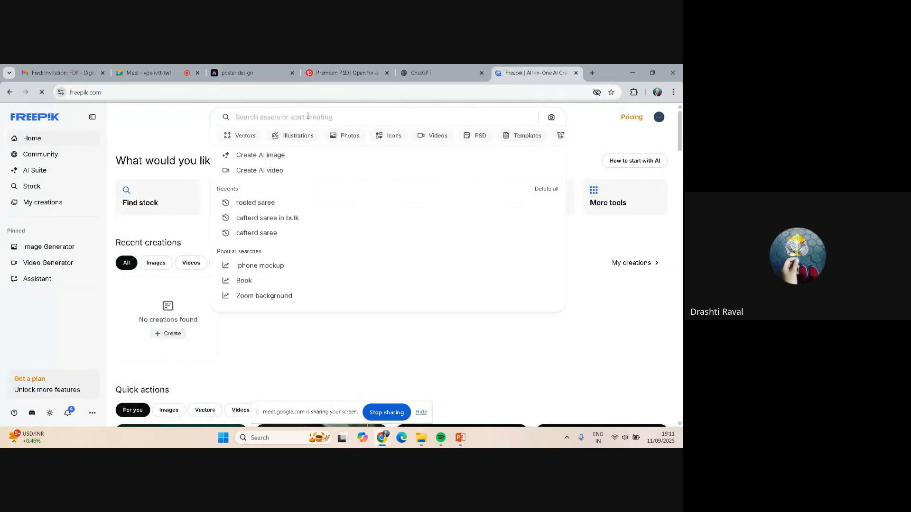
type("collage")
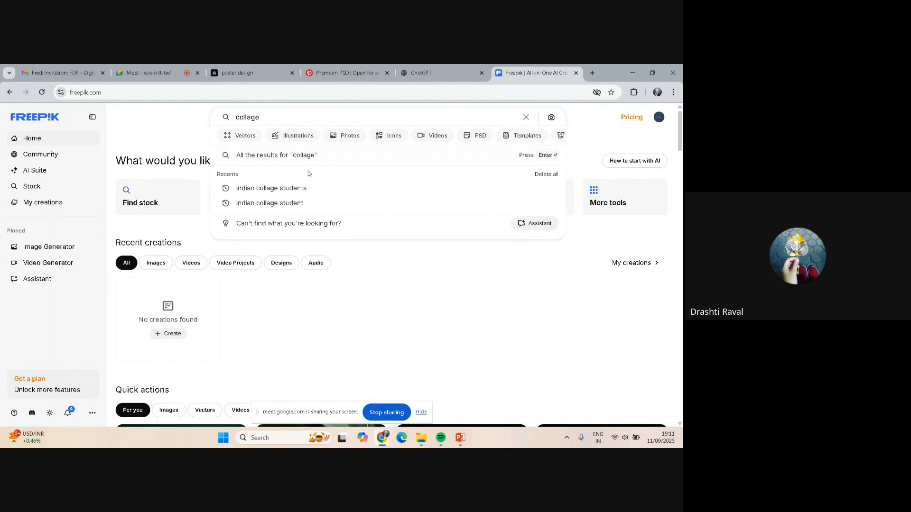
left_click(290, 189)
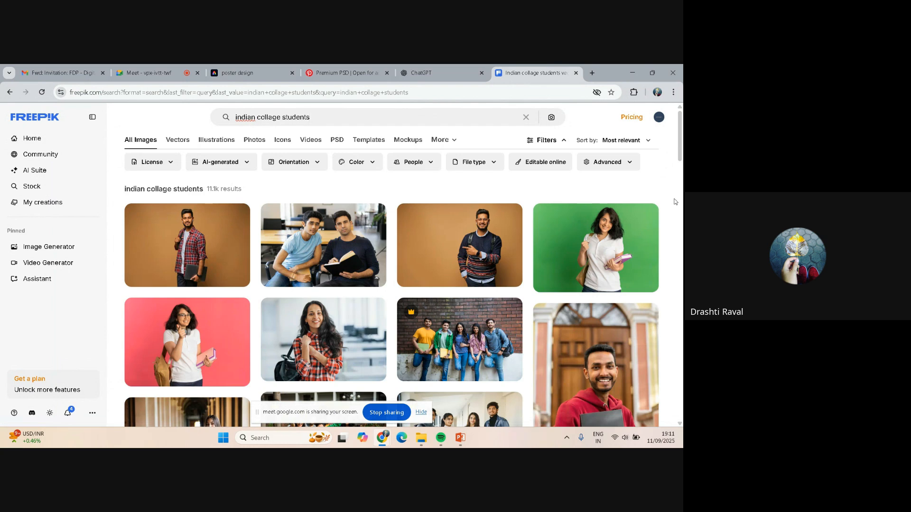
Examine the student photo results for a single-person picture that suits the admission poster
scroll(674, 202, "down", 4)
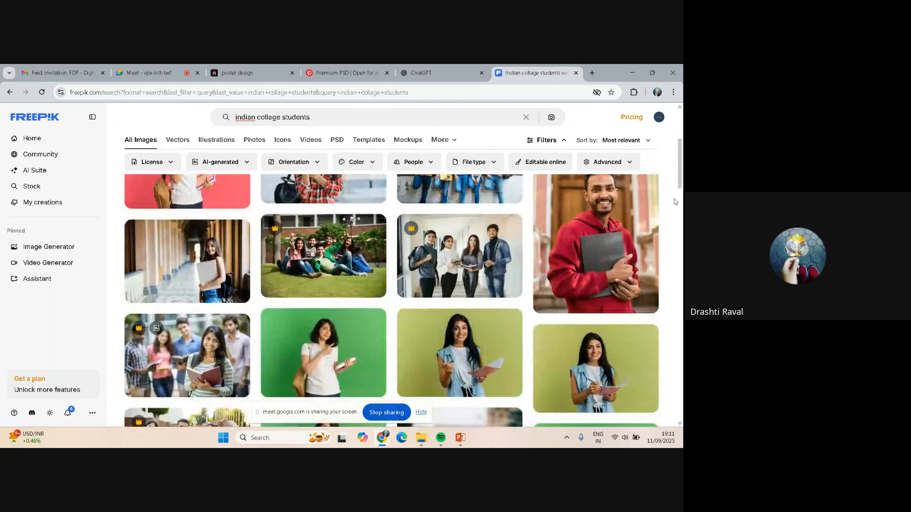
scroll(674, 202, "down", 3)
scroll(674, 201, "down", 2)
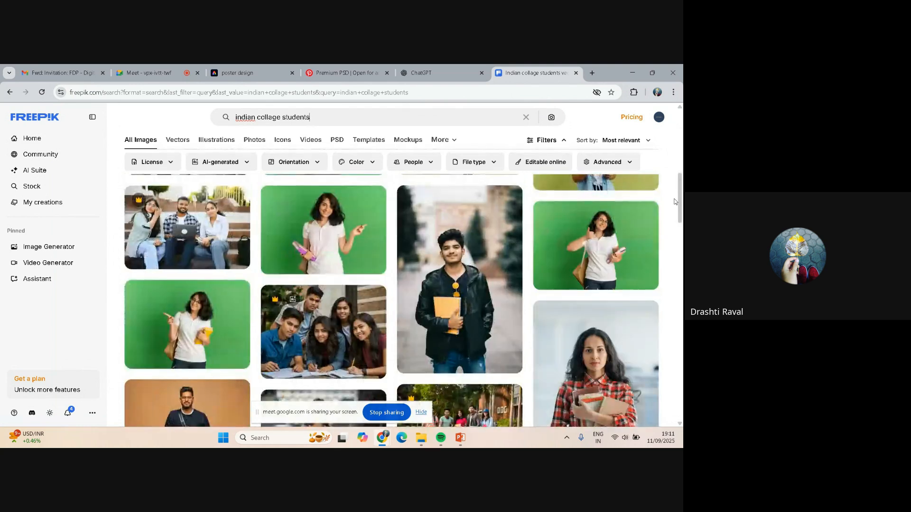
scroll(537, 288, "up", 9)
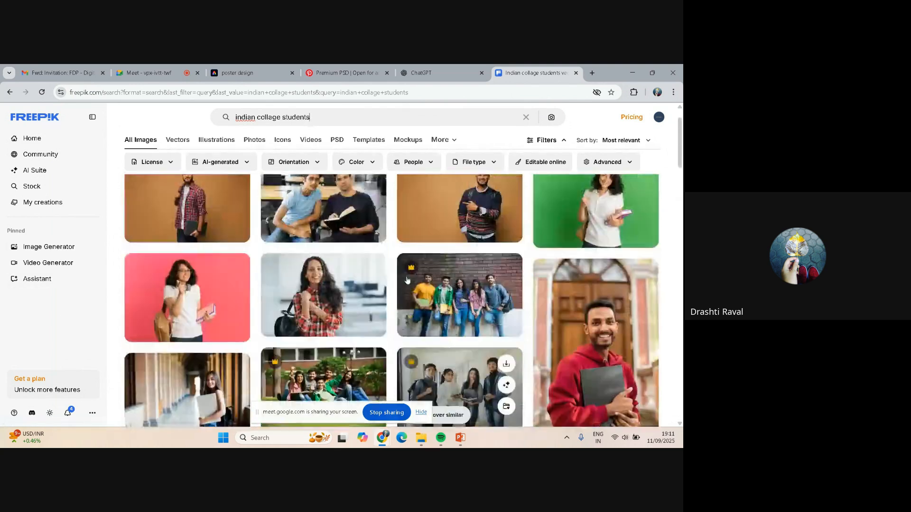
scroll(620, 248, "down", 10)
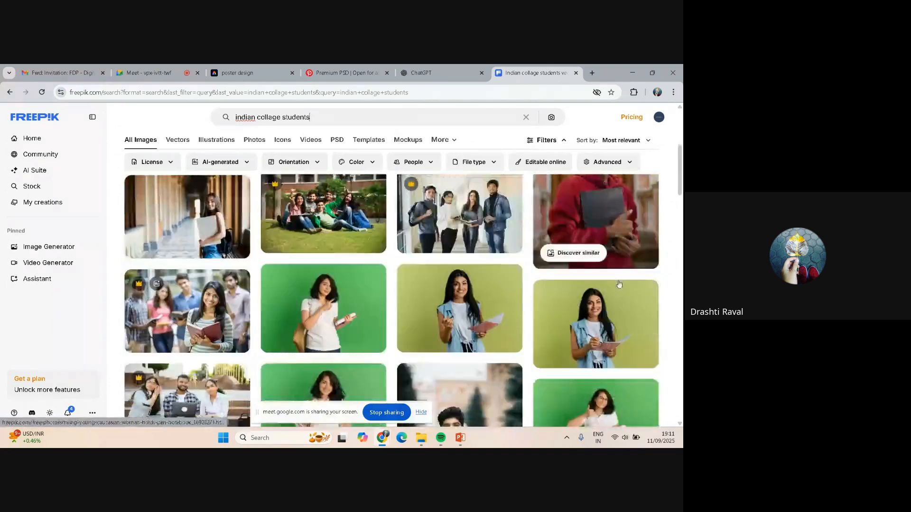
scroll(555, 265, "down", 8)
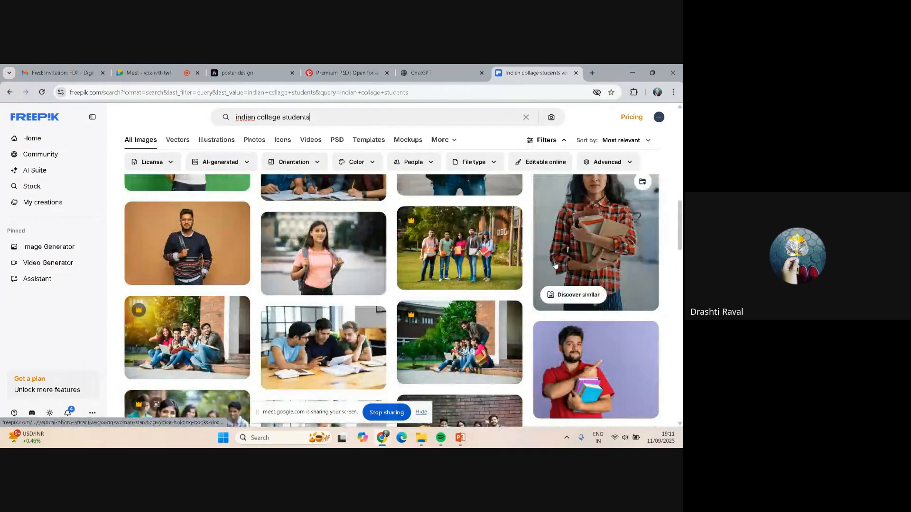
scroll(555, 264, "down", 10)
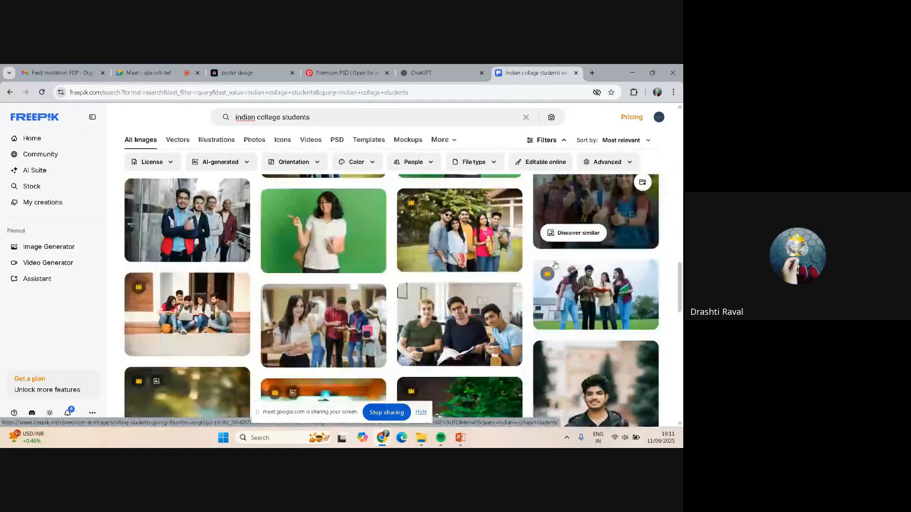
scroll(556, 264, "down", 2)
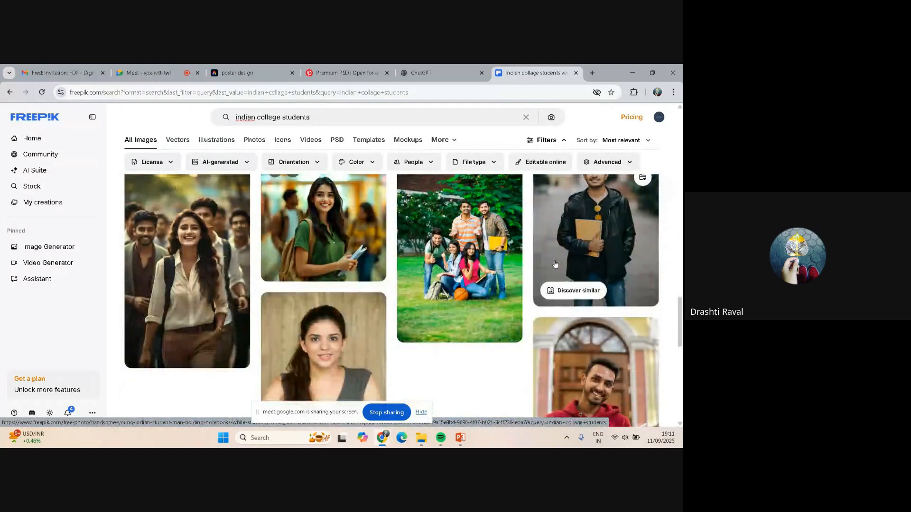
scroll(555, 264, "up", 1)
Open the photo of the woman in the green shirt in a separate tab and try to download it from the results
right_click(325, 243)
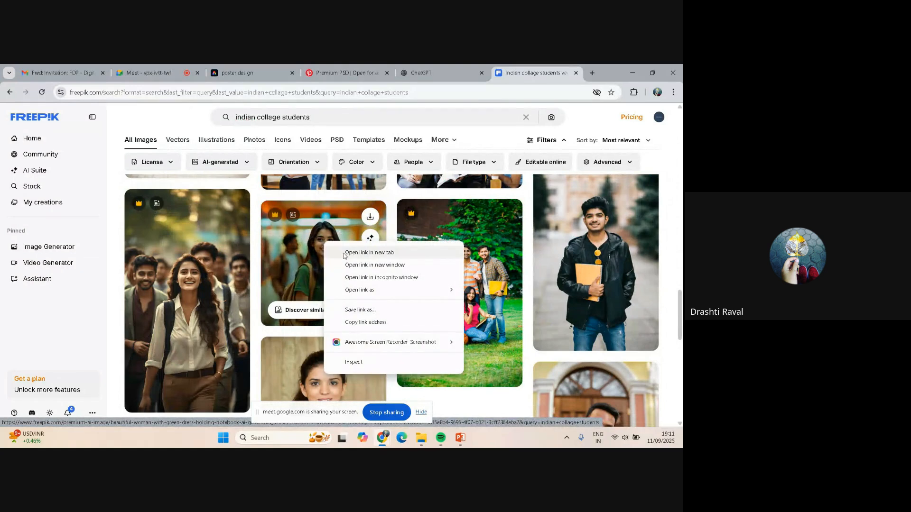
left_click(345, 255)
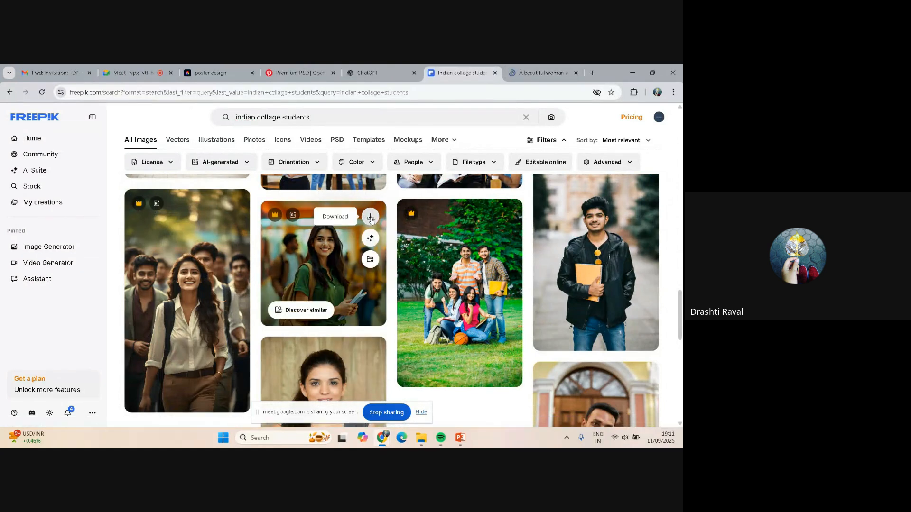
left_click(370, 218)
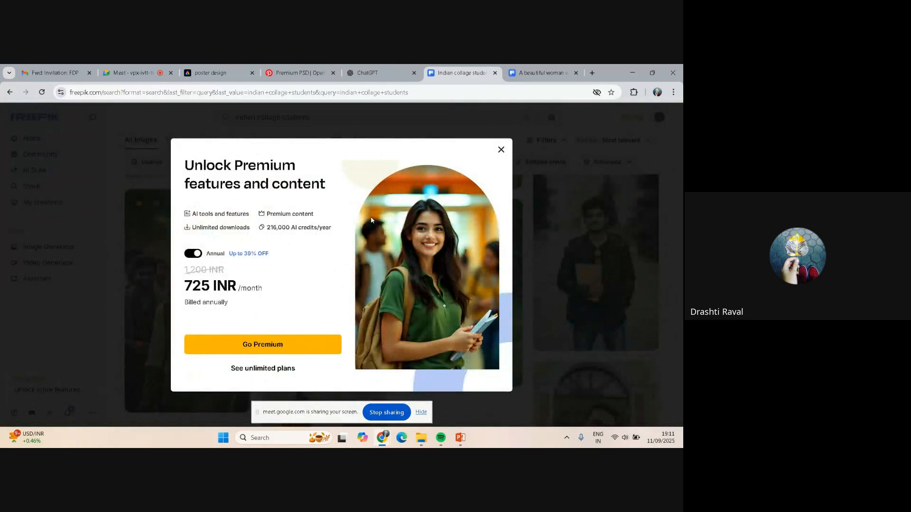
left_click(501, 150)
Compare further student photos in the results, previewing the one of the man in the red hoodie holding a book
scroll(600, 275, "down", 3)
scroll(602, 240, "down", 1)
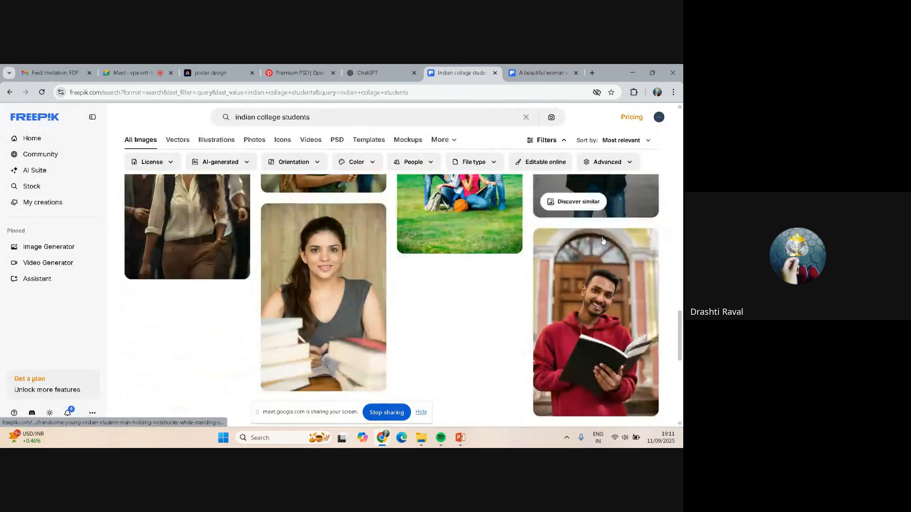
scroll(602, 240, "up", 4)
scroll(603, 241, "down", 4)
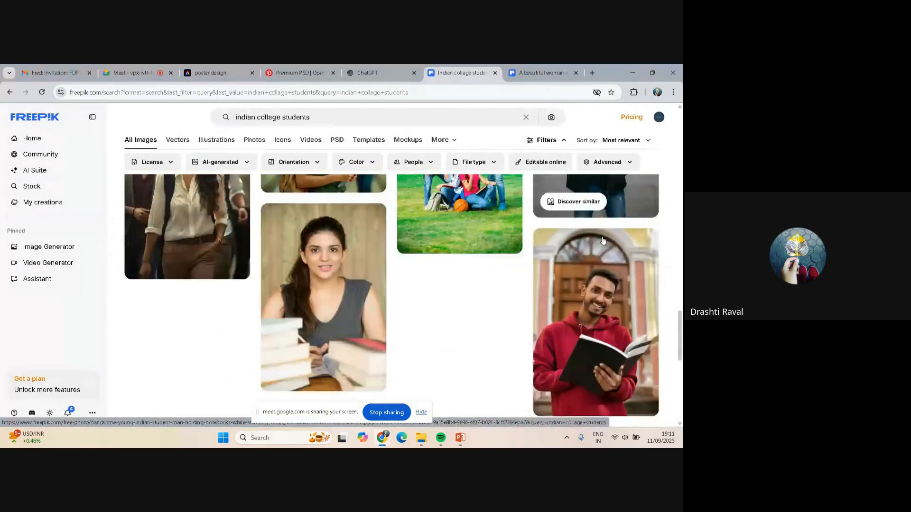
left_click(580, 292)
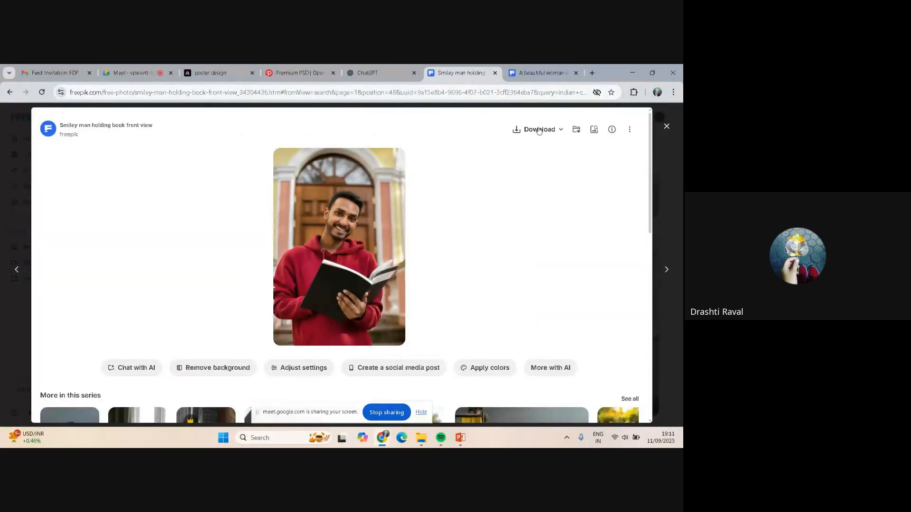
left_click(666, 127)
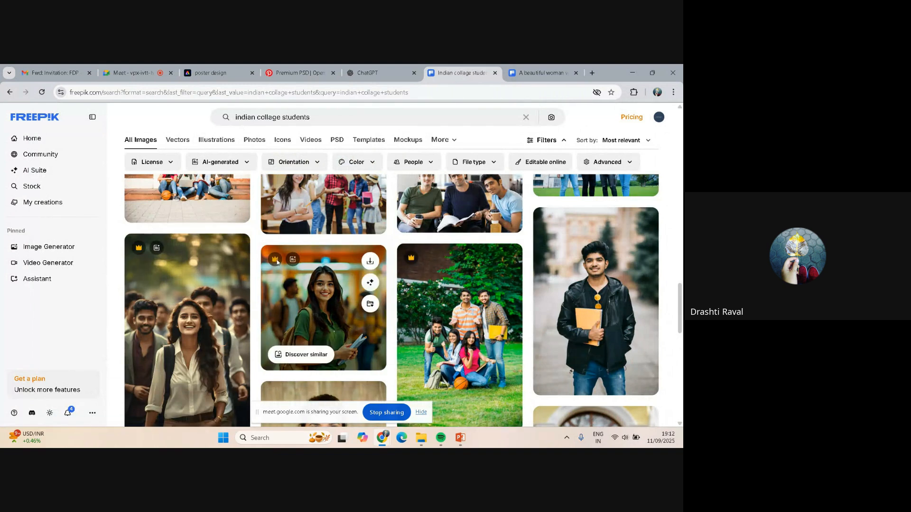
scroll(278, 262, "up", 2)
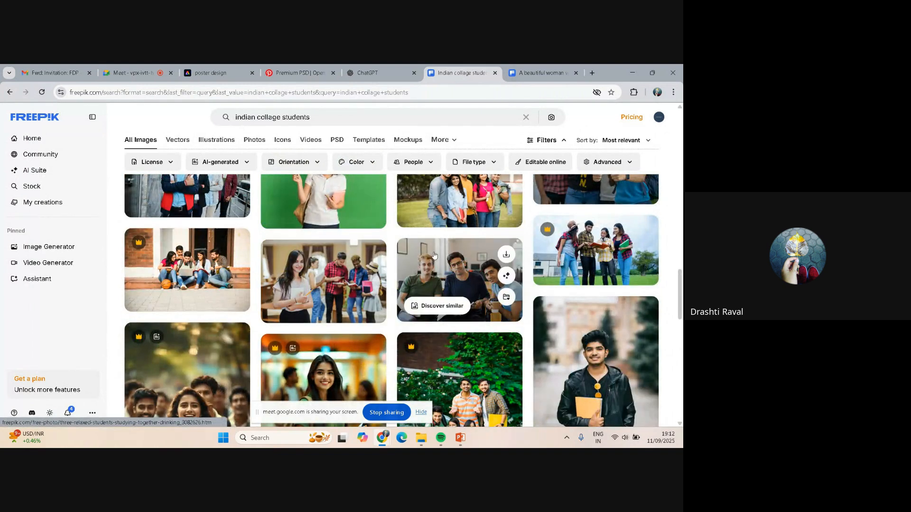
scroll(610, 265, "up", 3)
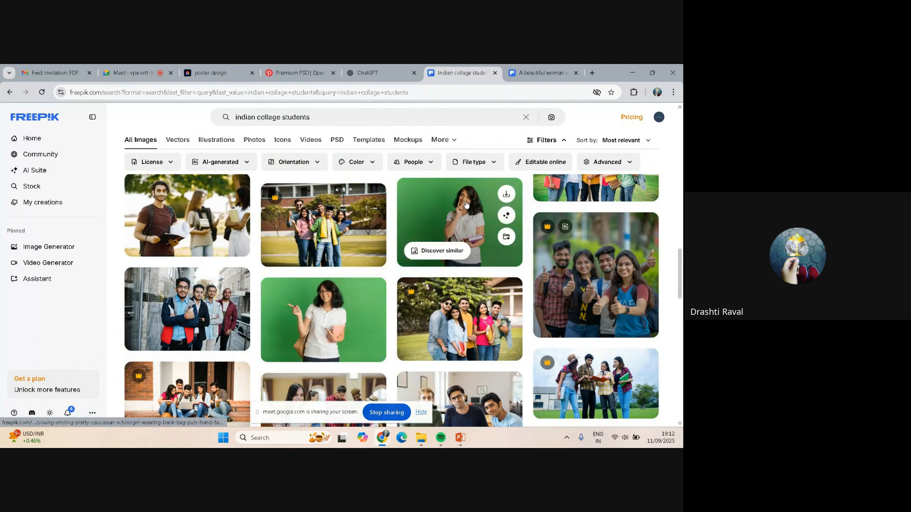
scroll(401, 239, "up", 2)
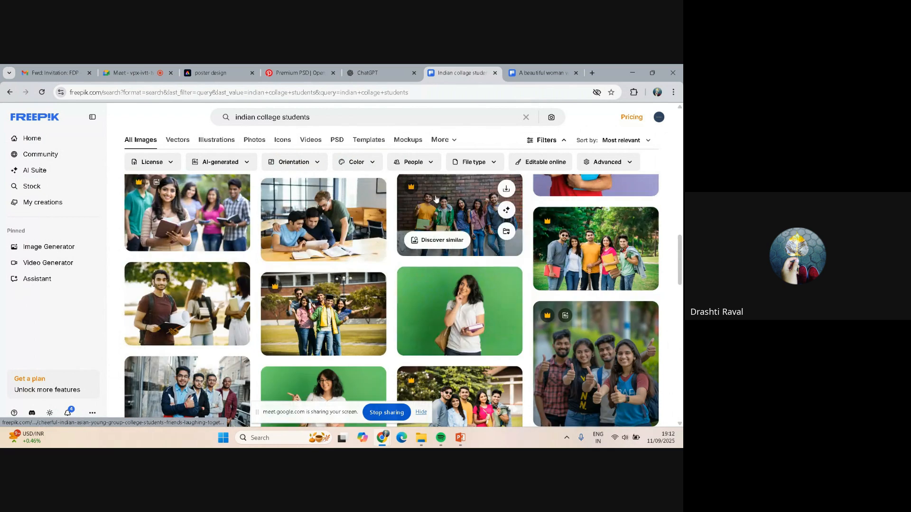
Download the photo of the man in the red hoodie as the JPEG smiley-man-holding-book-front-view into the Downloads folder
scroll(603, 305, "down", 15)
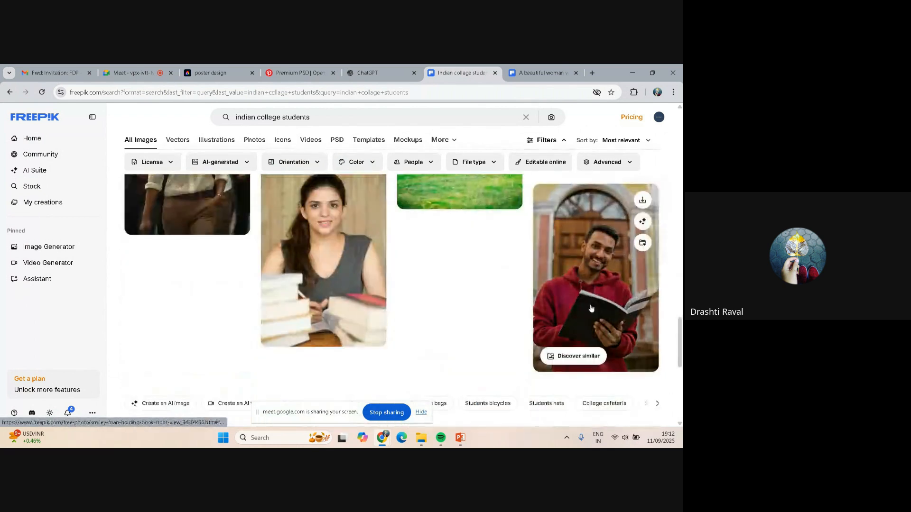
left_click(643, 200)
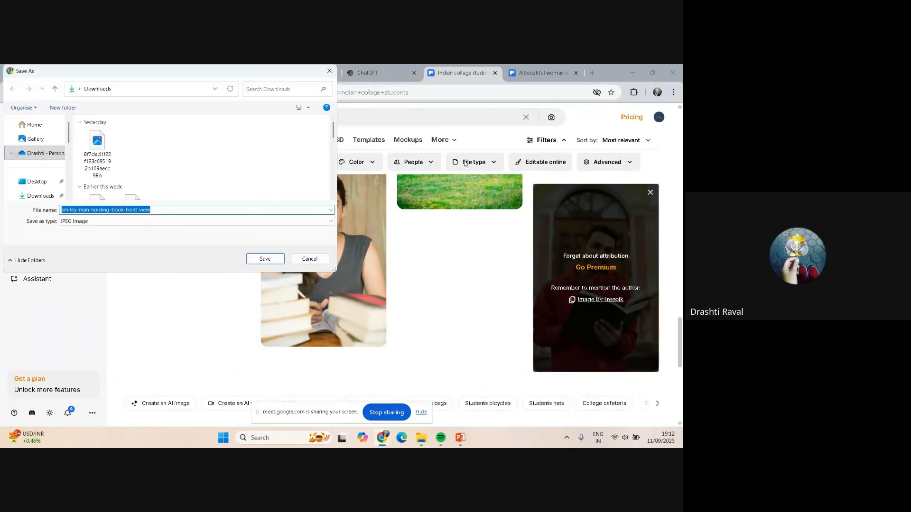
left_click(255, 260)
scroll(660, 272, "up", 3)
scroll(661, 272, "up", 5)
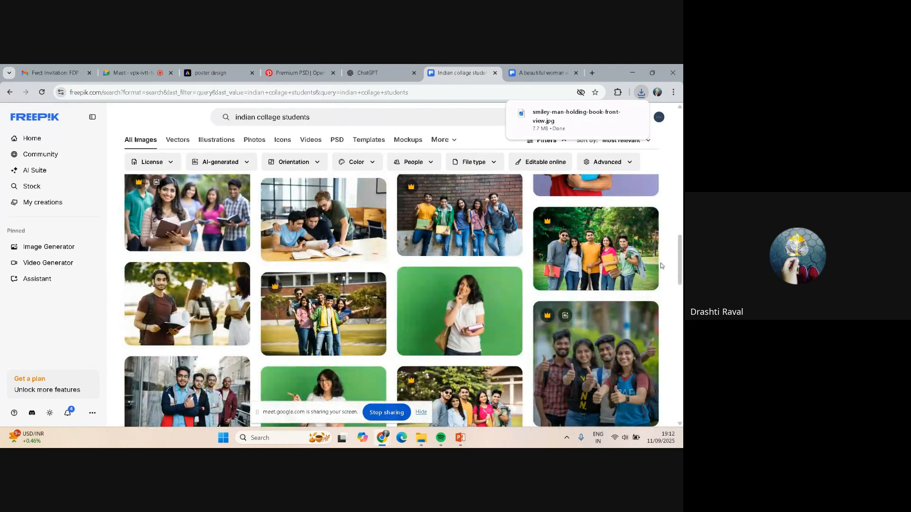
scroll(660, 266, "up", 3)
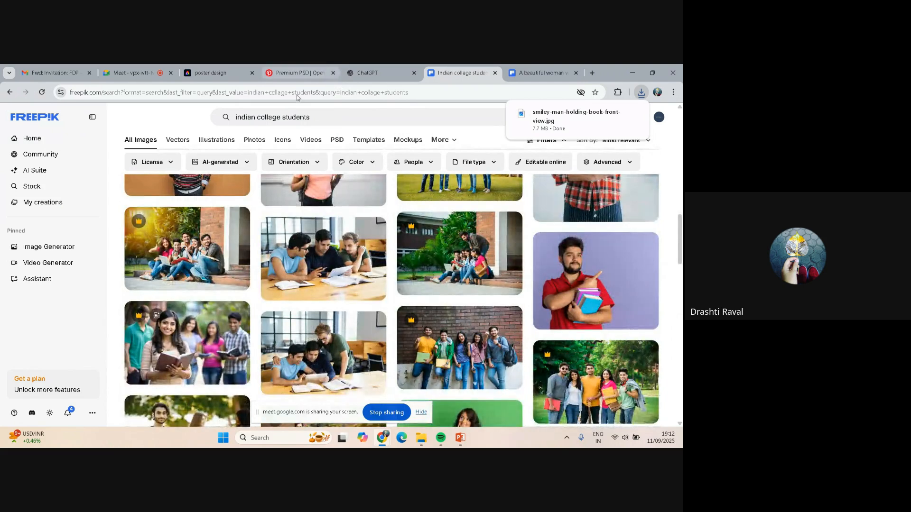
Close the separate tab showing the photo of the woman in the green shirt and return to the student photo results
scroll(670, 302, "down", 5)
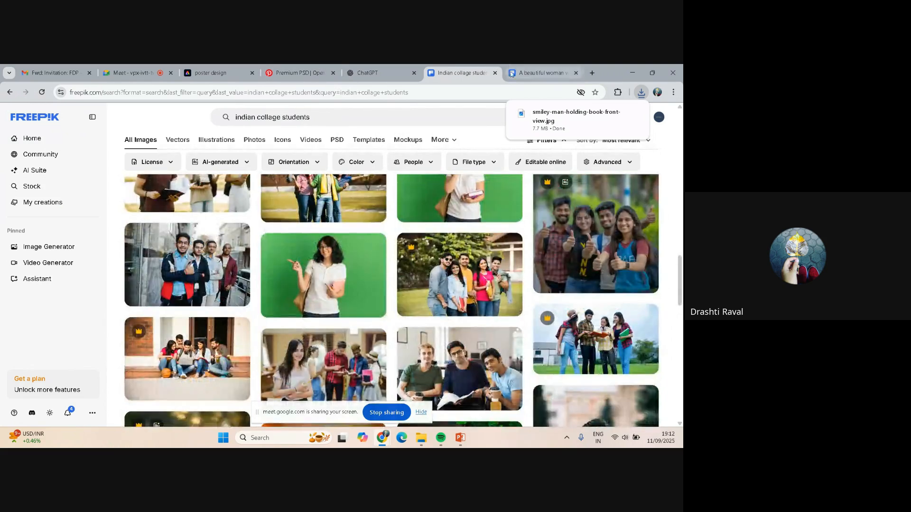
left_click(527, 73)
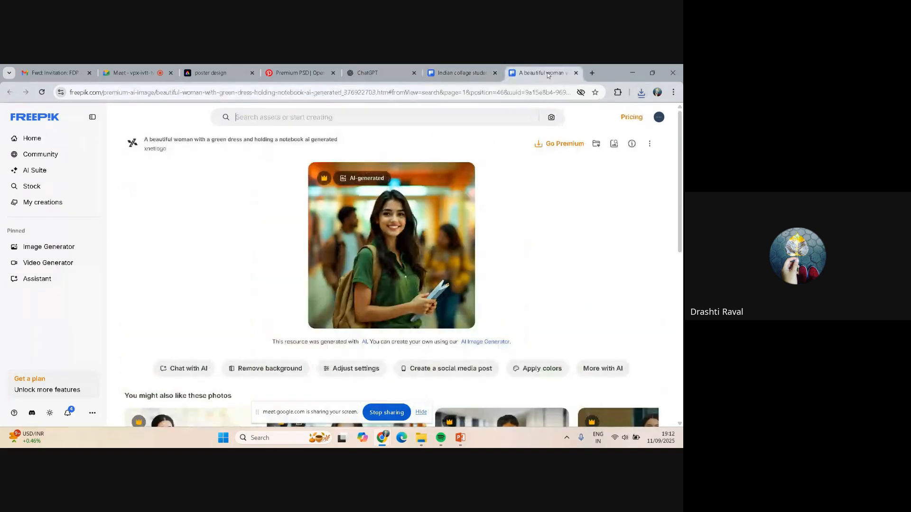
left_click(575, 73)
Reopen the photo of the man in the red hoodie from the results and remove its background on Freepik
scroll(624, 270, "down", 10)
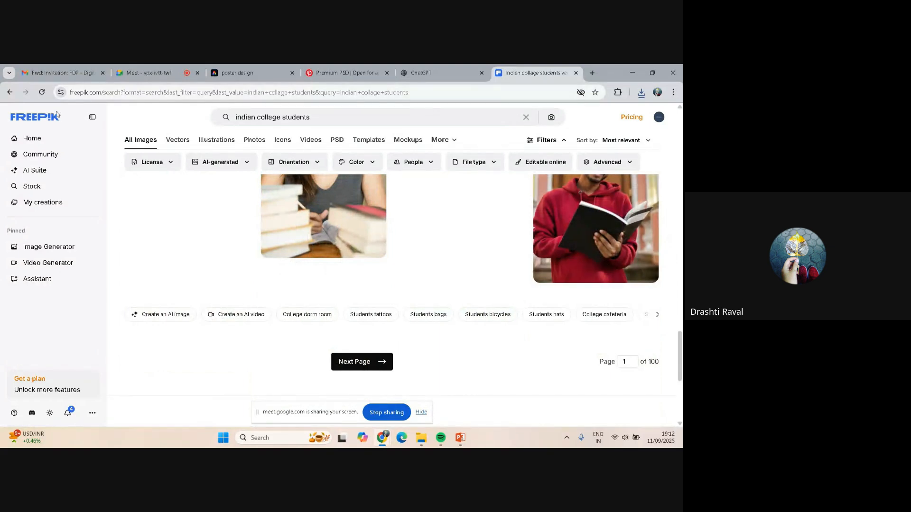
scroll(589, 221, "up", 1)
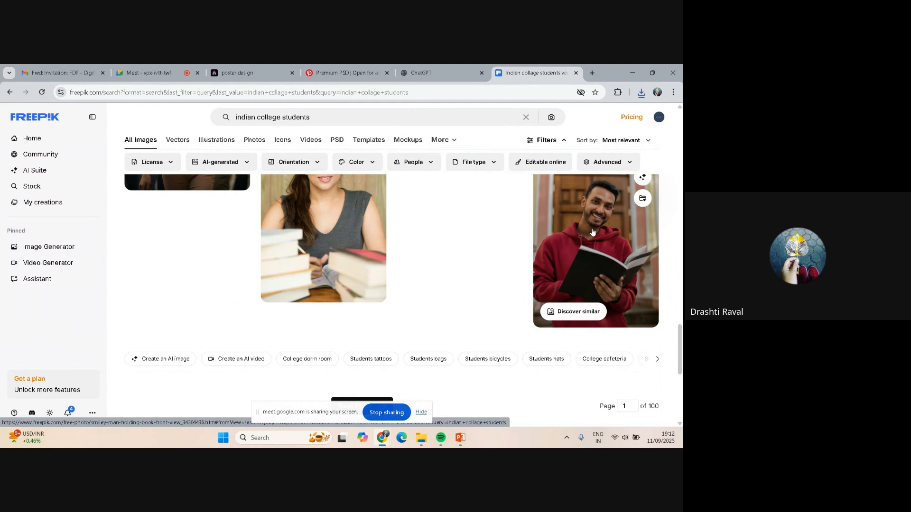
left_click(592, 232)
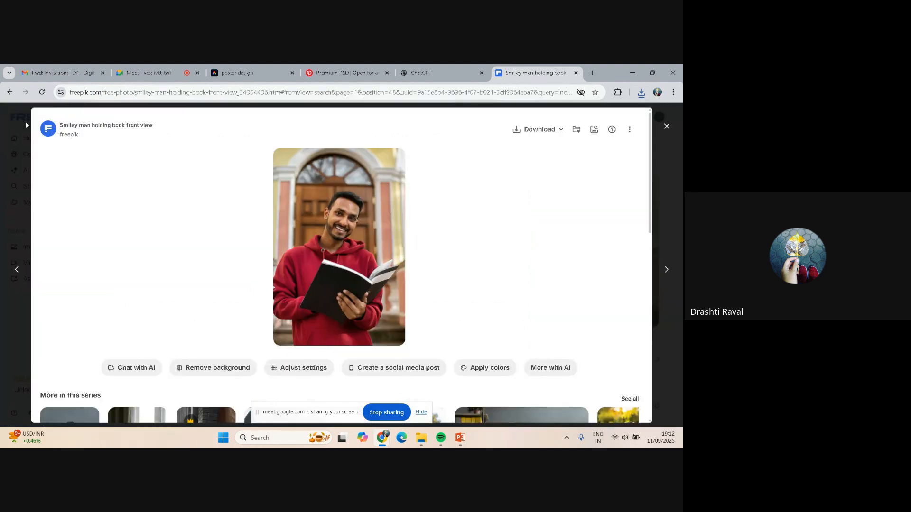
scroll(410, 203, "down", 3)
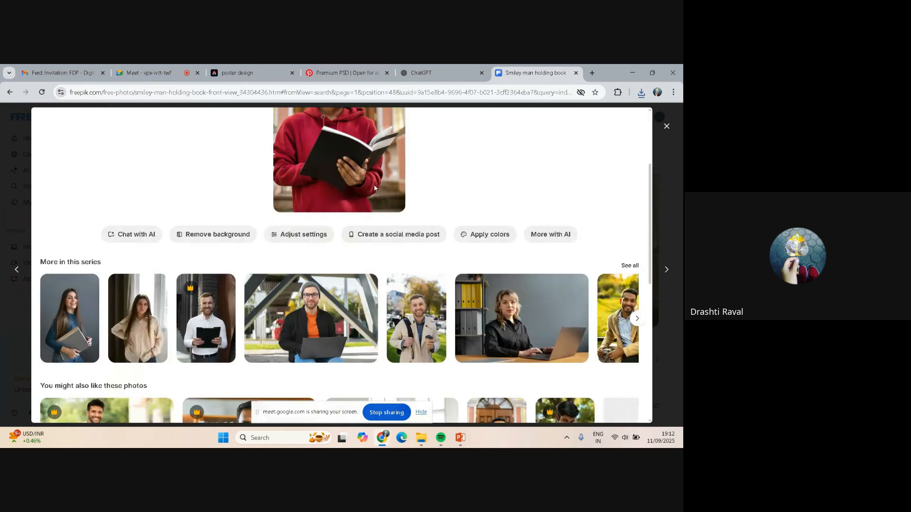
left_click(212, 237)
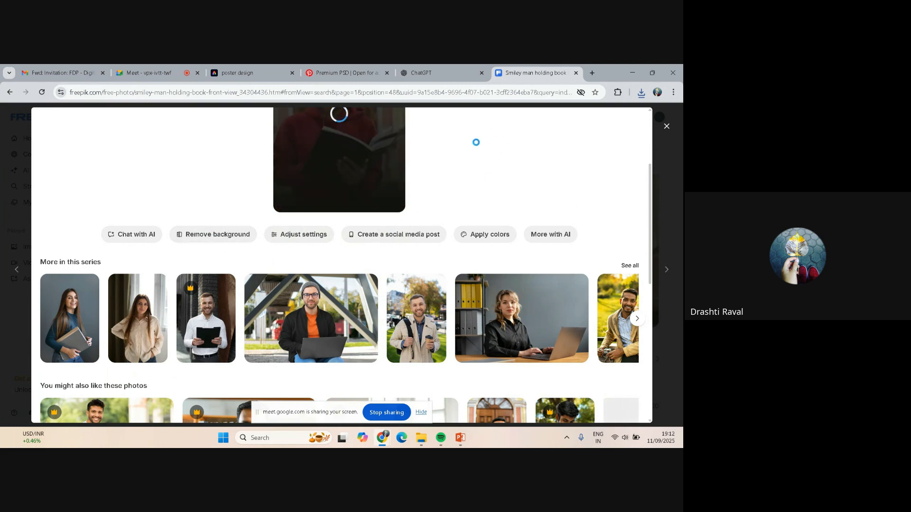
scroll(469, 145, "up", 1)
scroll(450, 194, "up", 2)
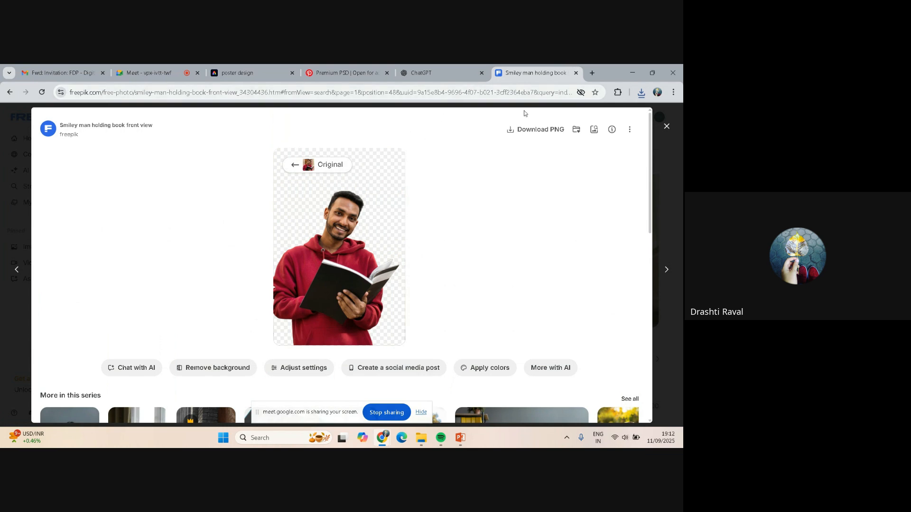
Download the background-free cutout as the PNG smiley-man-holding-book-front-view into the Downloads folder and close the photo preview
left_click(540, 130)
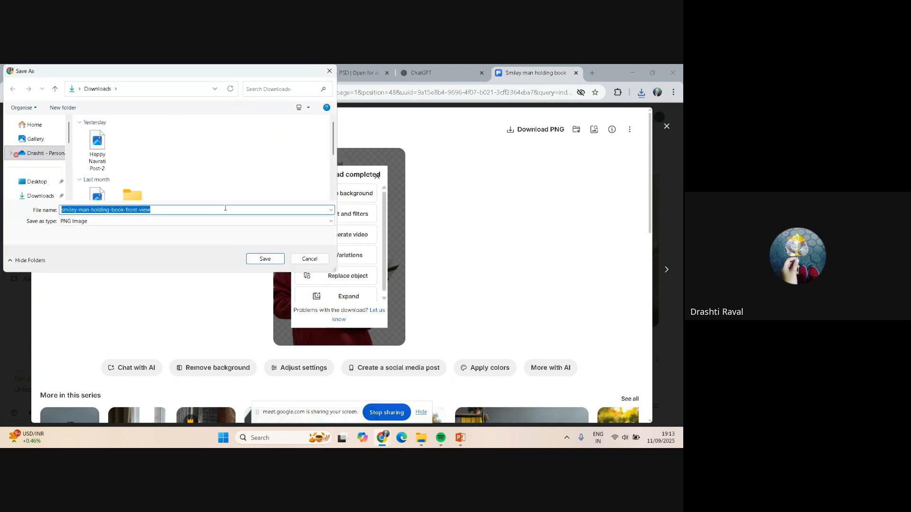
left_click(258, 259)
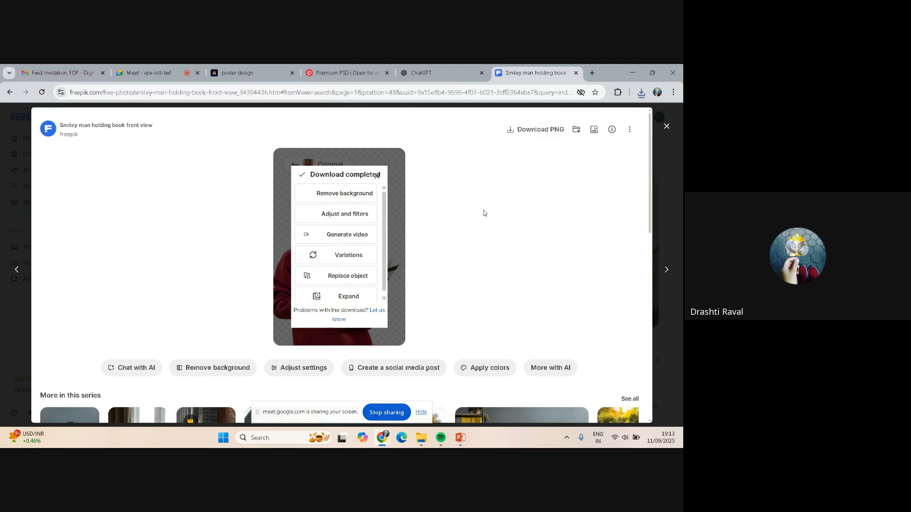
left_click(377, 176)
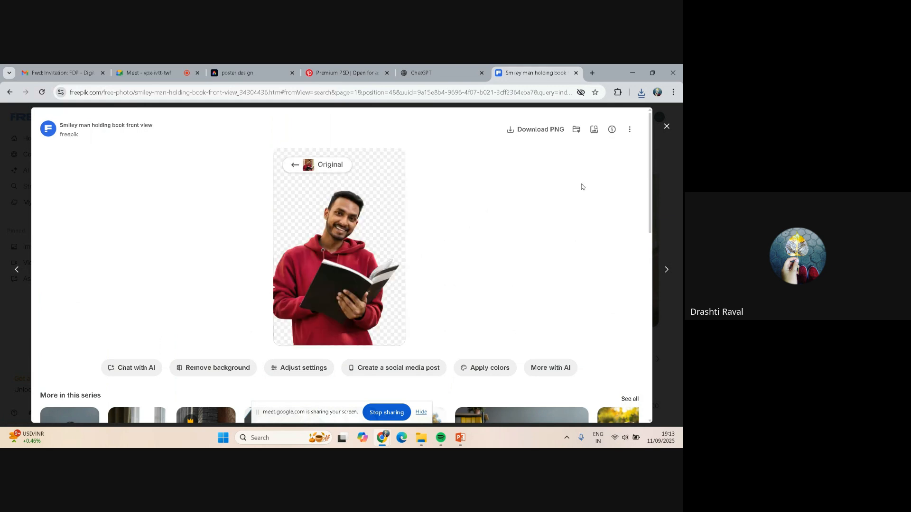
left_click(666, 127)
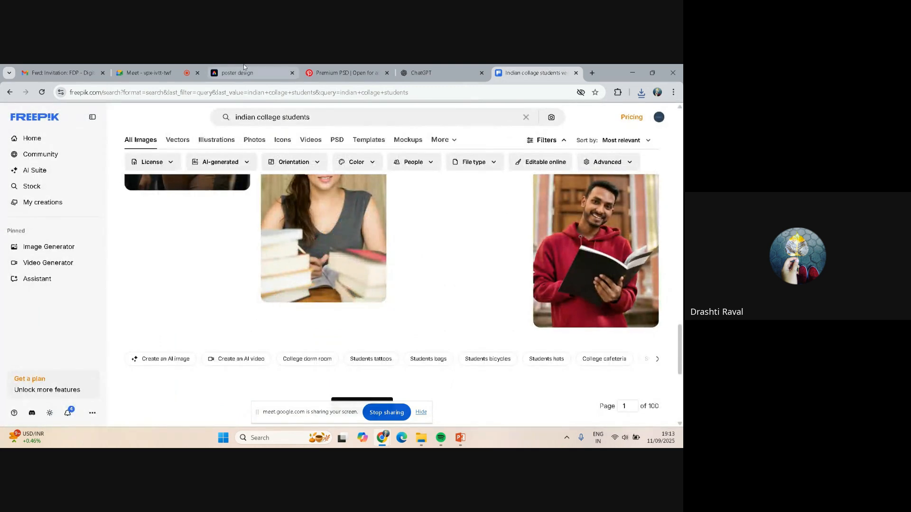
Switch to the poster design in Adobe Express and upload smiley-man-holding-book-front-view from the Downloads folder onto the page
left_click(243, 69)
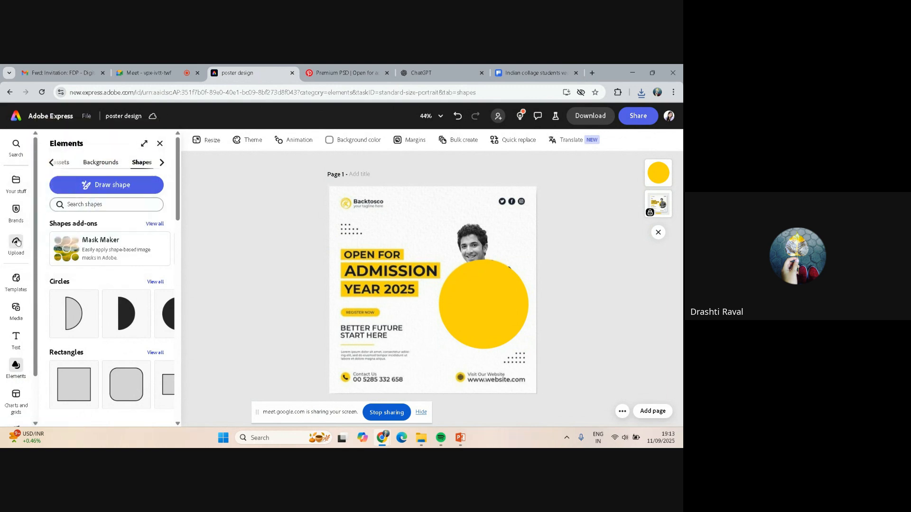
mouse_move(13, 149)
left_click(16, 243)
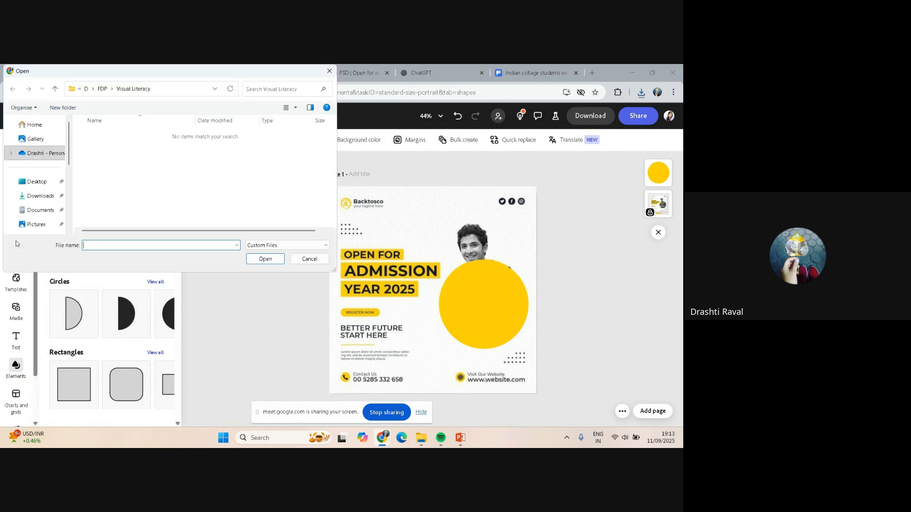
left_click(38, 196)
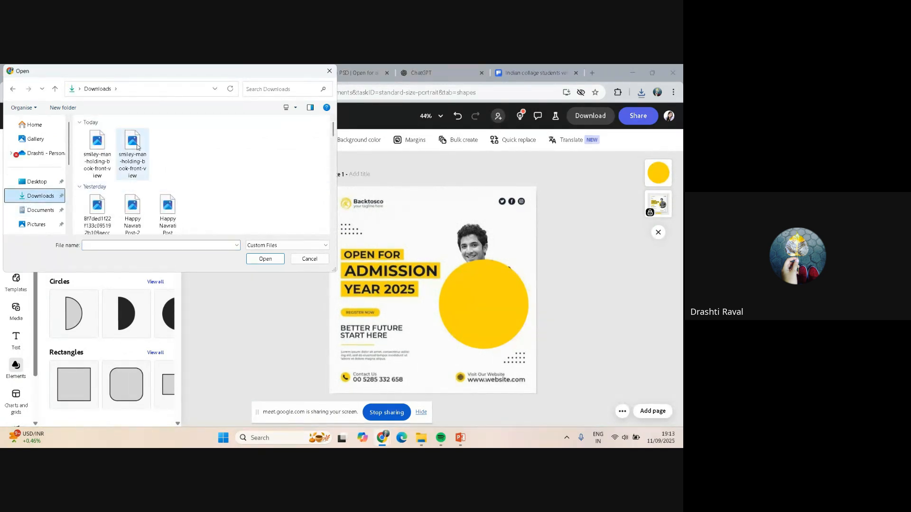
left_click(134, 144)
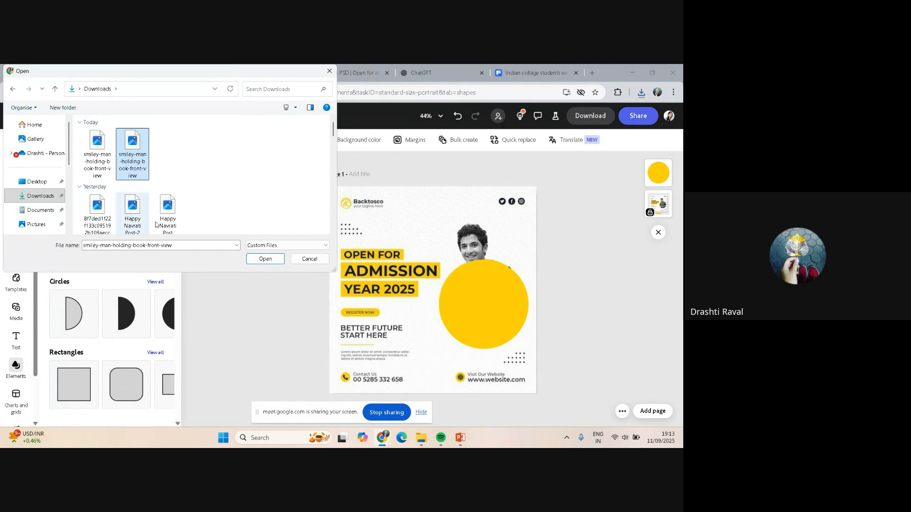
left_click(257, 261)
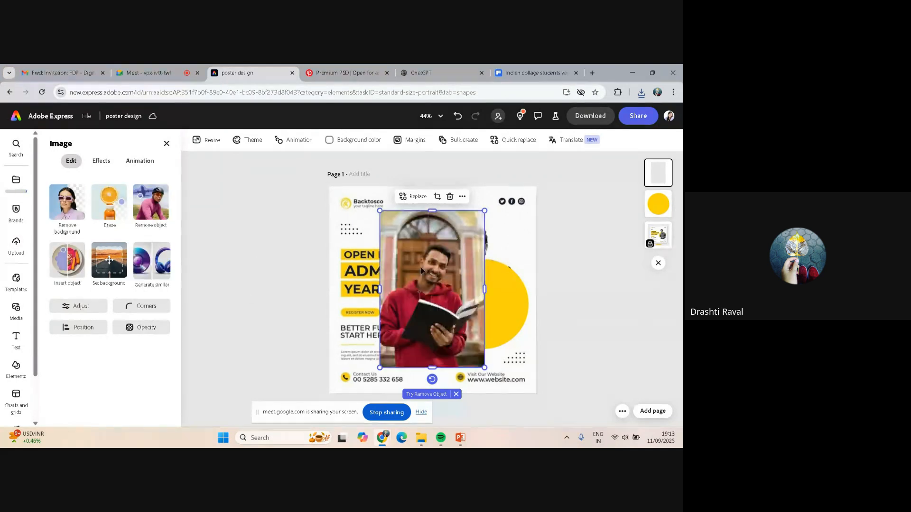
Shift the uploaded photo over the headline area beside the yellow circle and remove its background
left_click_drag(424, 251, 404, 237)
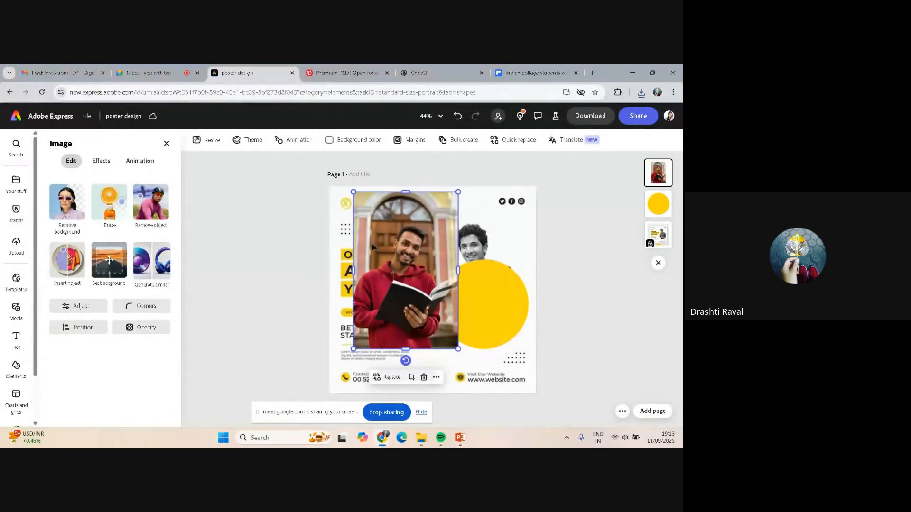
left_click(64, 205)
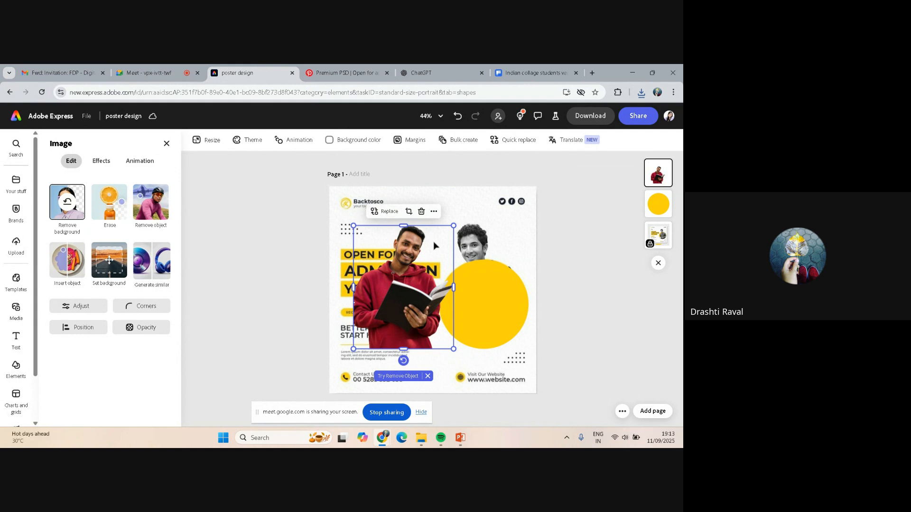
mouse_move(404, 225)
left_mouse_down()
mouse_move(403, 203)
mouse_move(404, 223)
left_mouse_up()
left_click_drag(398, 273, 396, 254)
Move the yellow circle aside to check how the reference student is cut to the circle, and put it back
left_click_drag(493, 285, 554, 341)
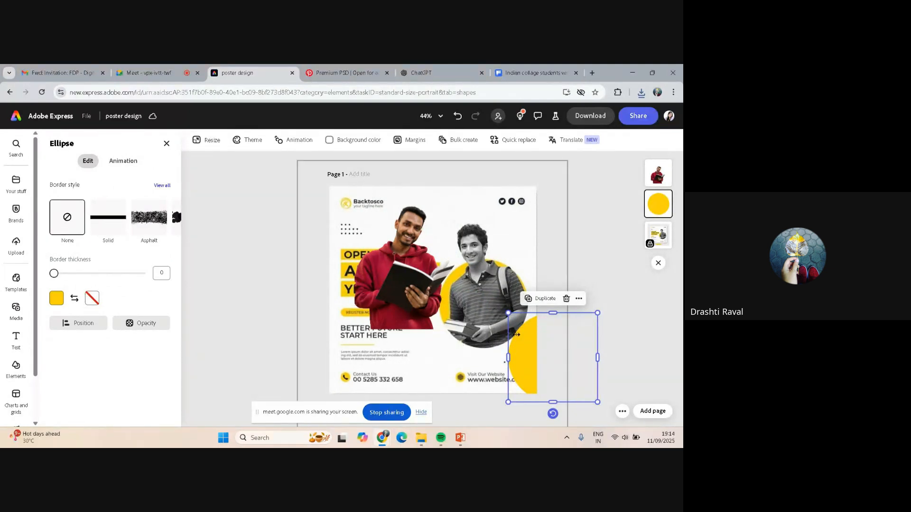
left_click_drag(524, 363, 455, 311)
Select the man's photo and crop it with the circle shape
left_click(427, 295)
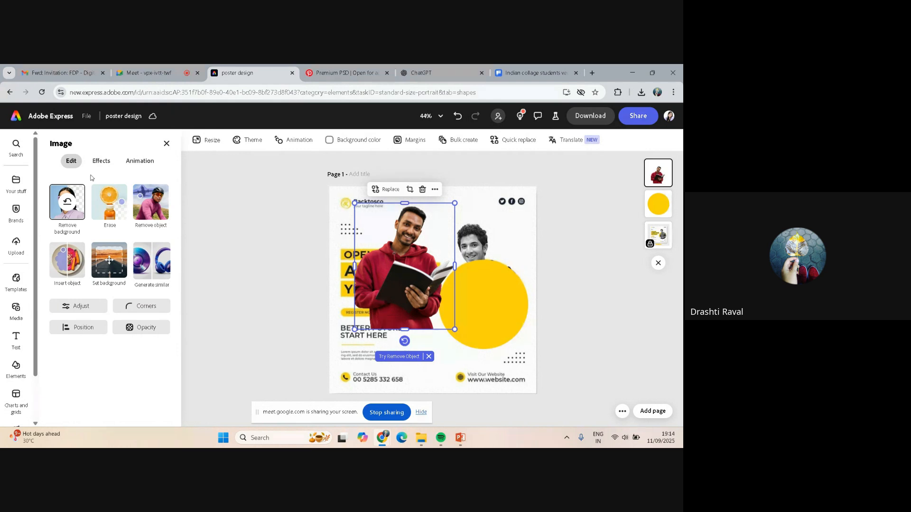
left_click(98, 162)
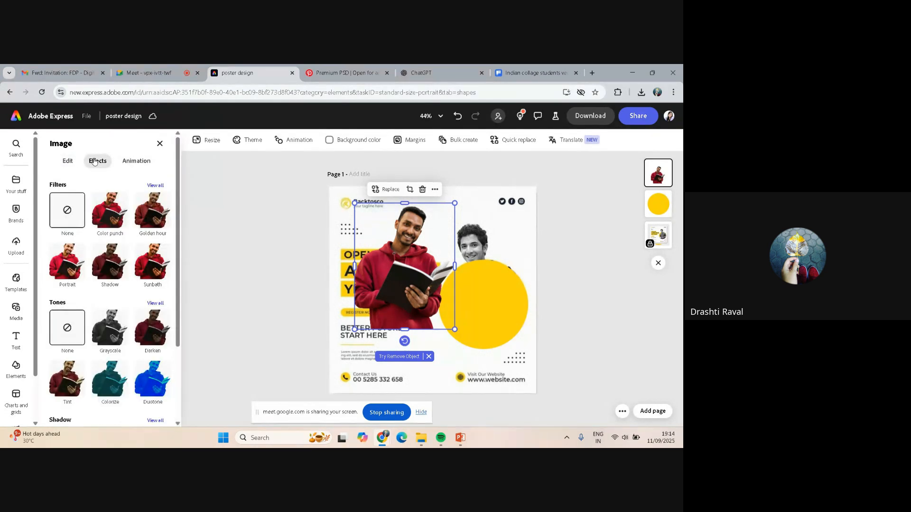
left_click(67, 161)
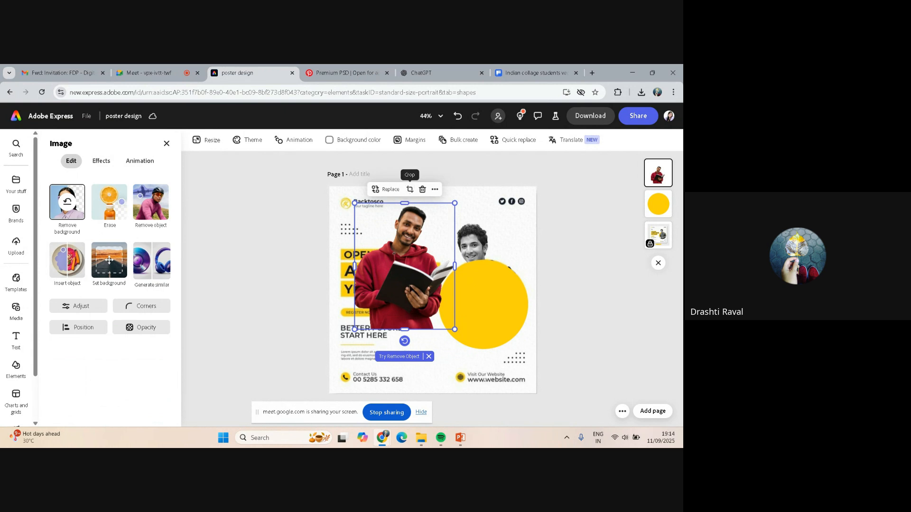
left_click(410, 189)
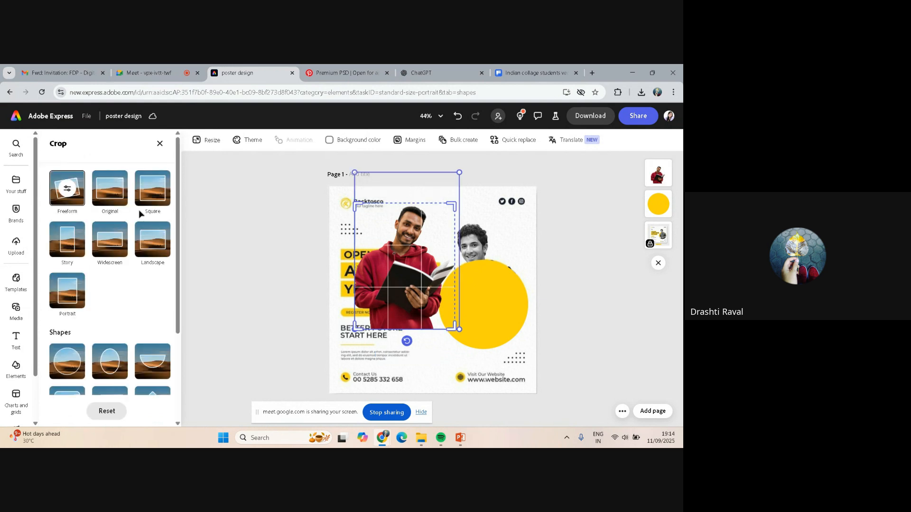
scroll(112, 260, "down", 2)
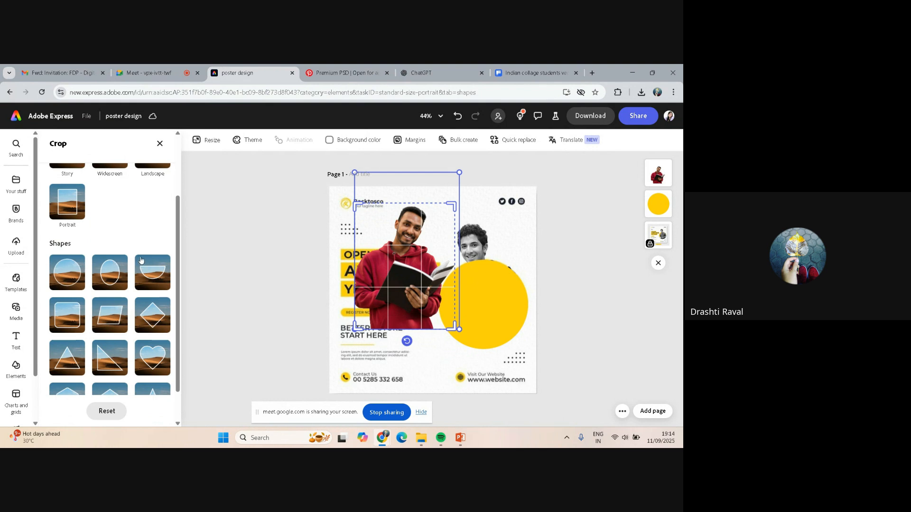
scroll(81, 256, "down", 1)
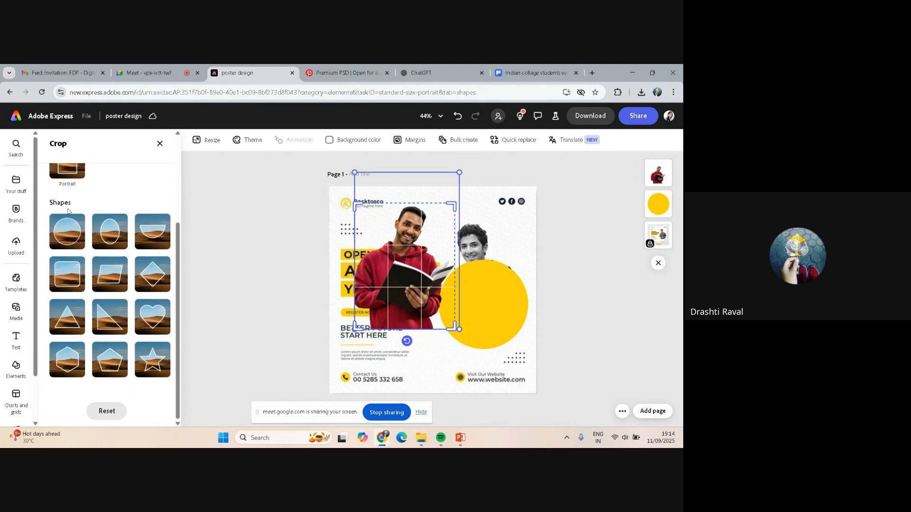
scroll(145, 345, "up", 2)
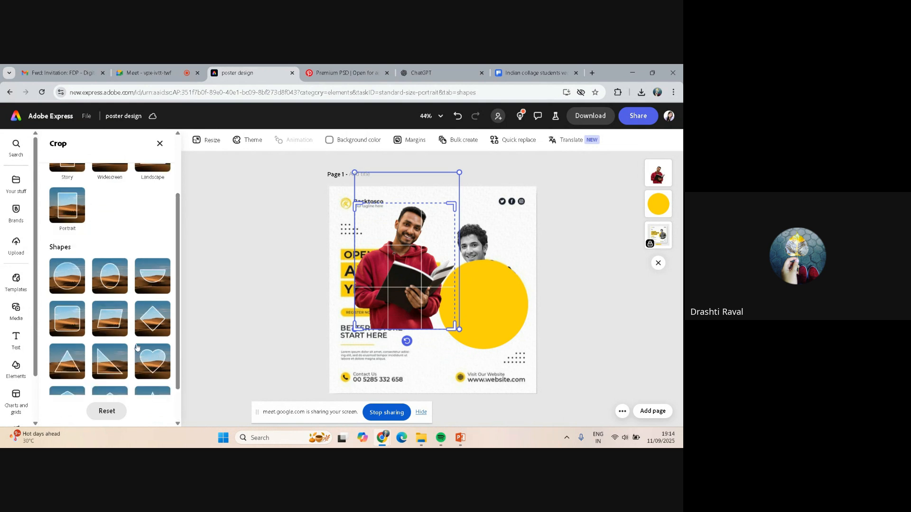
left_click(67, 319)
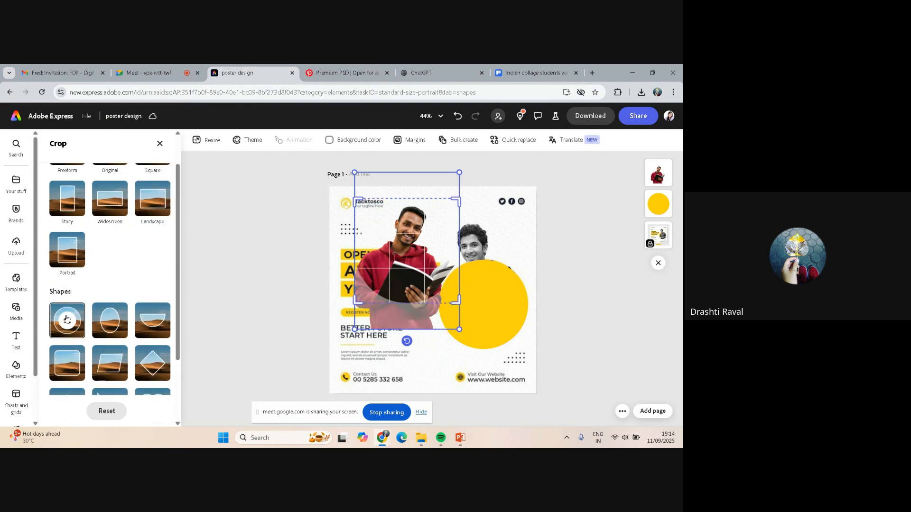
Reposition the man inside the circular crop and enlarge the crop frame so his head stays whole and his lower body curves
mouse_move(415, 245)
left_mouse_down()
mouse_move(412, 230)
mouse_move(416, 239)
left_mouse_up()
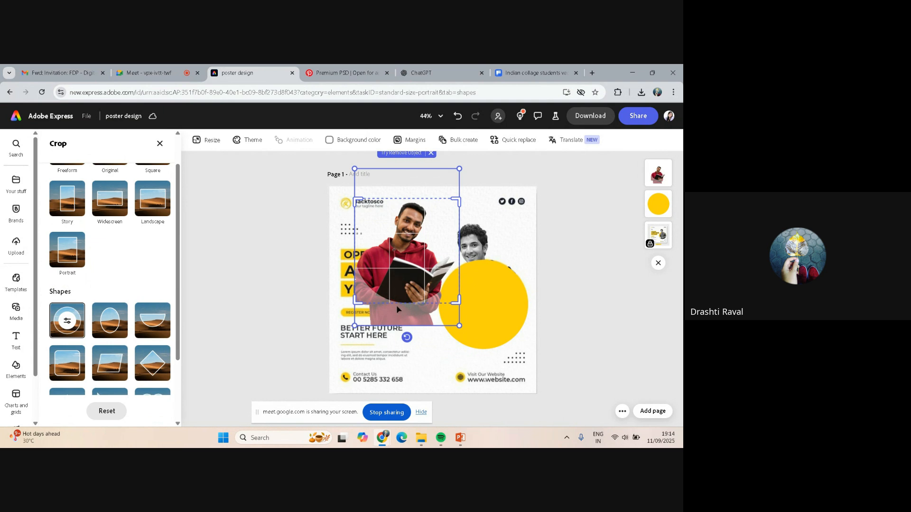
left_click_drag(401, 273, 403, 246)
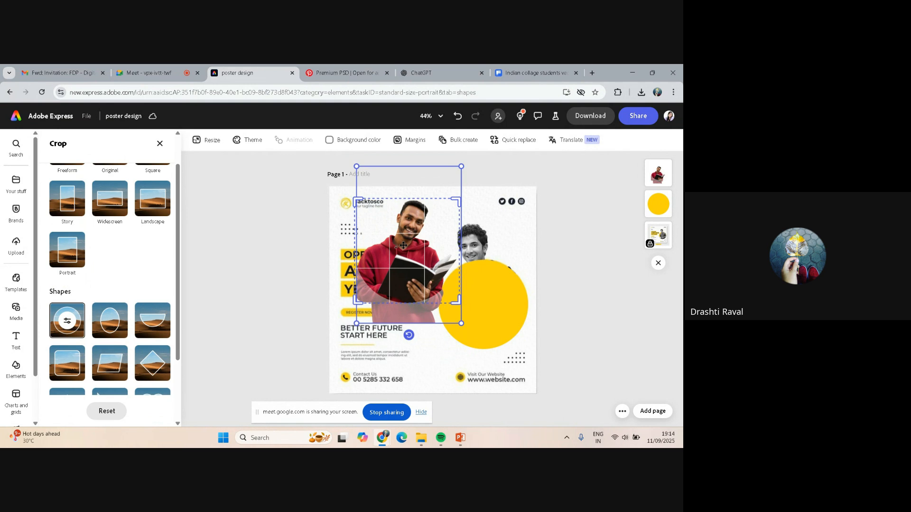
left_click_drag(457, 301, 472, 314)
left_click_drag(413, 266, 415, 266)
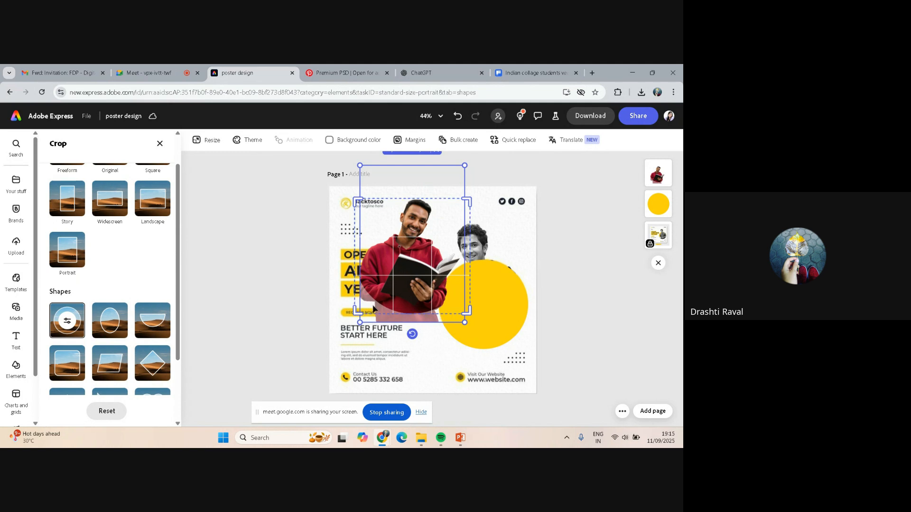
left_click(452, 278)
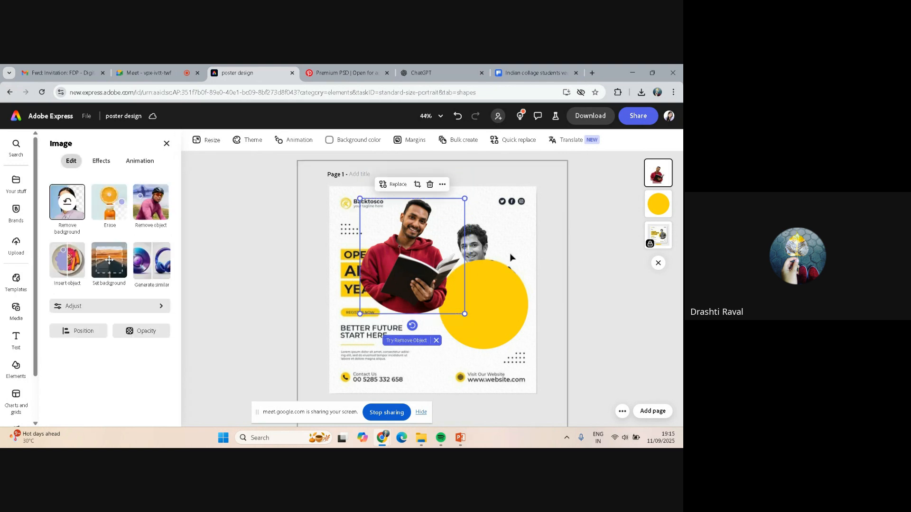
Place the cropped photo over the yellow circle, scale it down slightly and align its curved base with the circle's lower edge
left_click(375, 248)
left_click_drag(414, 261, 478, 292)
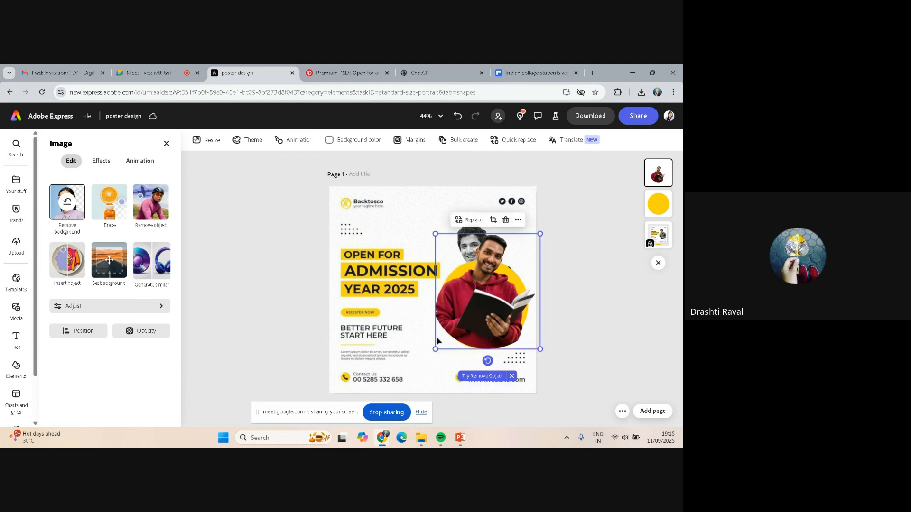
left_click_drag(435, 349, 438, 340)
left_click_drag(477, 317, 476, 322)
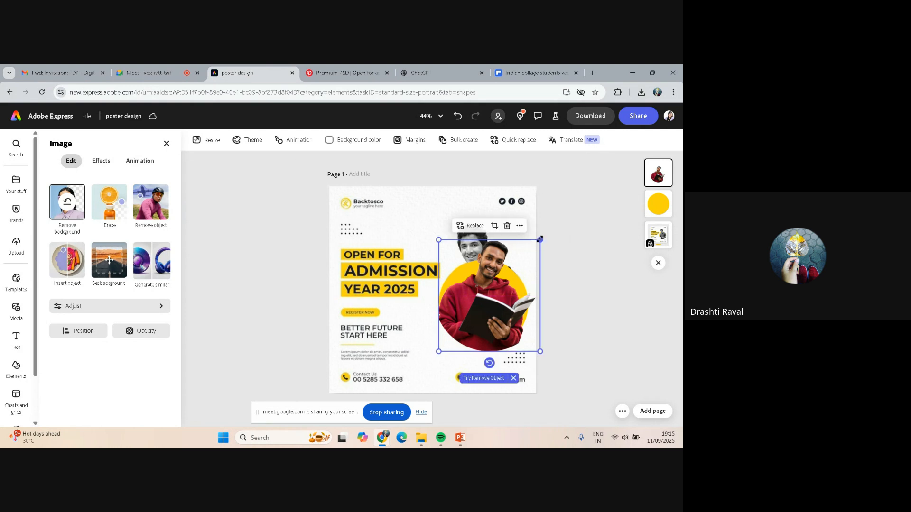
left_click(578, 259)
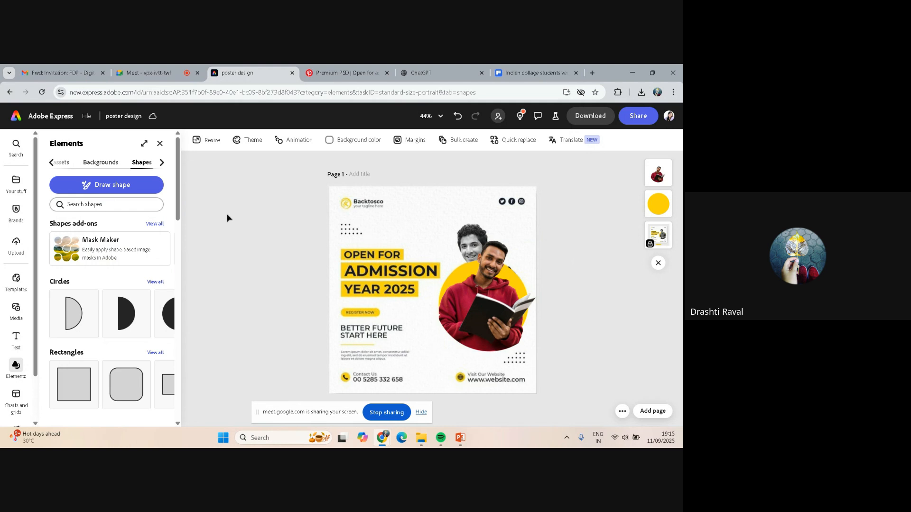
Add a square shape and reshape it into a thin horizontal bar covering the reference's "OPEN FOR" line
scroll(75, 313, "down", 1)
left_click(74, 338)
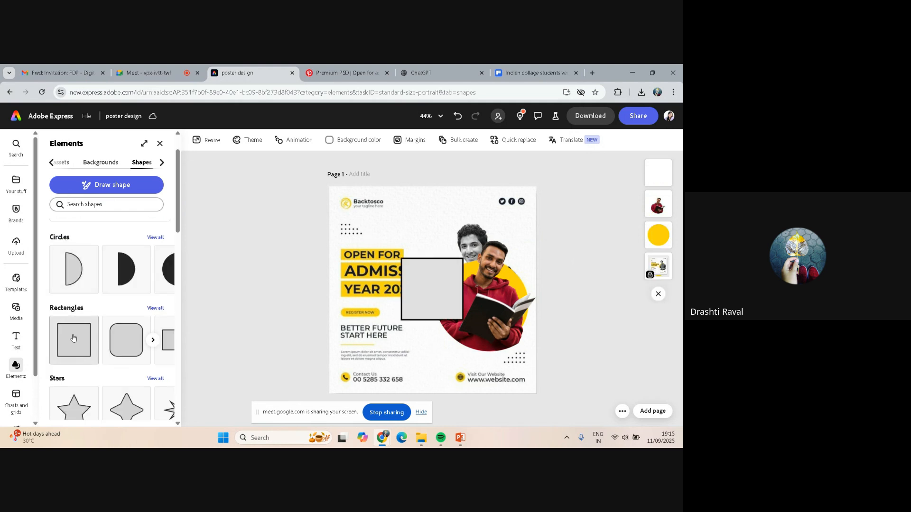
left_click_drag(434, 288, 423, 263)
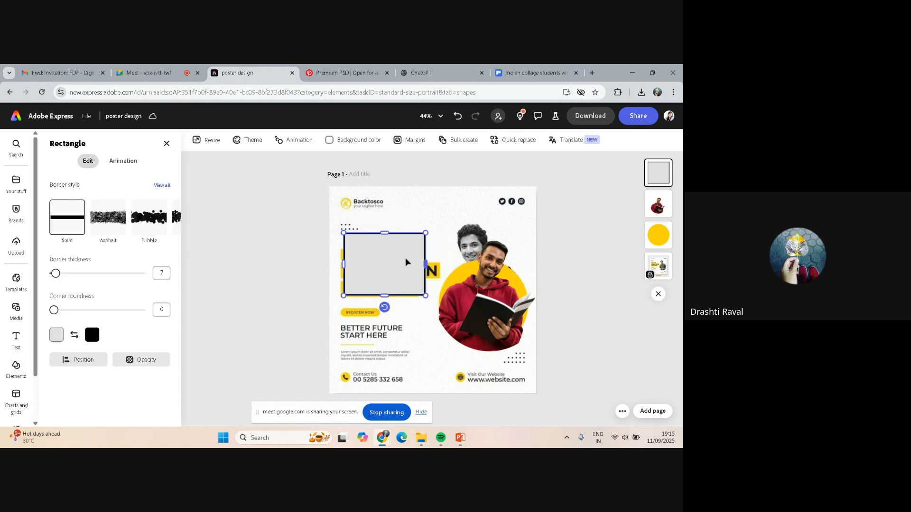
mouse_move(386, 233)
left_mouse_down()
mouse_move(388, 274)
mouse_move(389, 250)
mouse_move(435, 248)
mouse_move(391, 244)
left_mouse_up()
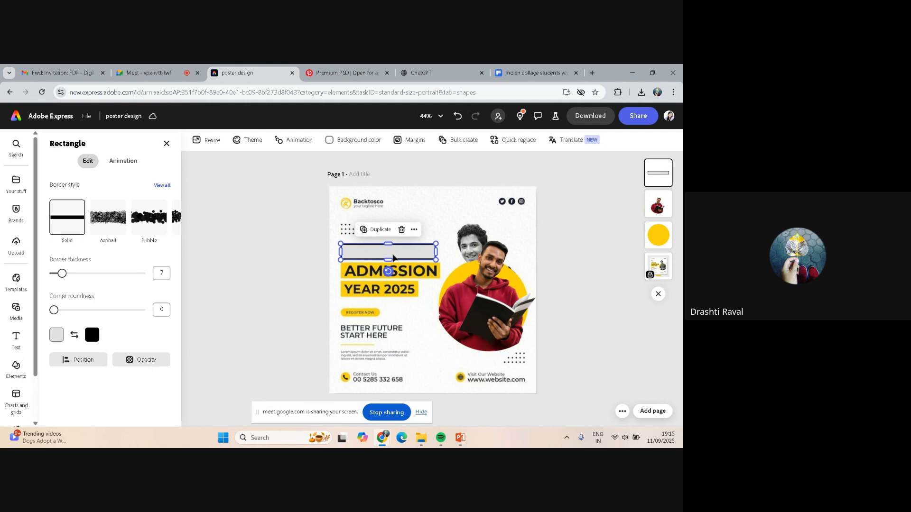
Fill the bar with the yellow sampled from the circle and remove its black border
left_click(56, 335)
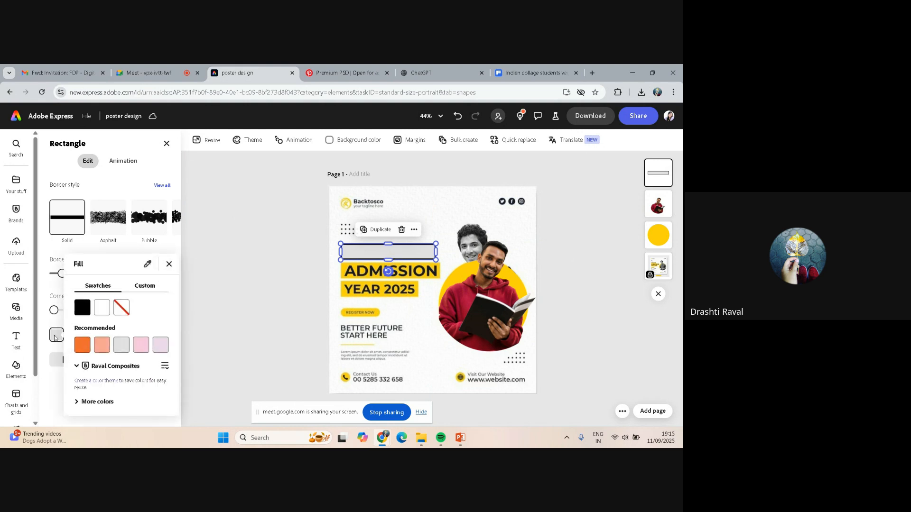
left_click(148, 264)
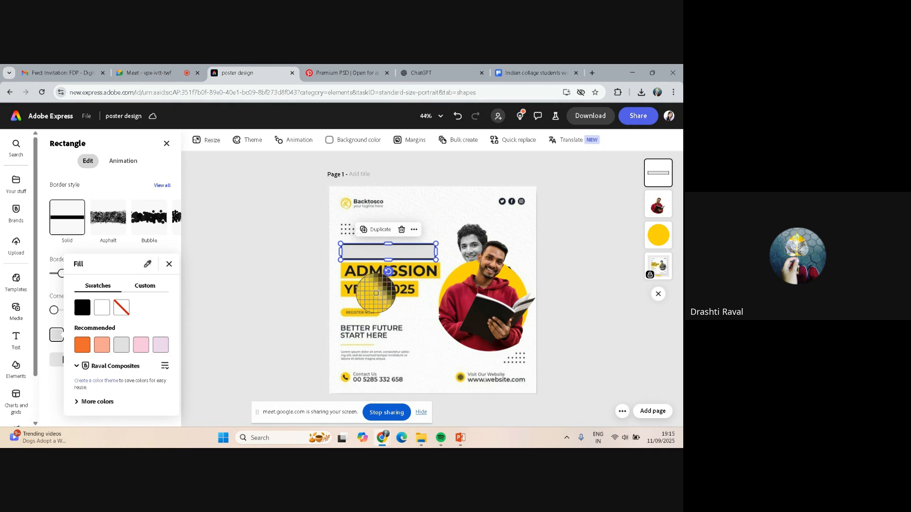
left_click(459, 272)
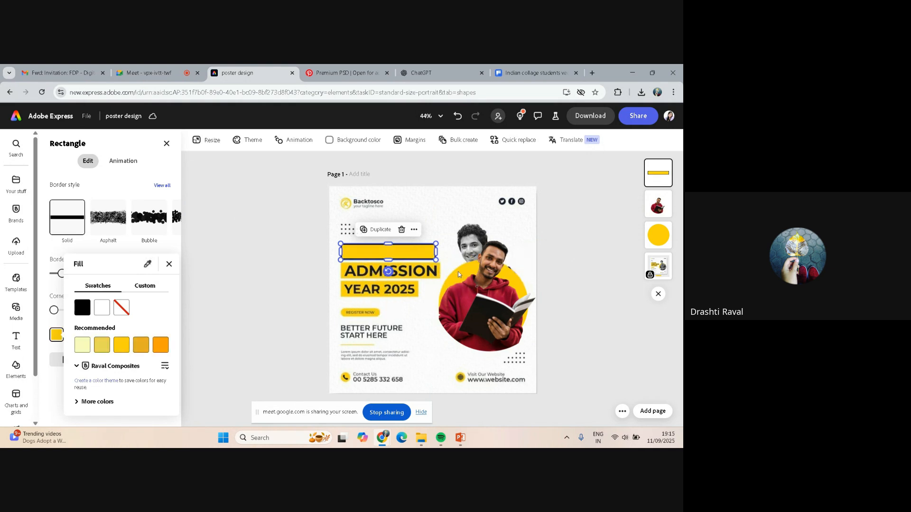
left_click(169, 264)
left_click(93, 335)
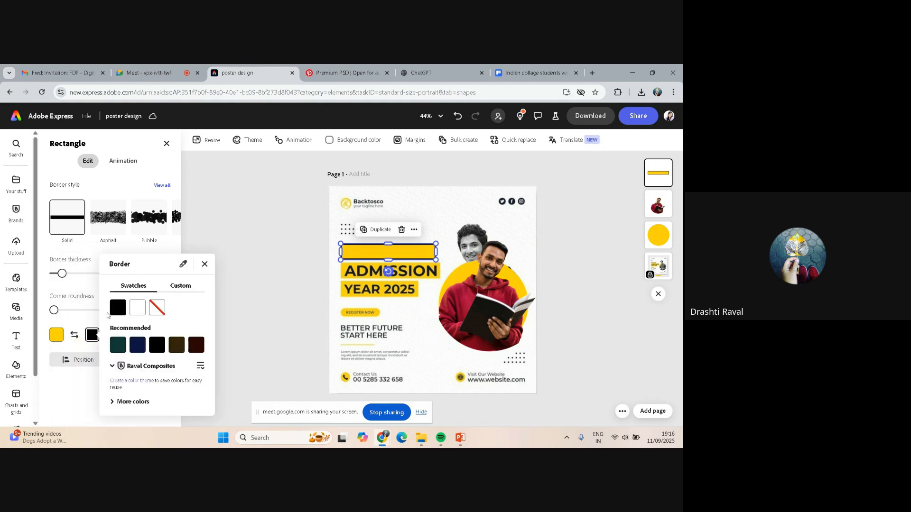
left_click(156, 307)
left_click(227, 272)
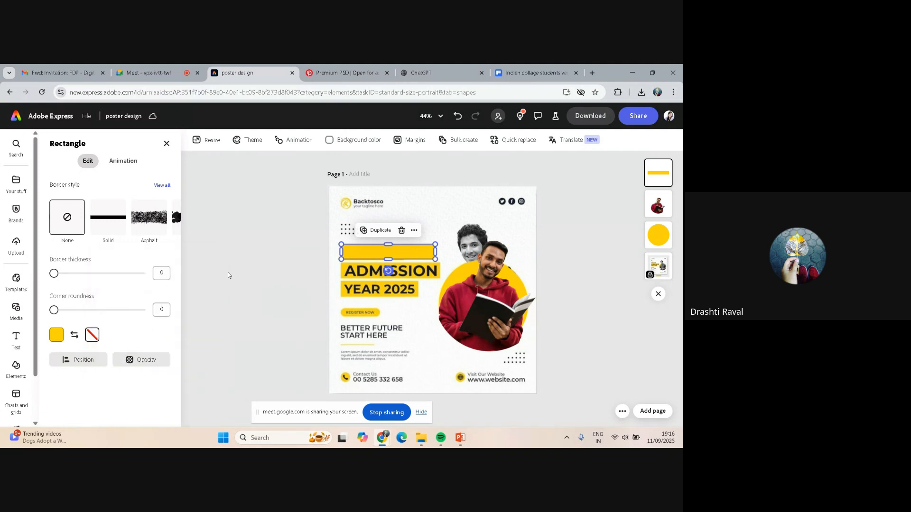
Try to place a copy of the yellow bar over the "ADMISSION" line and undo the copy
left_click(245, 253)
left_click(352, 253)
left_click_drag(352, 256, 355, 269)
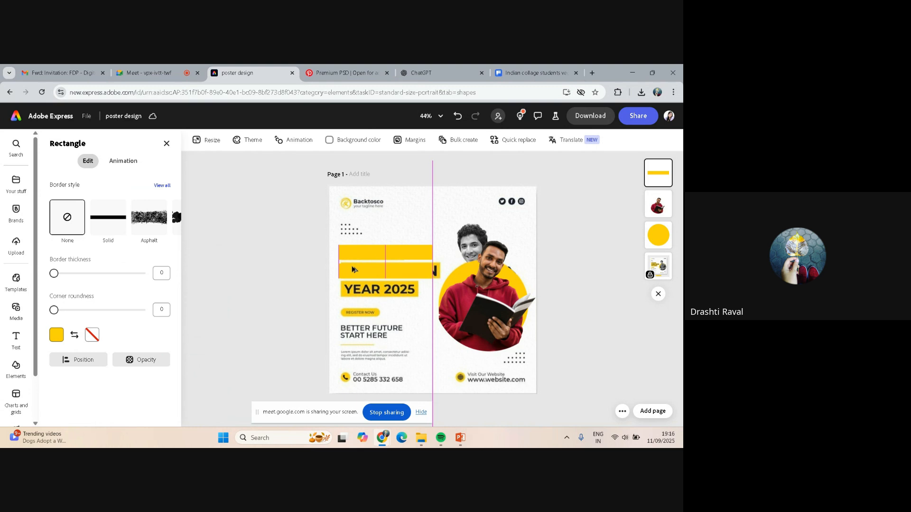
left_click_drag(353, 271, 354, 271)
key("ctrl+z")
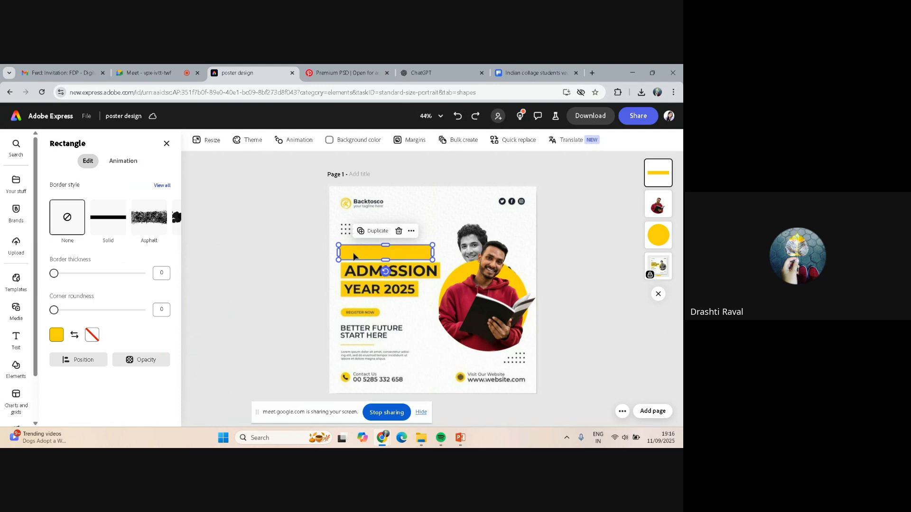
Duplicate the yellow bar down the heading, widening the "ADMISSION" copy and shortening the copies over and below "YEAR 2025"
left_click_drag(353, 257, 359, 274)
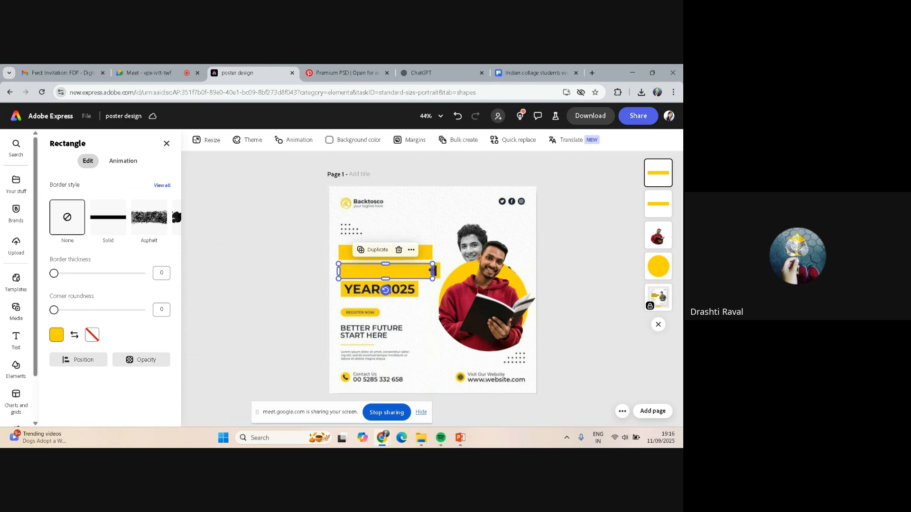
left_click_drag(432, 271, 439, 272)
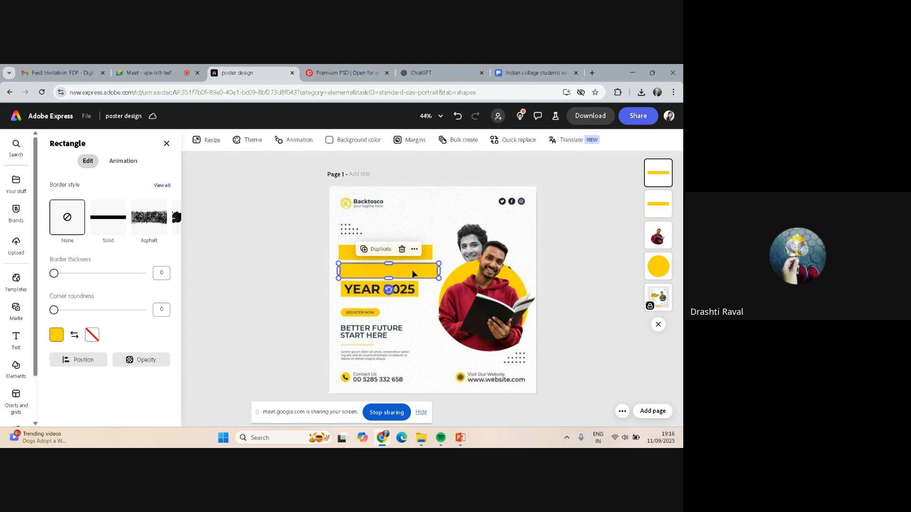
left_click_drag(412, 274, 387, 286)
left_click(368, 267)
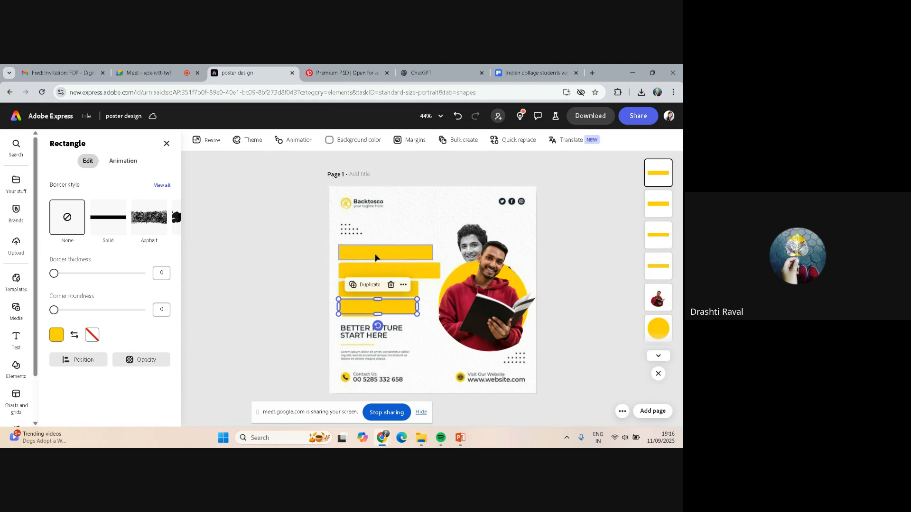
Match each yellow bar to its entry in the layer stack, deleting and restoring the topmost bar as a check
left_click(374, 257)
left_click(372, 273)
left_click(370, 291)
left_click(364, 309)
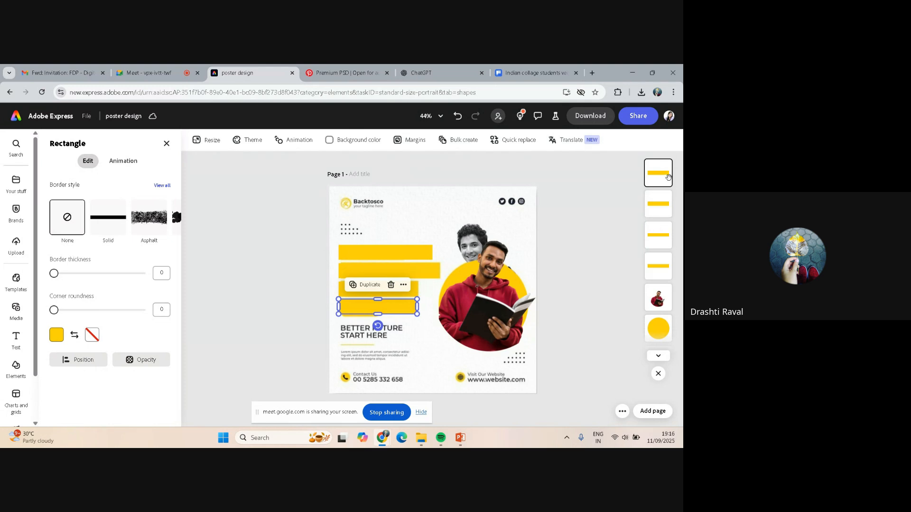
left_click(658, 265)
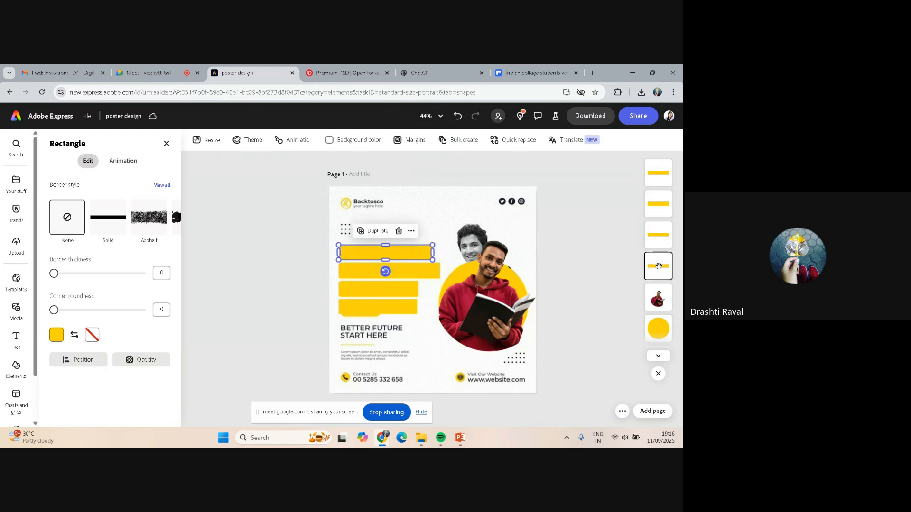
key("Delete")
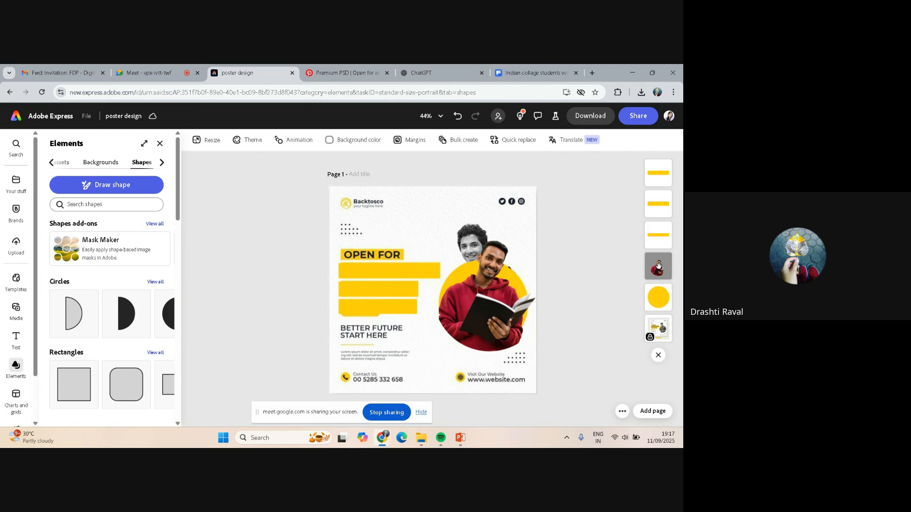
key("ctrl+z")
left_click(659, 235)
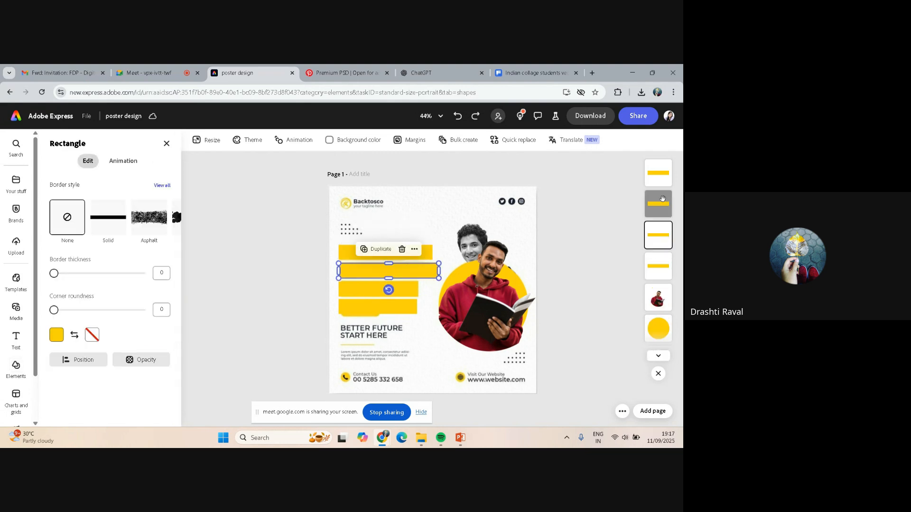
left_click(662, 201)
left_click(659, 176)
left_click(546, 227)
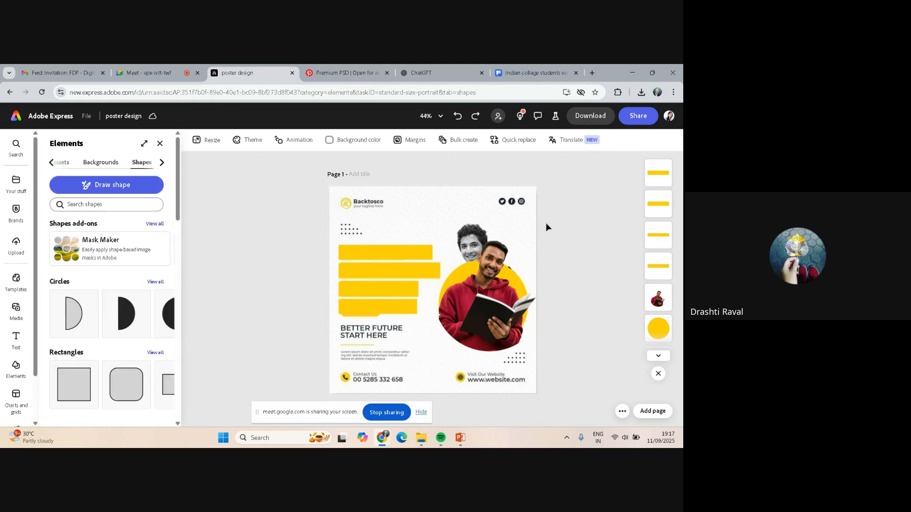
Inspect the locked reference layer, the yellow circle layer and its arrangement options, and glance at the Pinterest reference
scroll(654, 318, "down", 1)
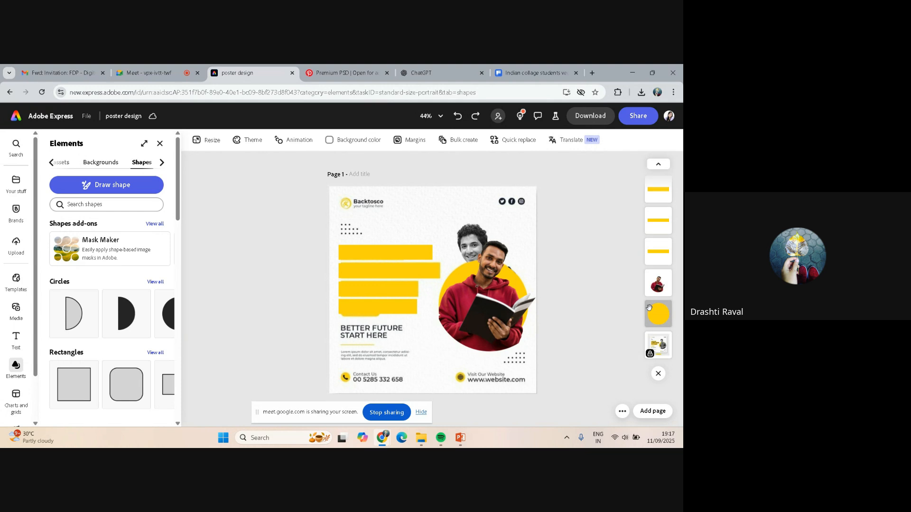
scroll(665, 257, "up", 1)
scroll(664, 258, "down", 1)
left_click(661, 343)
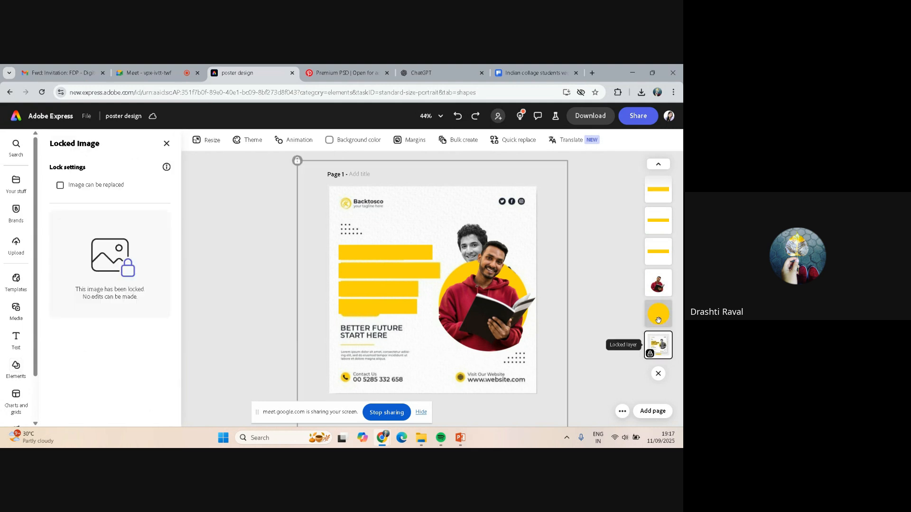
left_click(657, 319)
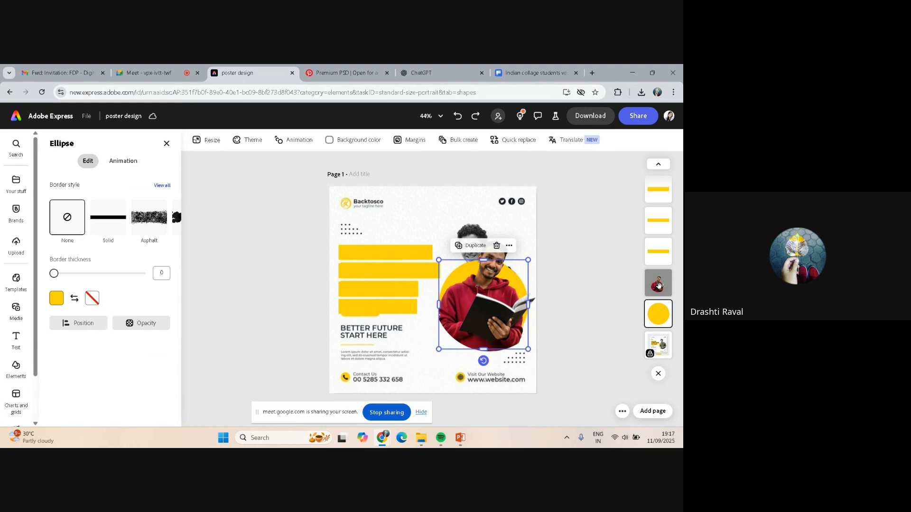
left_click(510, 247)
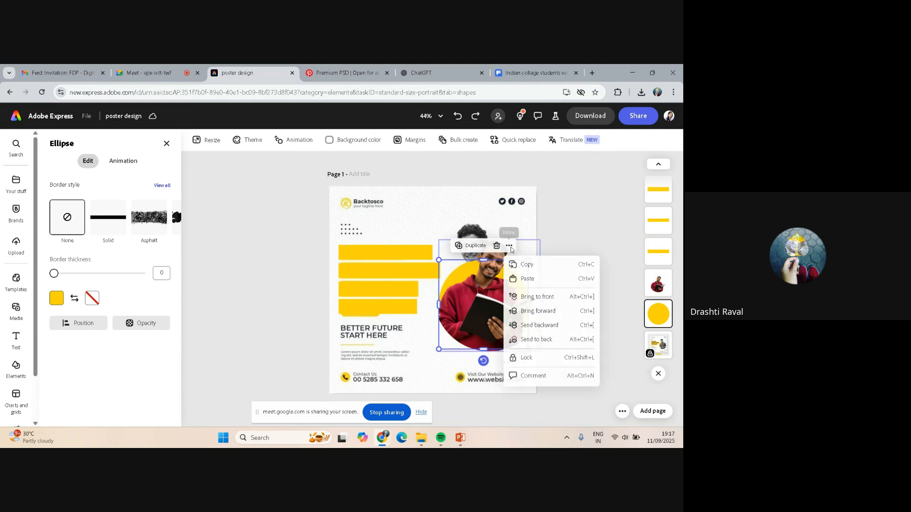
left_click(509, 246)
left_click(332, 69)
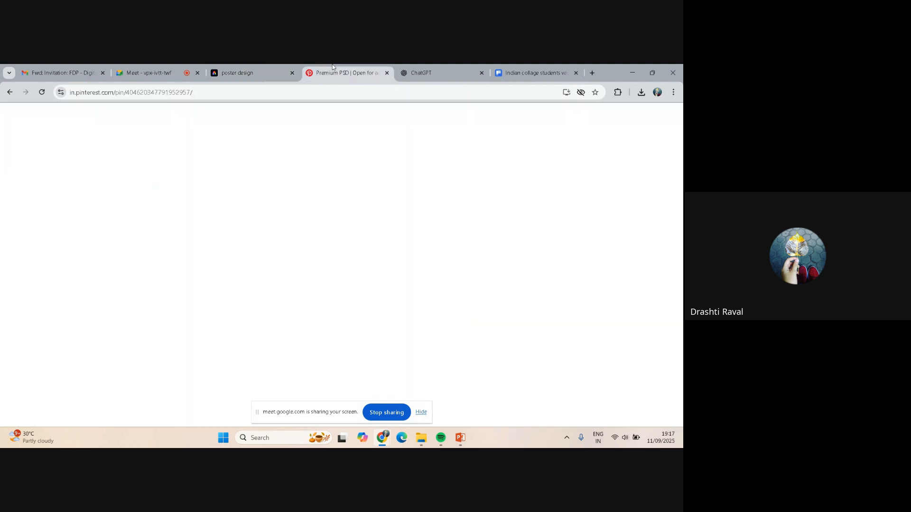
left_click(242, 73)
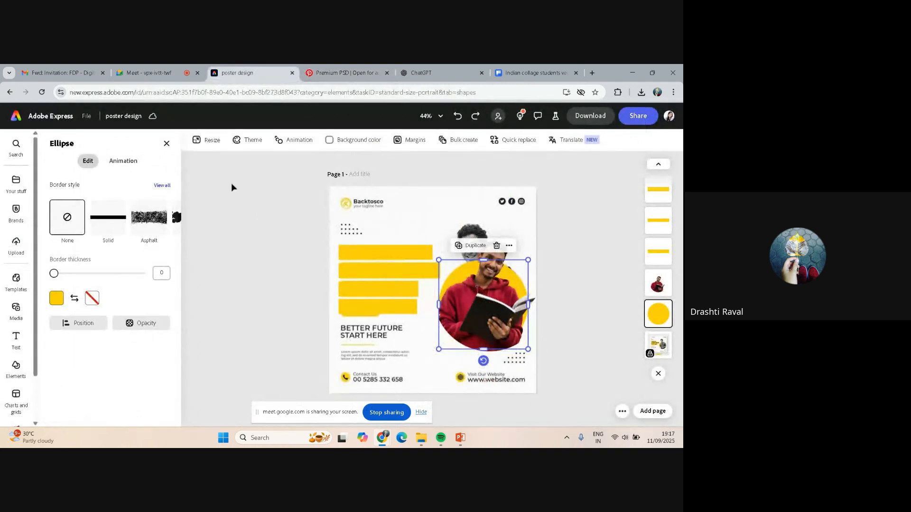
Add a new text box reading "OPEN ADMISION" in capital letters
left_click(19, 341)
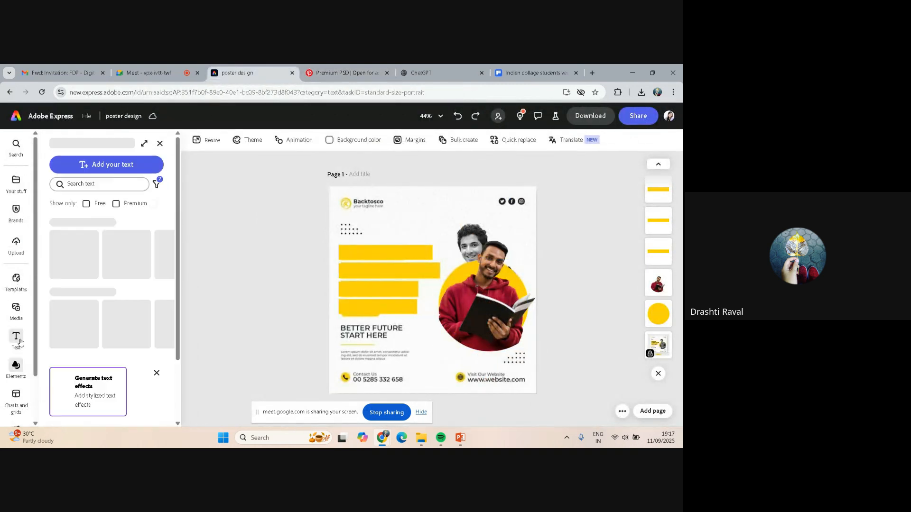
left_click(96, 165)
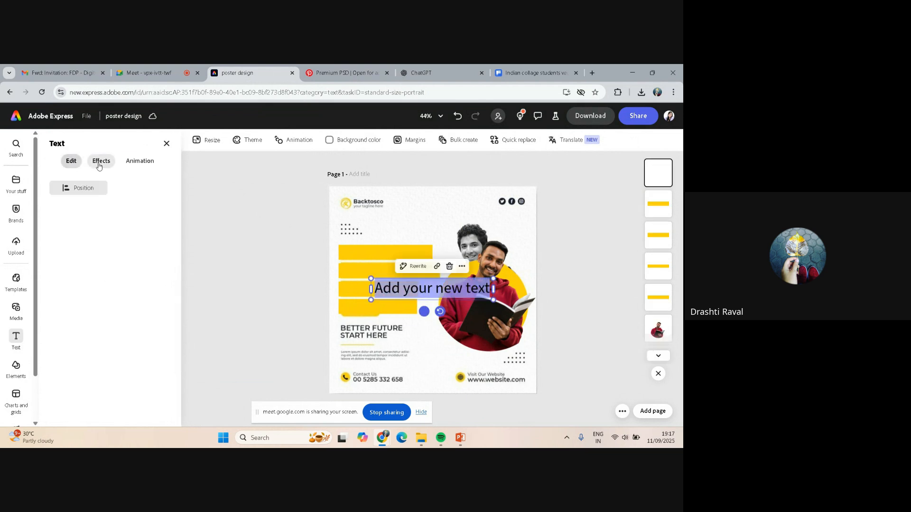
left_click(374, 289)
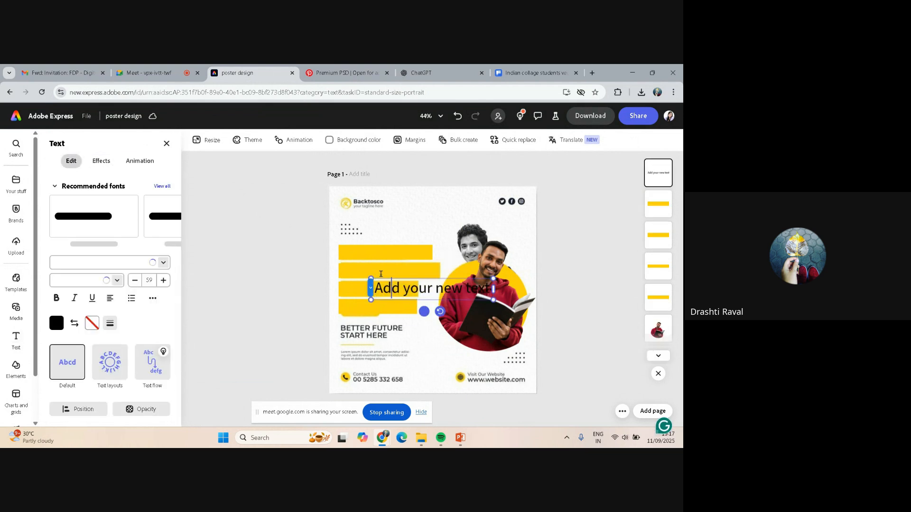
triple_click(408, 288)
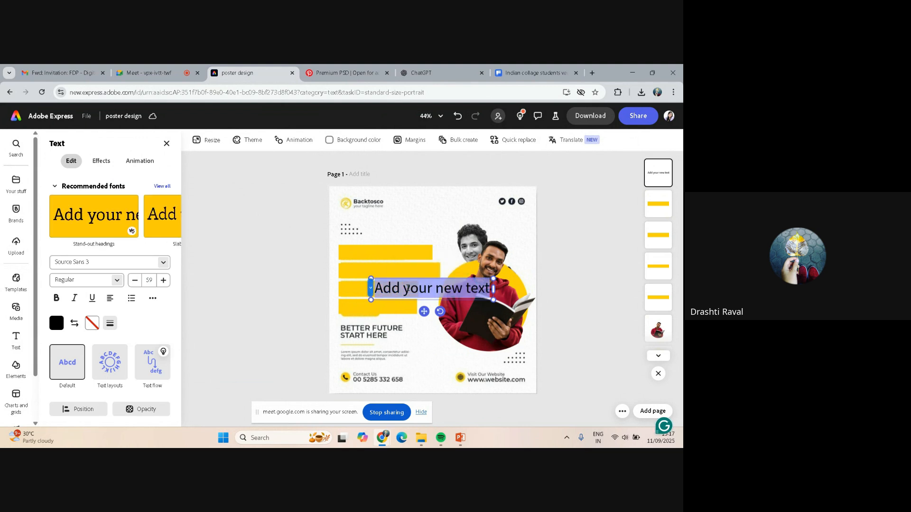
type("Open")
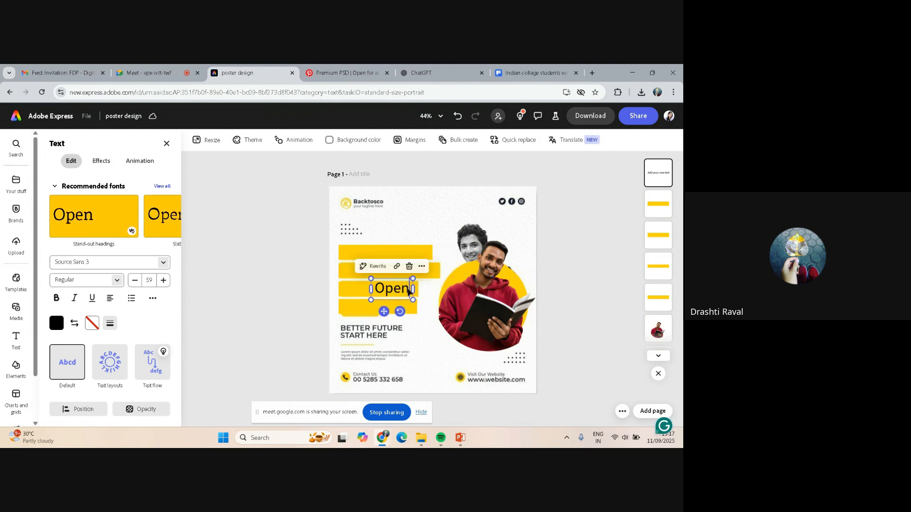
key("BackSpace")
key("BackSpace")
key("BackSpace")
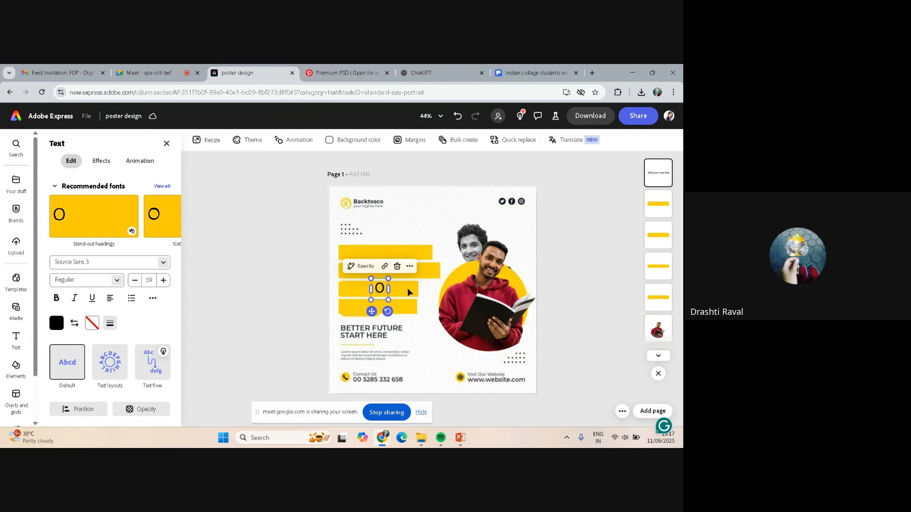
type("PEN")
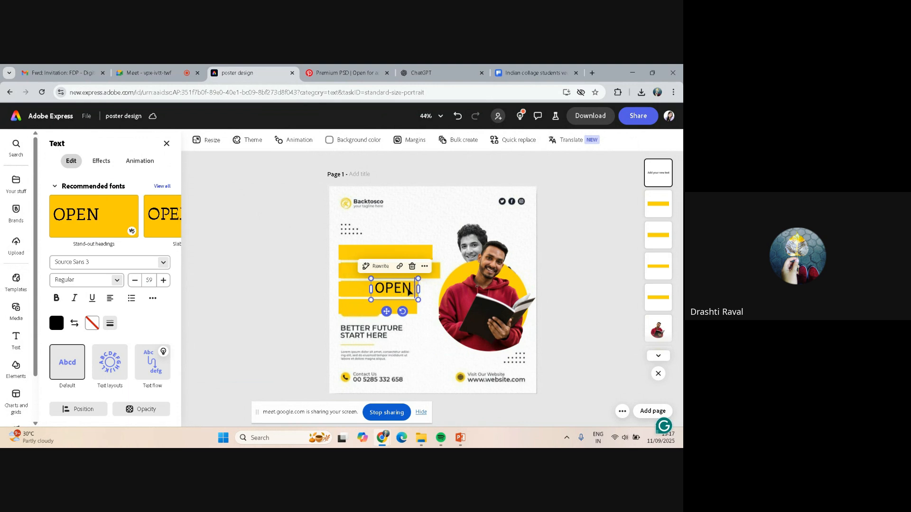
type(" ADMI")
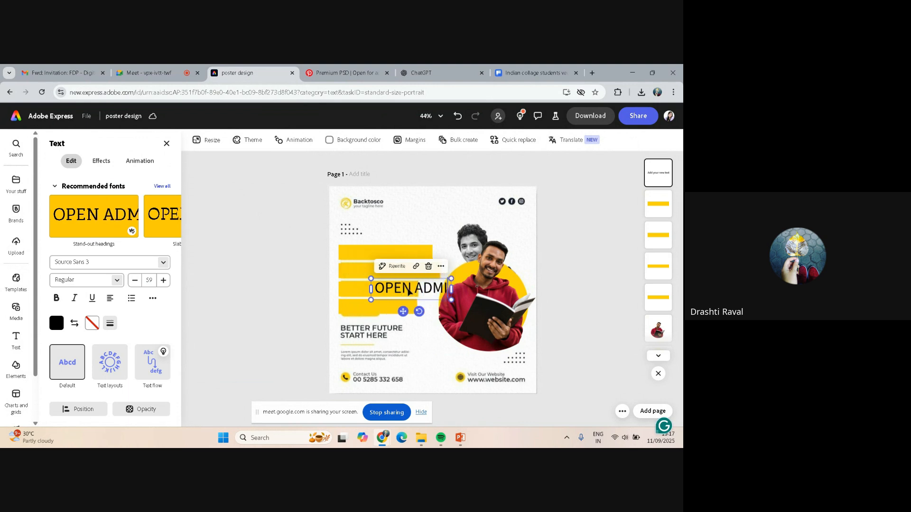
type("SION")
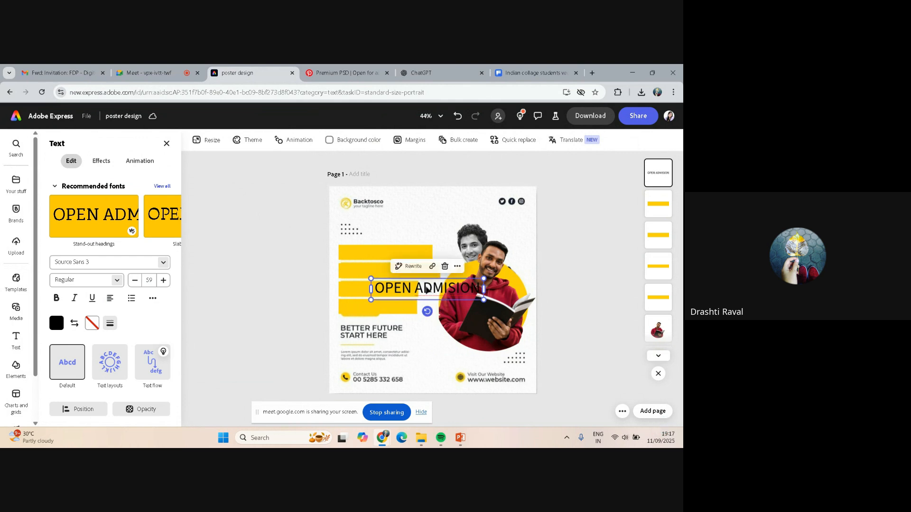
Move the "OPEN ADMISION" text onto the topmost yellow bar and set its font size to 48
left_click_drag(426, 288, 391, 251)
double_click(389, 252)
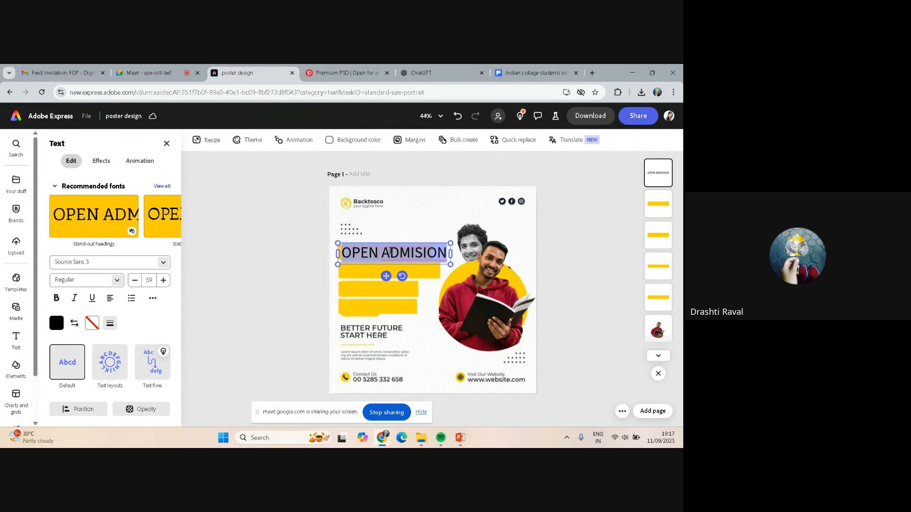
left_click(135, 281)
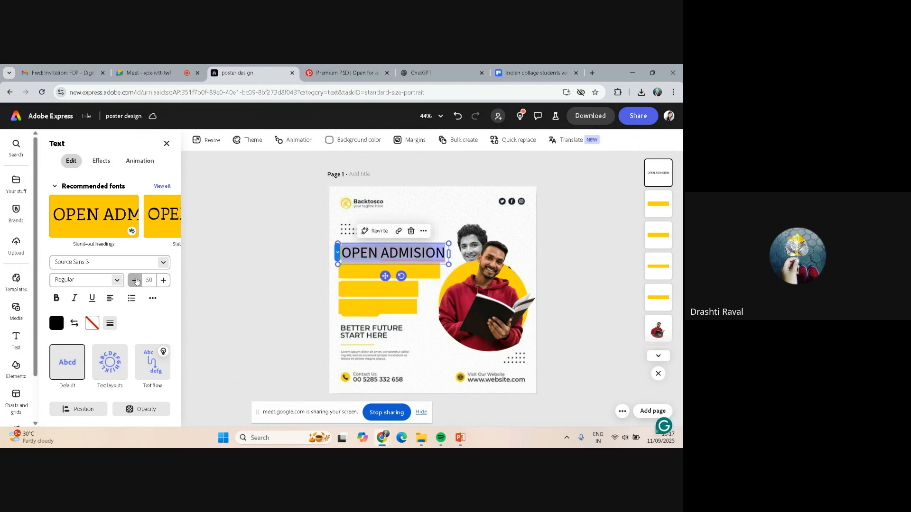
left_click(135, 281)
left_click(135, 280)
left_click(135, 280)
left_click(135, 280)
left_click(135, 280)
left_click(135, 281)
left_click(135, 281)
left_click(135, 280)
left_click(135, 280)
left_click(136, 281)
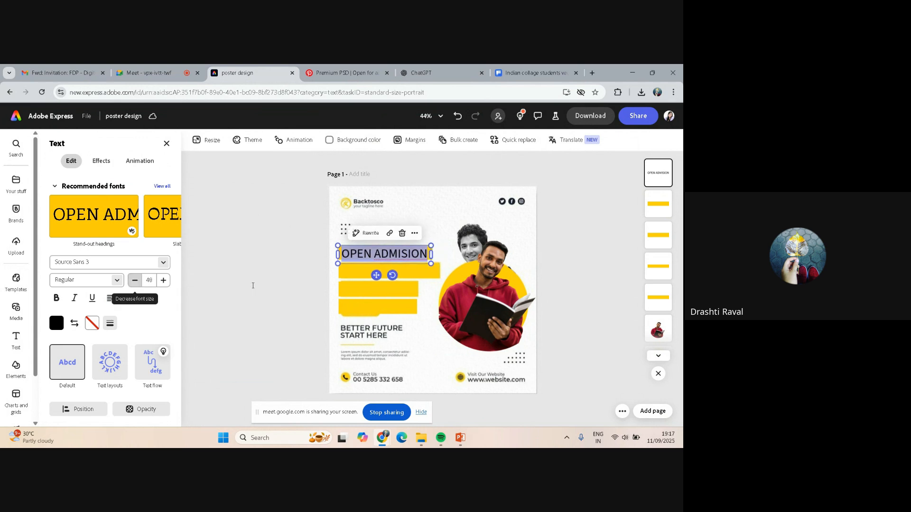
Try the recommended fonts Adelle and Atahualpa on the "OPEN ADMISION" text
left_click(163, 262)
left_click(163, 262)
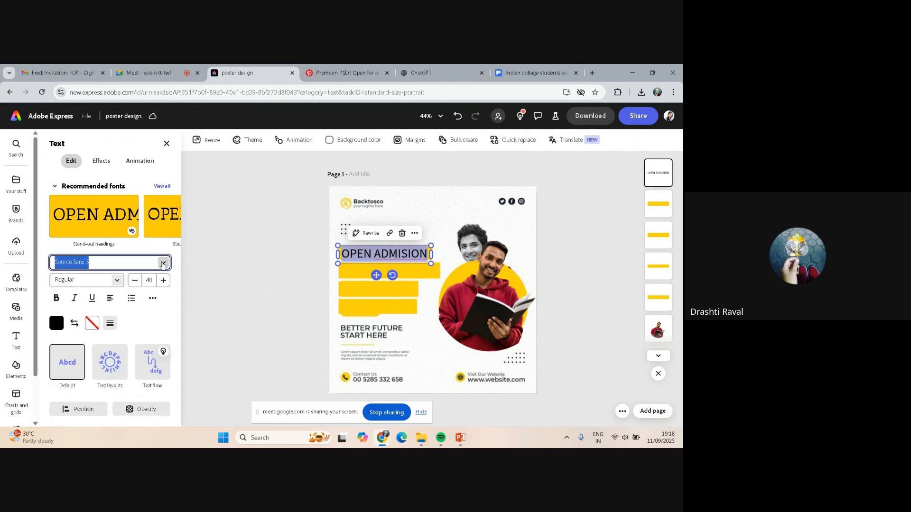
left_click(117, 222)
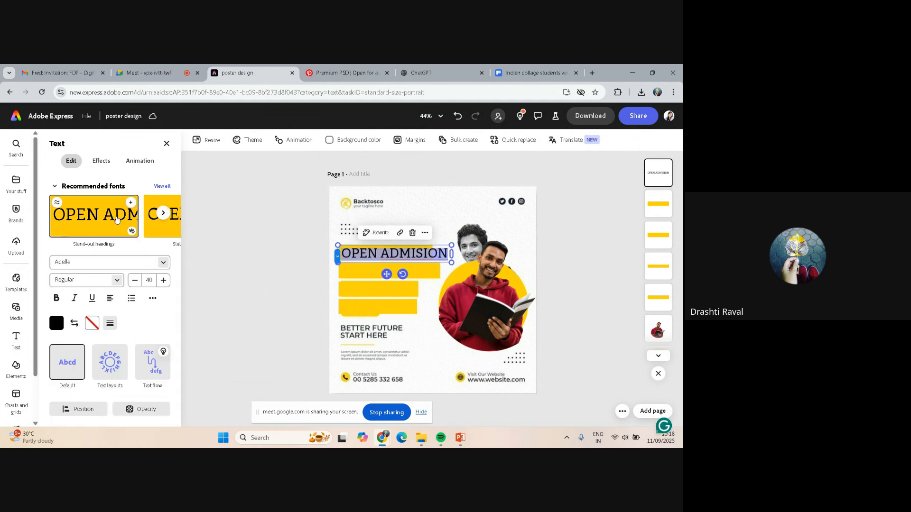
left_click(151, 218)
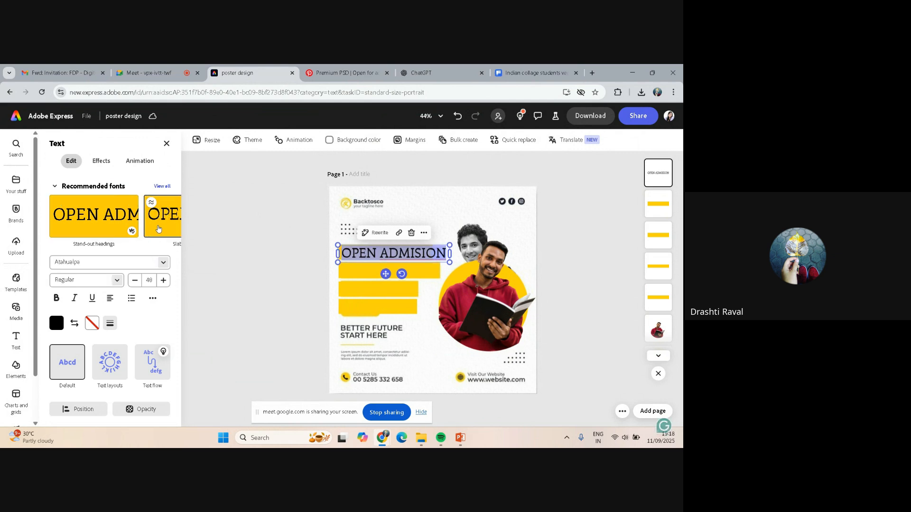
Browse the full recommended font collection, apply Monsal Gothic to the heading text and make it bold
left_click(162, 186)
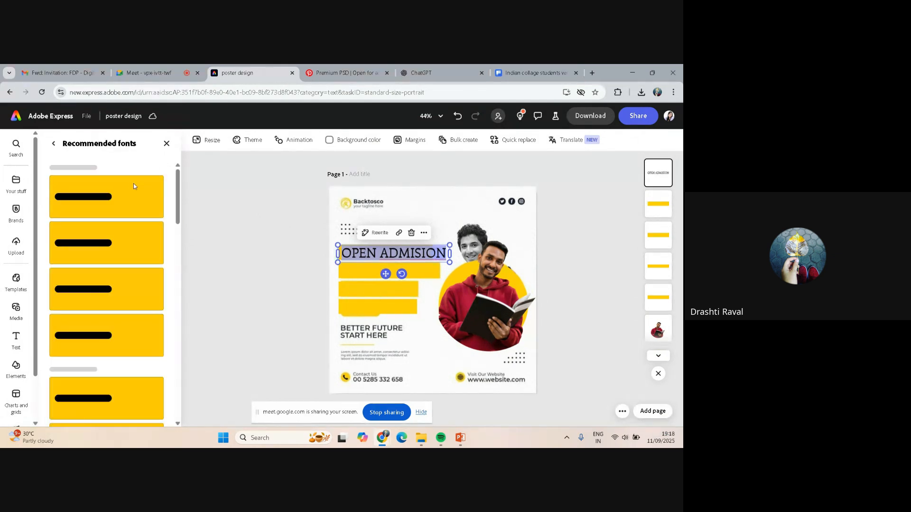
scroll(115, 218, "down", 1)
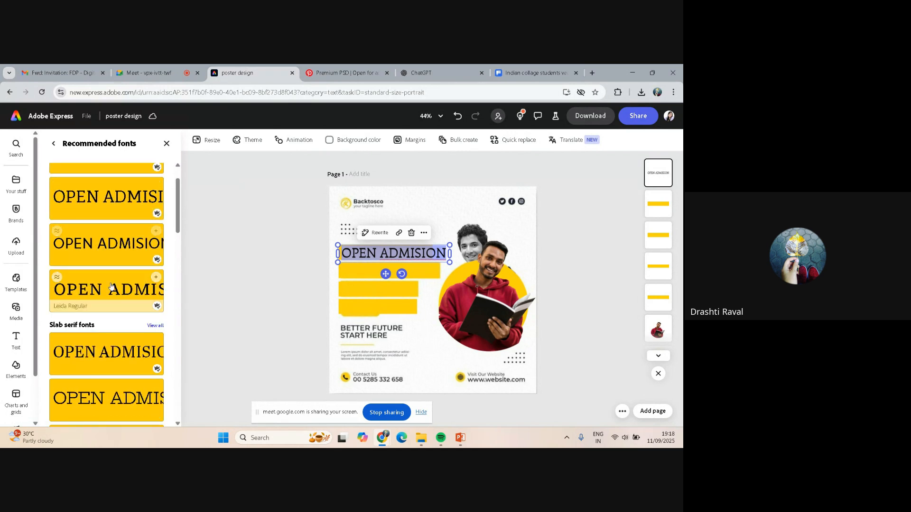
scroll(117, 245, "down", 6)
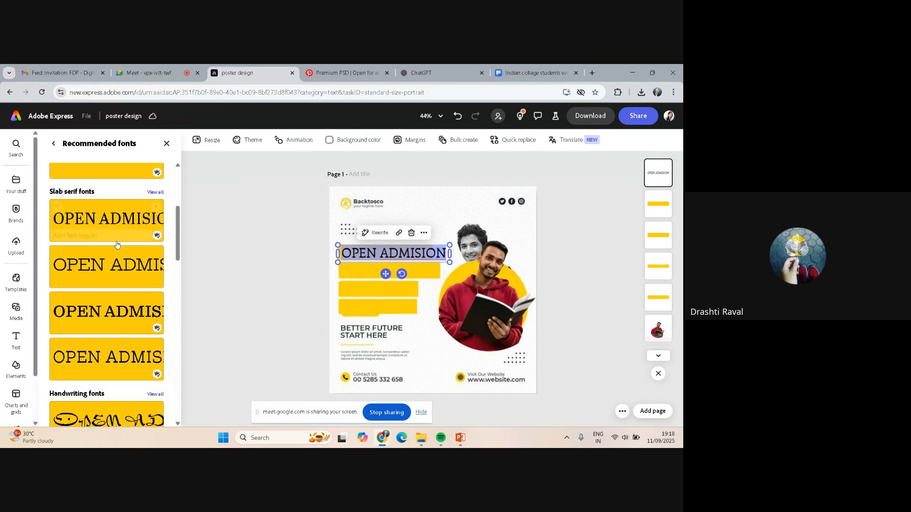
scroll(116, 241, "down", 6)
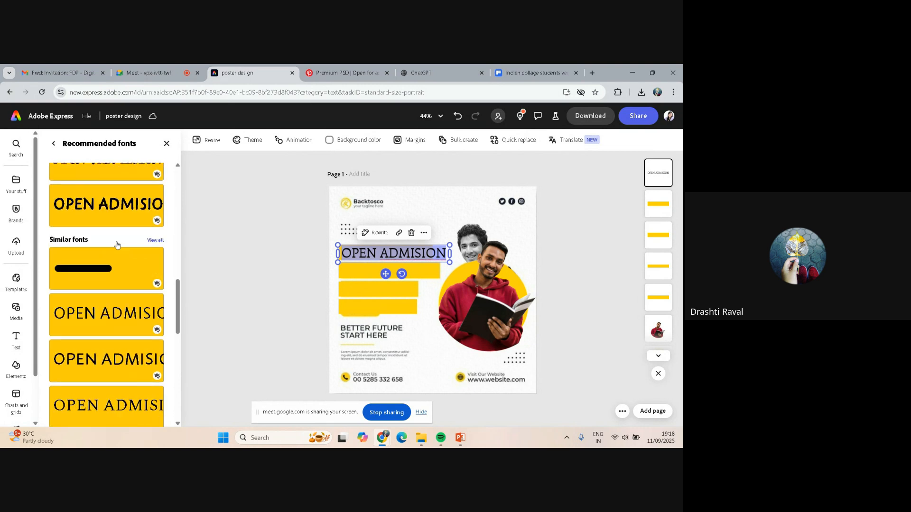
scroll(117, 244, "up", 12)
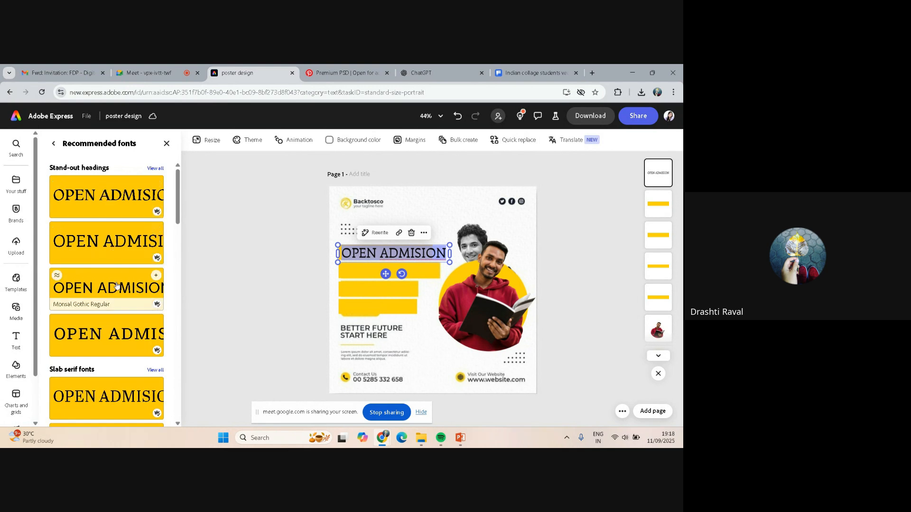
left_click(117, 285)
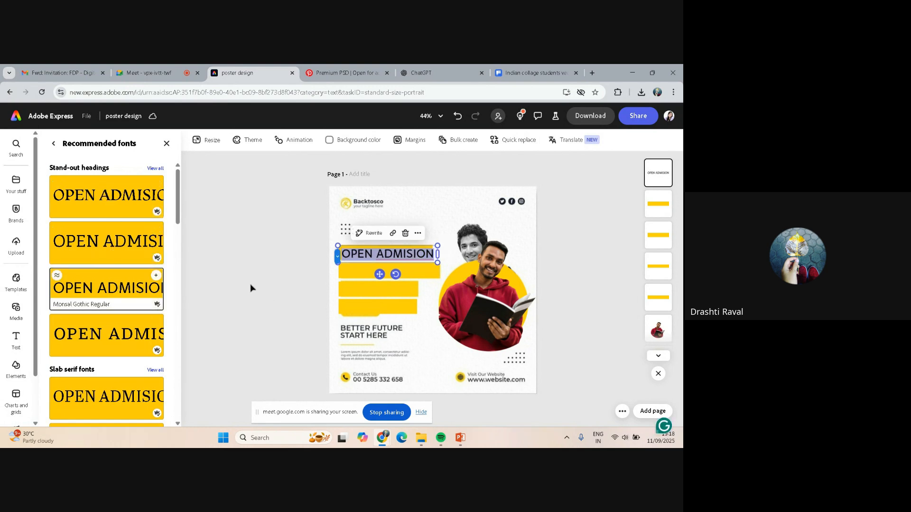
left_click(165, 144)
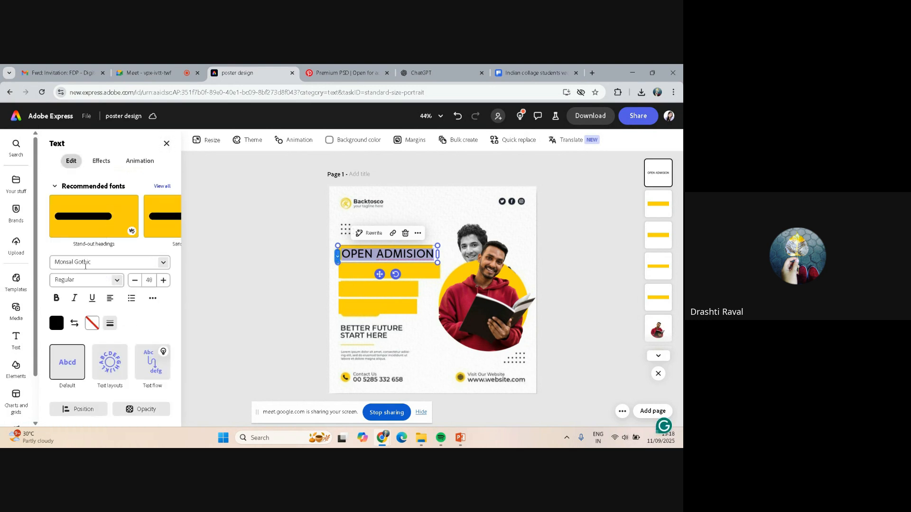
left_click(60, 301)
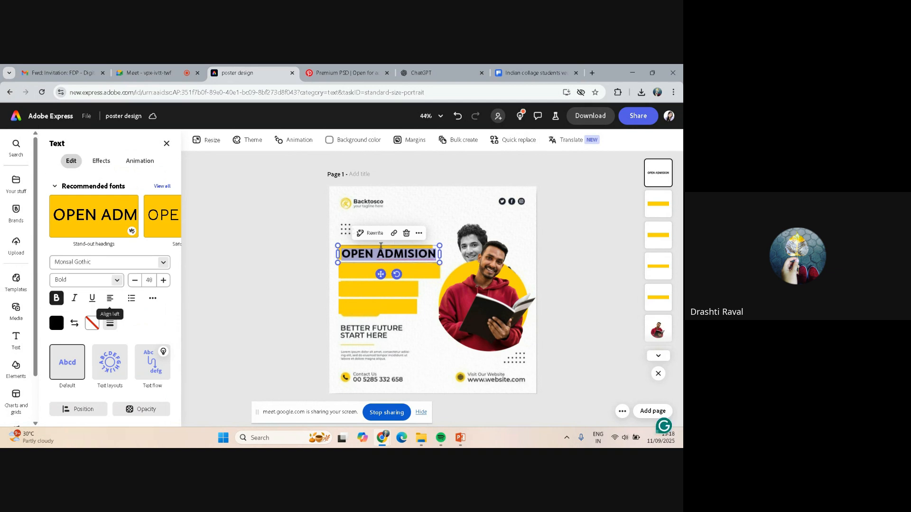
Correct the heading's spelling to "OPEN ADMISSION" and nudge the text slightly upward on its bar
left_click(413, 252)
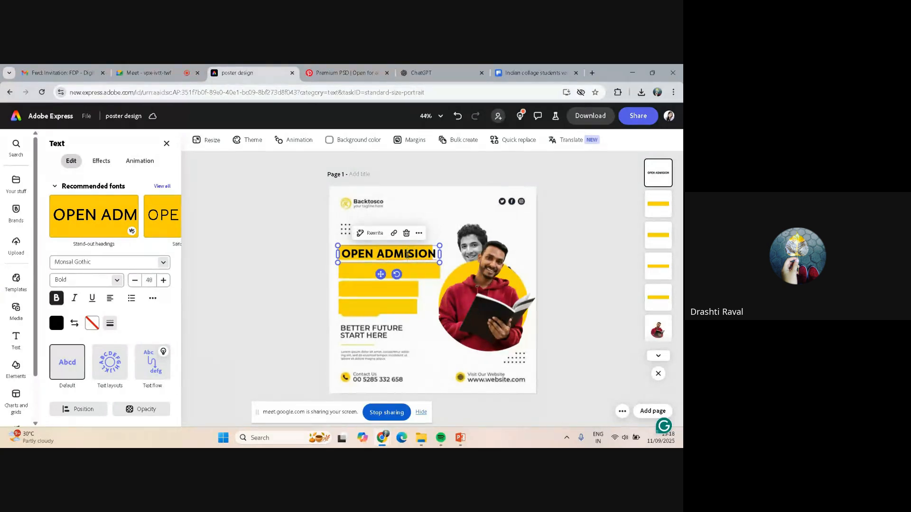
right_click(407, 255)
left_click(425, 267)
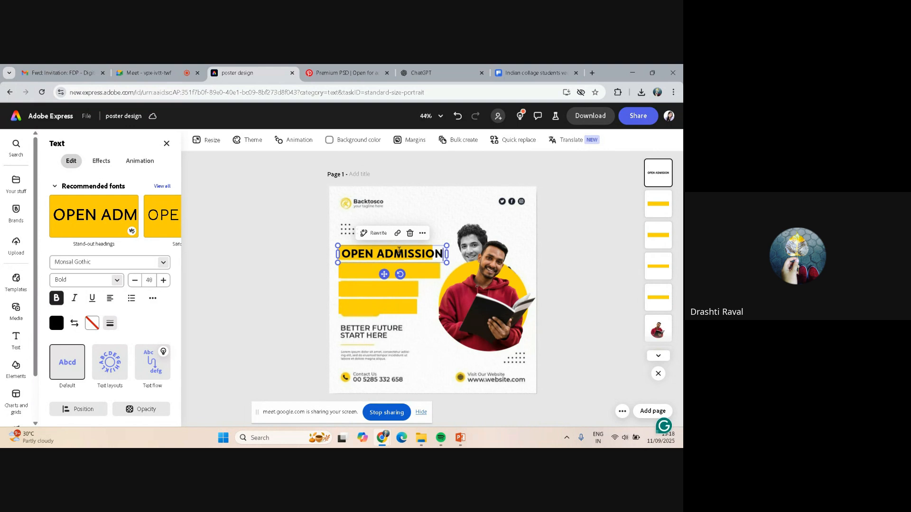
left_click_drag(380, 248, 382, 246)
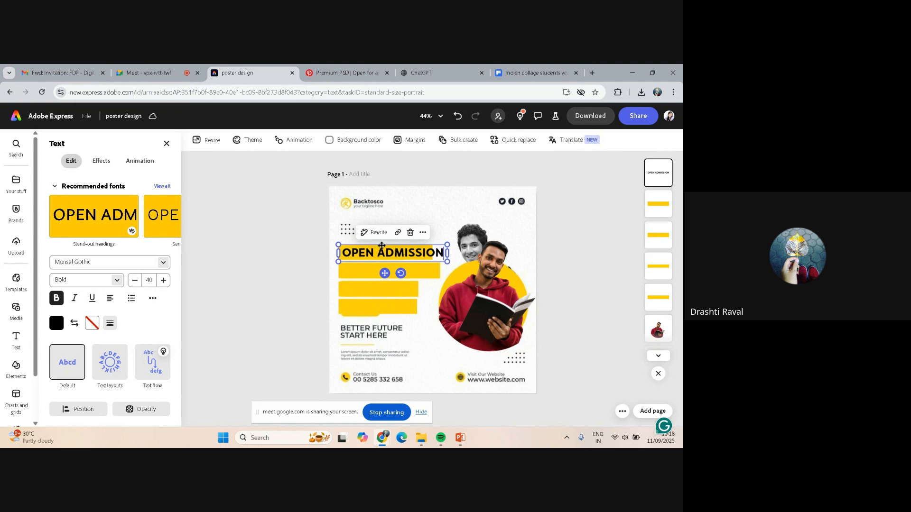
double_click(381, 250)
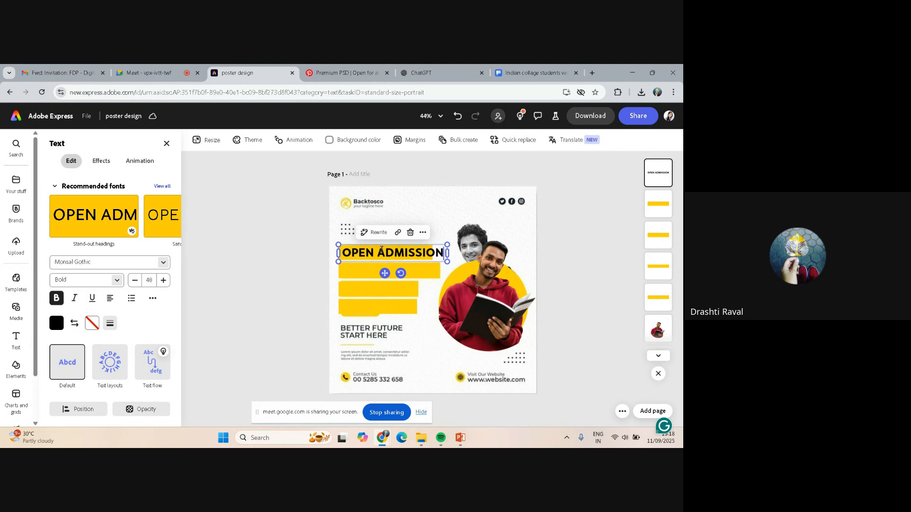
left_click(373, 139)
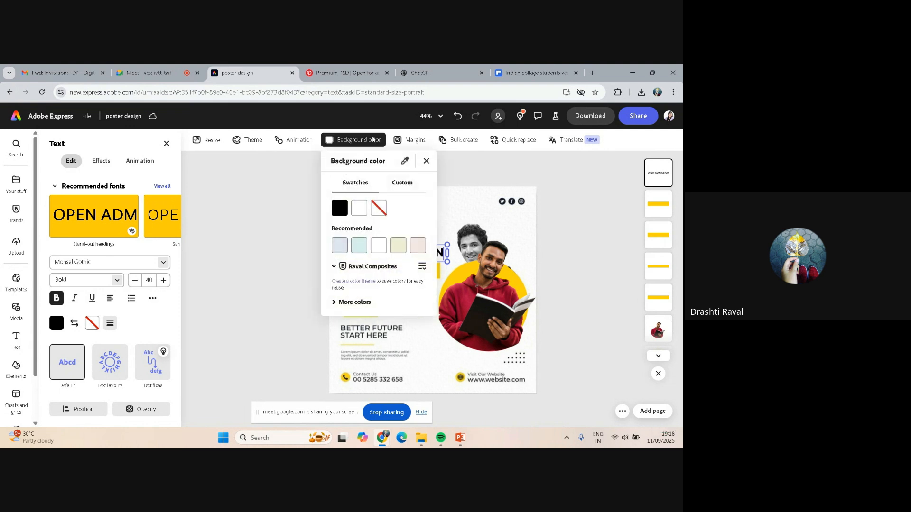
left_click(373, 139)
left_click(293, 223)
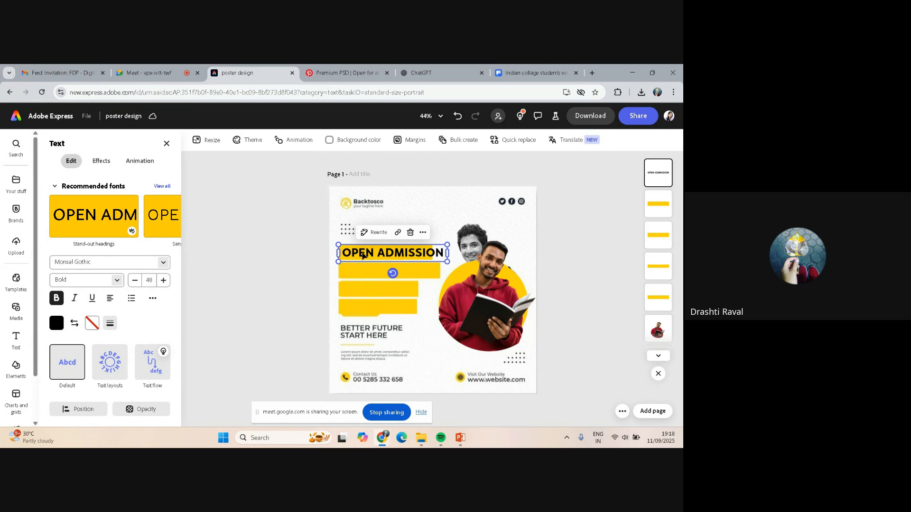
Realign "OPEN ADMISSION" with the start of the topmost yellow bar and reduce its font size to 41
left_click_drag(363, 256, 361, 253)
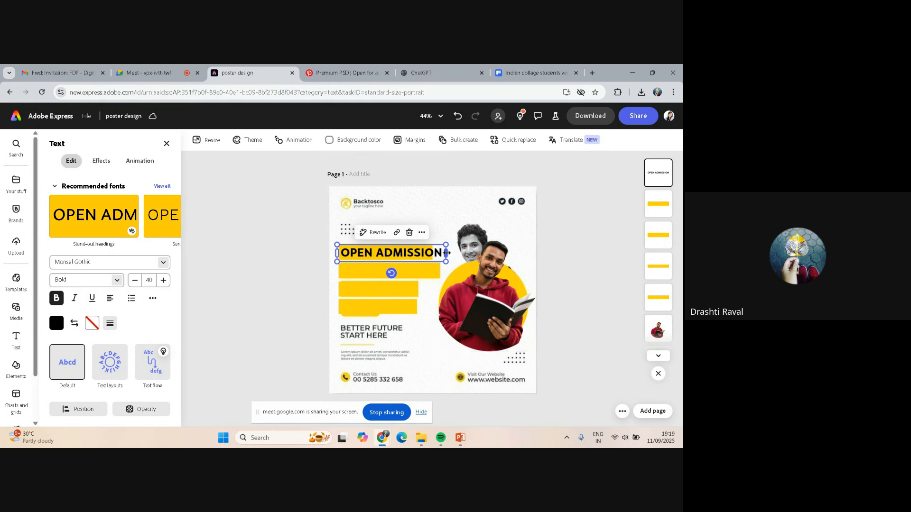
left_click(135, 280)
left_click(135, 280)
left_click(134, 280)
left_click(135, 280)
left_click(135, 280)
left_click(134, 281)
left_click(135, 280)
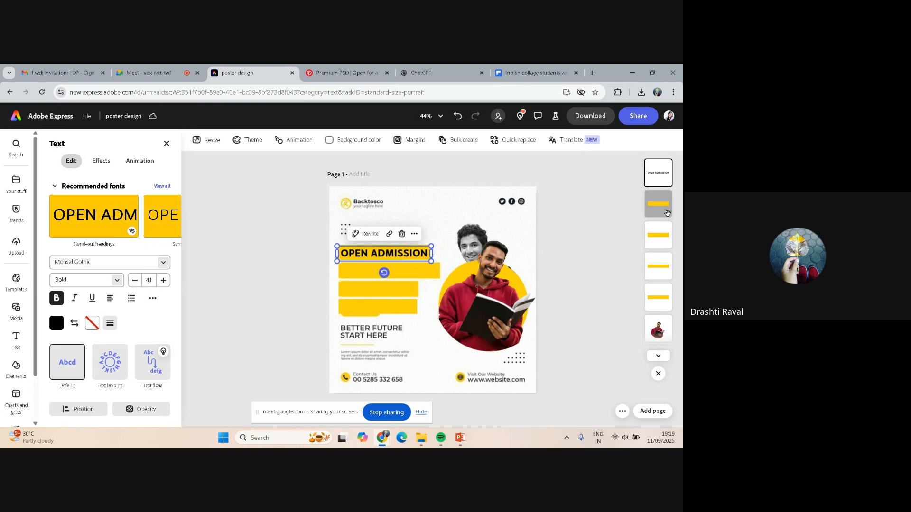
Set the page background color to the yellow sampled from the circle behind the student
left_click(662, 296)
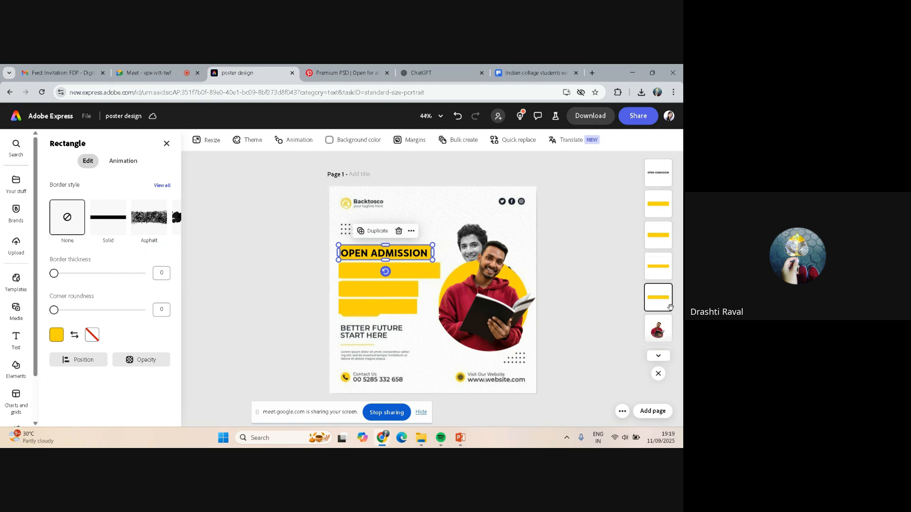
left_click(282, 254)
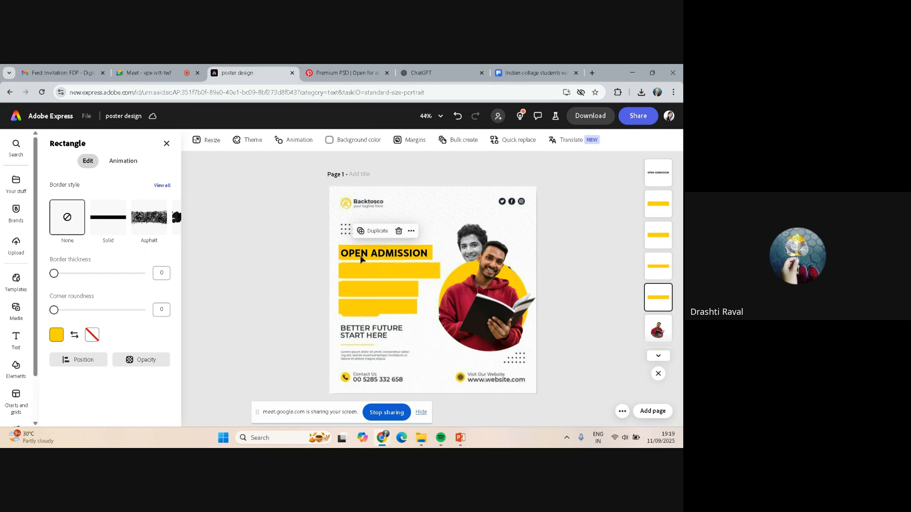
left_click(360, 256)
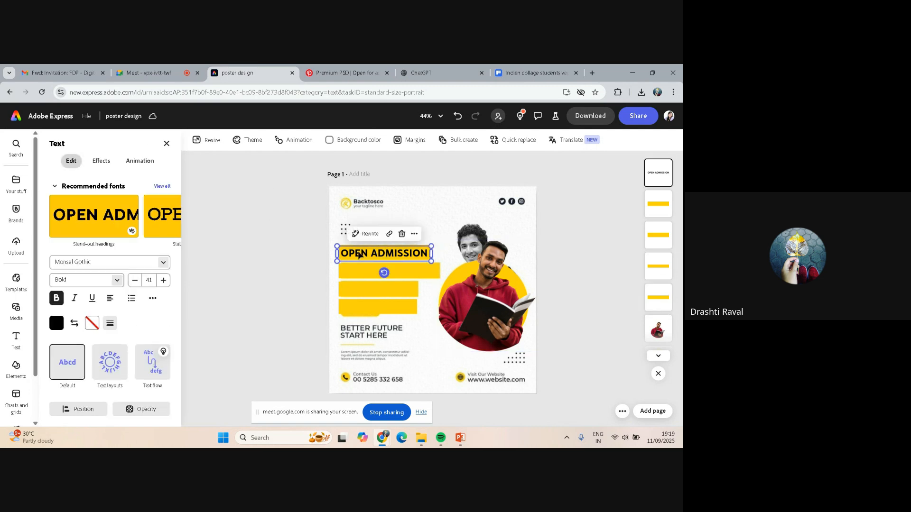
left_click(339, 140)
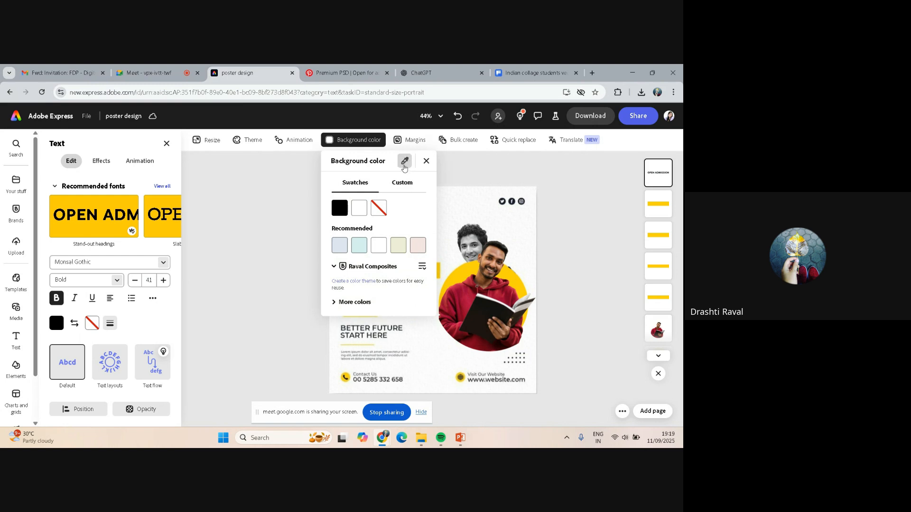
left_click(404, 162)
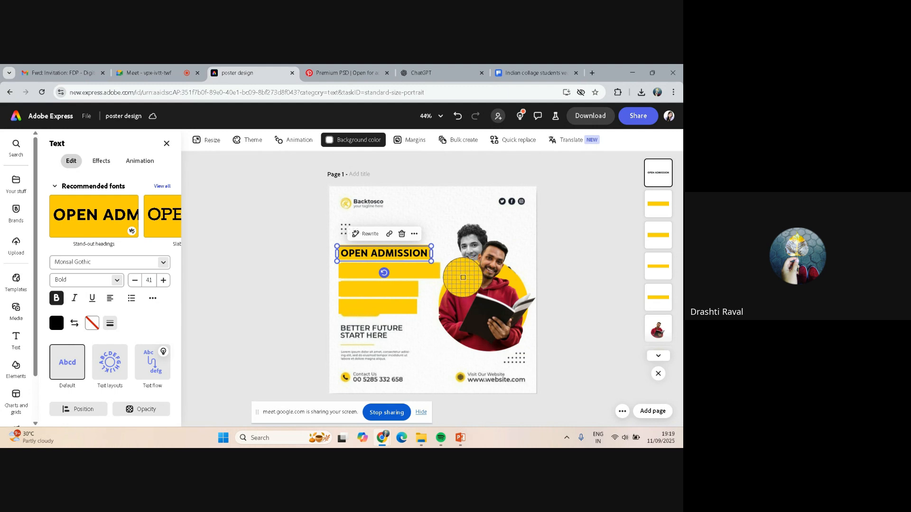
left_click(464, 277)
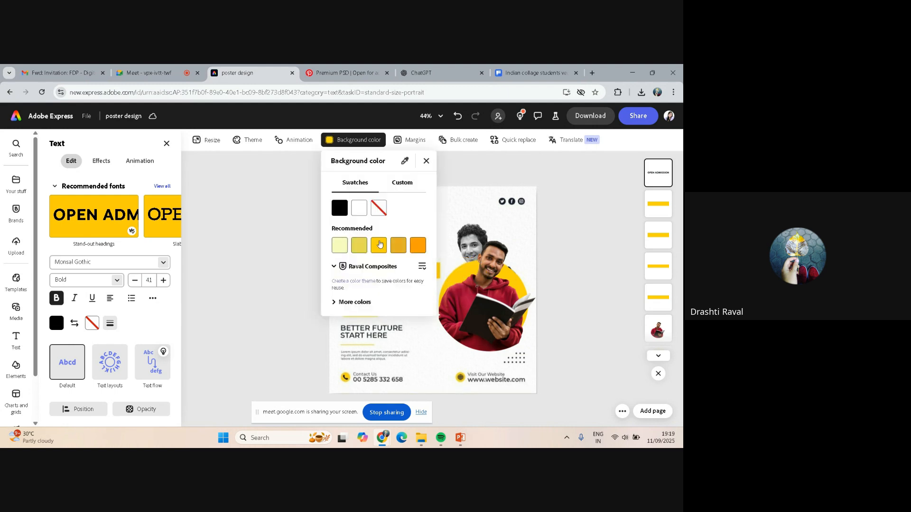
left_click(378, 245)
key("Escape")
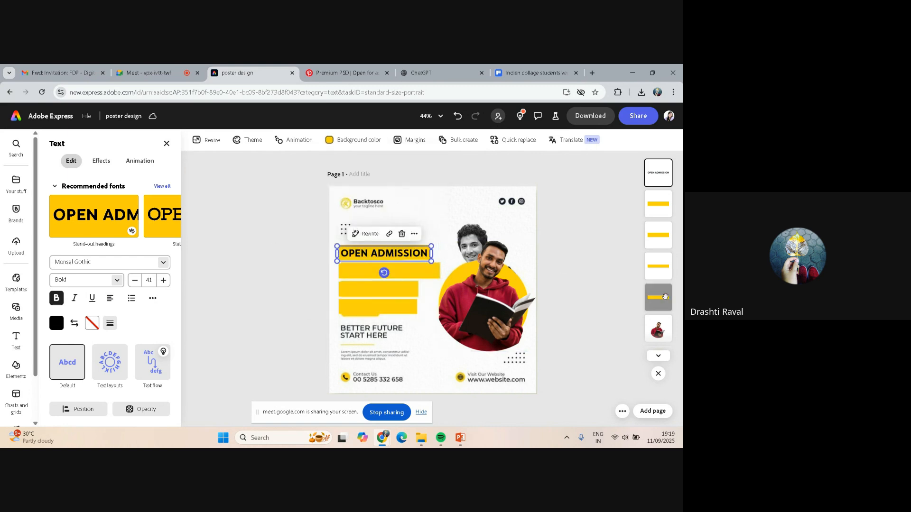
Try deleting the yellow bar behind "OPEN ADMISSION" and shifting the text, and undo these changes
left_click(661, 292)
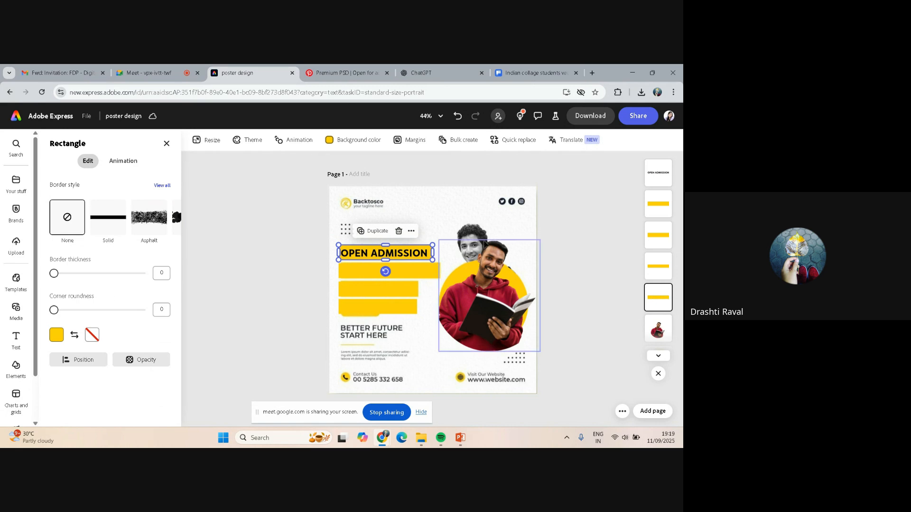
left_click(411, 231)
left_click(410, 231)
left_click(398, 232)
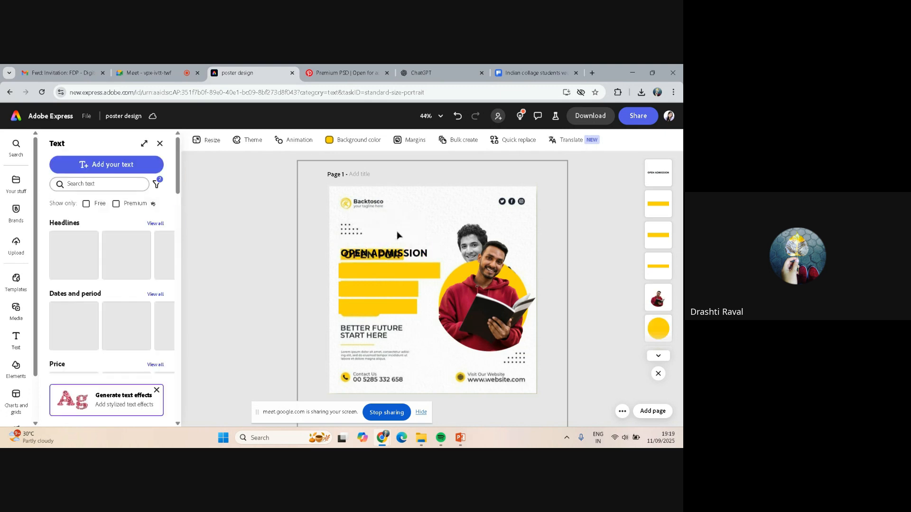
left_click(390, 255)
left_click_drag(390, 255, 387, 254)
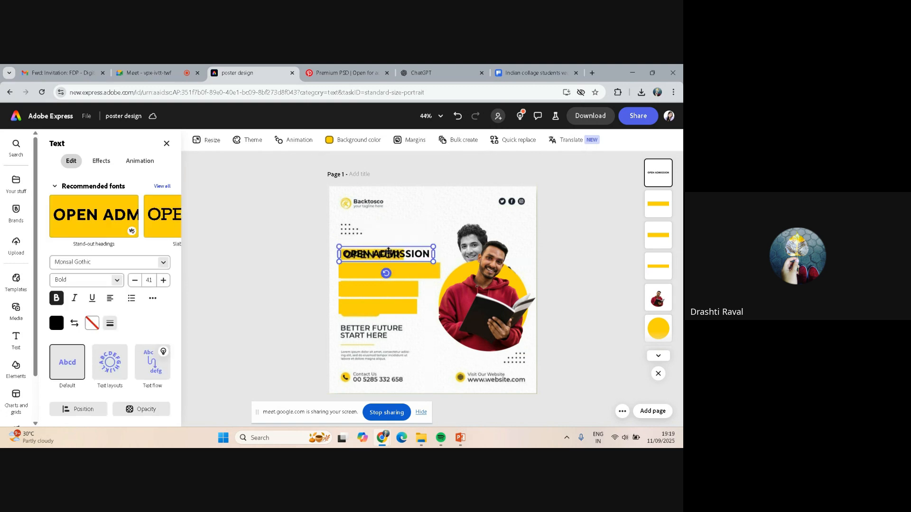
left_click(363, 142)
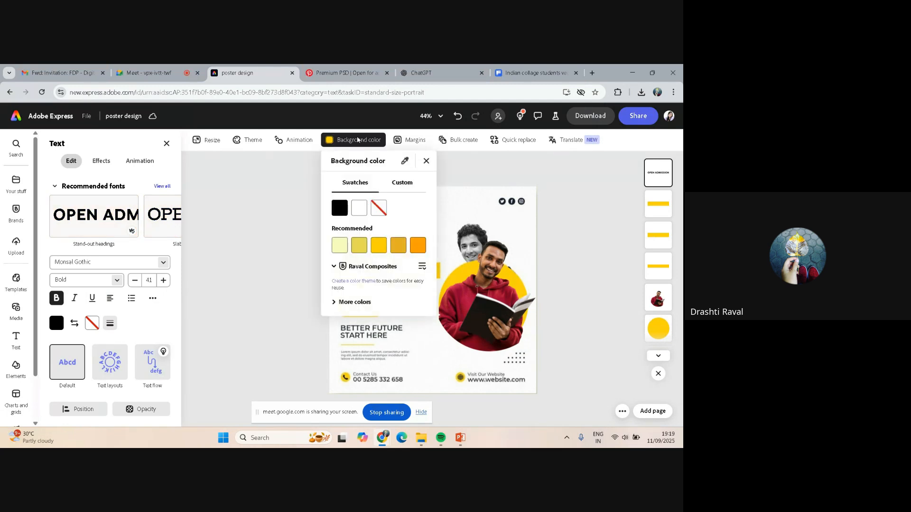
left_click(364, 142)
left_click_drag(353, 257, 357, 255)
key("ctrl+z")
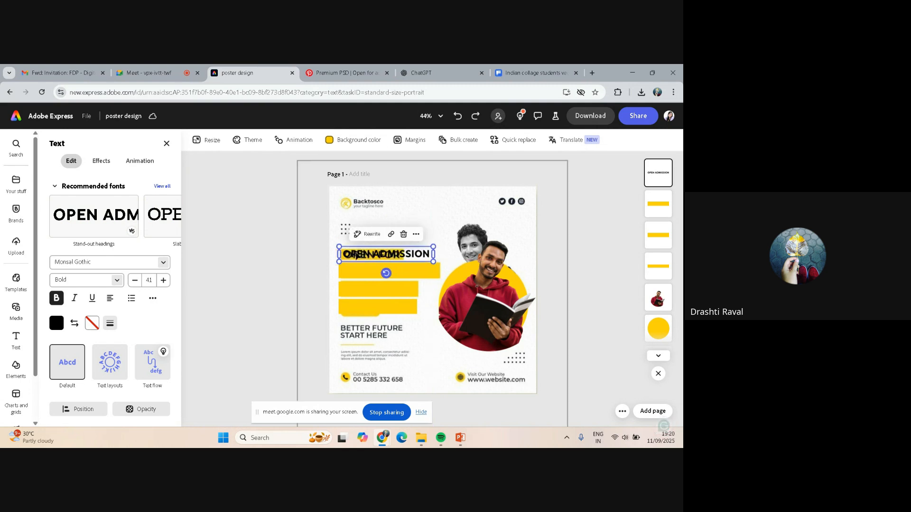
left_click(356, 257)
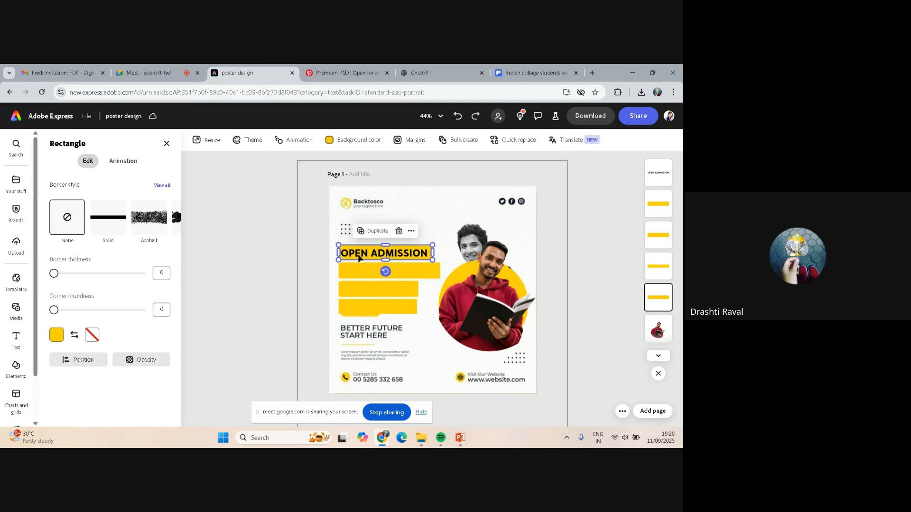
left_click(391, 256)
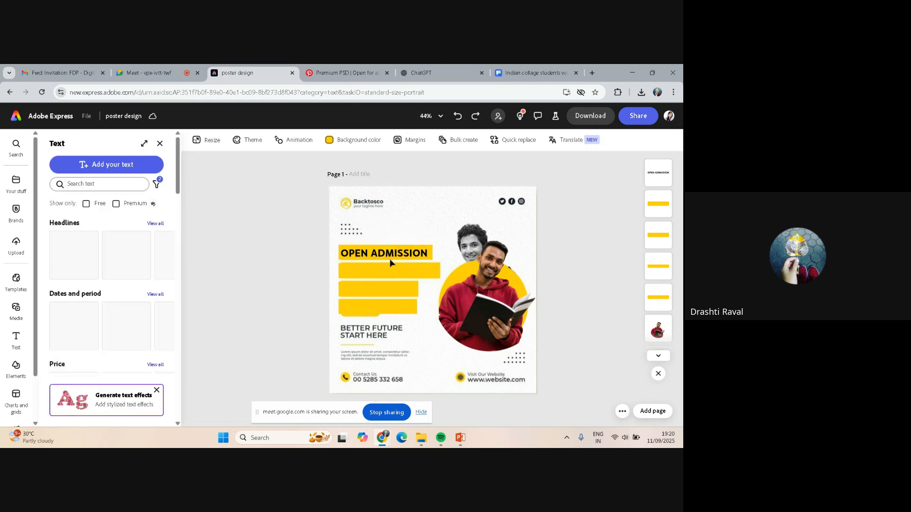
left_click(390, 259)
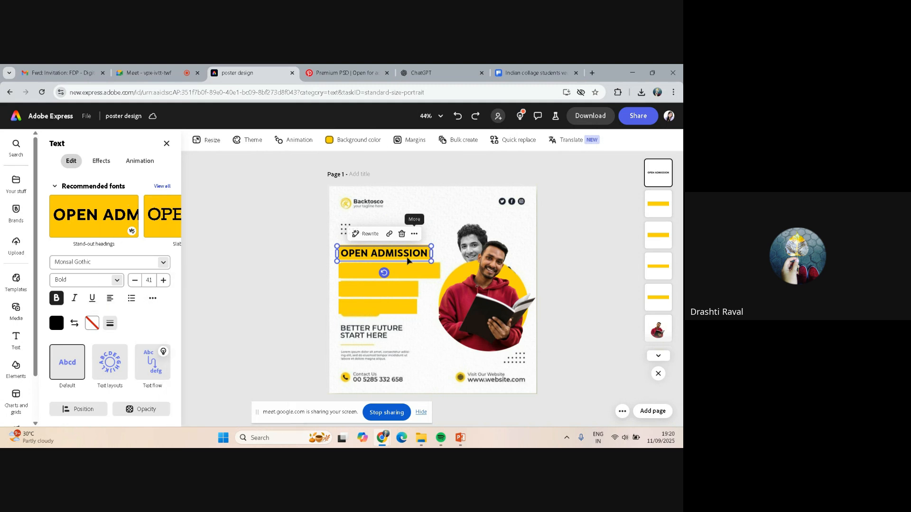
left_click(653, 295)
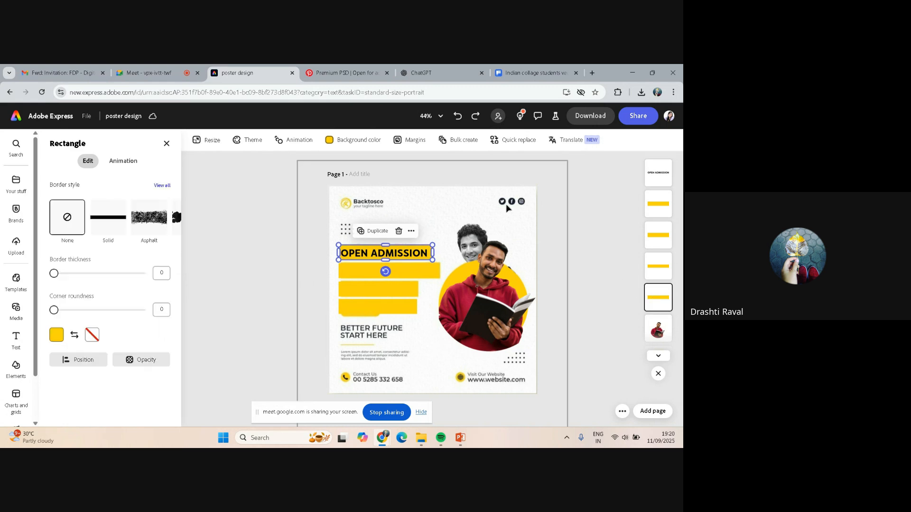
left_click(483, 422)
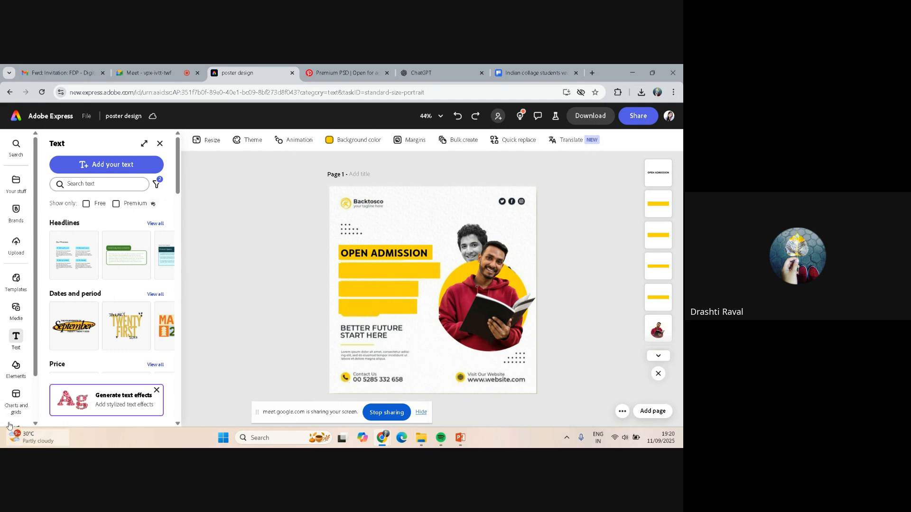
Browse the shape categories in the Elements library, from circles and rectangles through to triangles
left_click(14, 367)
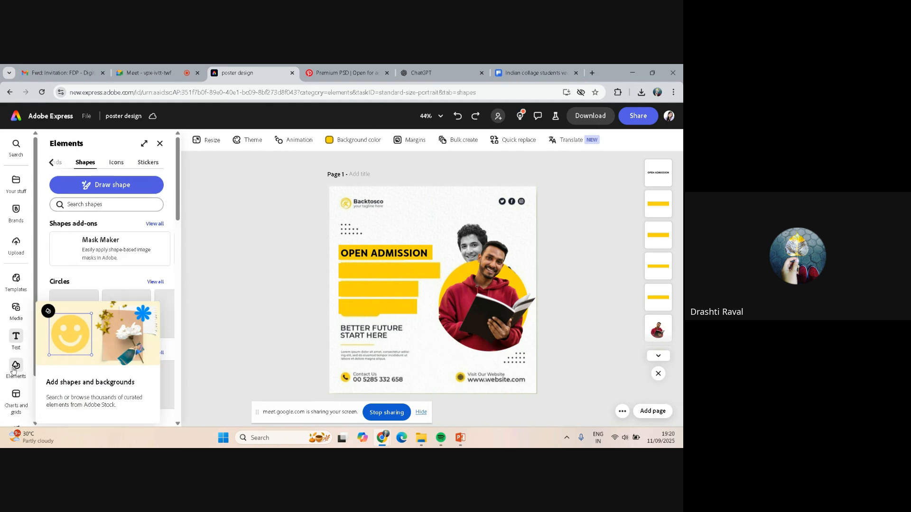
scroll(85, 275, "down", 6)
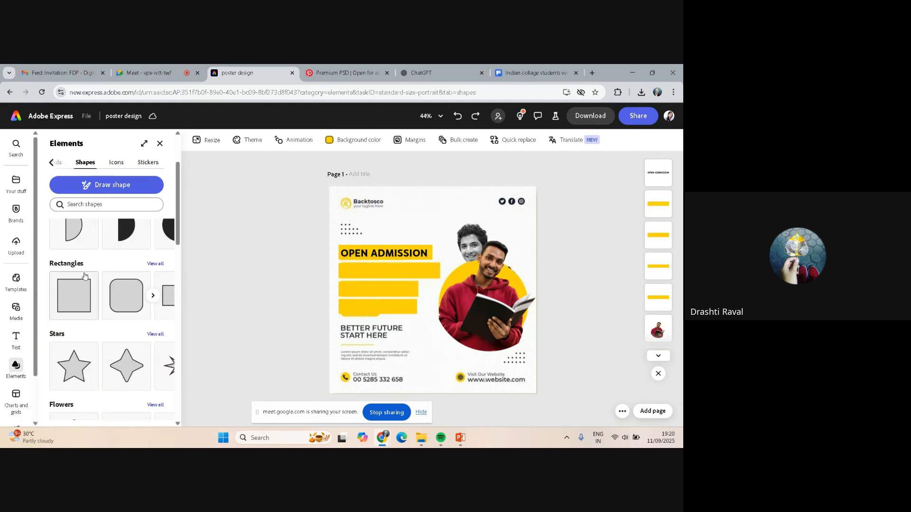
scroll(84, 275, "down", 5)
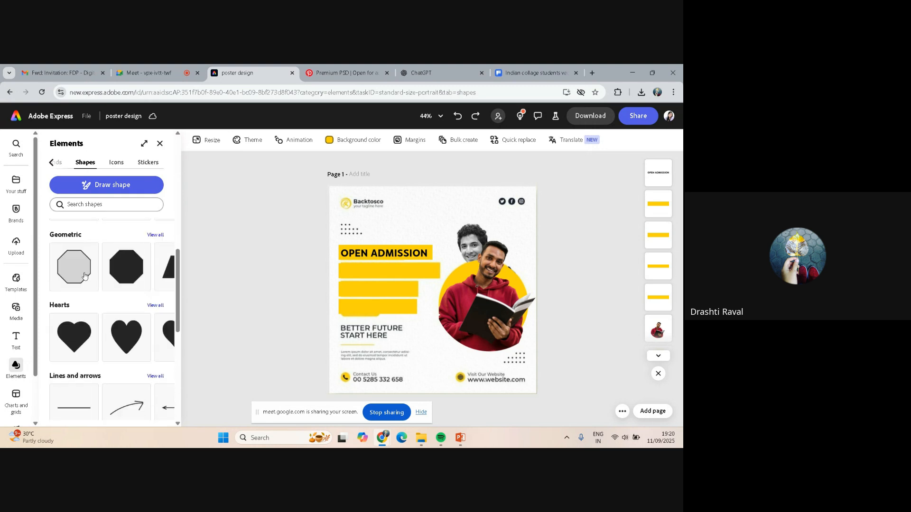
scroll(84, 275, "down", 4)
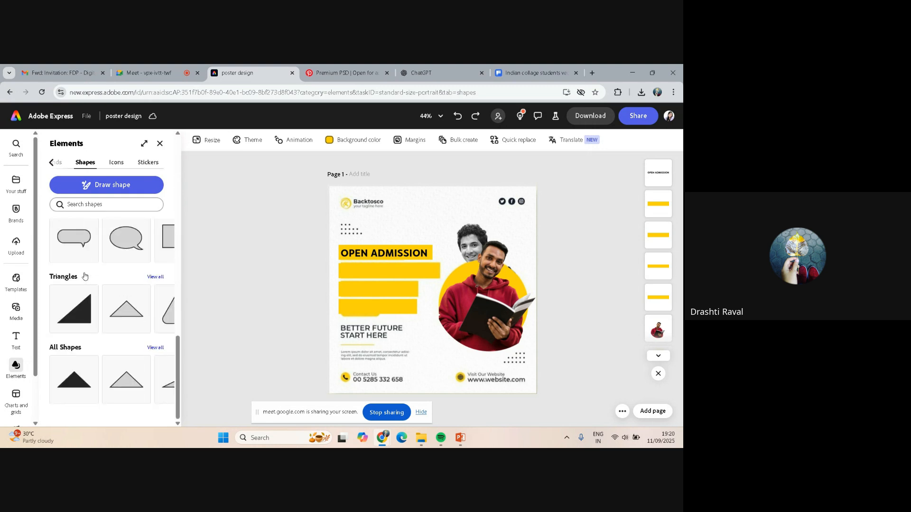
scroll(85, 276, "up", 10)
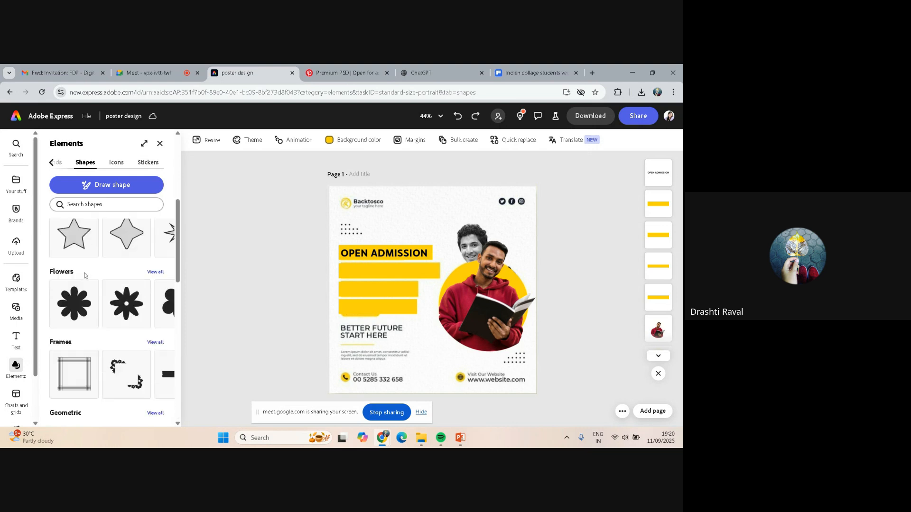
scroll(84, 275, "up", 4)
left_click(97, 204)
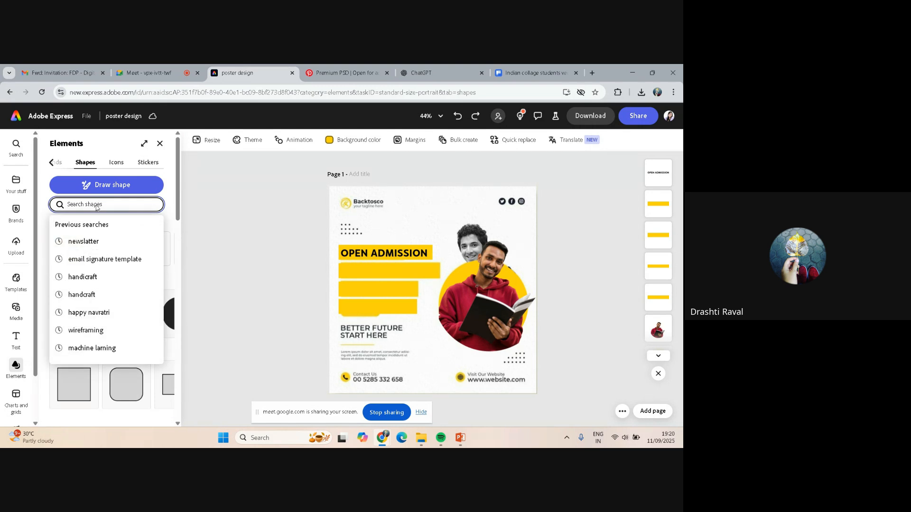
left_click(97, 208)
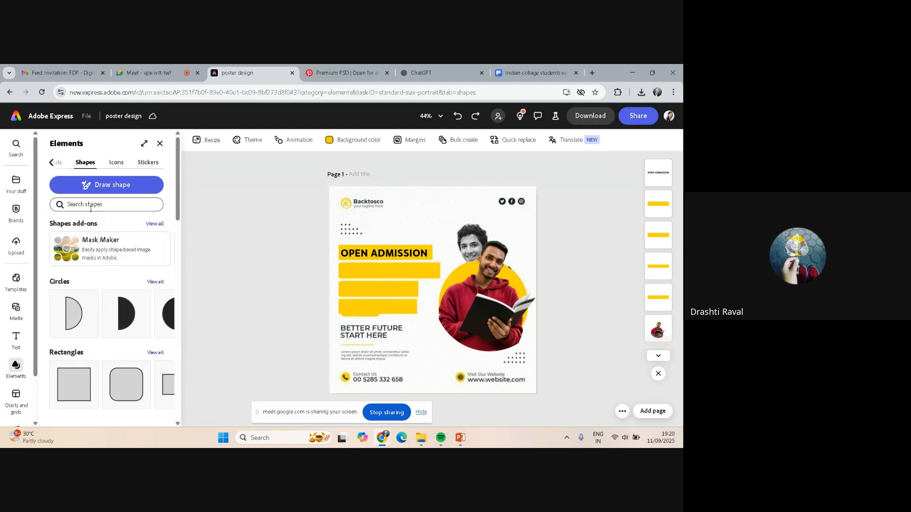
Search the icon library for "CALL" and place a small solid phone icon between the Backtosco logo and the social media icons
left_click(116, 162)
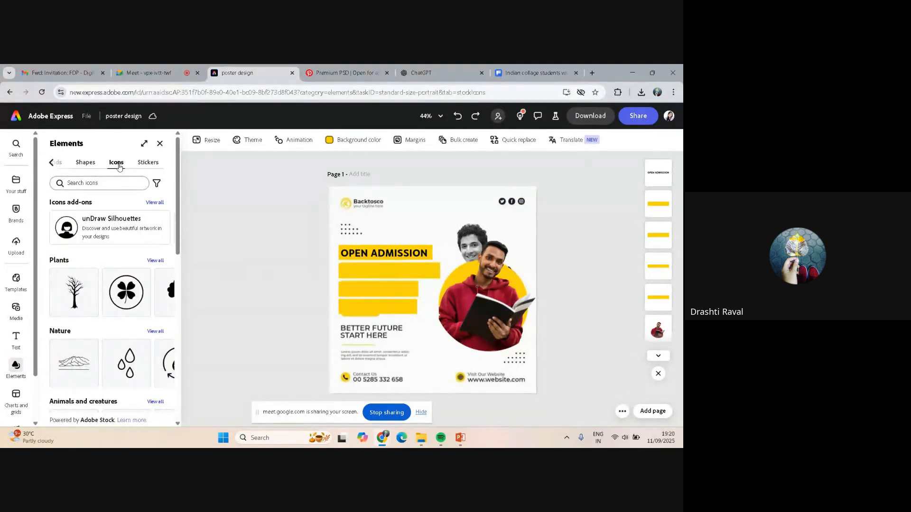
scroll(109, 284, "down", 7)
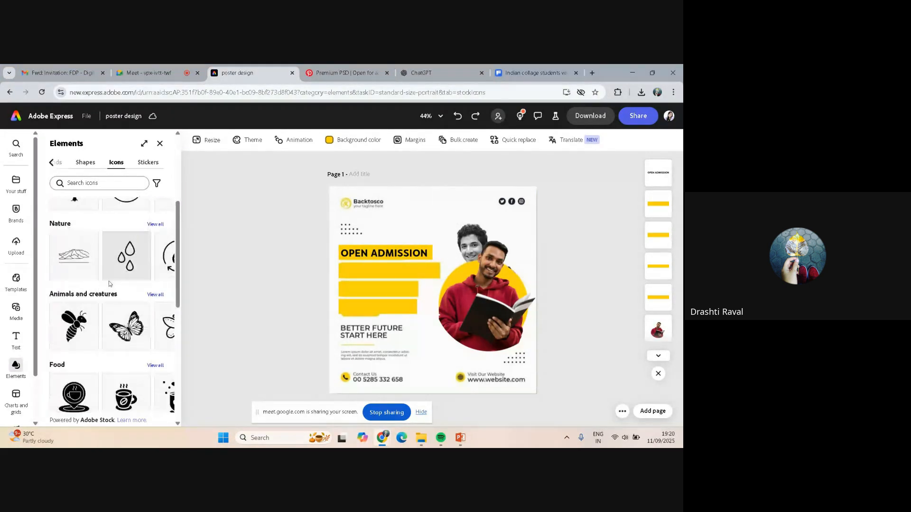
scroll(109, 281, "up", 10)
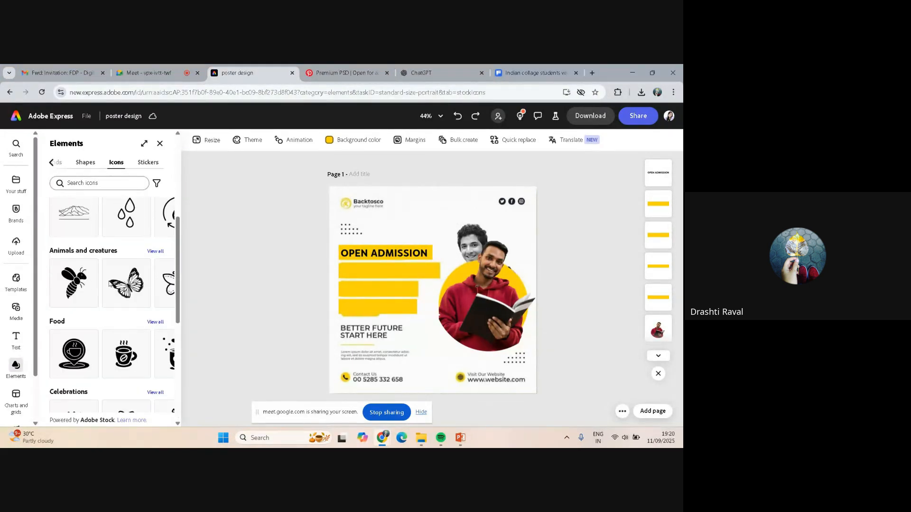
left_click(113, 183)
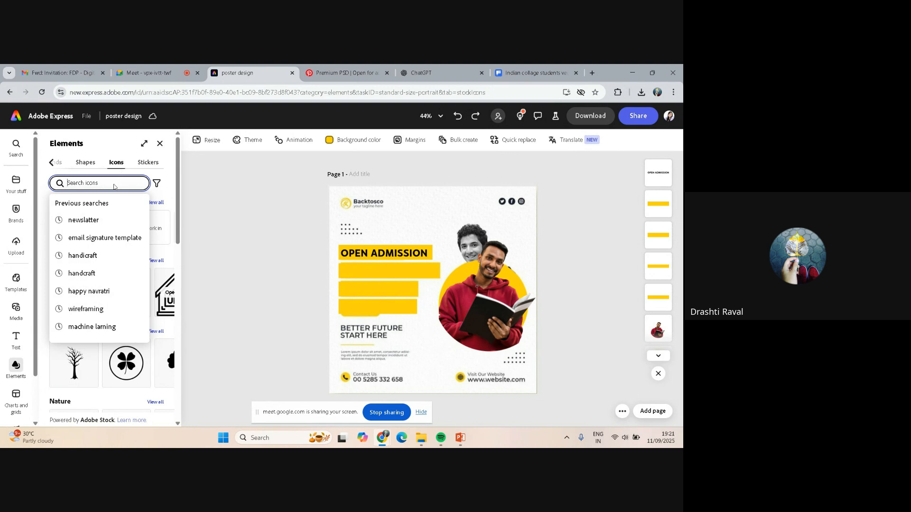
type("CALL")
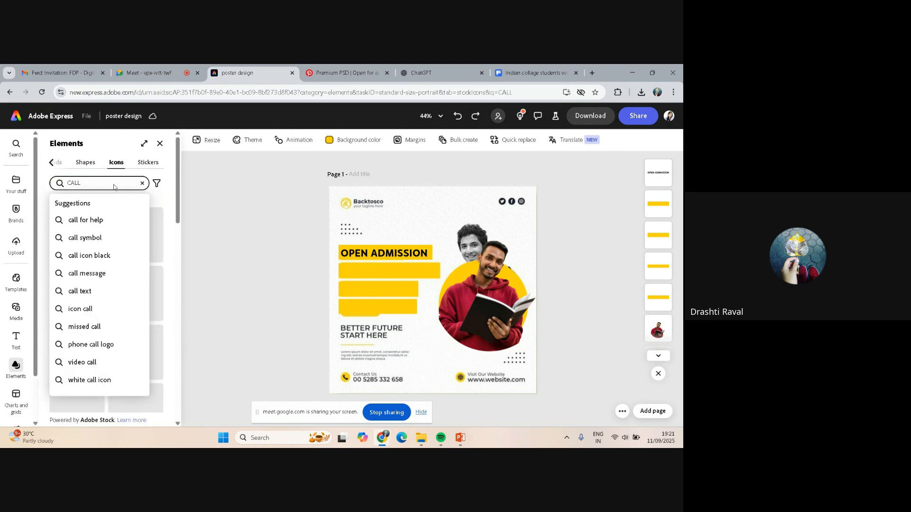
key("Return")
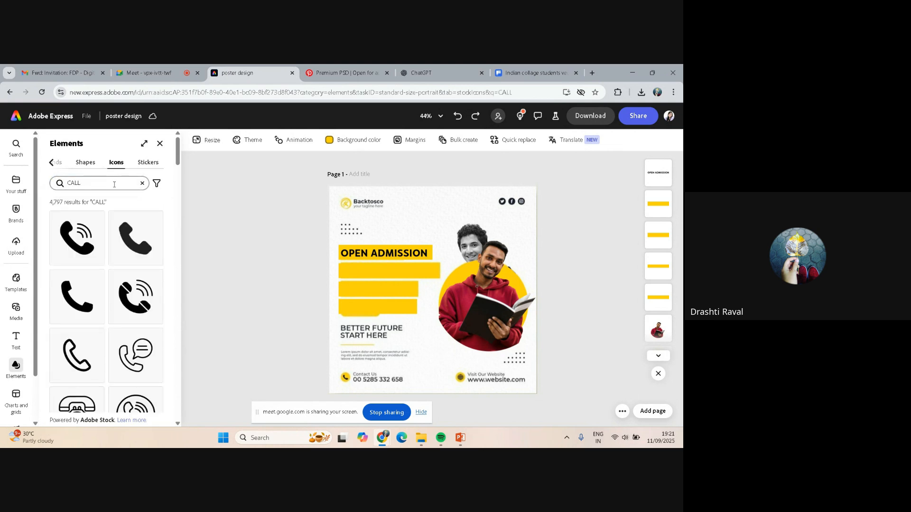
scroll(76, 238, "down", 2)
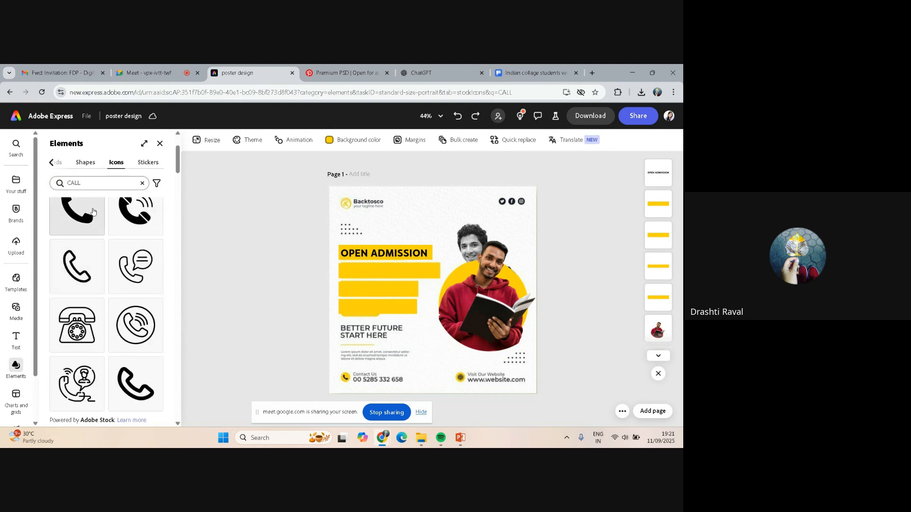
scroll(114, 237, "down", 1)
scroll(128, 257, "up", 2)
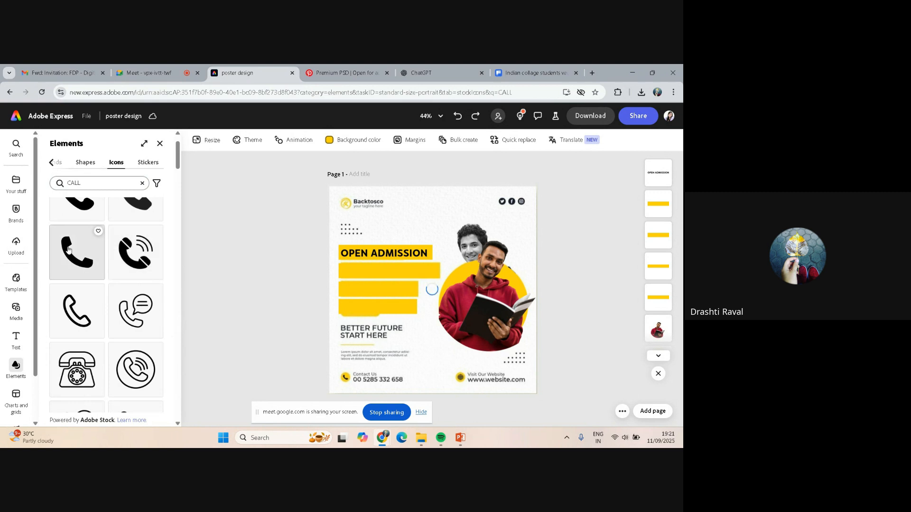
left_click_drag(429, 306, 425, 210)
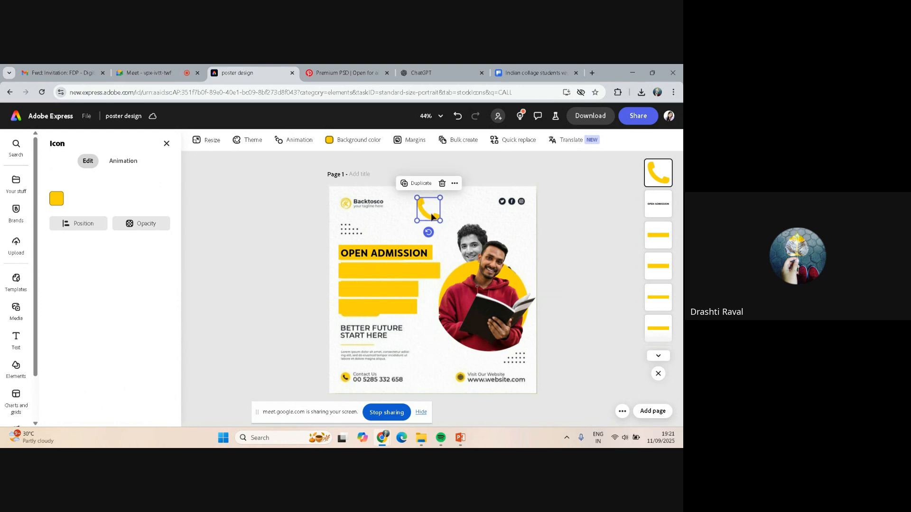
left_click(166, 143)
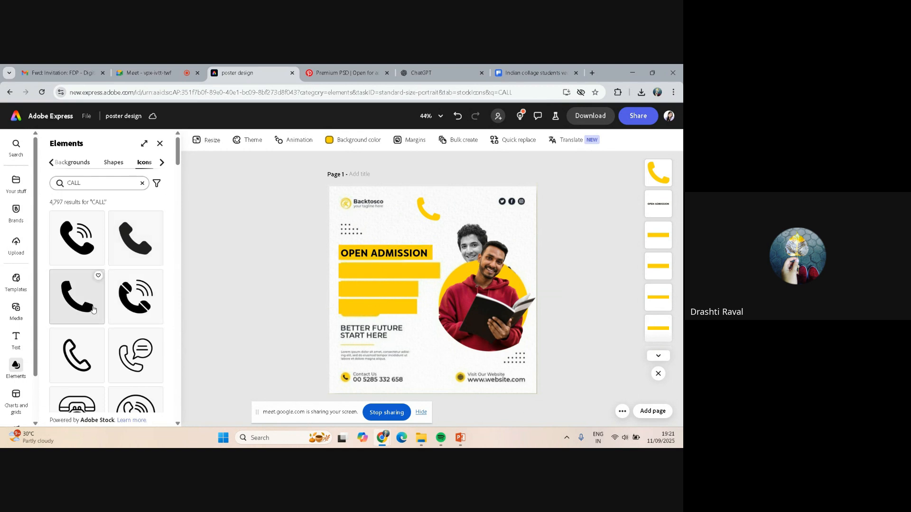
Add the outlined phone handset icon, shrink it and place it just right of the solid phone icon
left_click(78, 364)
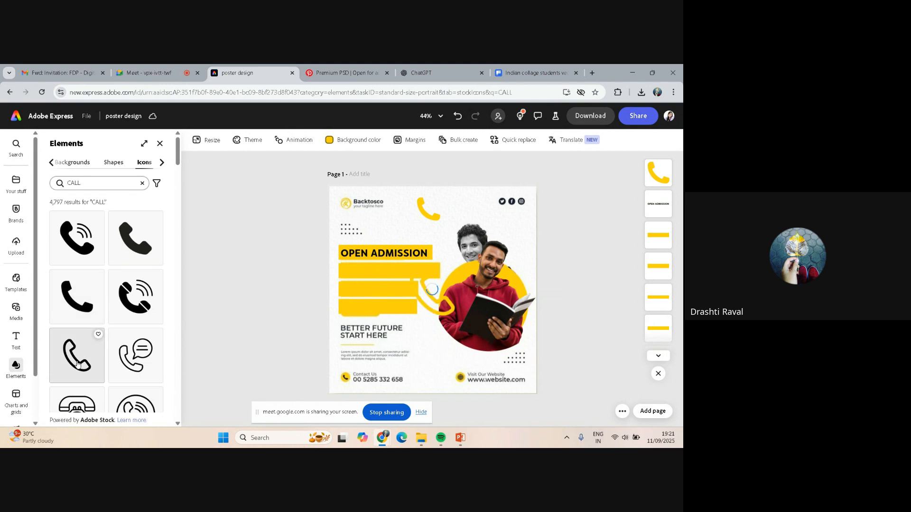
left_click_drag(434, 300, 461, 208)
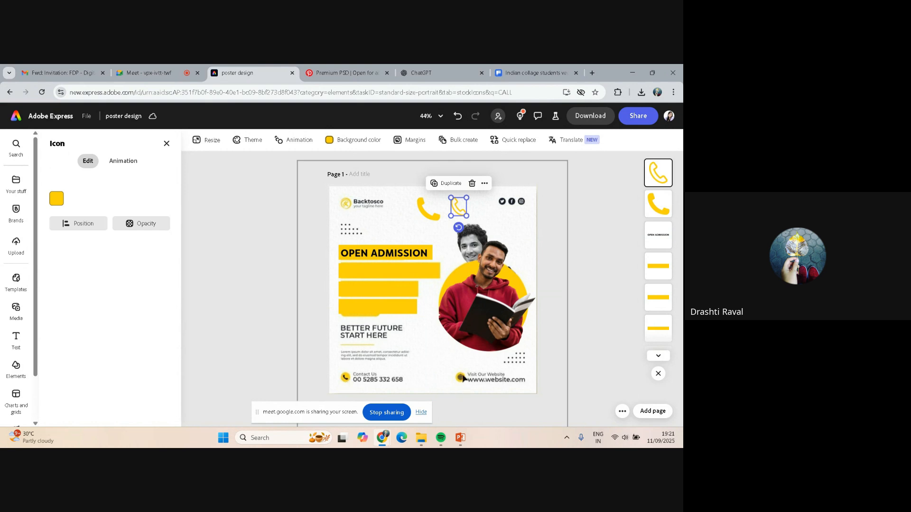
left_click(165, 143)
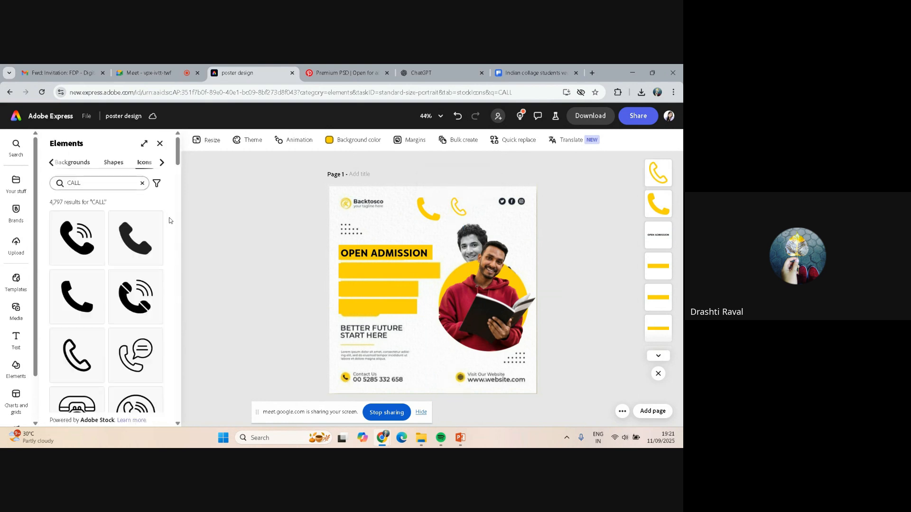
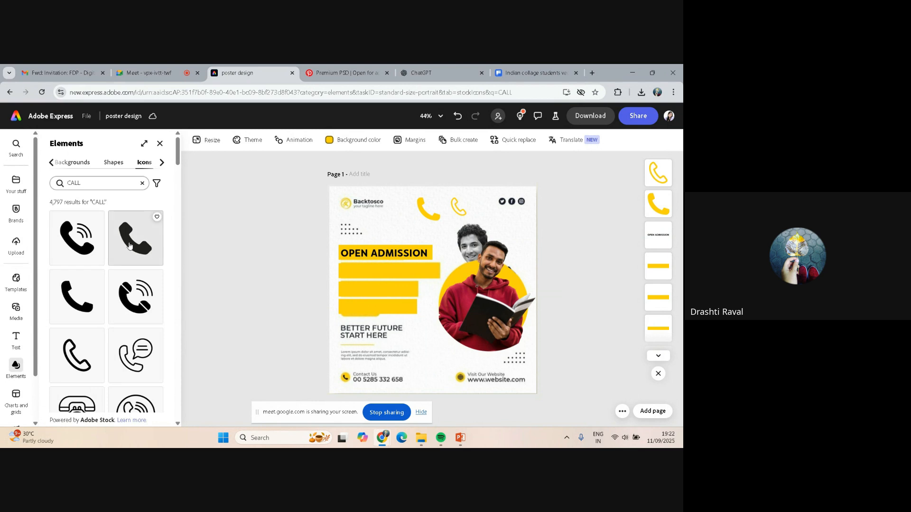
Look through more call icons, and search the icon library for "social media"
scroll(129, 246, "down", 4)
scroll(129, 245, "down", 2)
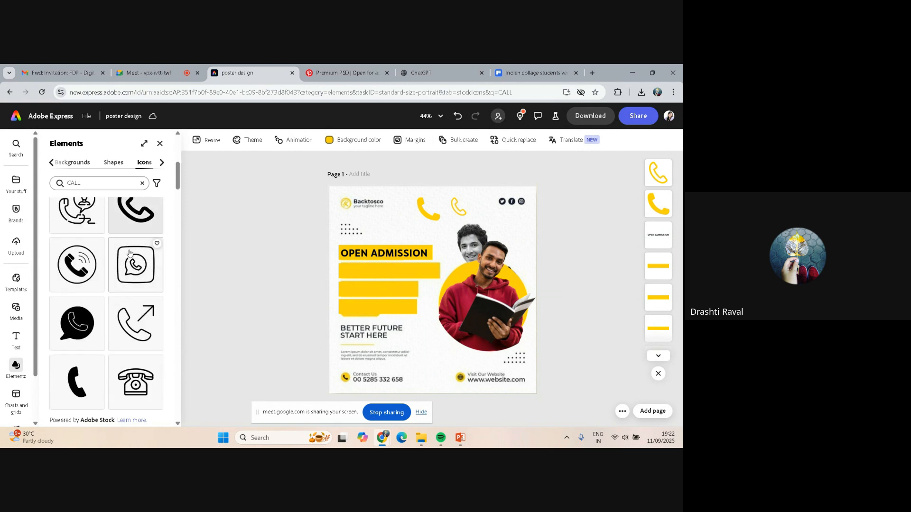
scroll(133, 315, "down", 2)
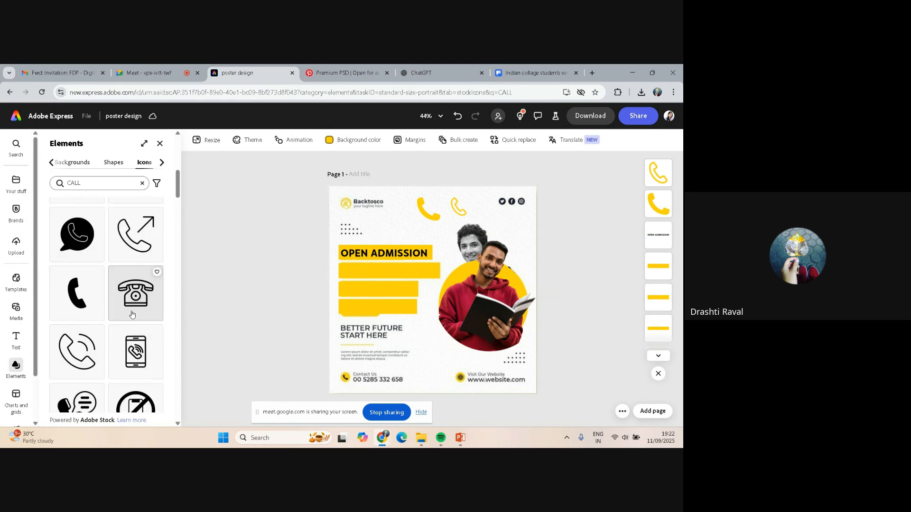
scroll(126, 322, "up", 8)
left_click(118, 183)
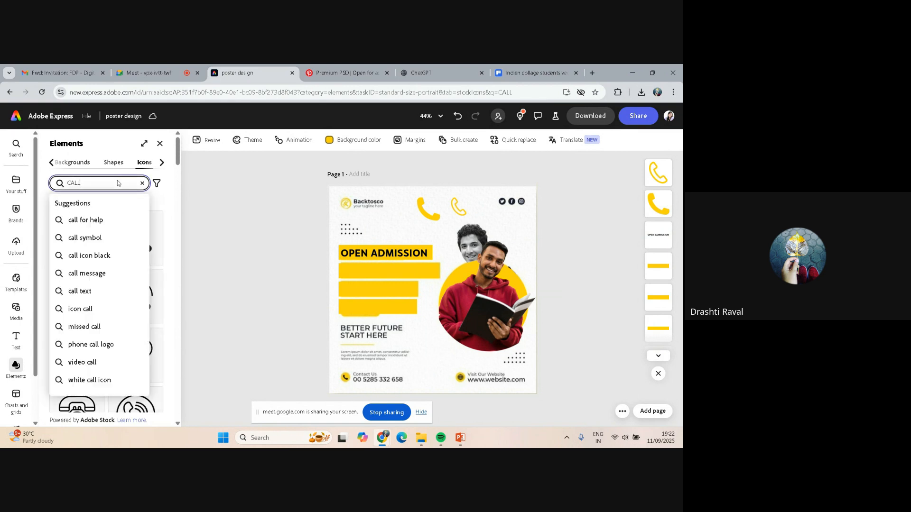
key("BackSpace")
key("BackSpace")
key("BackSpace")
type("s")
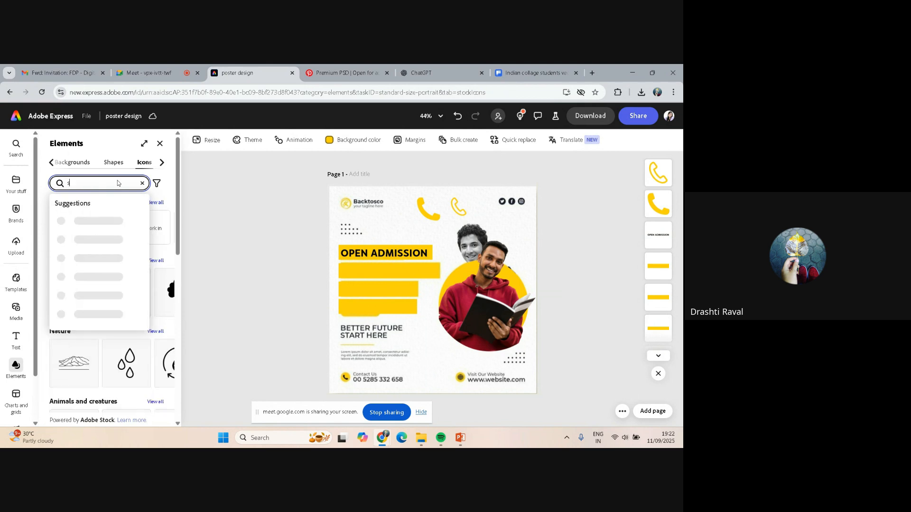
type("ccial")
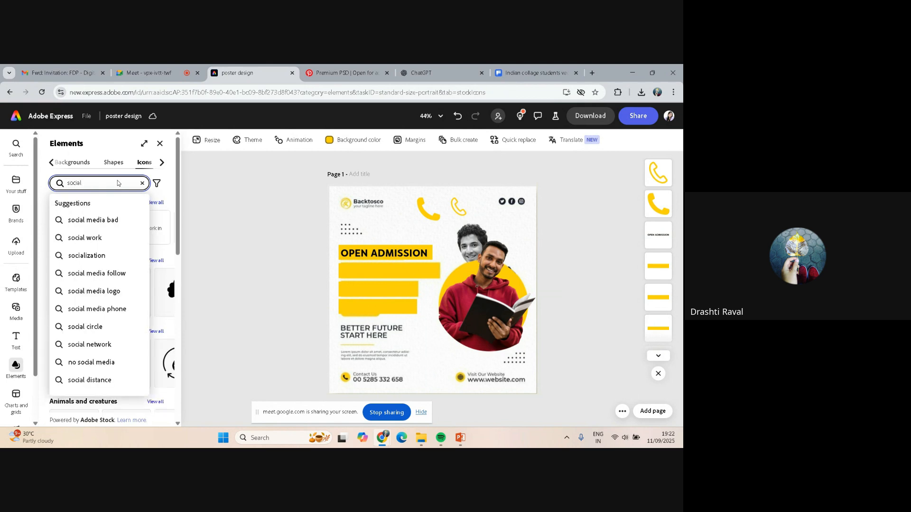
type(" media")
key("Return")
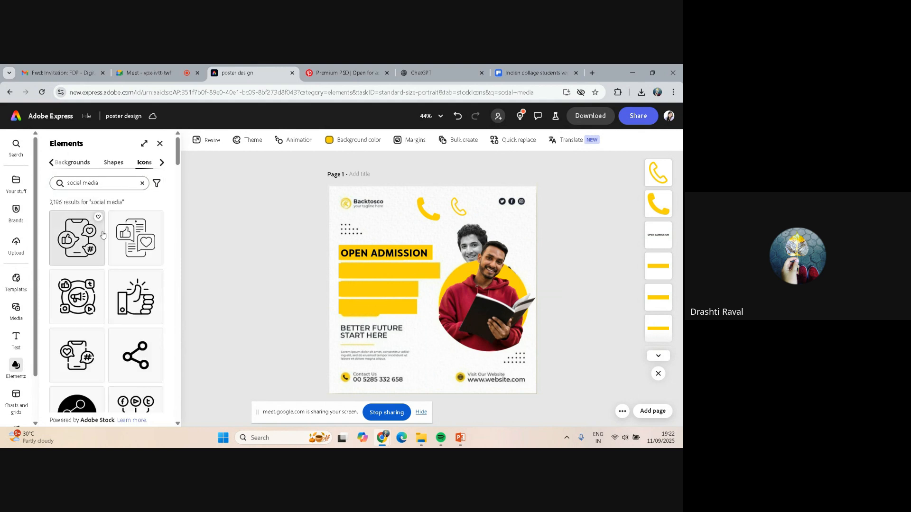
Look through the social media icon results for separate brand logos such as Facebook, Twitter and Instagram
scroll(102, 235, "down", 3)
scroll(102, 235, "down", 4)
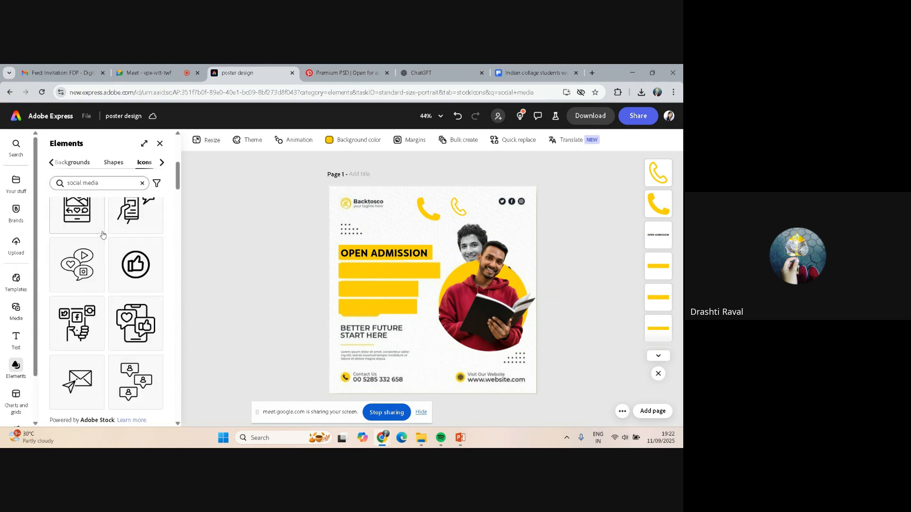
scroll(102, 235, "down", 6)
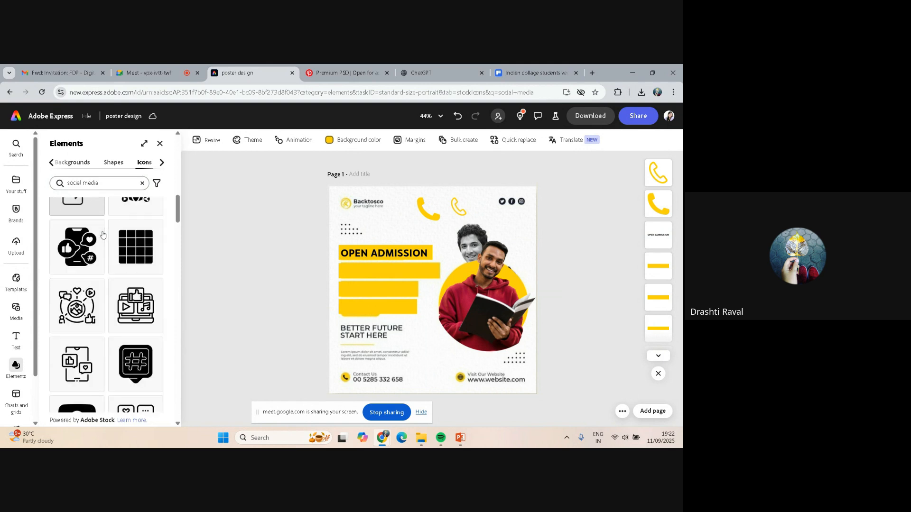
scroll(103, 235, "down", 6)
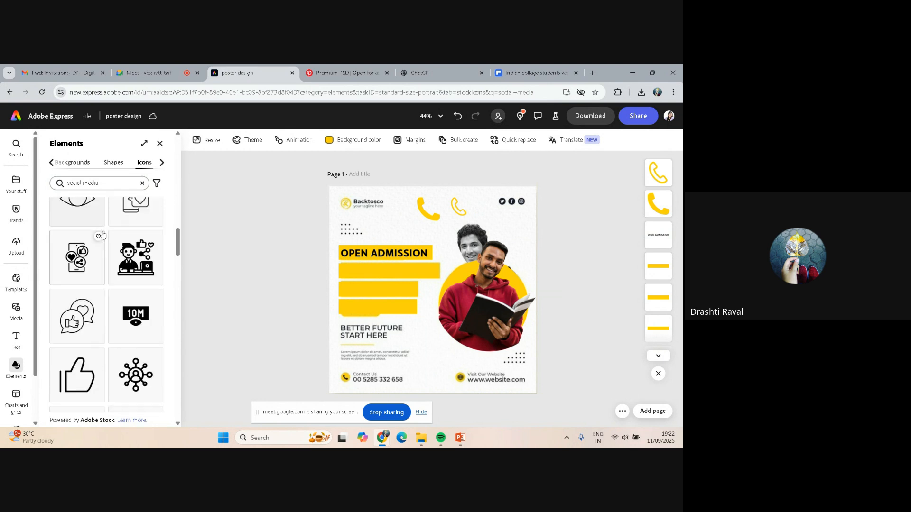
scroll(103, 235, "down", 2)
scroll(103, 235, "down", 5)
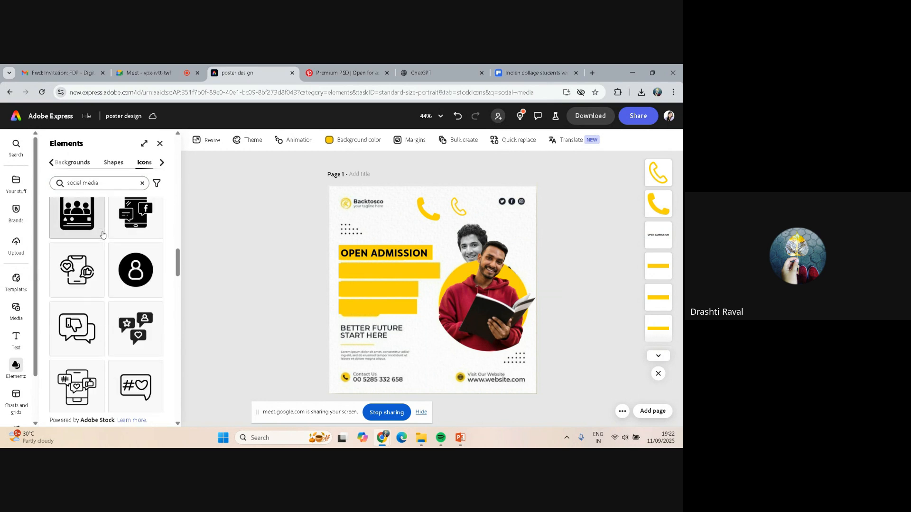
scroll(103, 235, "down", 6)
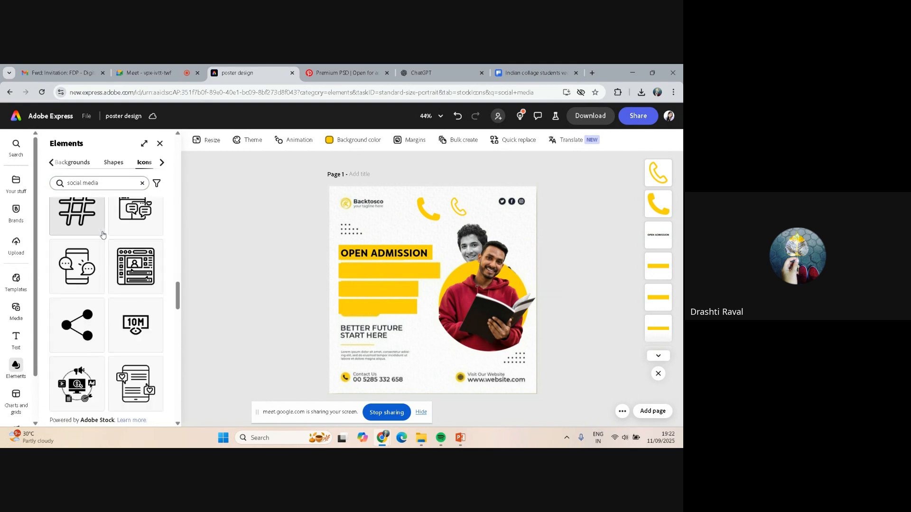
scroll(103, 235, "down", 1)
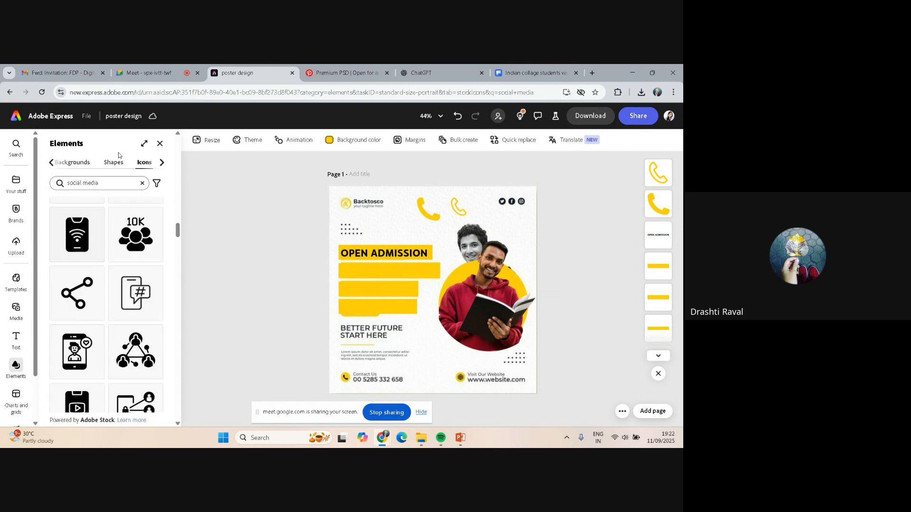
Search the icon library for "facebook" and look through the results for a usable Facebook logo
left_click(106, 183)
key("BackSpace")
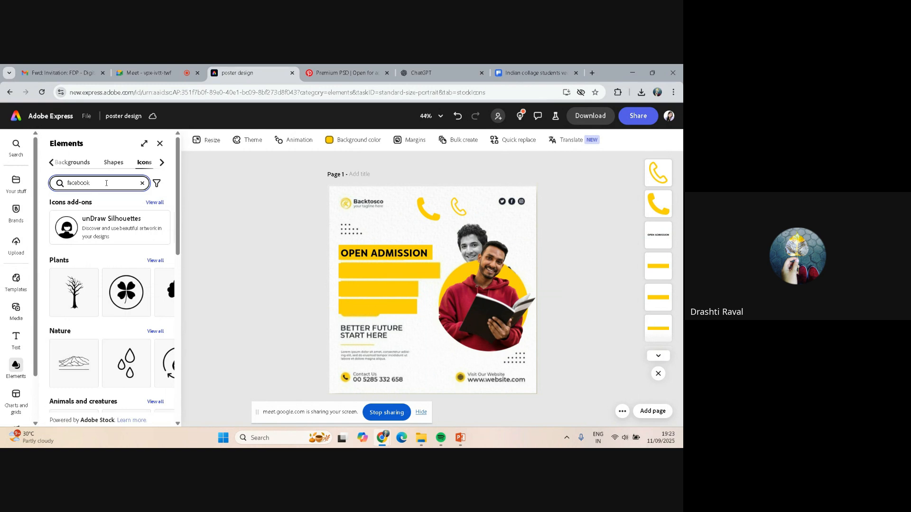
key("Return")
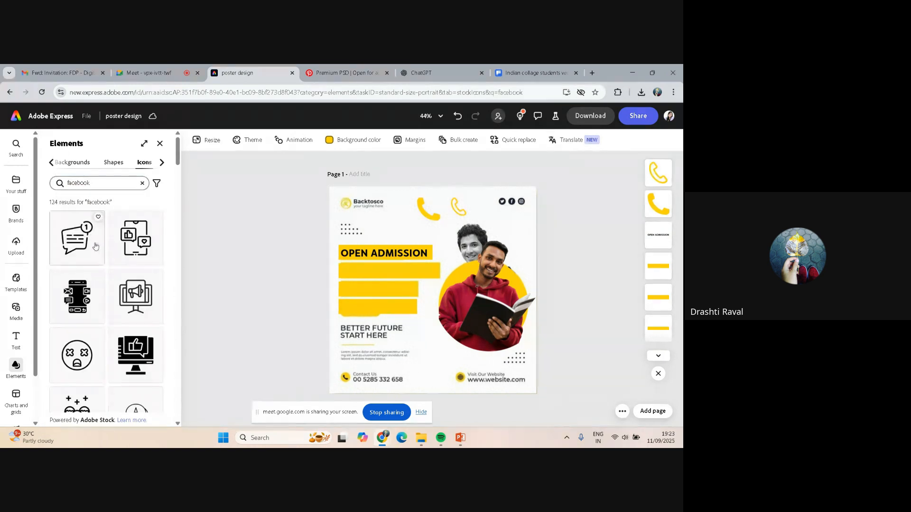
scroll(93, 233, "down", 10)
scroll(110, 244, "down", 10)
scroll(110, 244, "down", 10)
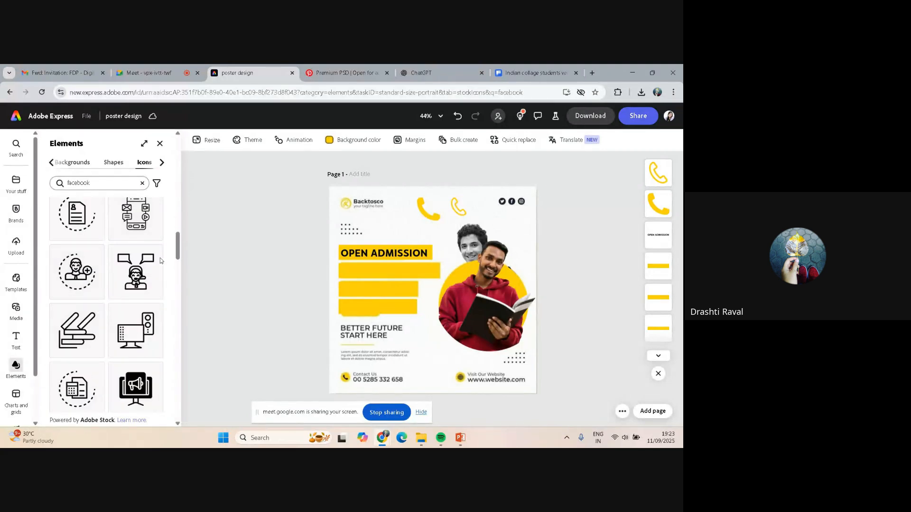
scroll(123, 266, "down", 10)
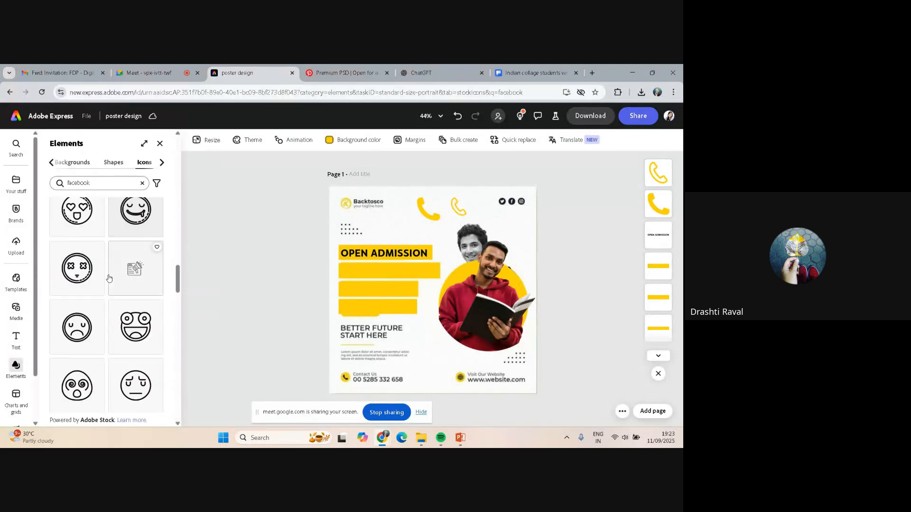
scroll(109, 278, "down", 5)
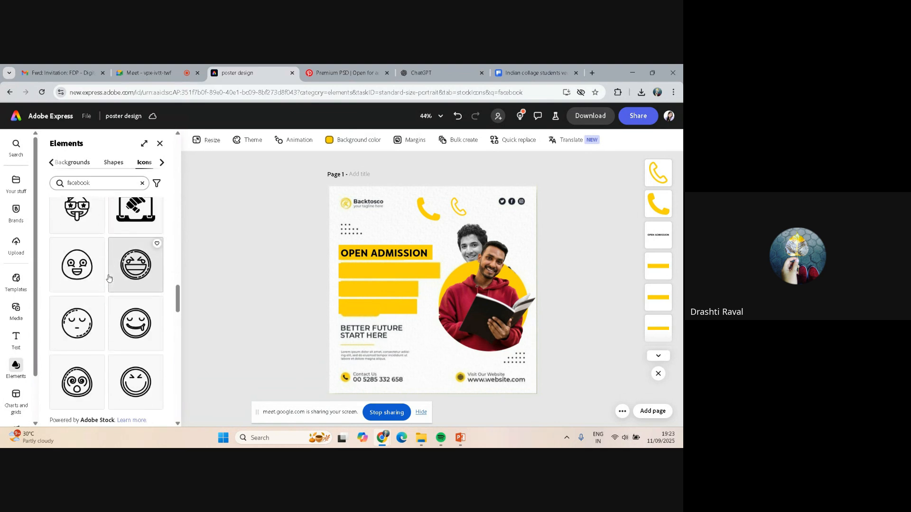
scroll(109, 278, "up", 20)
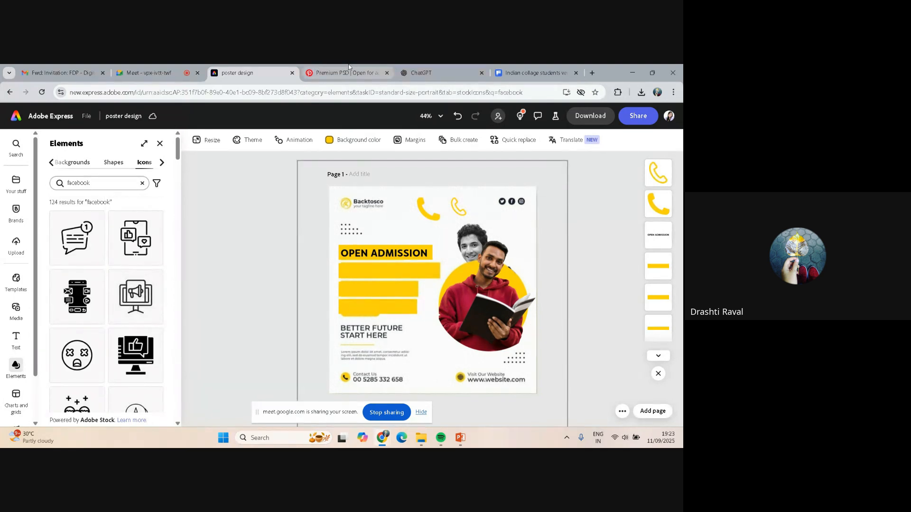
Switch to Freepik, search for "social media", limit the results to icons and look through them
left_click(522, 66)
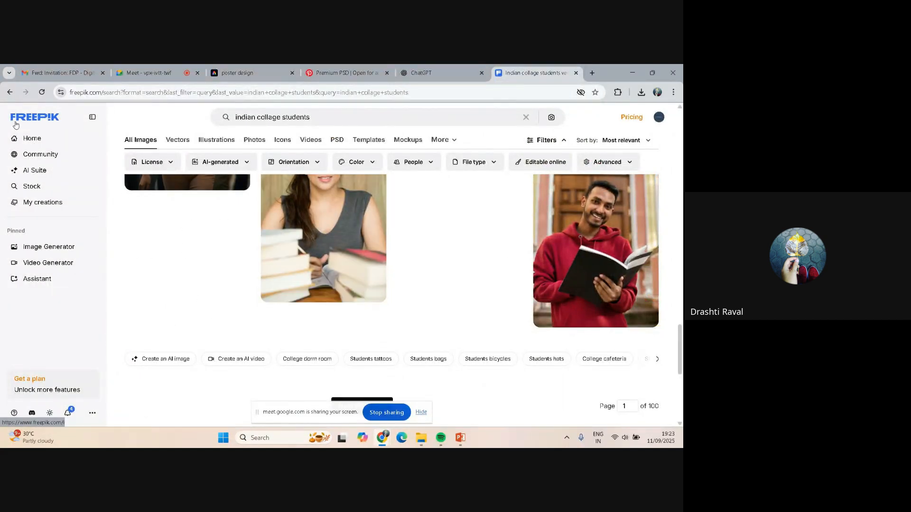
left_click(32, 139)
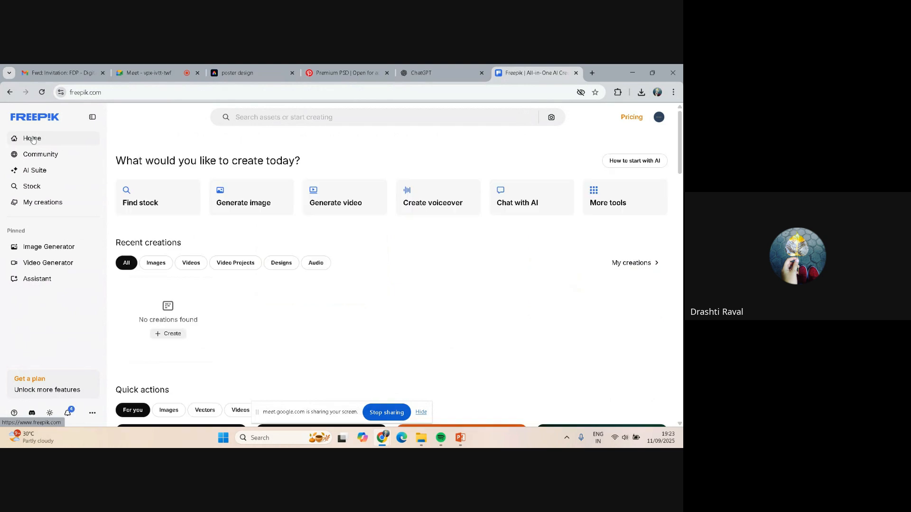
left_click(307, 116)
type("social media")
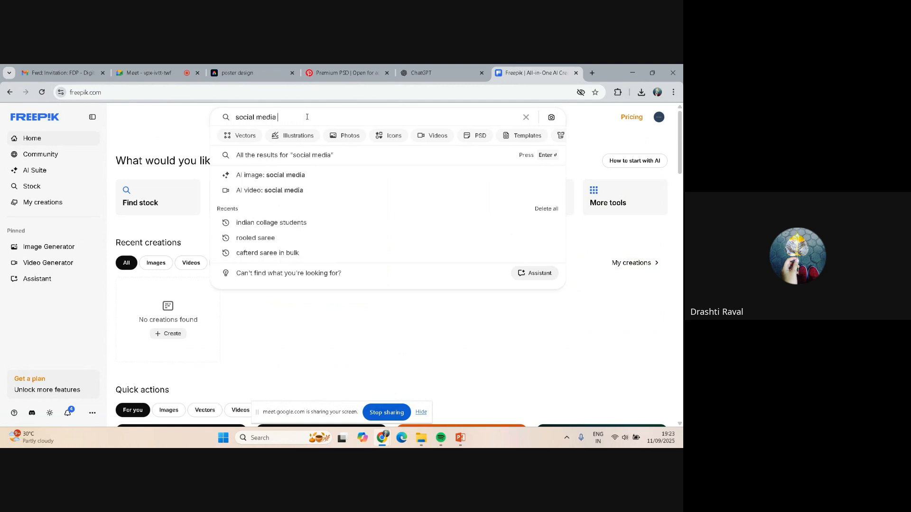
key("Return")
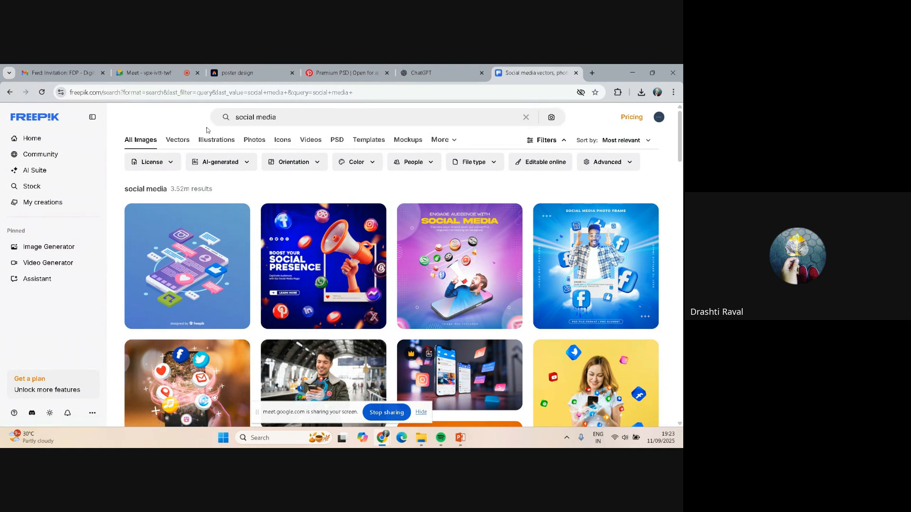
left_click(284, 139)
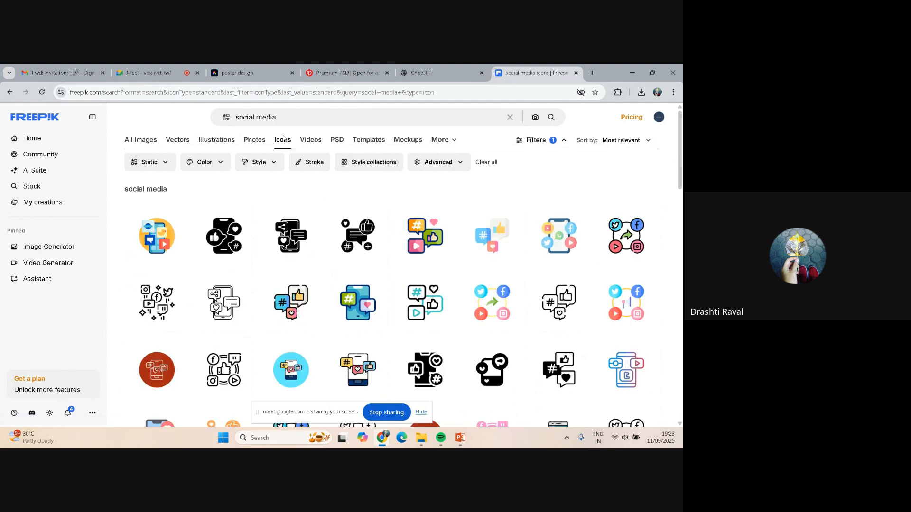
scroll(668, 248, "down", 15)
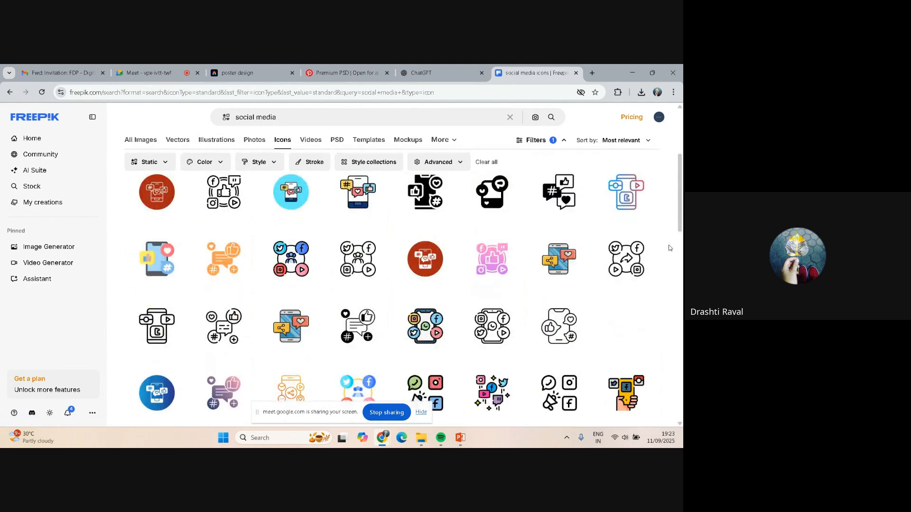
scroll(669, 248, "down", 5)
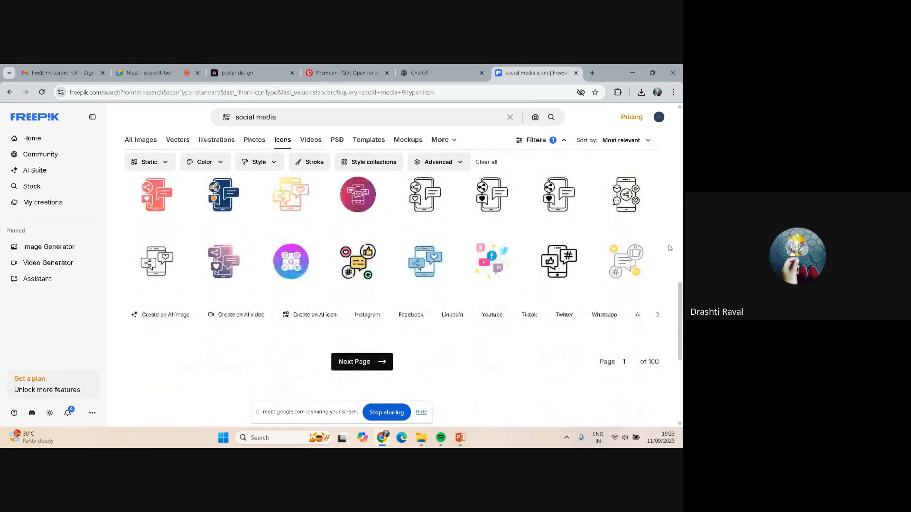
scroll(669, 248, "up", 10)
scroll(669, 249, "up", 5)
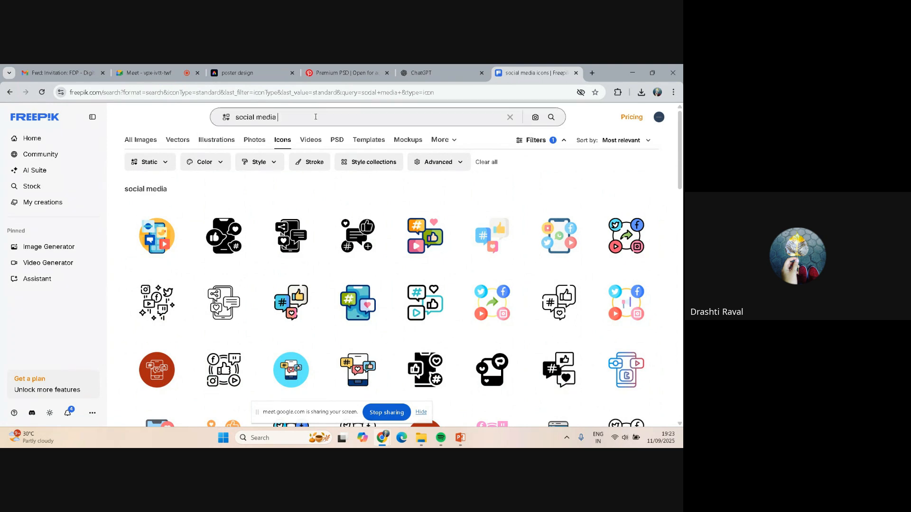
Search the Freepik icons for "social media symbols" and look over the brand logos
left_click(316, 117)
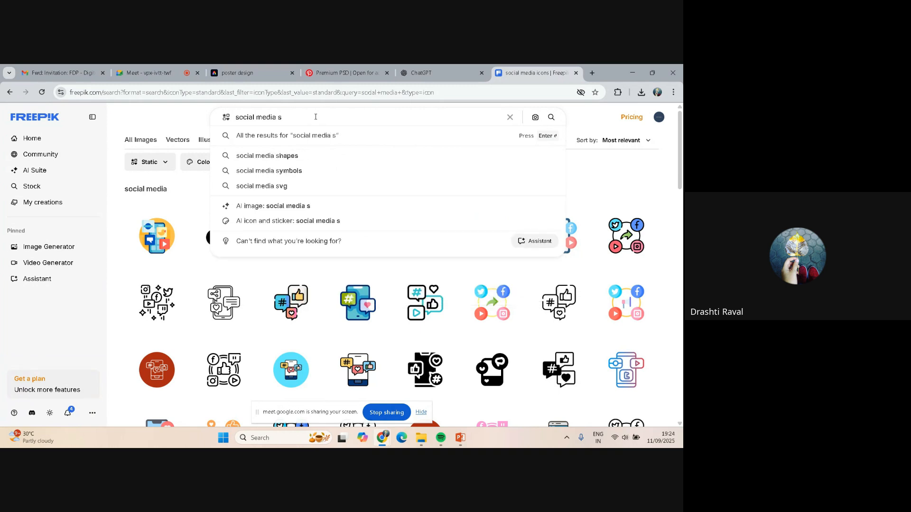
left_click(292, 172)
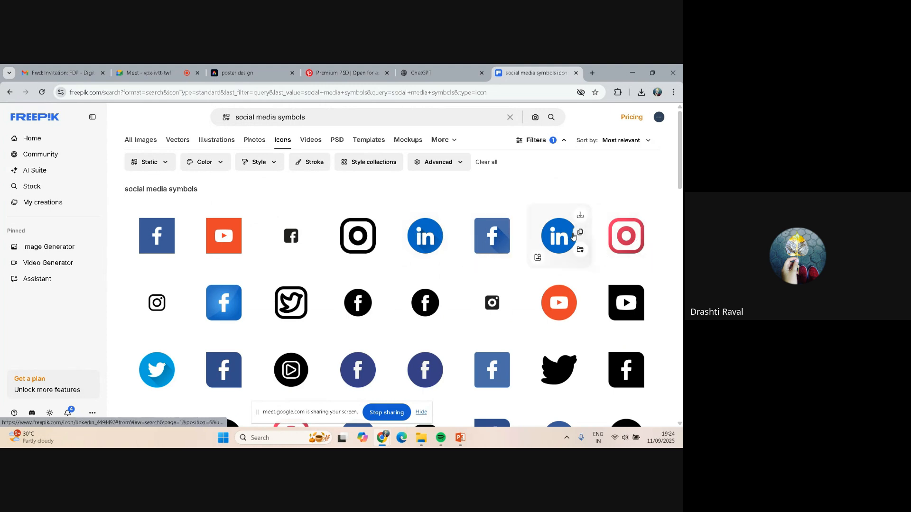
scroll(570, 232, "down", 1)
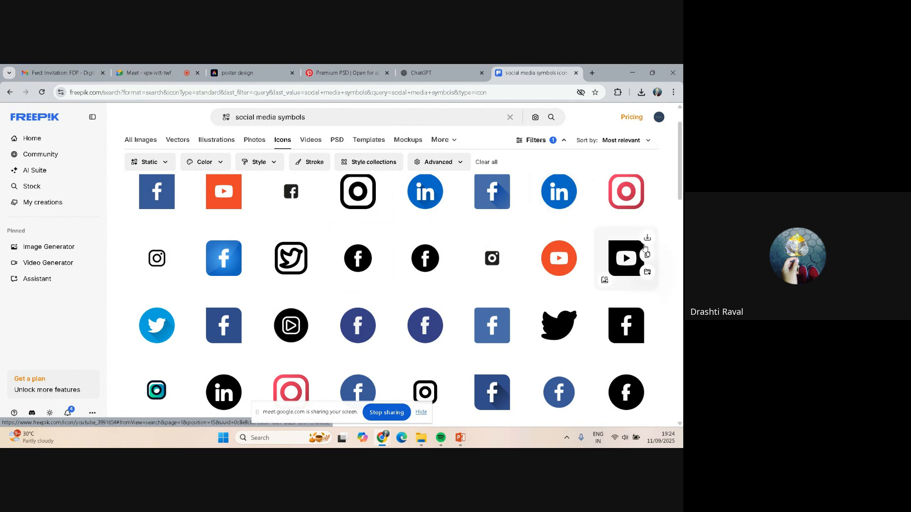
scroll(647, 258, "down", 1)
scroll(647, 218, "up", 2)
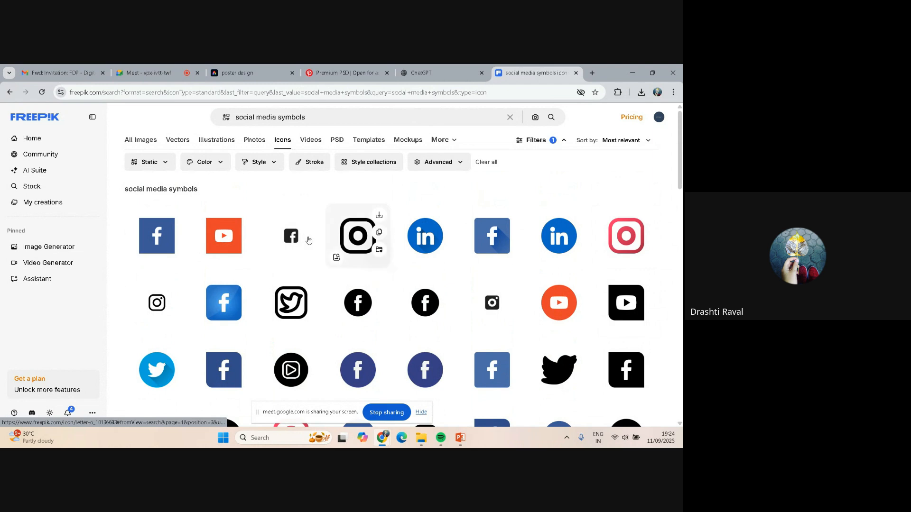
Download the black outlined Instagram icon as a PNG into the Downloads folder and close its preview
left_click(151, 306)
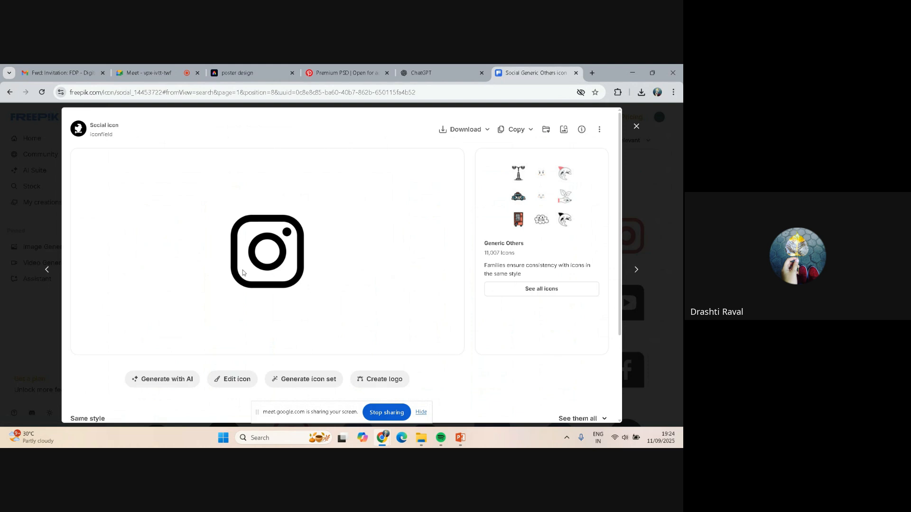
left_click(446, 133)
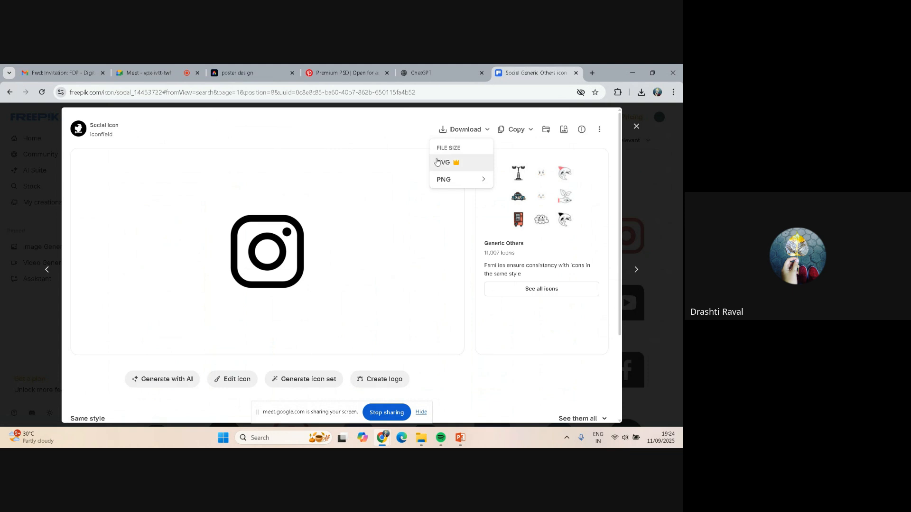
left_click(442, 180)
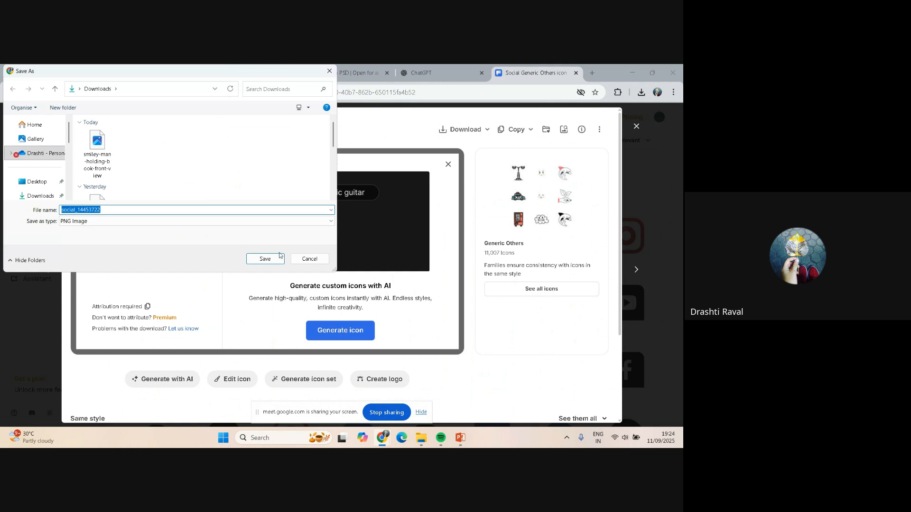
left_click(275, 260)
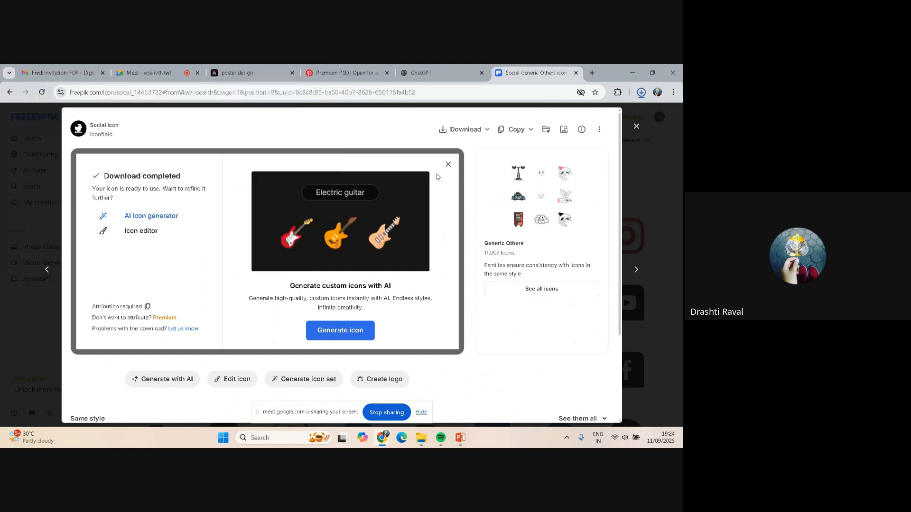
left_click(447, 164)
left_click(472, 133)
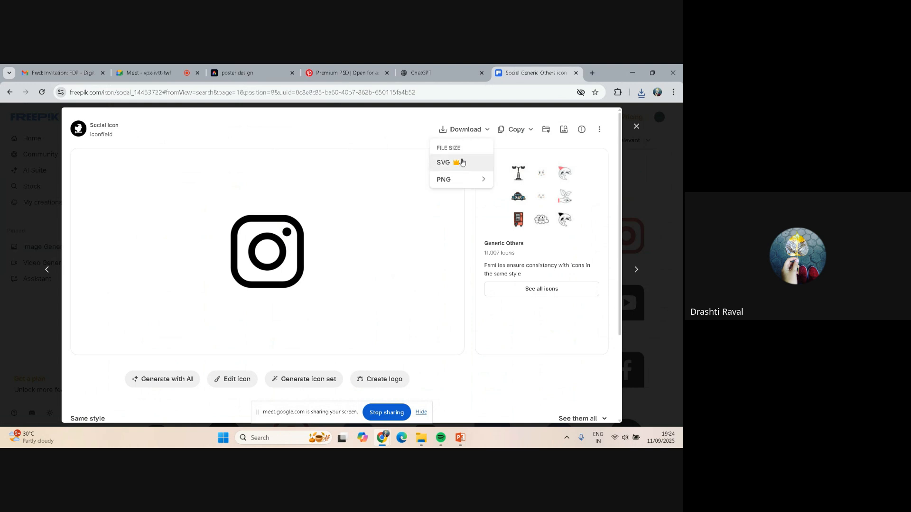
left_click(415, 228)
left_click(634, 127)
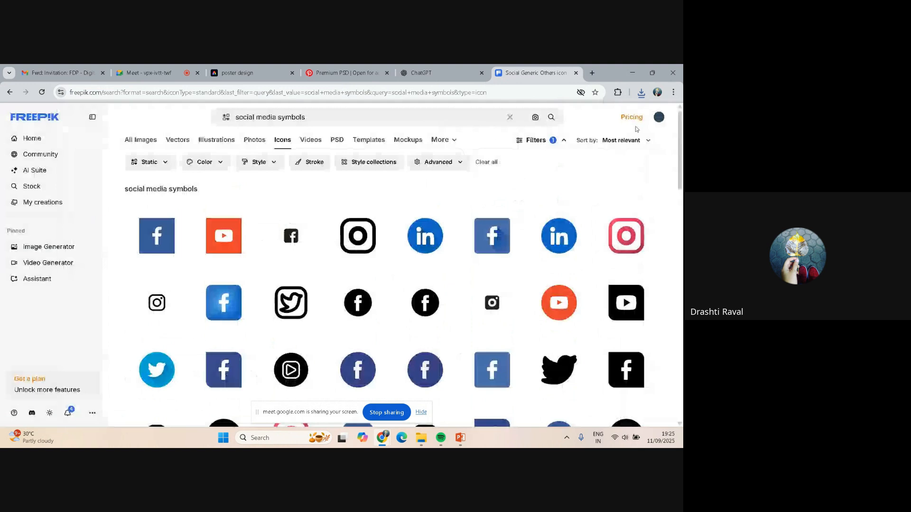
Return to the poster in Adobe Express and upload the downloaded Instagram icon file social_14453722 onto the page
mouse_move(572, 226)
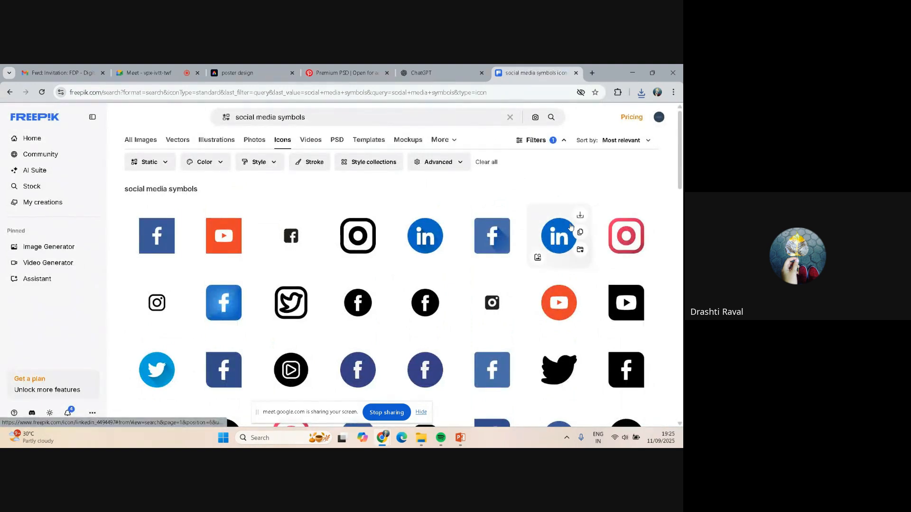
scroll(563, 294, "down", 1)
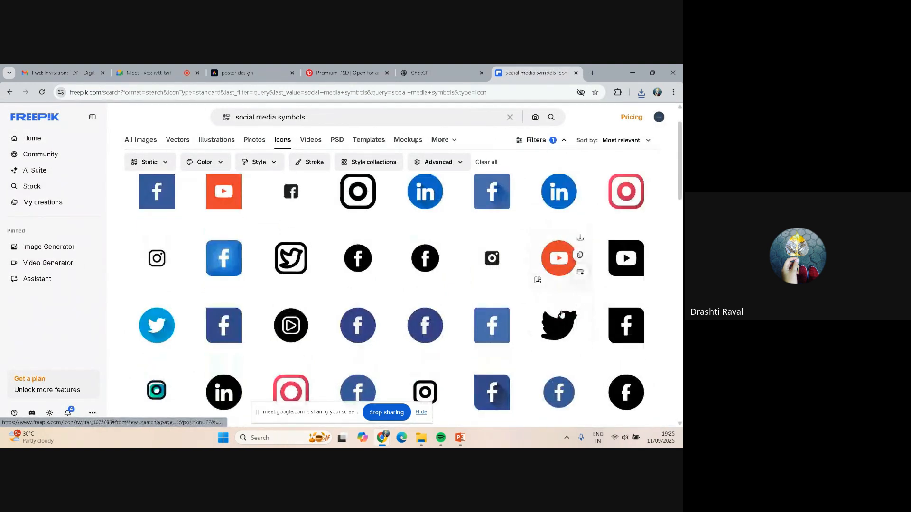
left_click(213, 71)
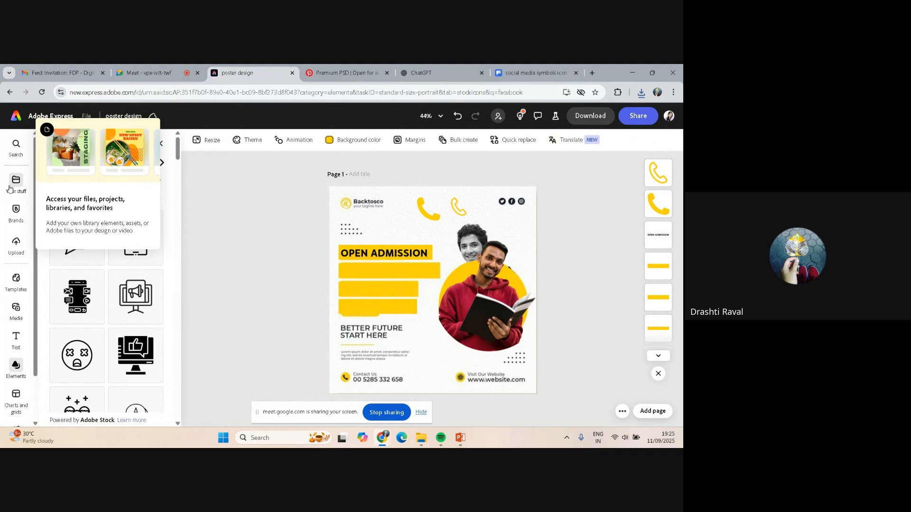
left_click(15, 242)
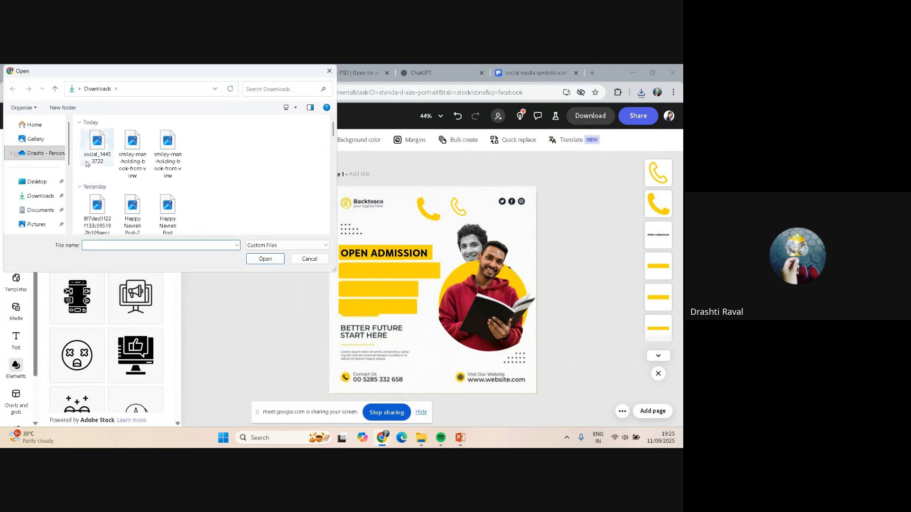
left_click(97, 144)
left_click(251, 258)
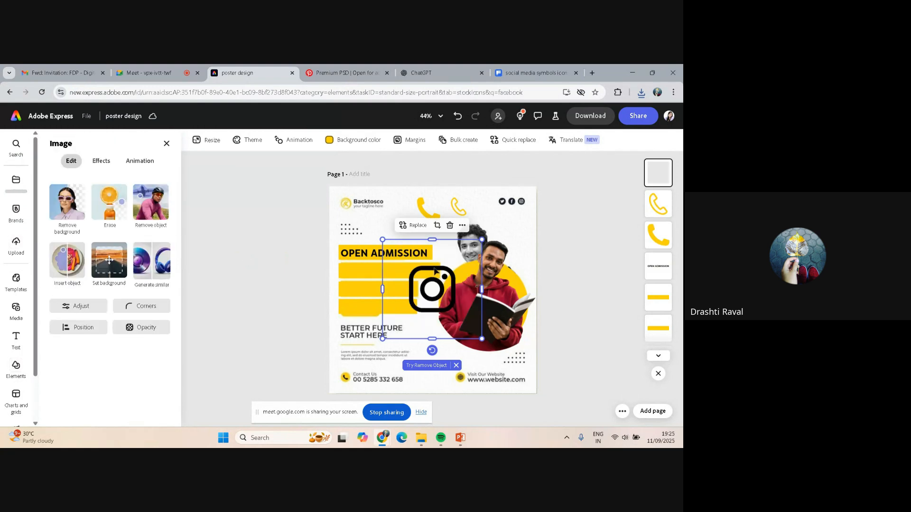
Move the uploaded Instagram icon toward the poster's upper left and crop away the empty margins around its outline
left_click_drag(434, 270, 395, 221)
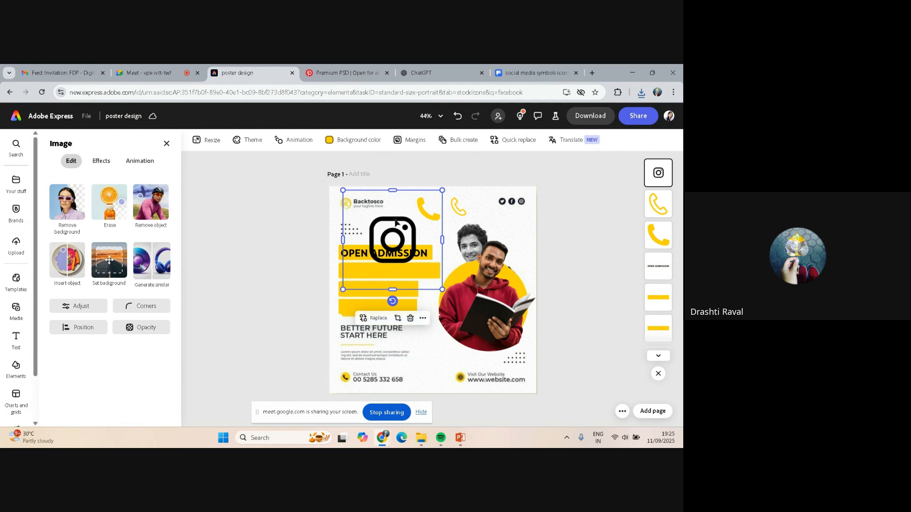
left_click(398, 318)
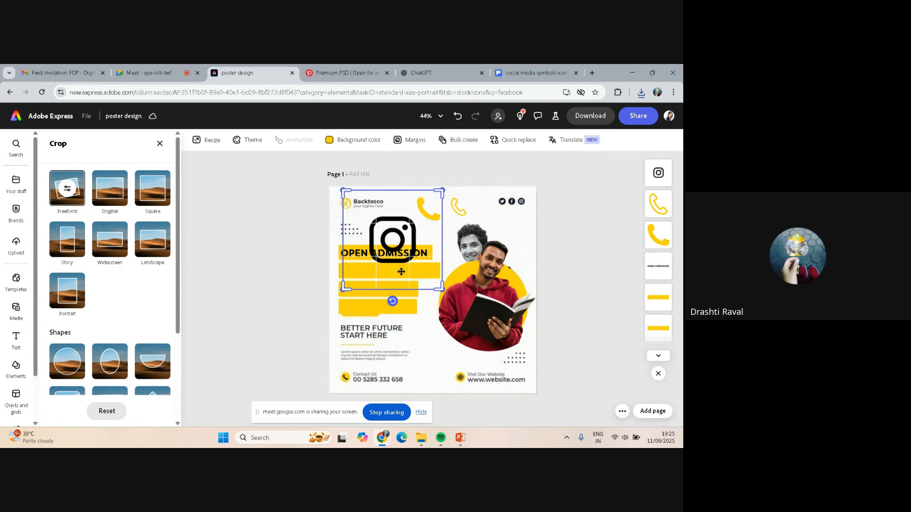
left_click_drag(442, 191, 421, 212)
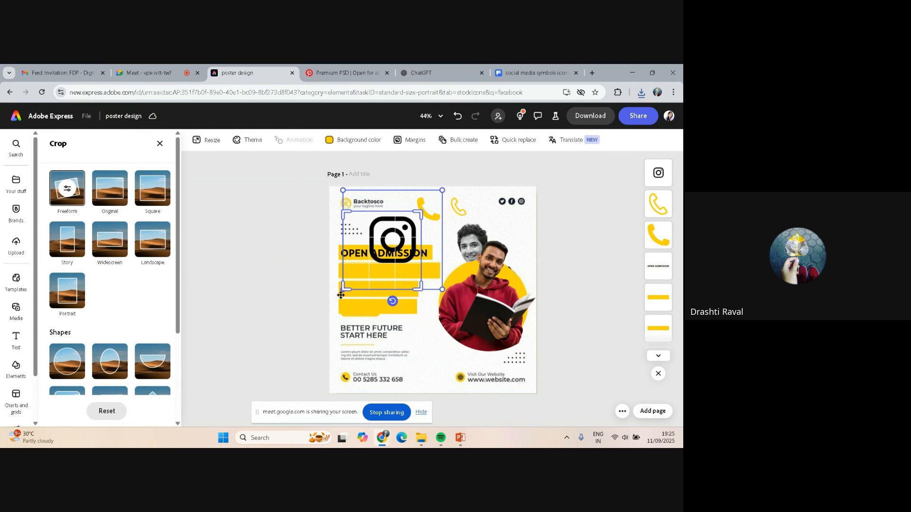
left_click_drag(344, 291, 365, 269)
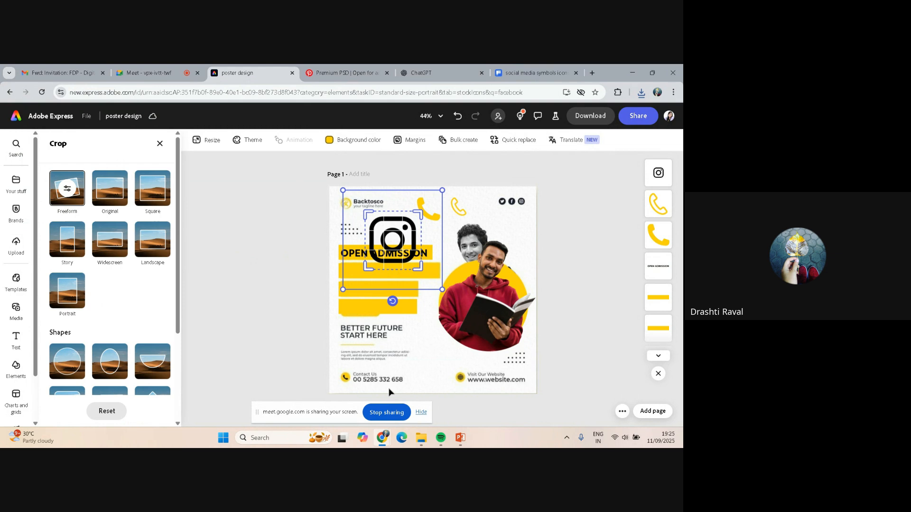
left_click(400, 343)
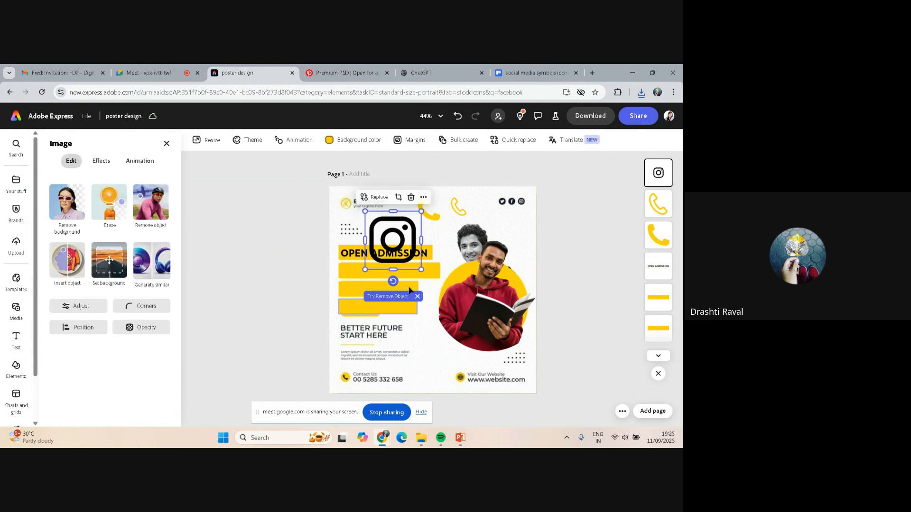
Shrink the cropped Instagram icon and place it over the reference's Instagram symbol in the poster's upper-right corner
left_click_drag(420, 269, 529, 209)
left_click_drag(509, 233, 528, 209)
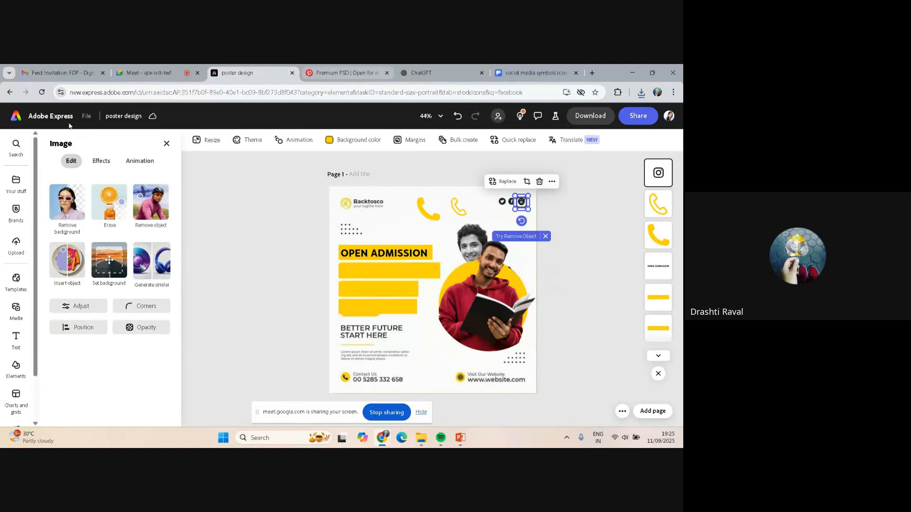
left_click(166, 143)
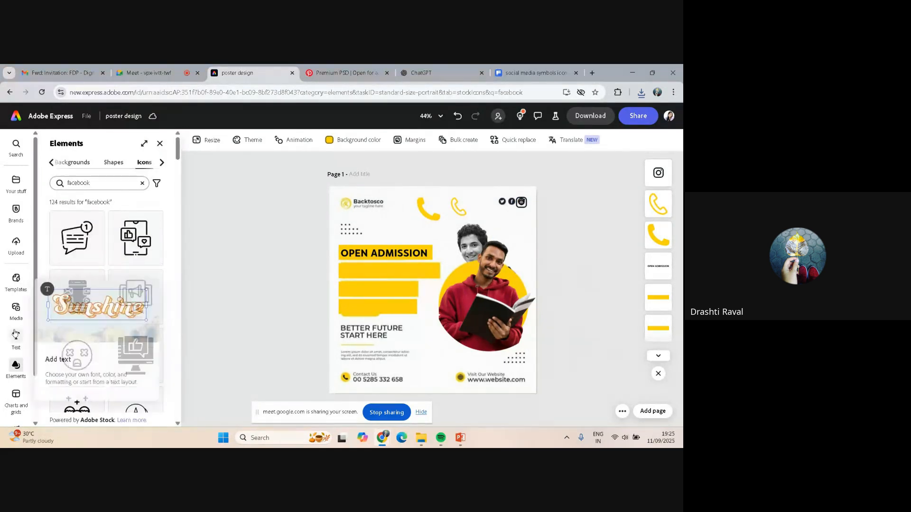
Search the icon library for "social media symbols" and look through the results for brand logos
left_click(99, 183)
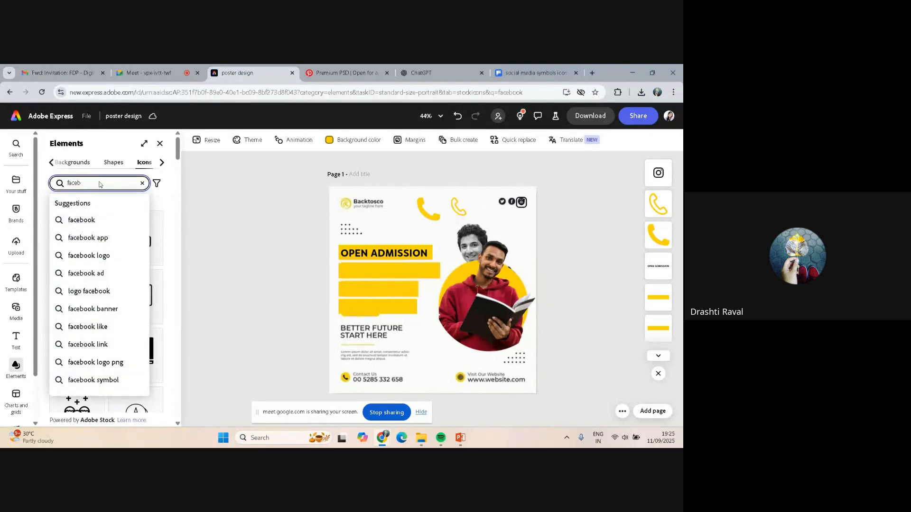
key("ctrl+a")
key("BackSpace")
type("social media")
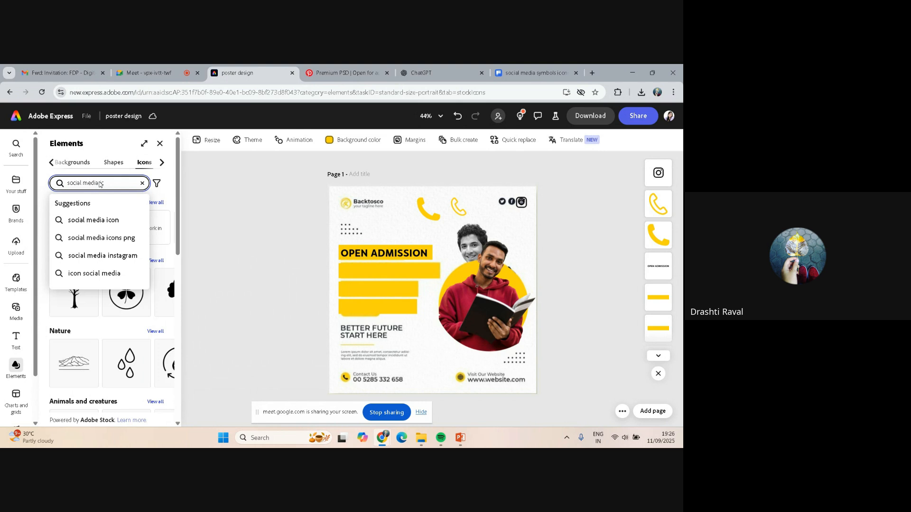
type(" sy")
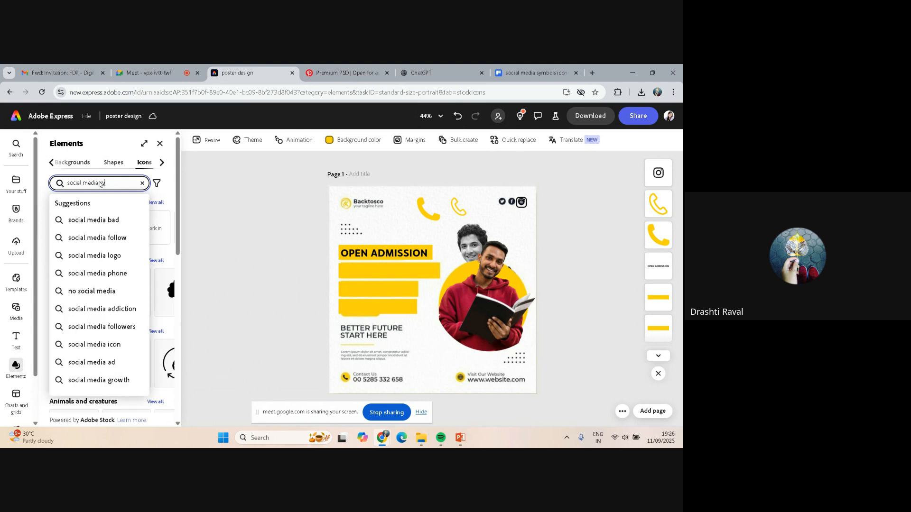
type("mbols")
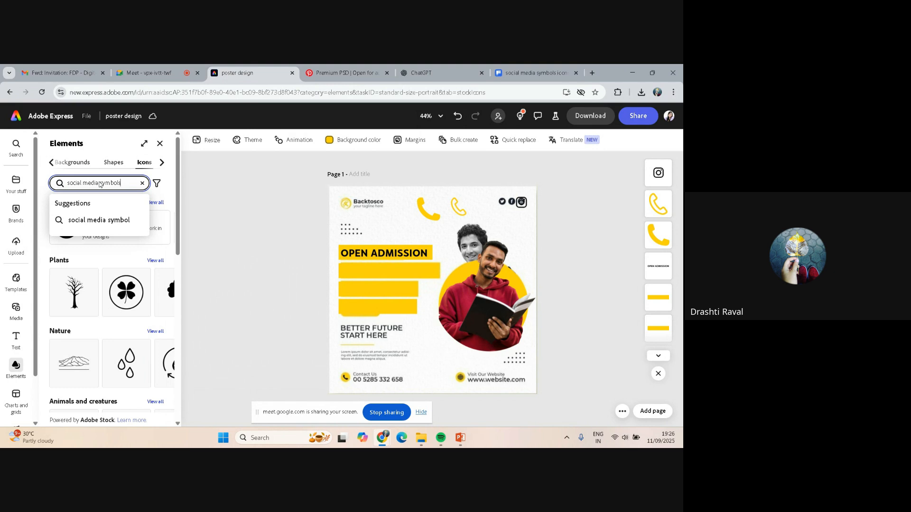
key("Return")
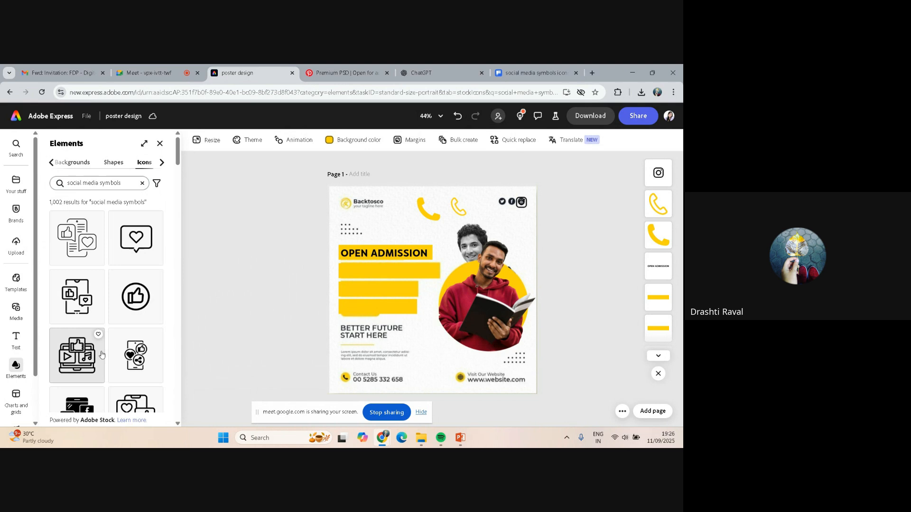
scroll(121, 280, "down", 1)
scroll(121, 280, "down", 5)
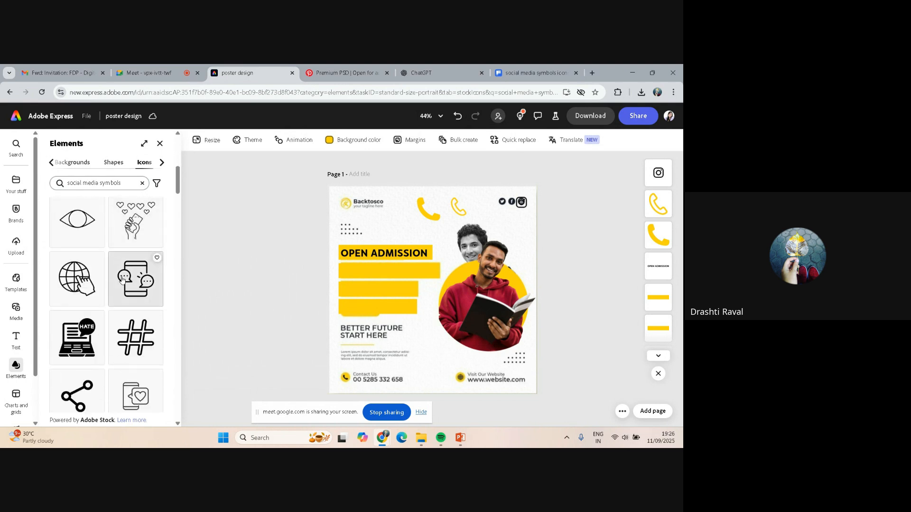
scroll(121, 280, "down", 6)
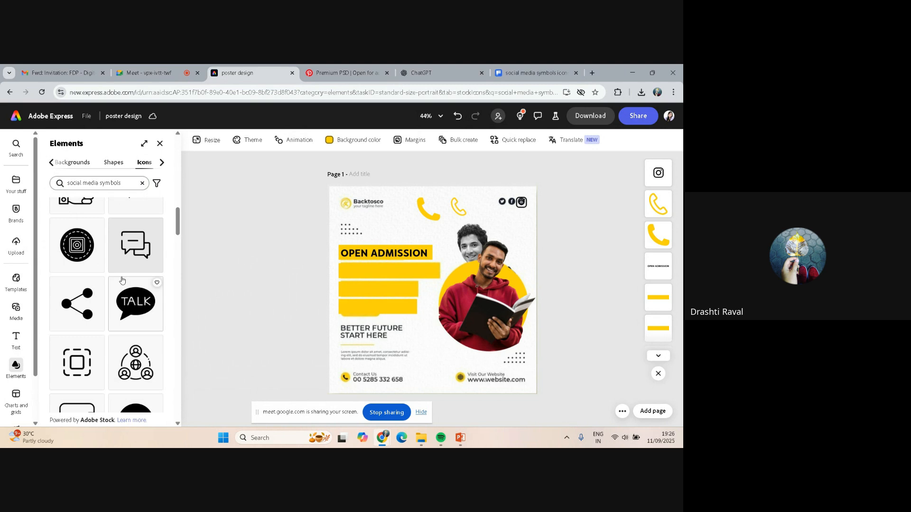
scroll(122, 279, "down", 5)
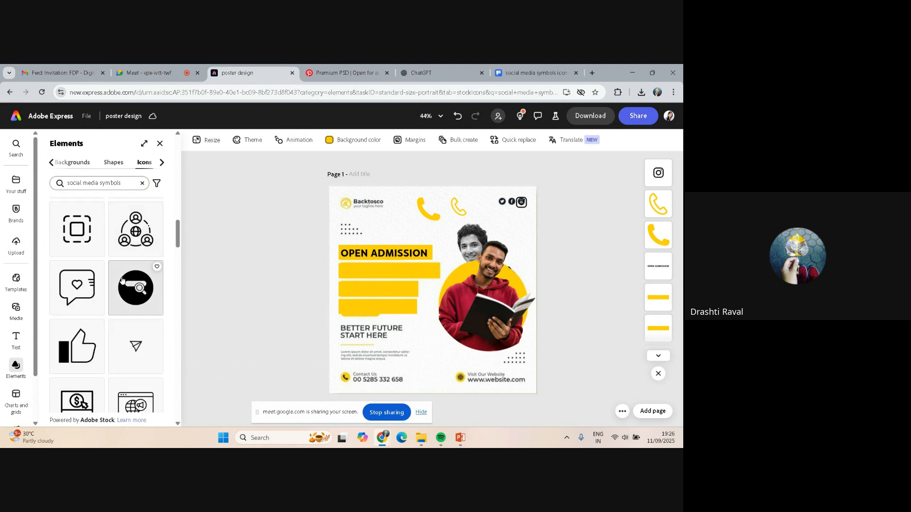
scroll(122, 280, "up", 15)
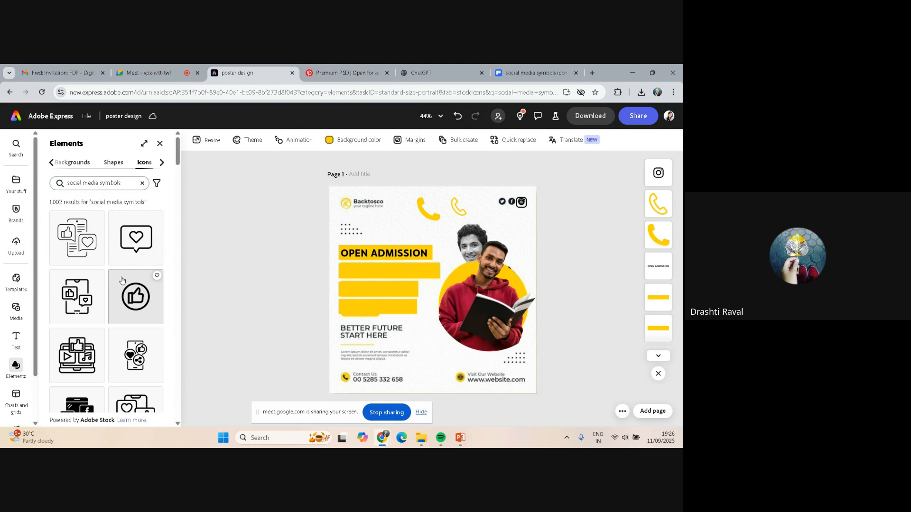
Clear the search text from the icon library
left_click(121, 182)
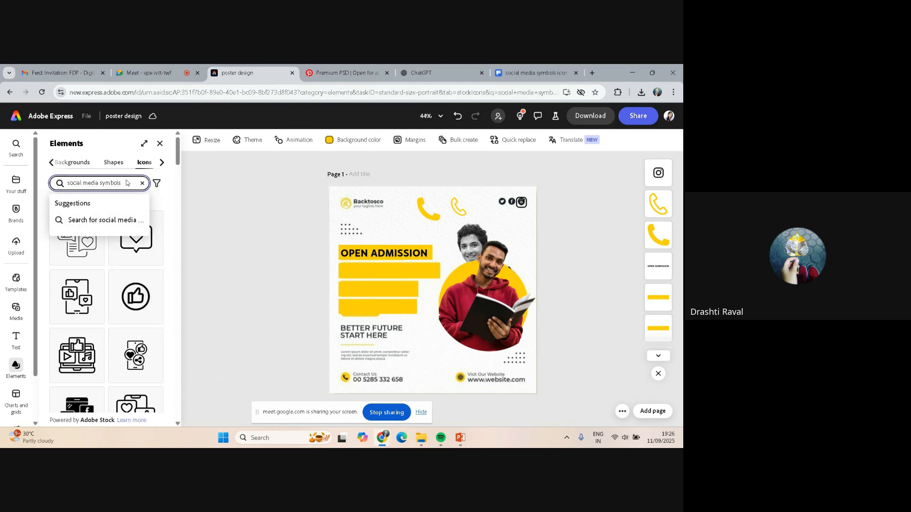
key("BackSpace")
key("BackSpace")
key("BackSpace")
key("BackSpace")
key("BackSpace")
key("BackSpace")
key("BackSpace")
key("BackSpace")
key("BackSpace")
key("BackSpace")
key("BackSpace")
key("BackSpace")
key("BackSpace")
key("BackSpace")
key("BackSpace")
key("BackSpace")
key("BackSpace")
key("BackSpace")
key("BackSpace")
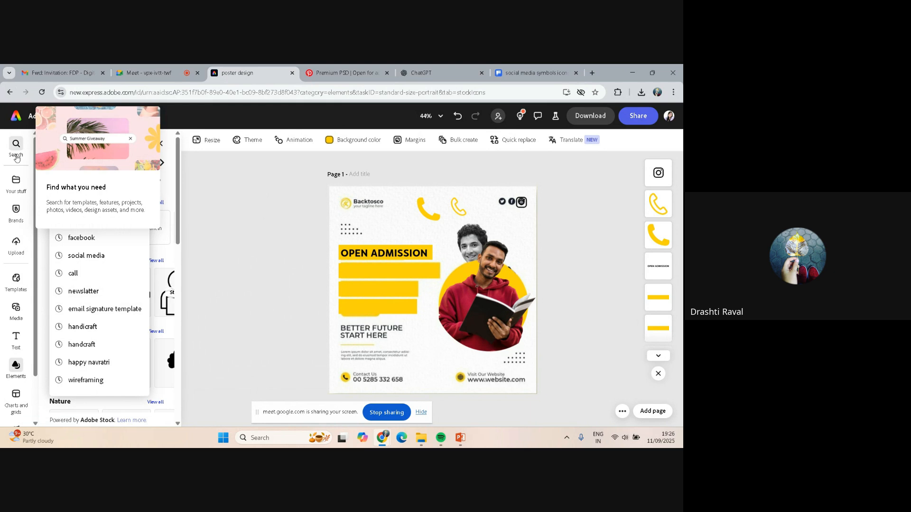
Switch to Pinterest, search for "email signature ideas" and open the Creative Email Signature design pin with three grey-and-white layouts
left_click(328, 66)
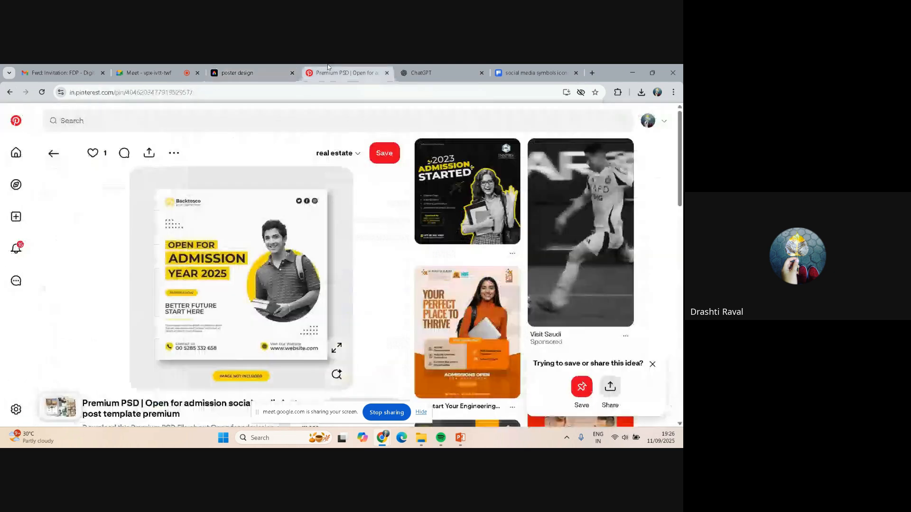
left_click(16, 152)
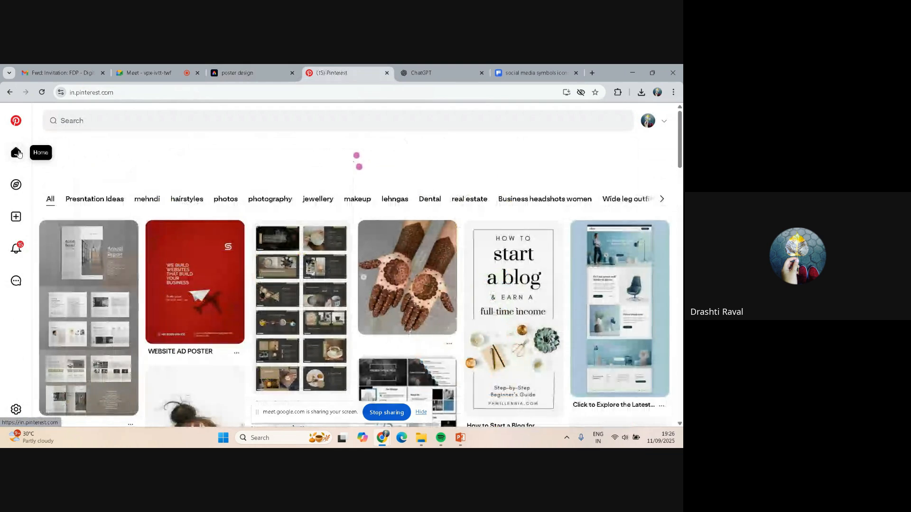
left_click(140, 125)
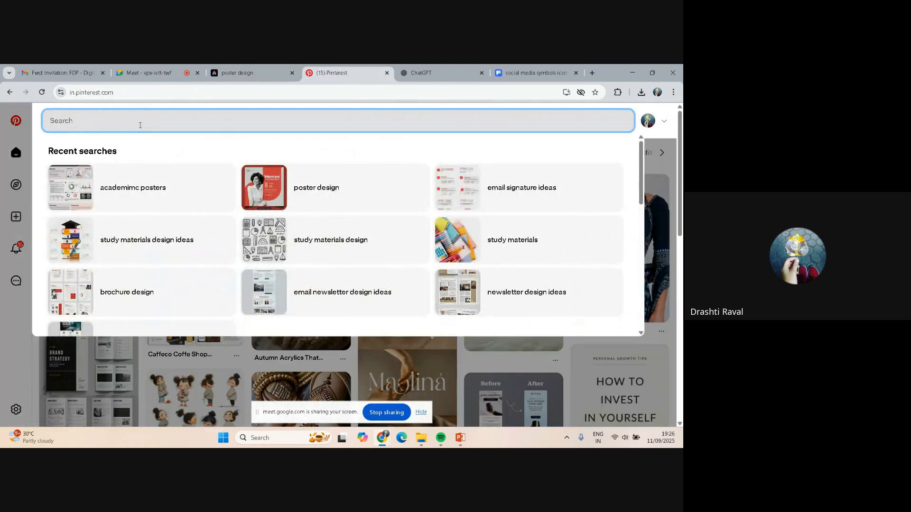
left_click(517, 188)
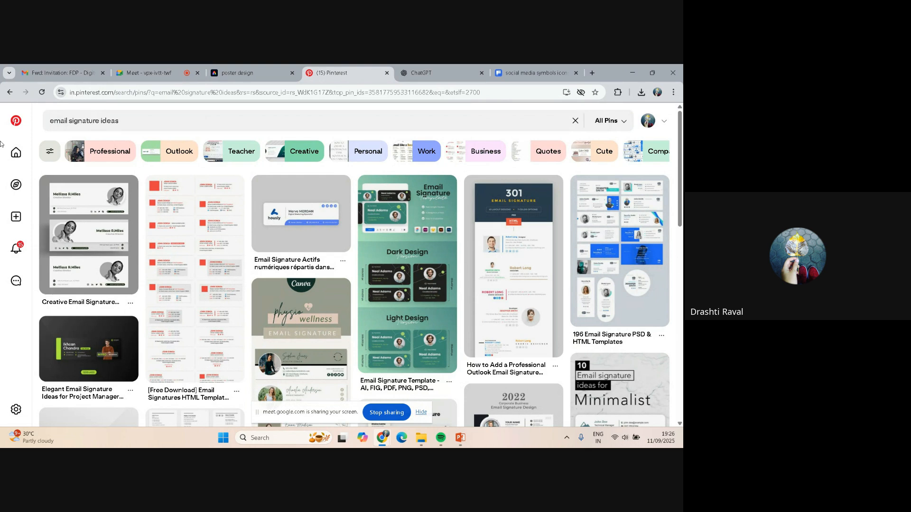
left_click(78, 221)
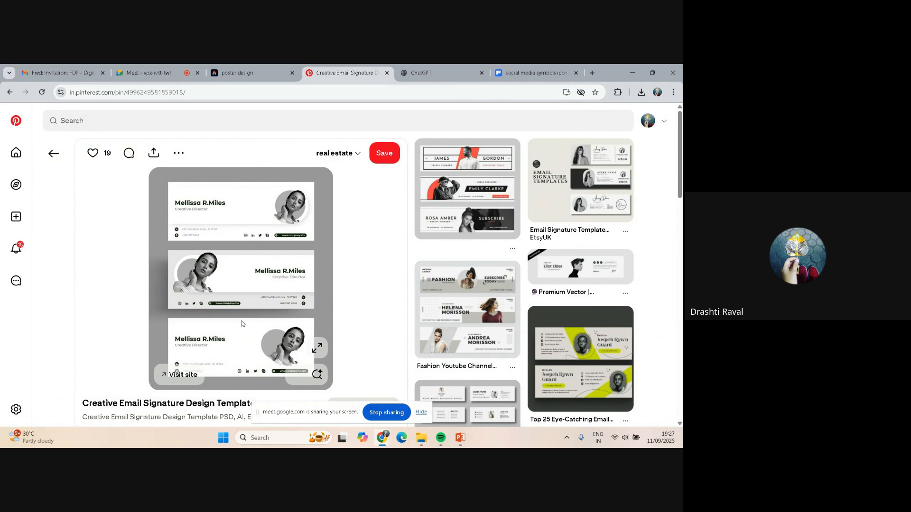
Return to the poster in Adobe Express, search the templates for "email signature template" and look through the results
left_click(238, 68)
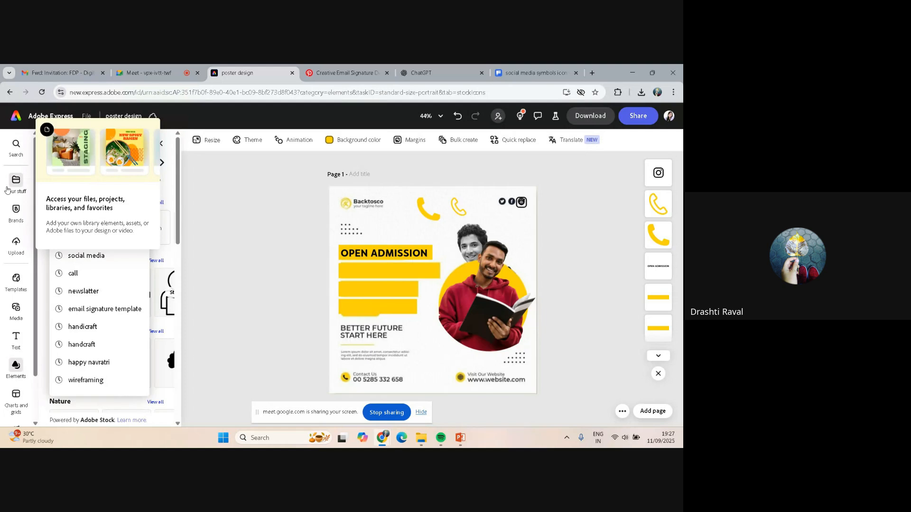
left_click(14, 282)
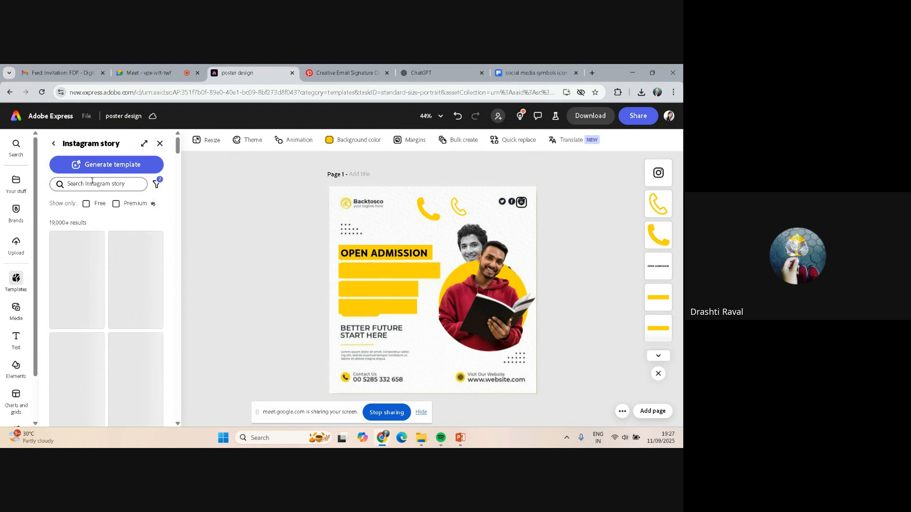
left_click(92, 184)
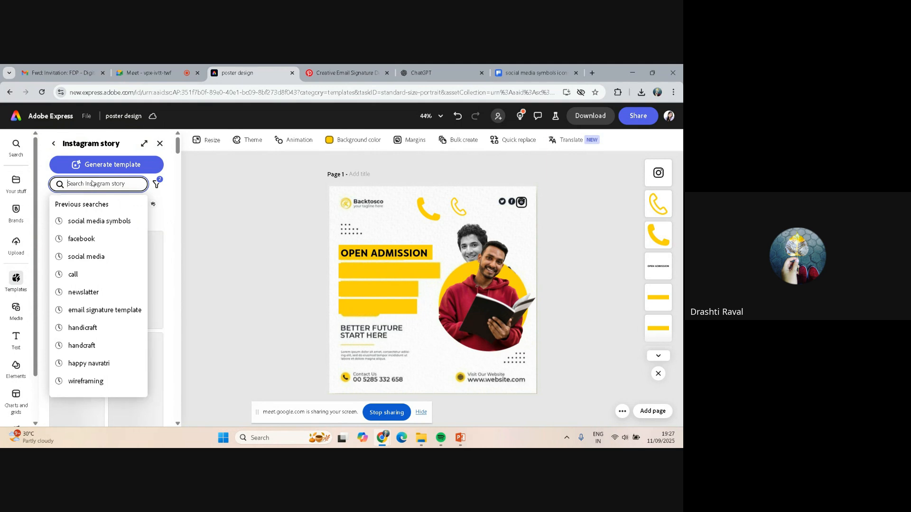
left_click(121, 310)
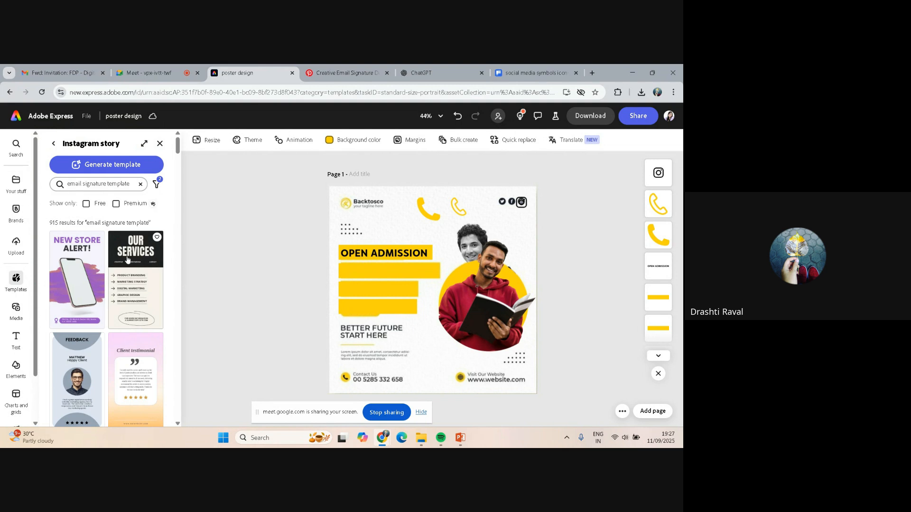
scroll(127, 260, "down", 5)
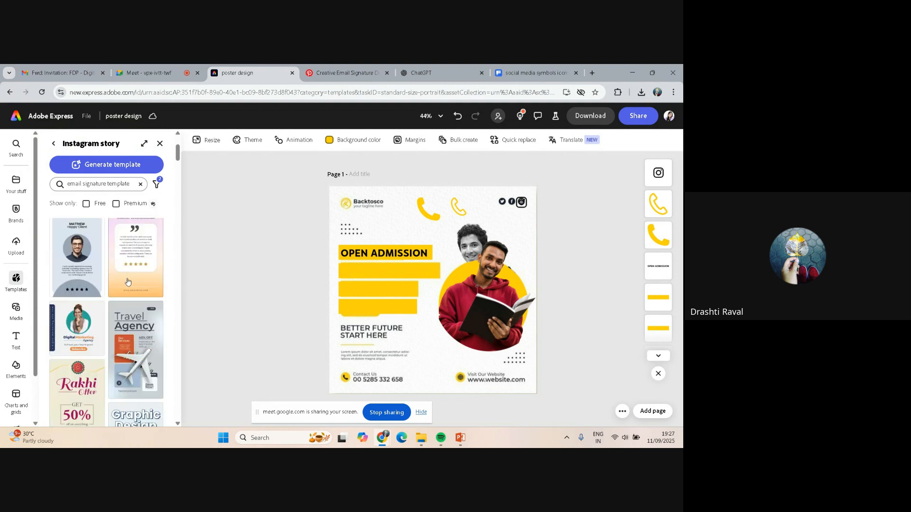
scroll(127, 281, "down", 2)
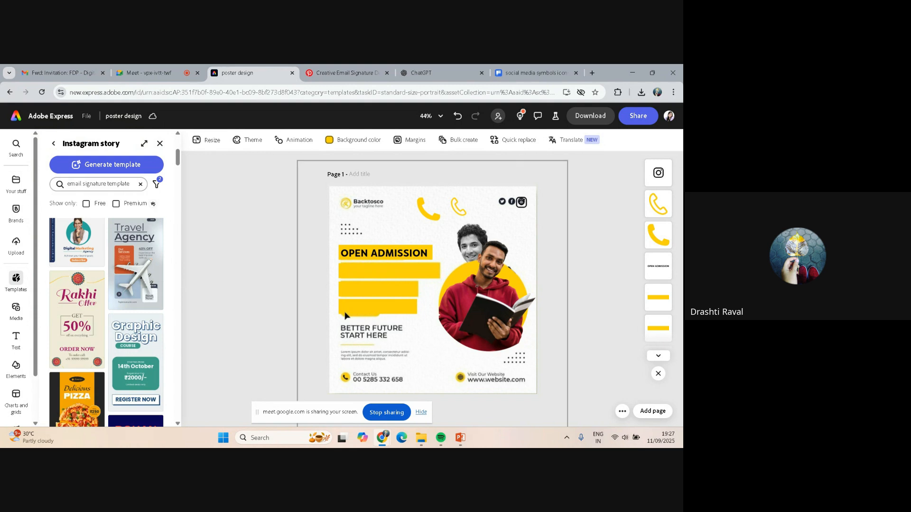
Look through the template results for "email signature template" in the poster design
scroll(64, 273, "down", 1)
scroll(64, 273, "down", 5)
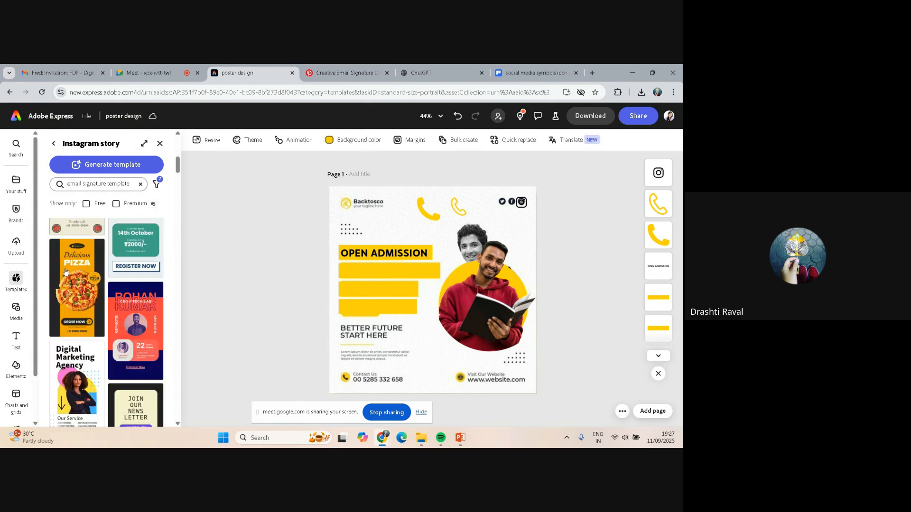
scroll(107, 269, "down", 5)
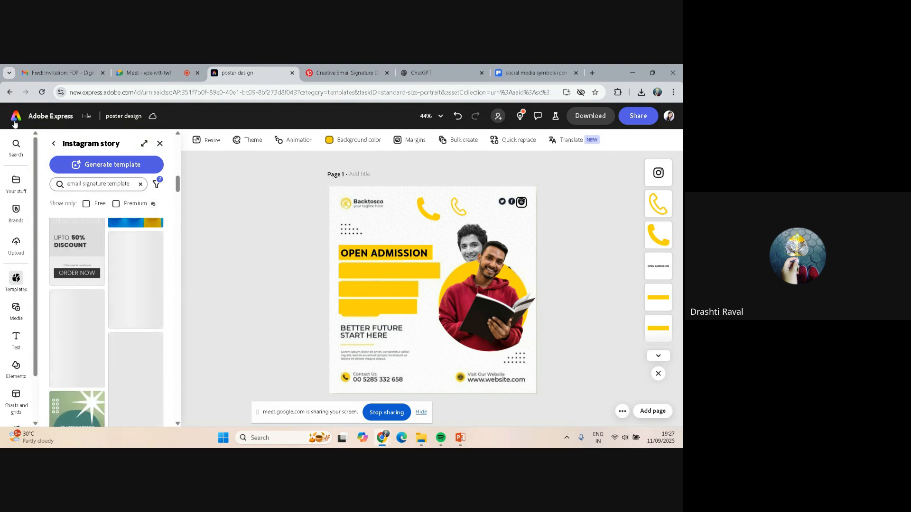
Leave the poster design, go to the home page and look over its tools and template sections
left_click(8, 92)
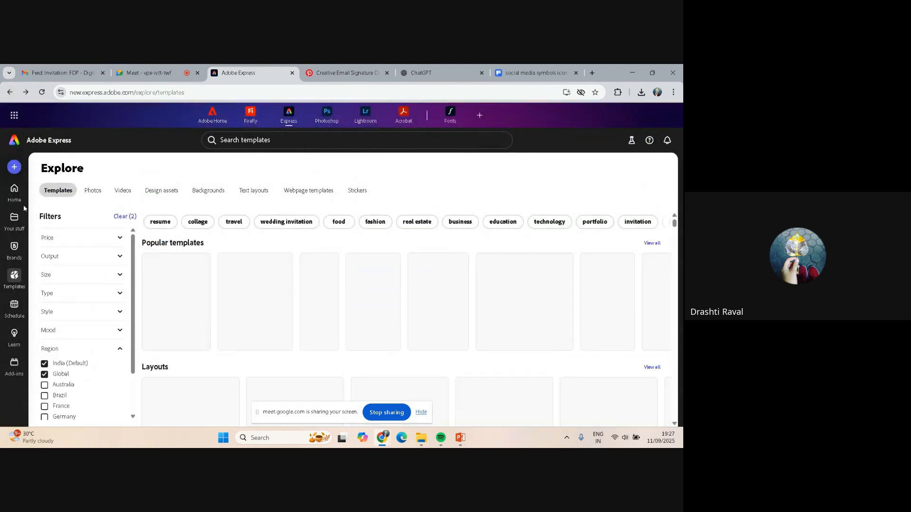
left_click(14, 188)
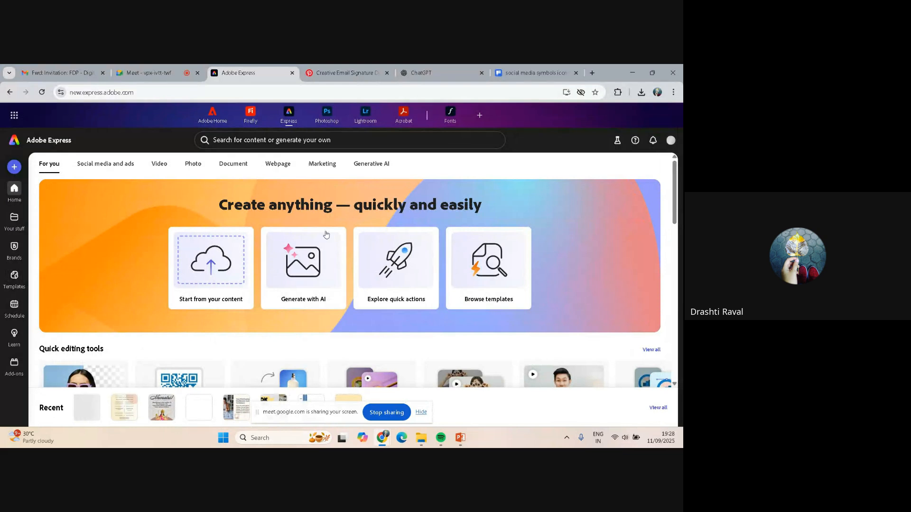
scroll(551, 224, "down", 8)
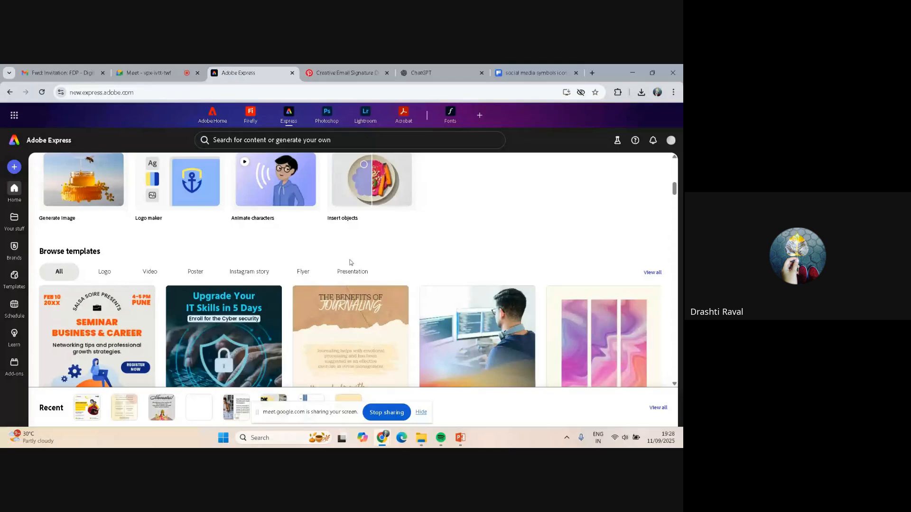
scroll(351, 265, "up", 4)
scroll(351, 264, "up", 3)
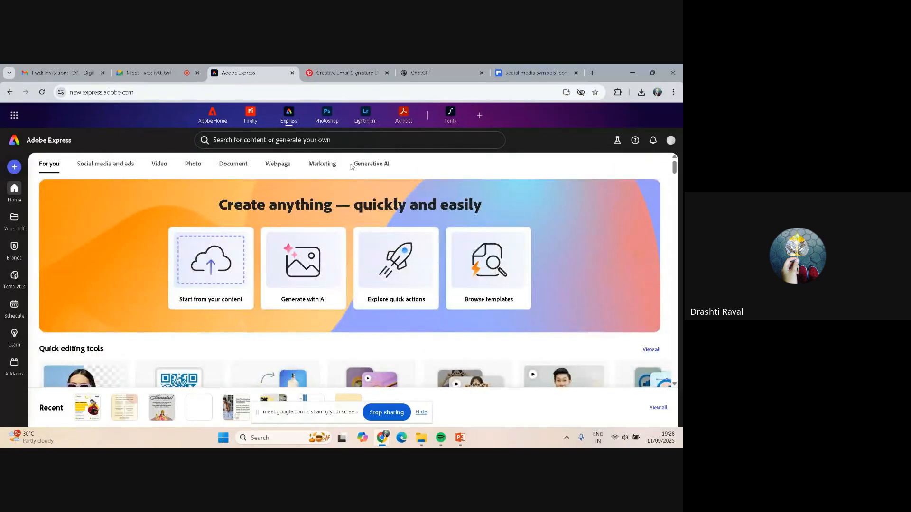
Search the template library for "email signature template", reusing the previous search
left_click(10, 279)
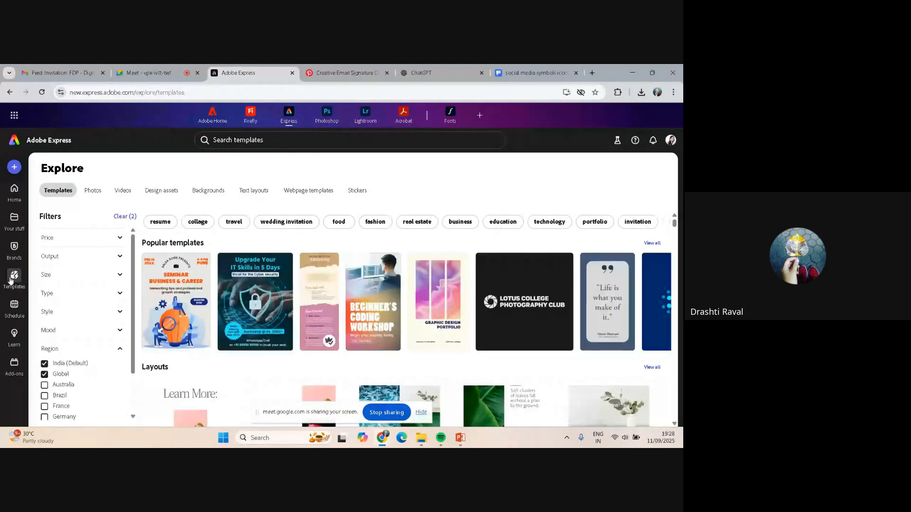
left_click(296, 134)
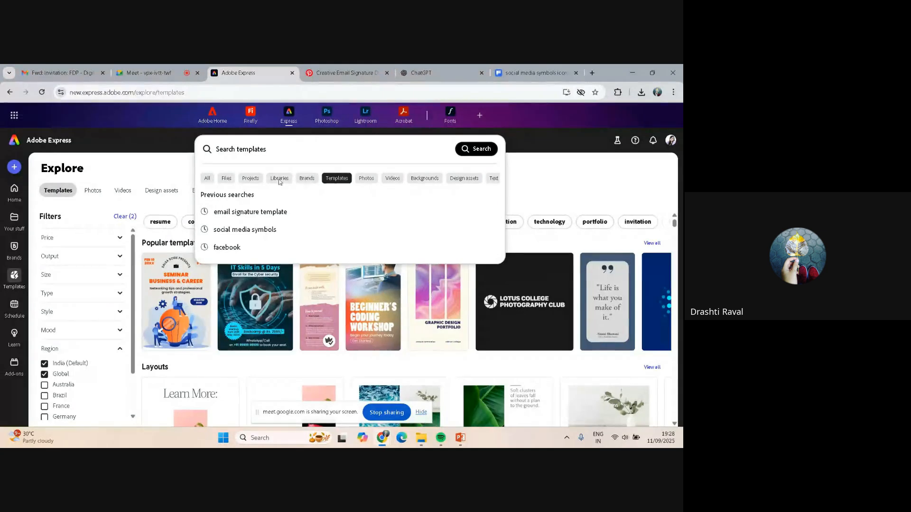
left_click(275, 213)
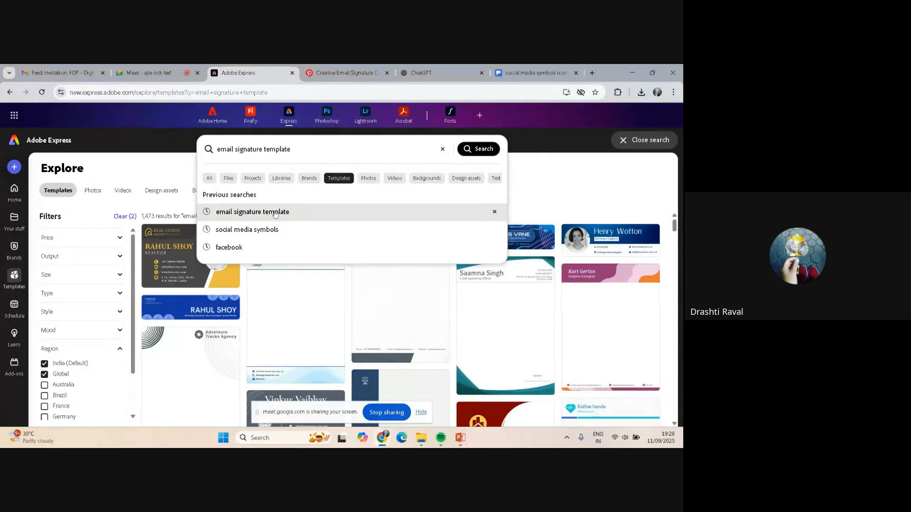
left_click(565, 179)
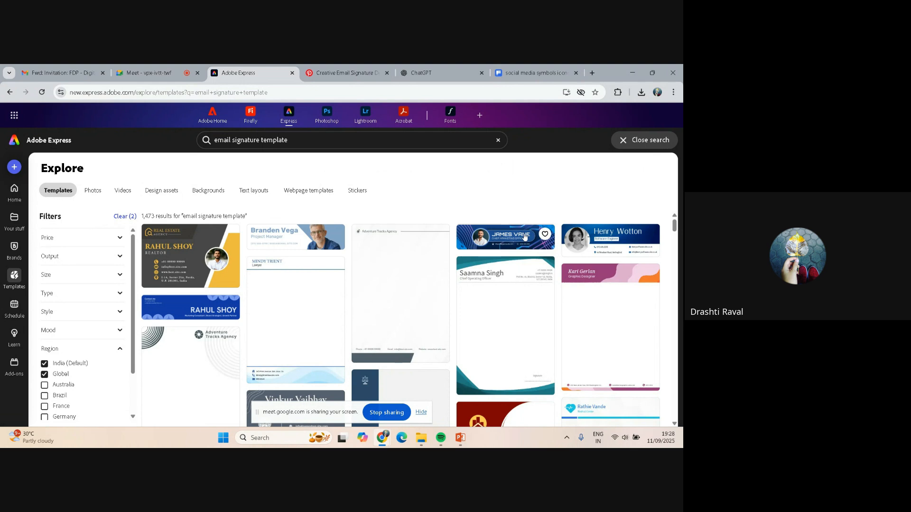
Find the Navy Blue Financial Planner LinkedIn Cover Image template among the results and open it for customizing
scroll(612, 234, "down", 4)
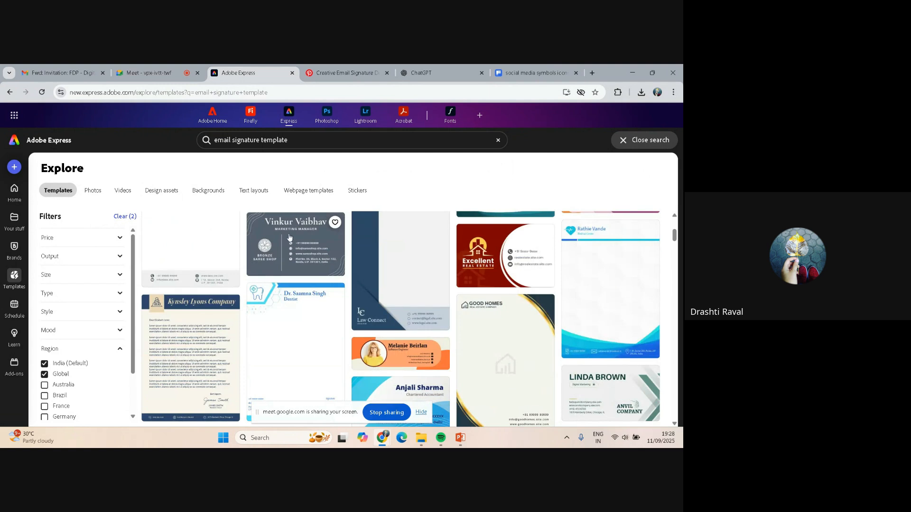
scroll(633, 249, "down", 6)
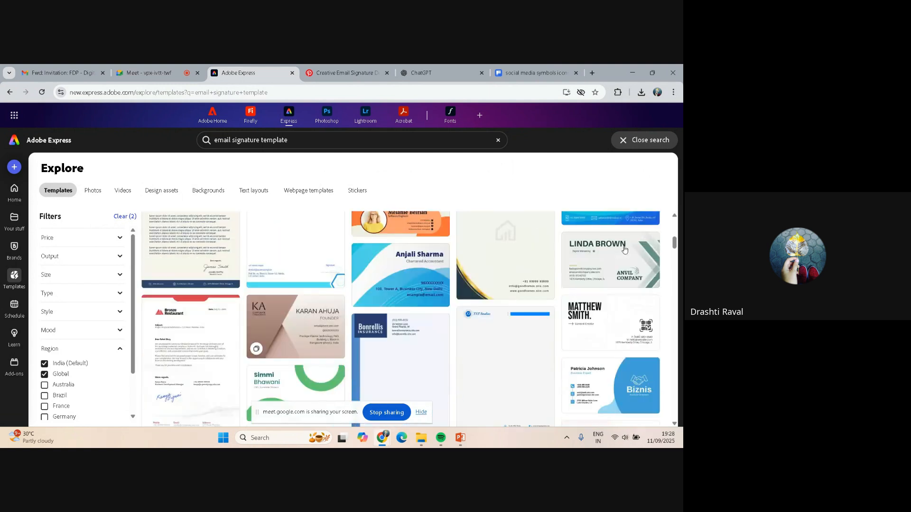
scroll(622, 247, "down", 3)
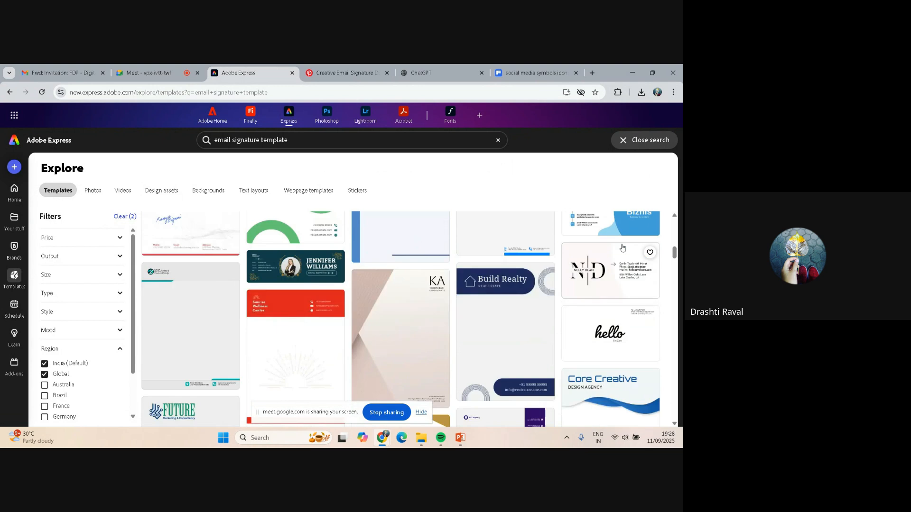
scroll(622, 247, "down", 5)
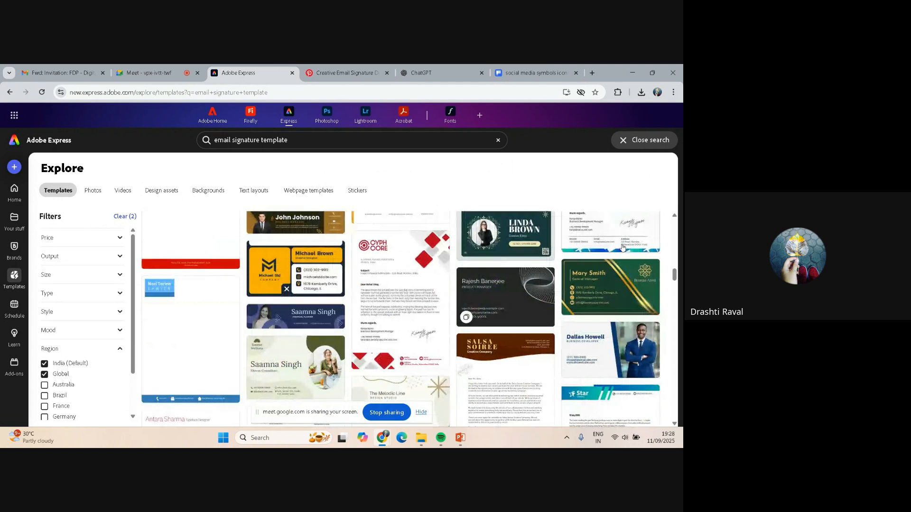
scroll(622, 248, "down", 3)
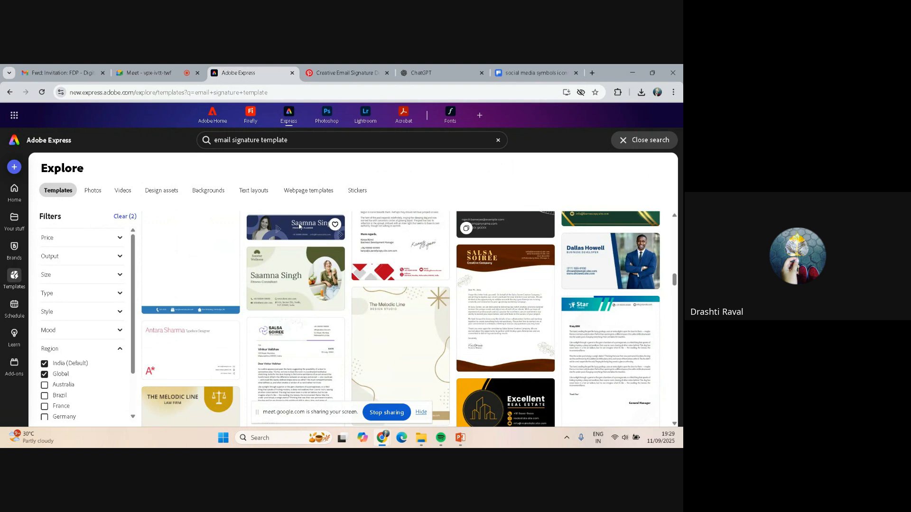
left_click(299, 227)
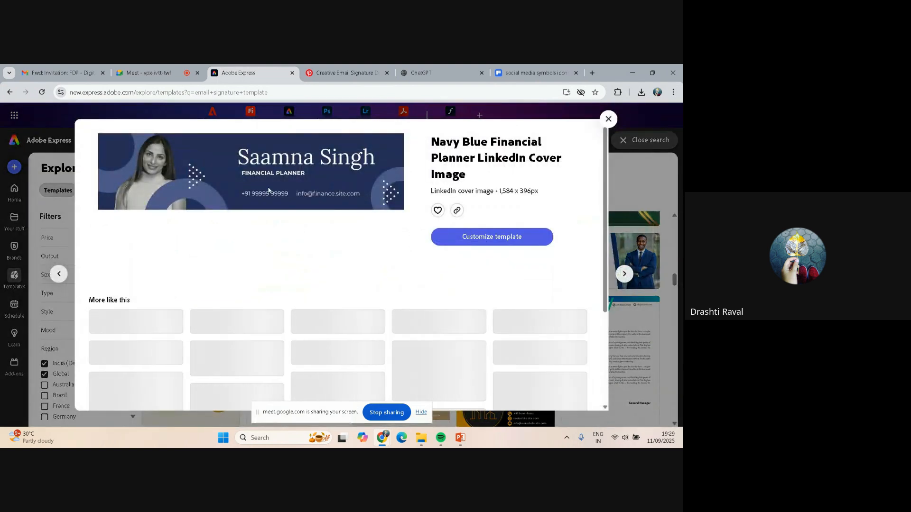
left_click(531, 237)
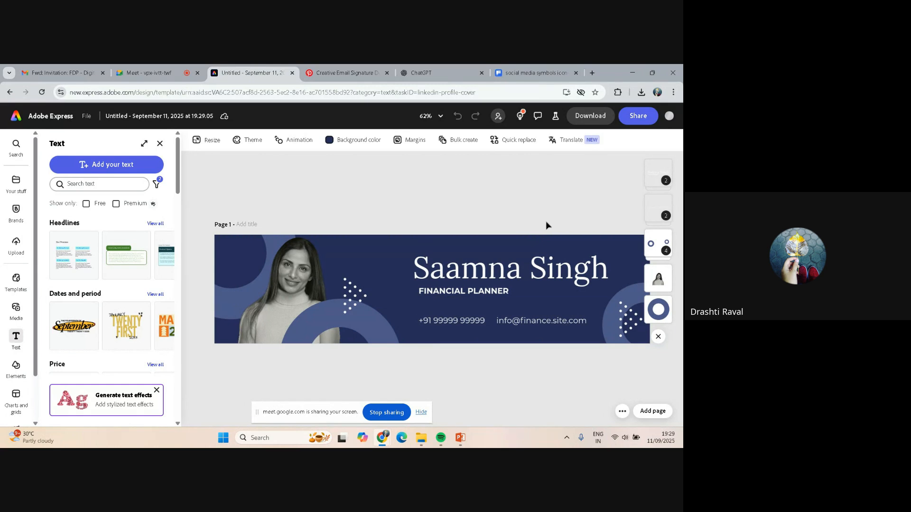
Leave the LinkedIn cover design and check the email signature reference on Pinterest, returning to Adobe Express
mouse_move(465, 67)
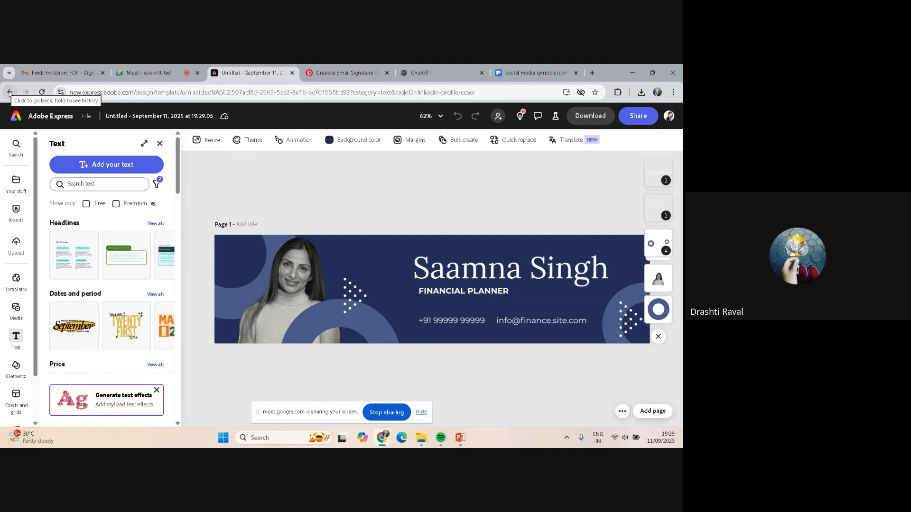
left_click(9, 92)
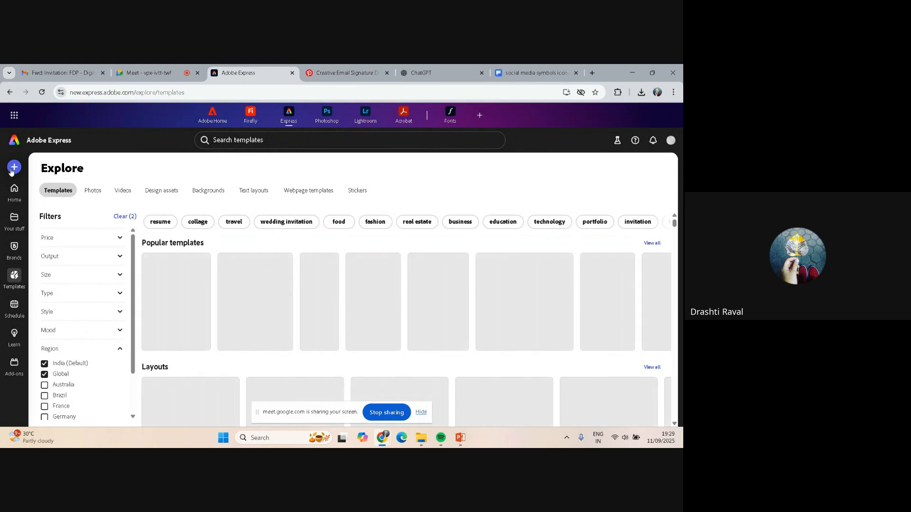
left_click(344, 72)
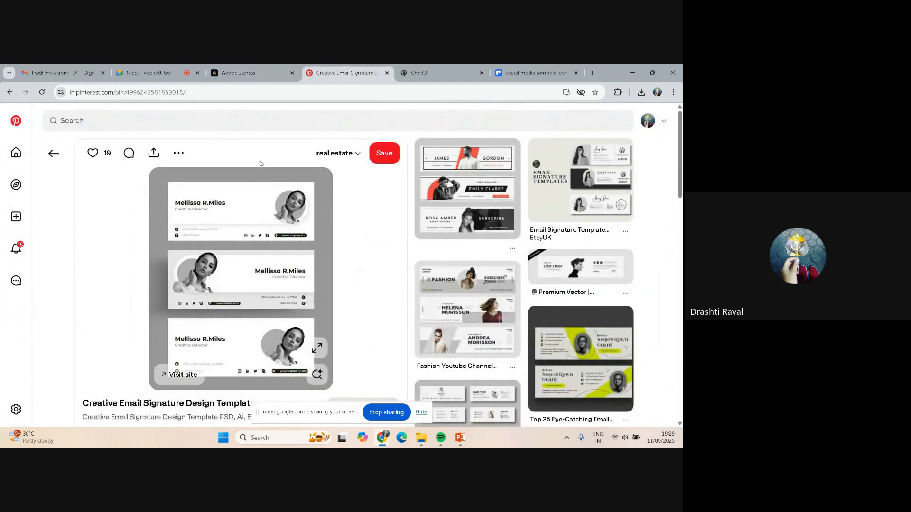
left_click(251, 71)
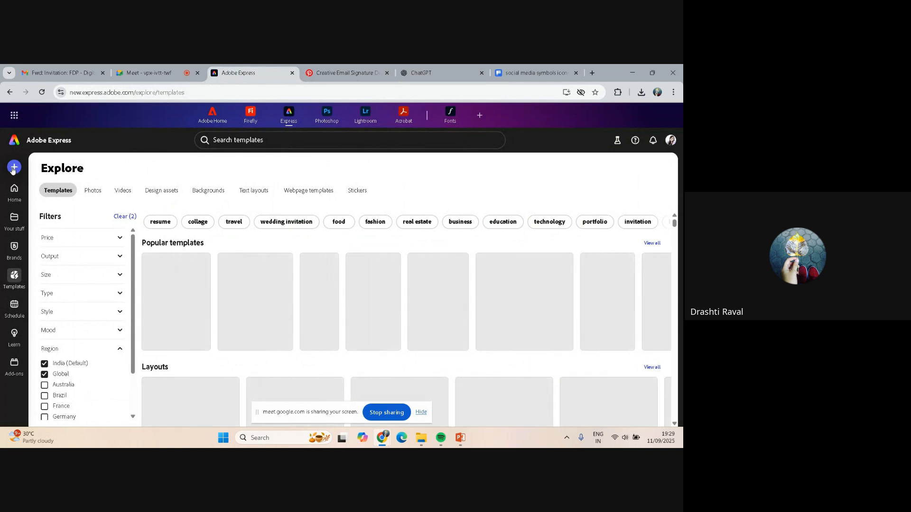
Start a new creation and look through the standard and suggested formats
left_click(14, 168)
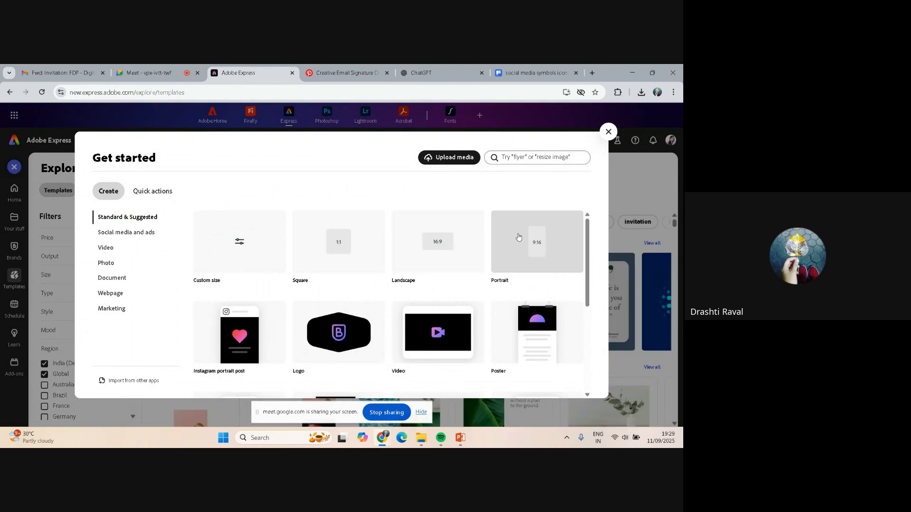
scroll(550, 227, "down", 3)
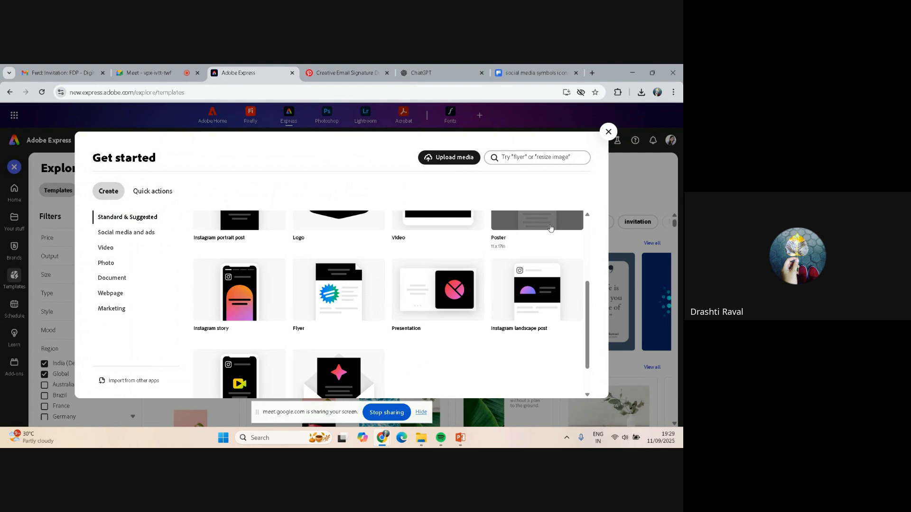
scroll(550, 227, "down", 1)
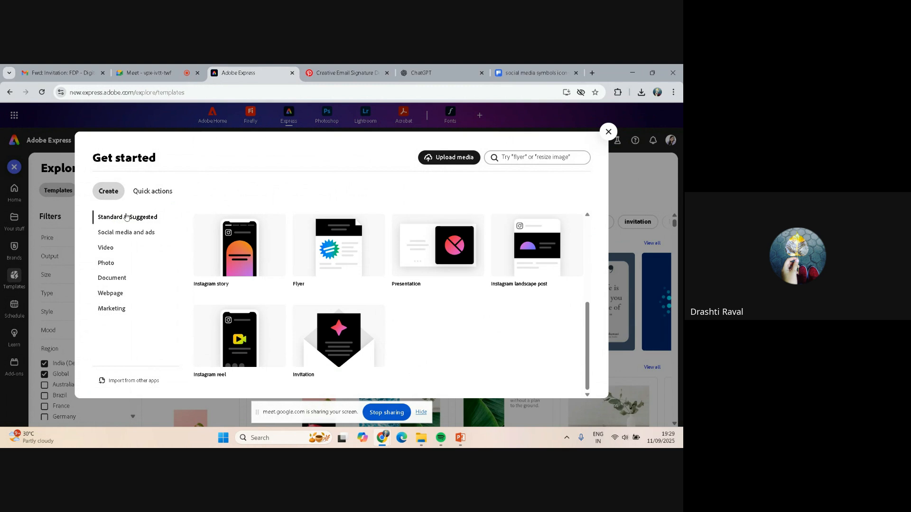
scroll(398, 228, "up", 5)
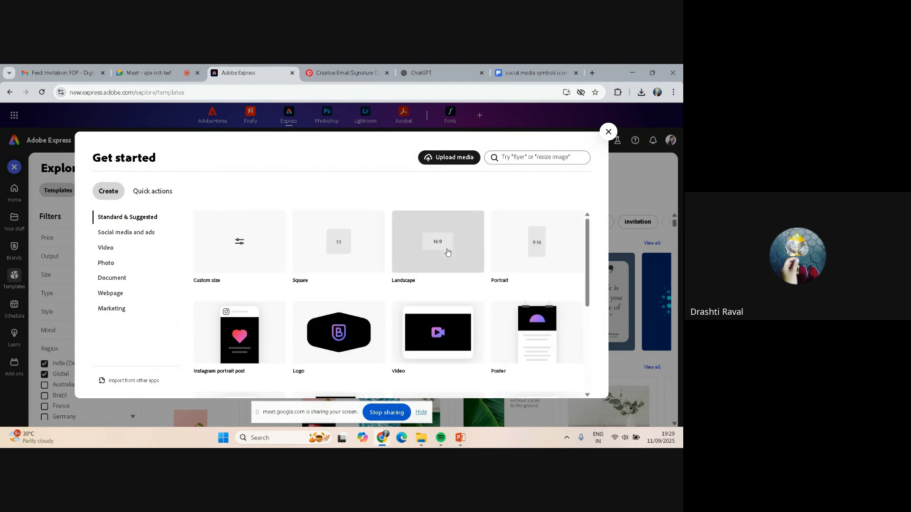
Search the creation formats for "email signature" and clear the search
left_click(531, 159)
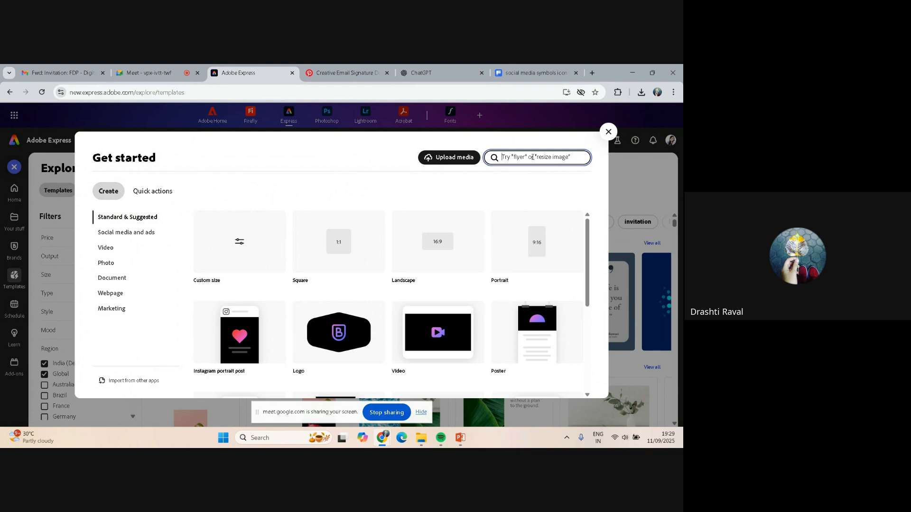
type("email")
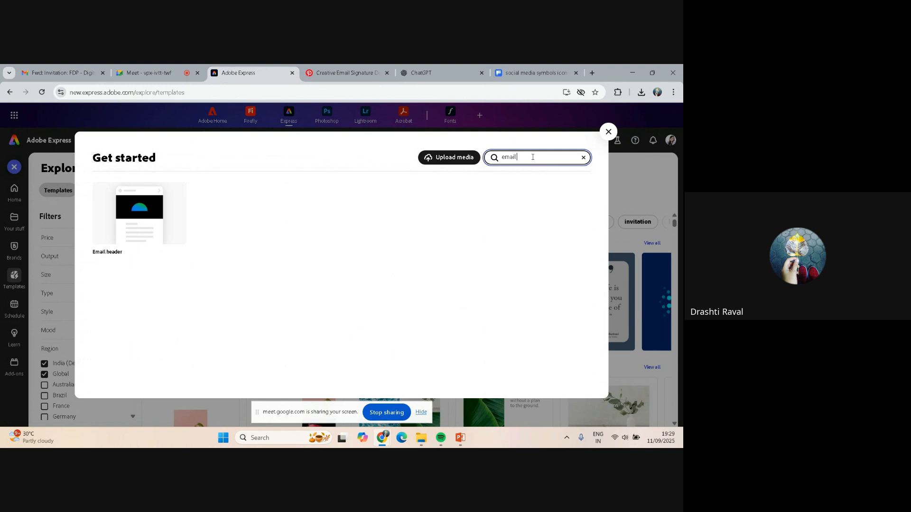
type(" signature")
mouse_move(122, 223)
key("BackSpace")
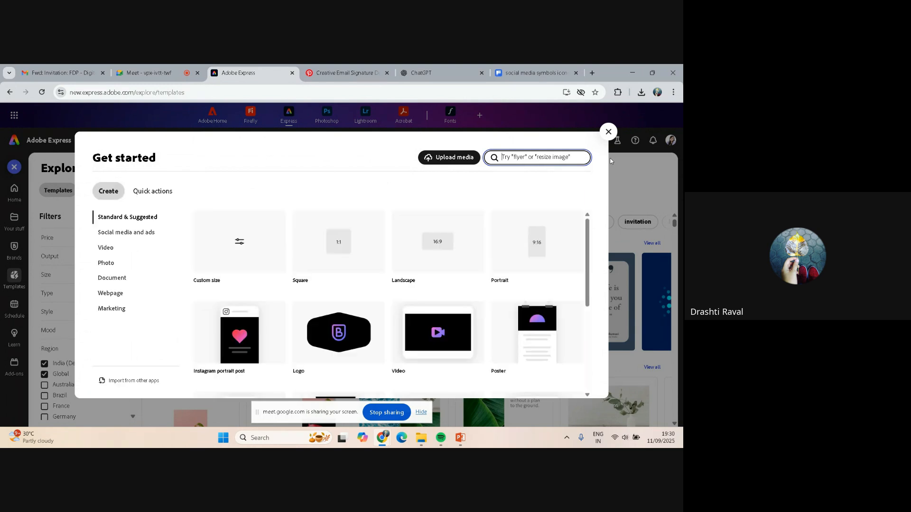
Look through the standard, social media and ads, and document creation formats for an email signature format, then leave the format chooser
scroll(544, 232, "down", 3)
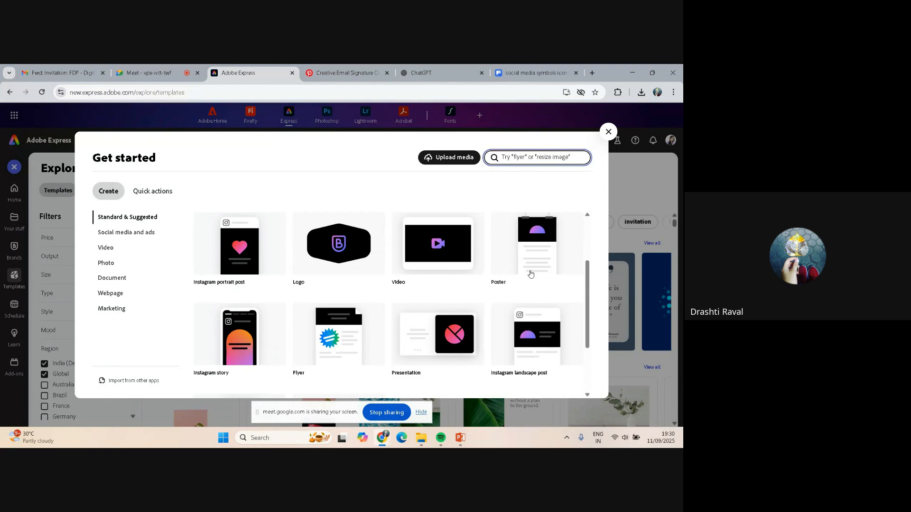
scroll(531, 274, "down", 1)
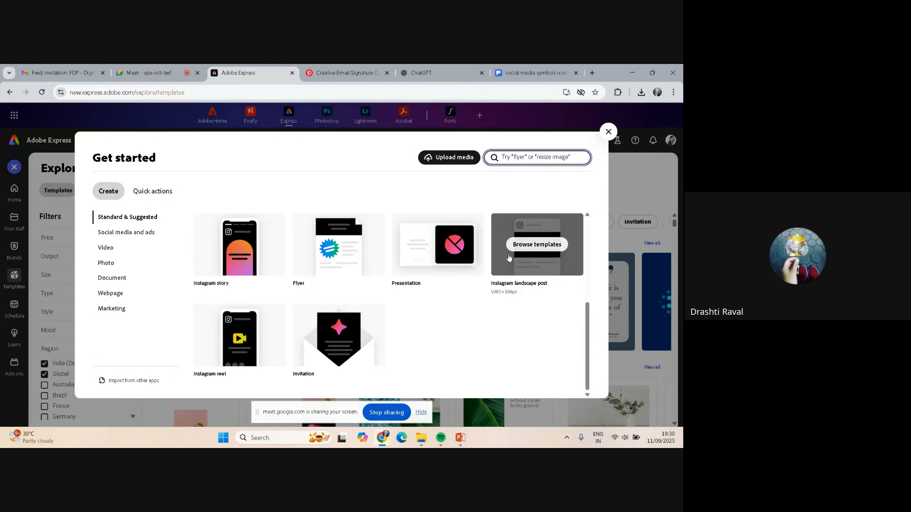
left_click(125, 235)
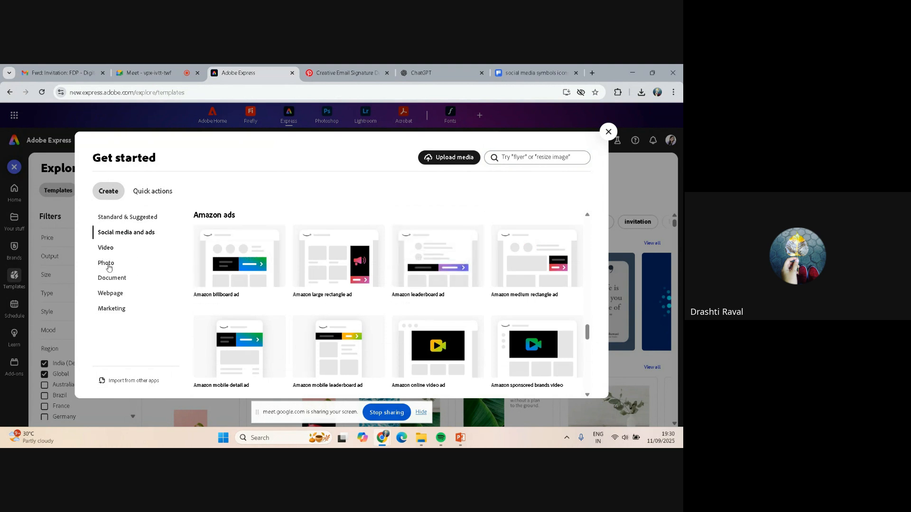
left_click(108, 281)
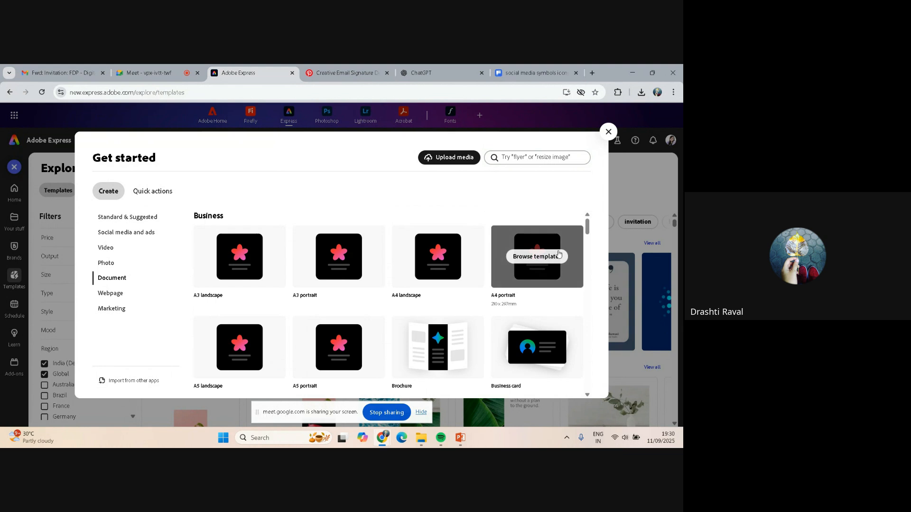
scroll(559, 255, "down", 2)
scroll(558, 254, "down", 1)
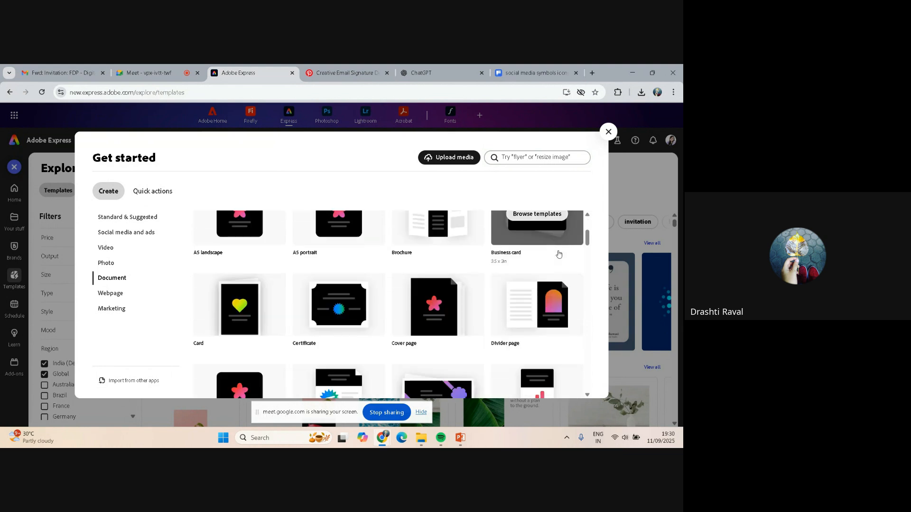
scroll(559, 254, "down", 4)
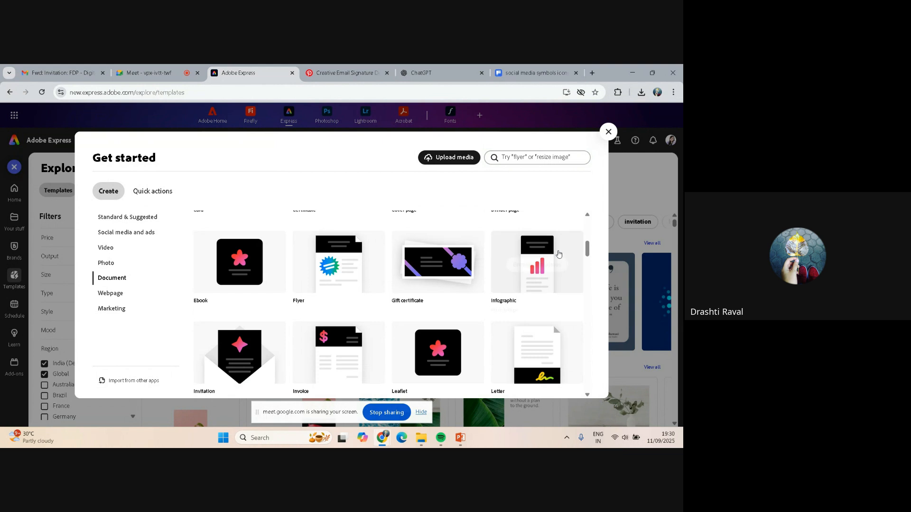
scroll(559, 254, "down", 2)
scroll(559, 254, "down", 3)
scroll(559, 254, "down", 5)
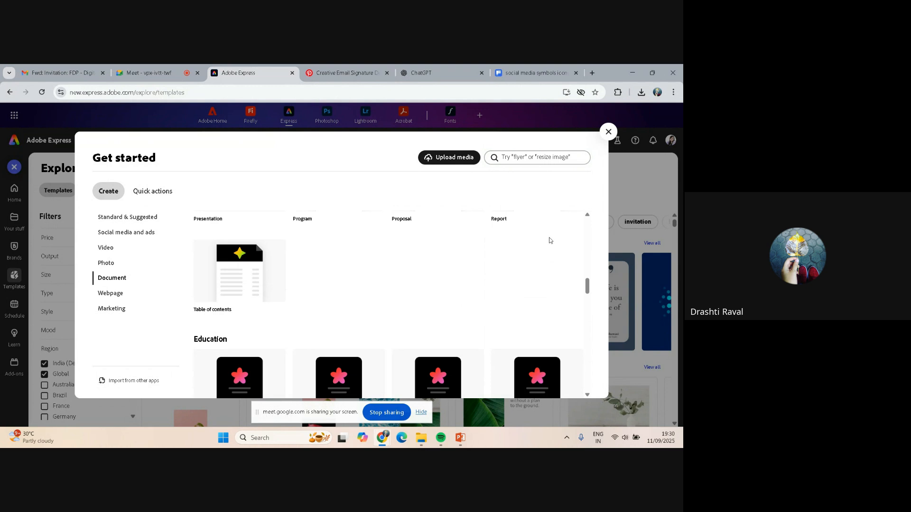
left_click(609, 132)
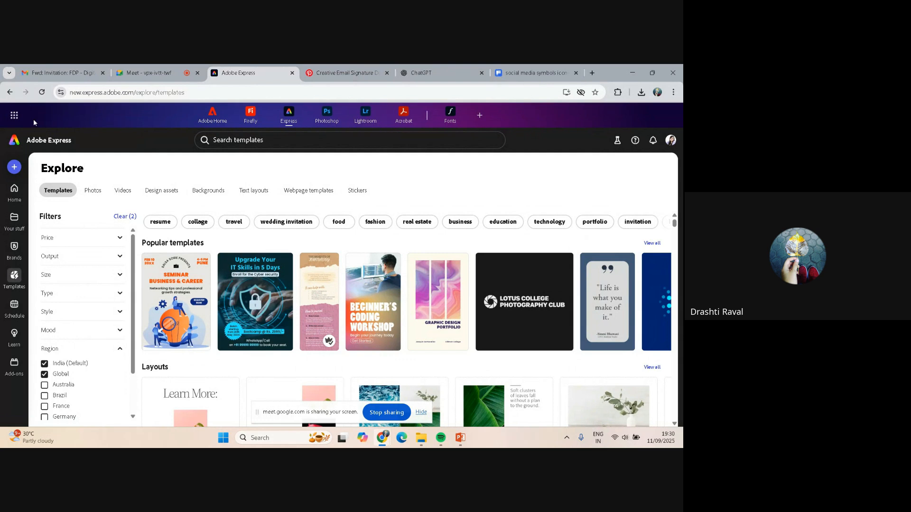
Search the templates for "email signature template" using the previous search
scroll(340, 265, "down", 5)
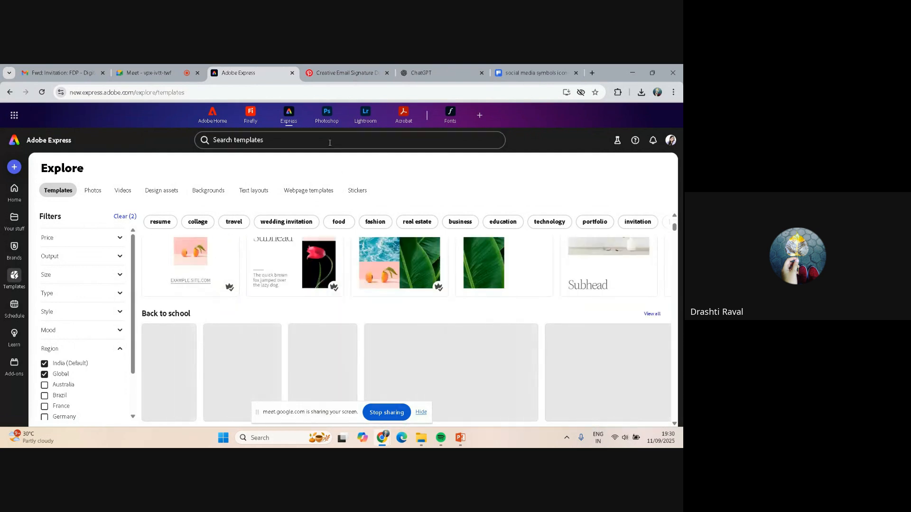
left_click(329, 142)
left_click(252, 210)
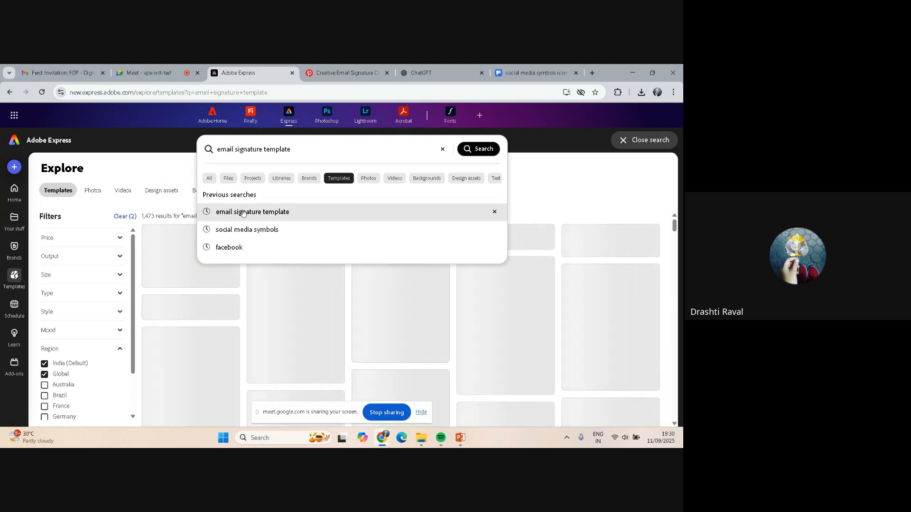
left_click(574, 204)
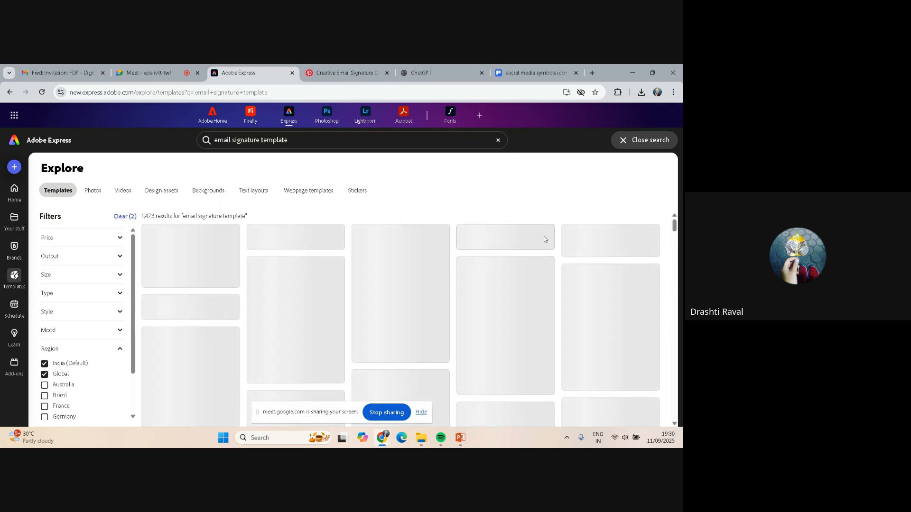
Browse the email signature template results for a suitable banner-style layout
scroll(543, 237, "down", 1)
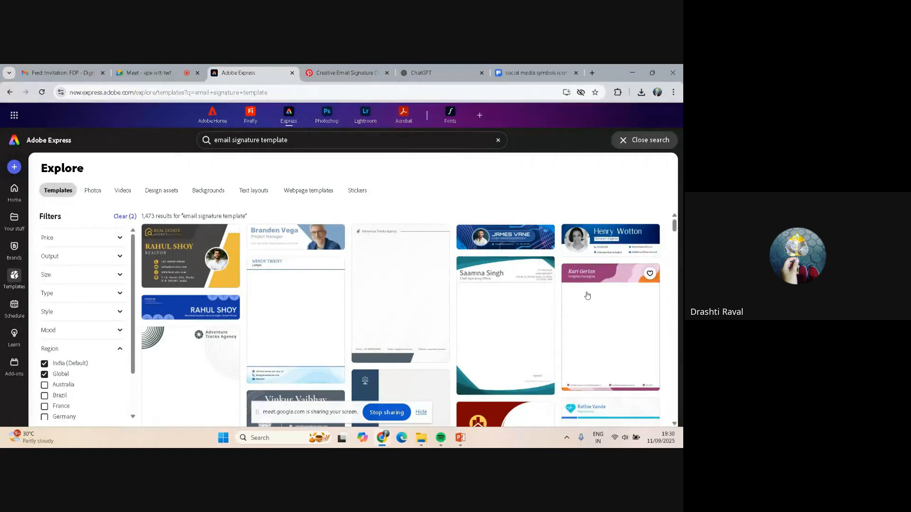
scroll(587, 296, "down", 4)
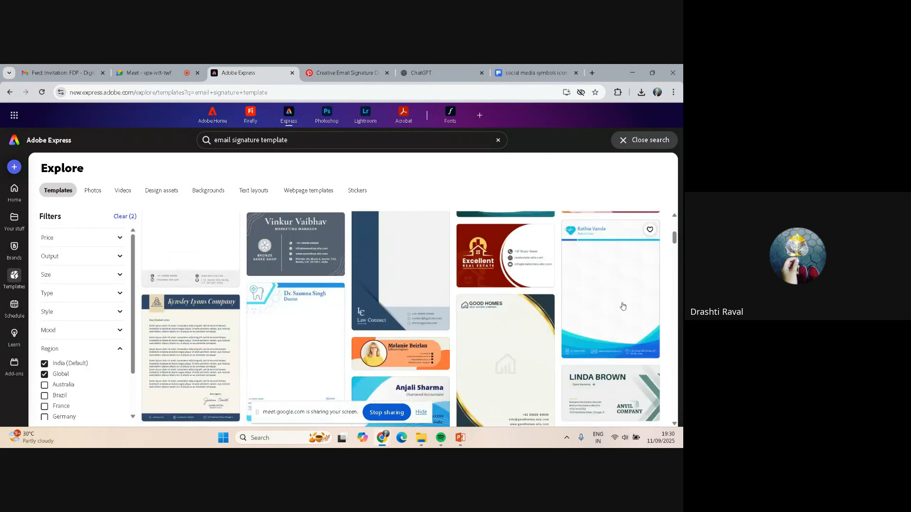
scroll(618, 317, "down", 1)
scroll(623, 306, "down", 7)
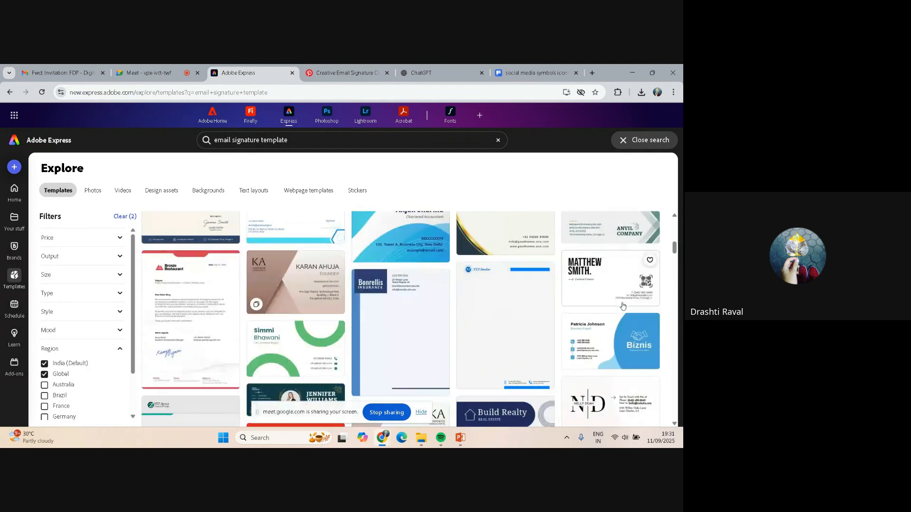
scroll(623, 306, "down", 1)
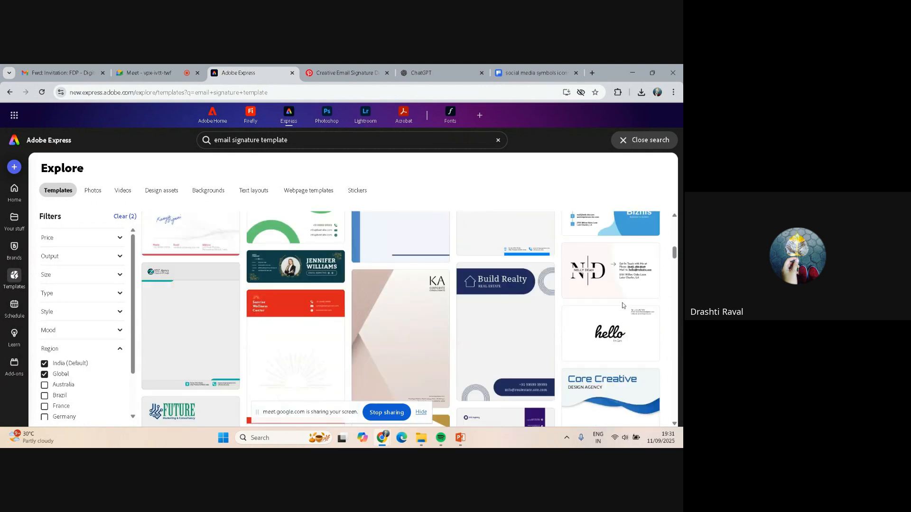
scroll(623, 306, "down", 2)
scroll(623, 306, "up", 2)
scroll(623, 306, "down", 6)
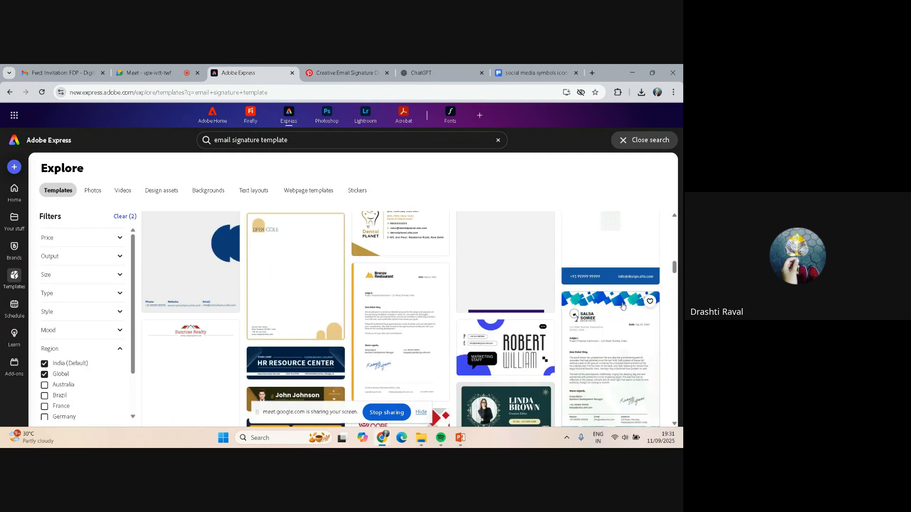
scroll(623, 306, "down", 3)
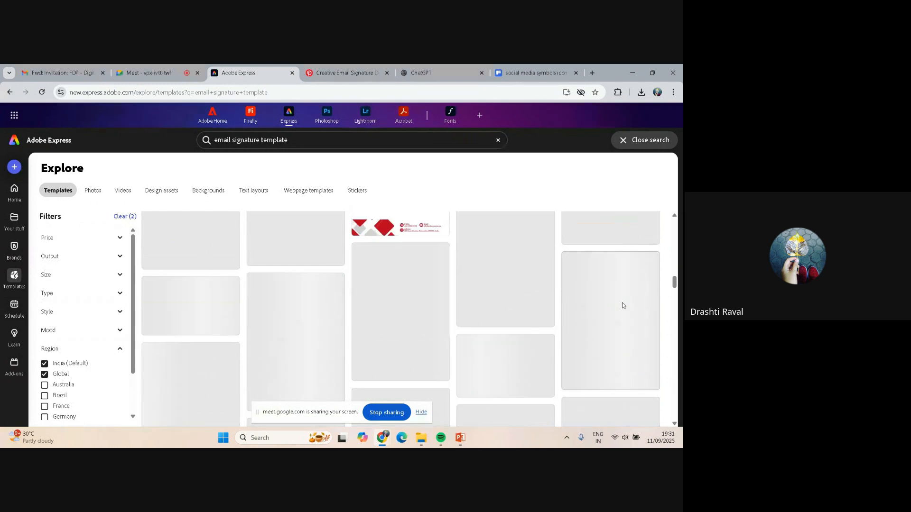
scroll(623, 306, "up", 4)
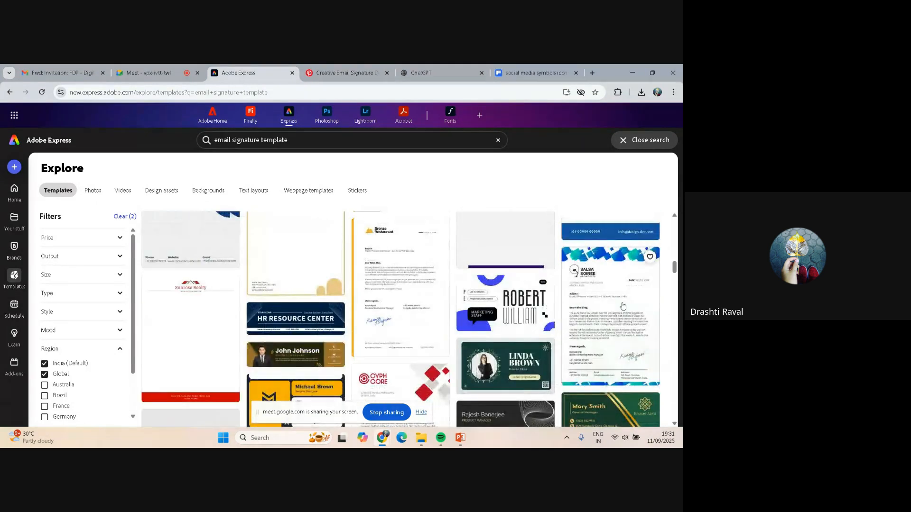
scroll(622, 306, "down", 5)
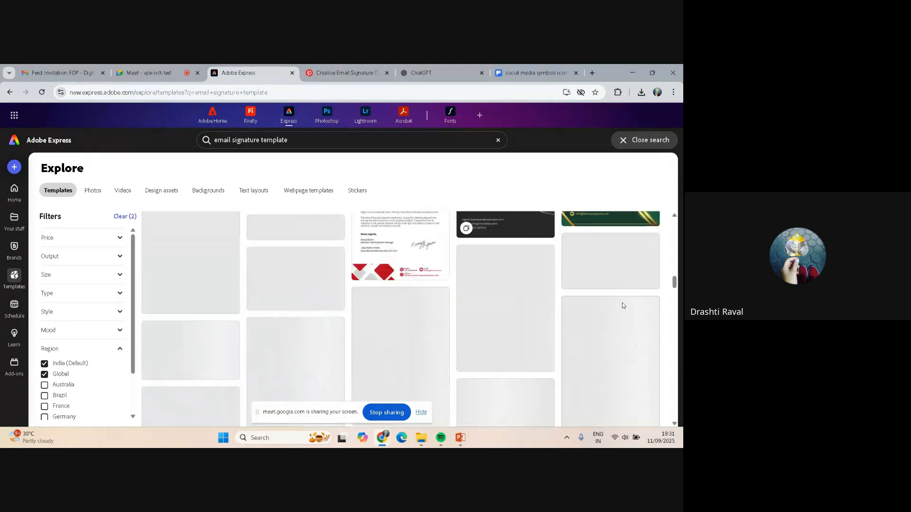
Search Google for "gmail email signature size" in a new browser tab
left_click(551, 69)
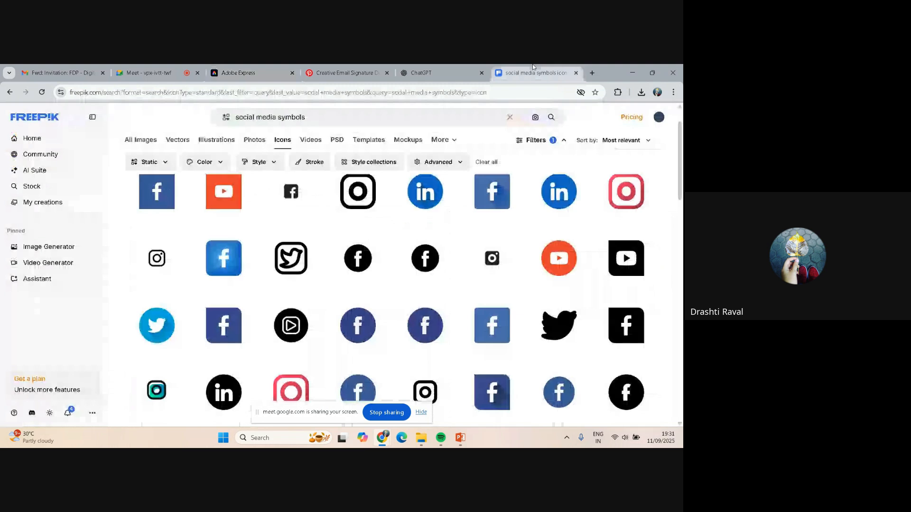
left_click(593, 73)
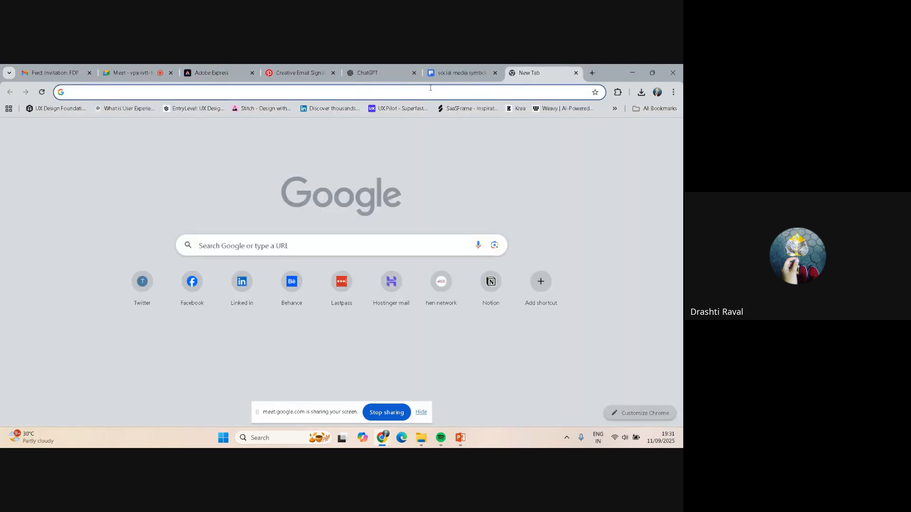
type("gm")
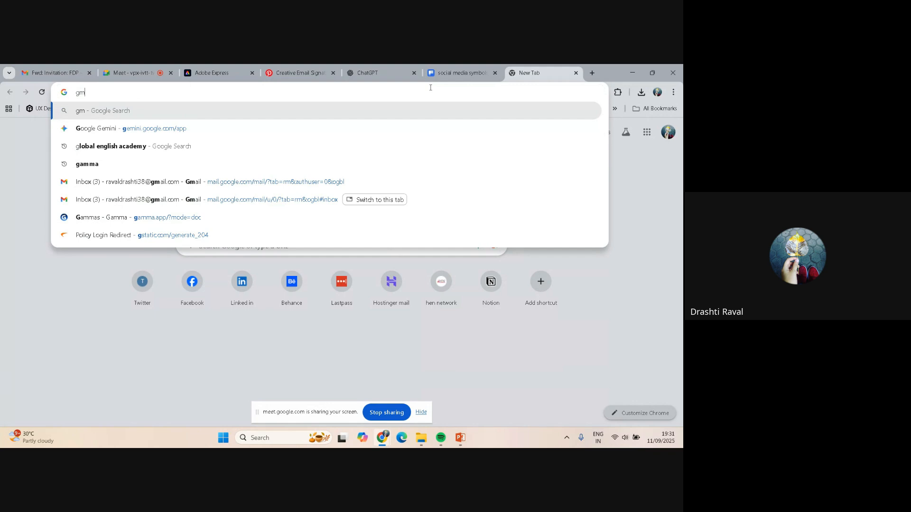
type("ail email ")
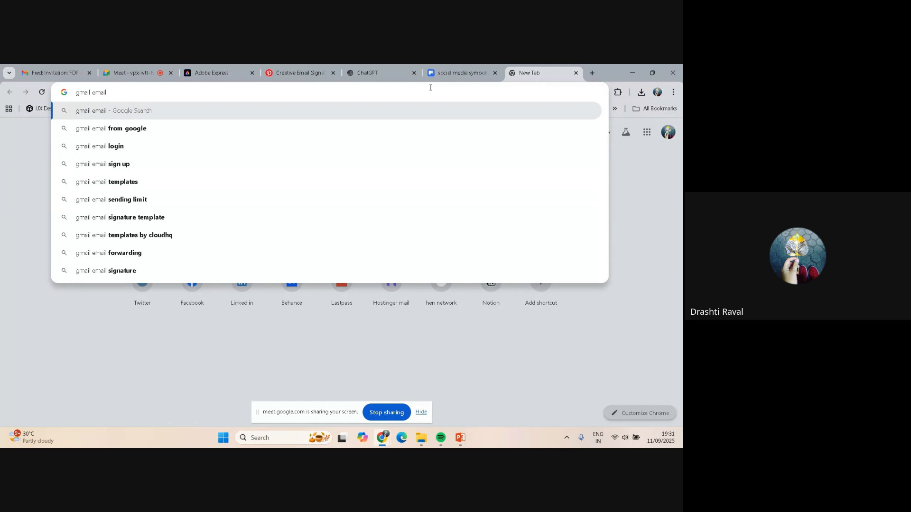
type("signa")
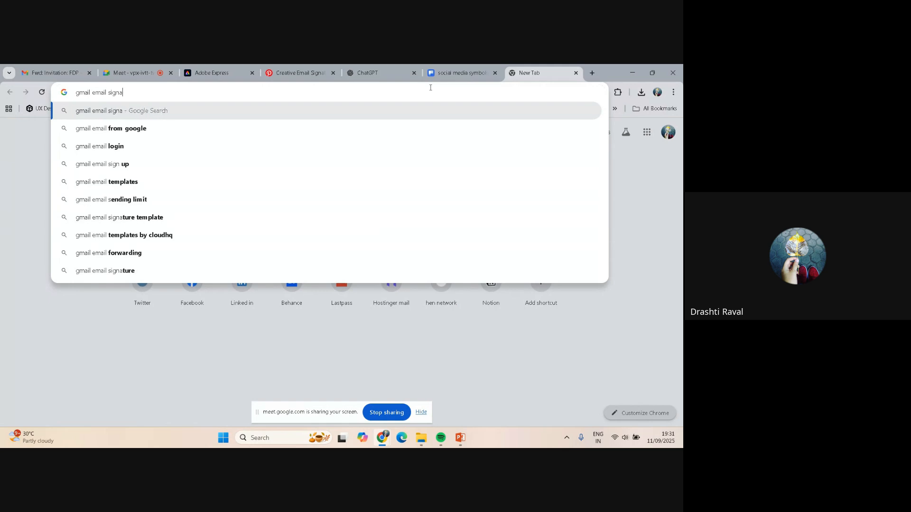
type("ture ")
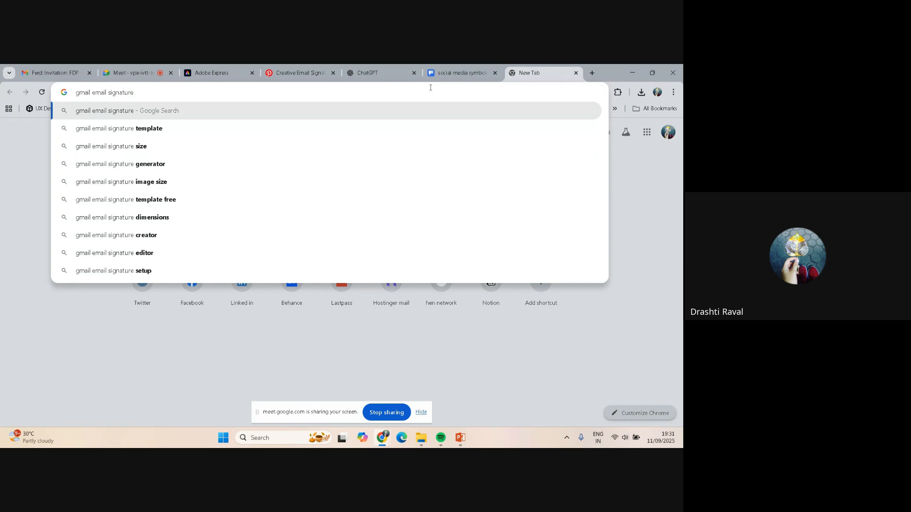
type("size")
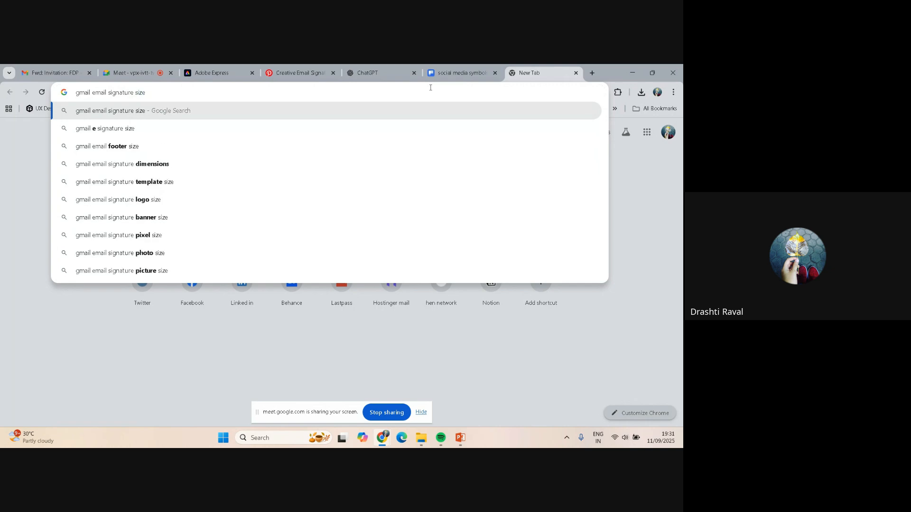
key("Return")
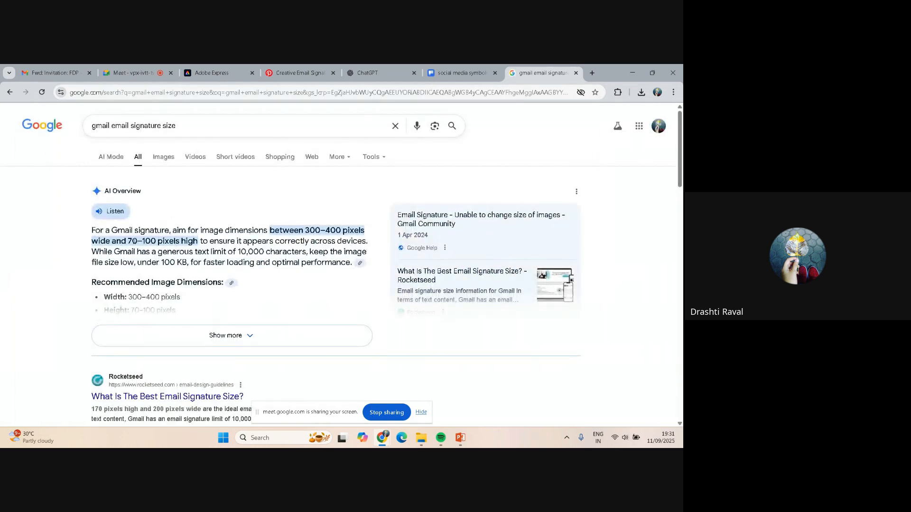
Examine the recommended image dimensions and expand the overview of Gmail signature size guidelines
left_click_drag(128, 241, 180, 242)
left_click(310, 295)
left_click(195, 129)
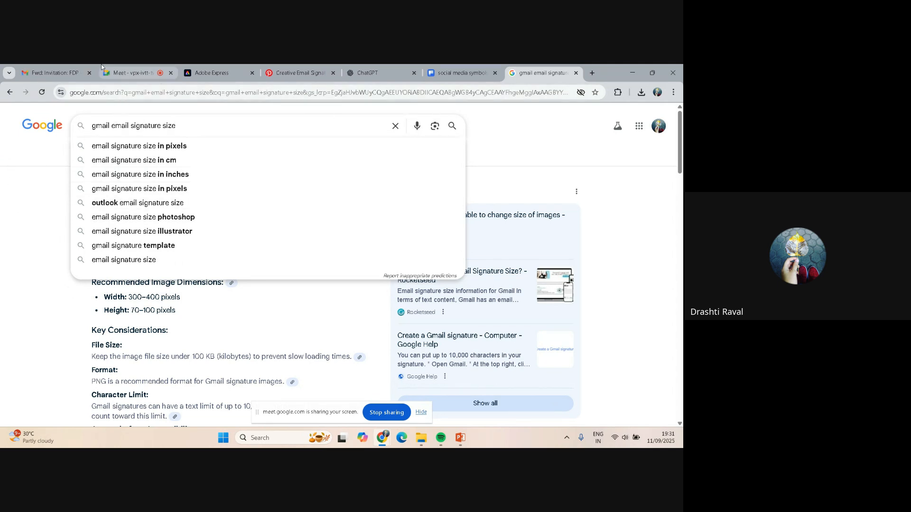
Return to Adobe Express, find the lavender floral designer banner with a portrait photo among the results and open it for customizing
left_click(210, 71)
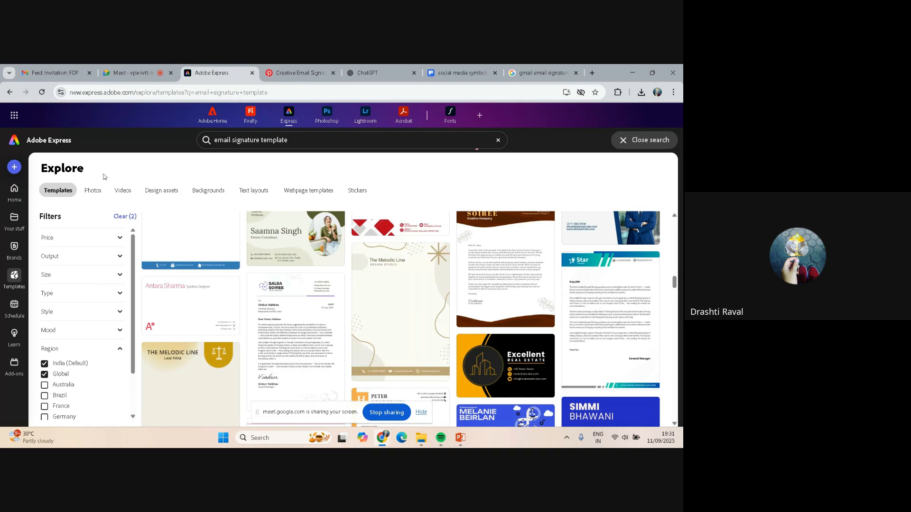
scroll(614, 280, "down", 5)
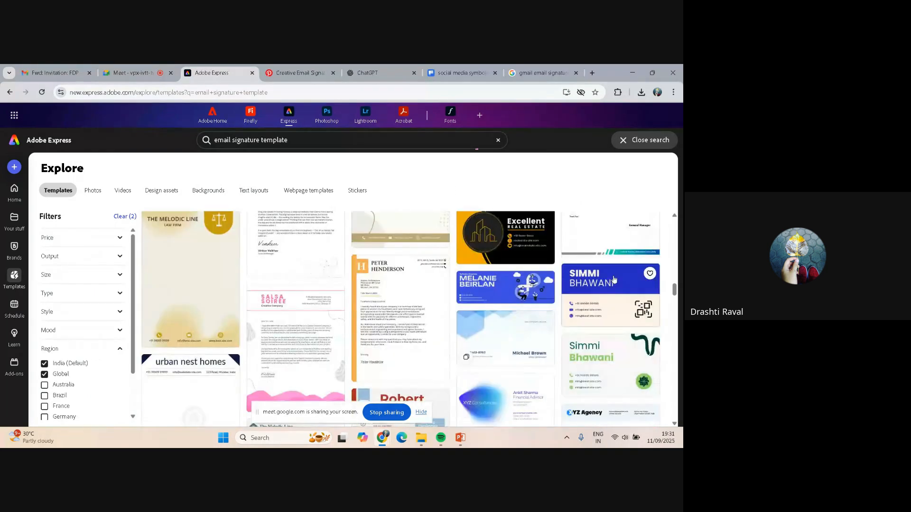
scroll(614, 280, "down", 3)
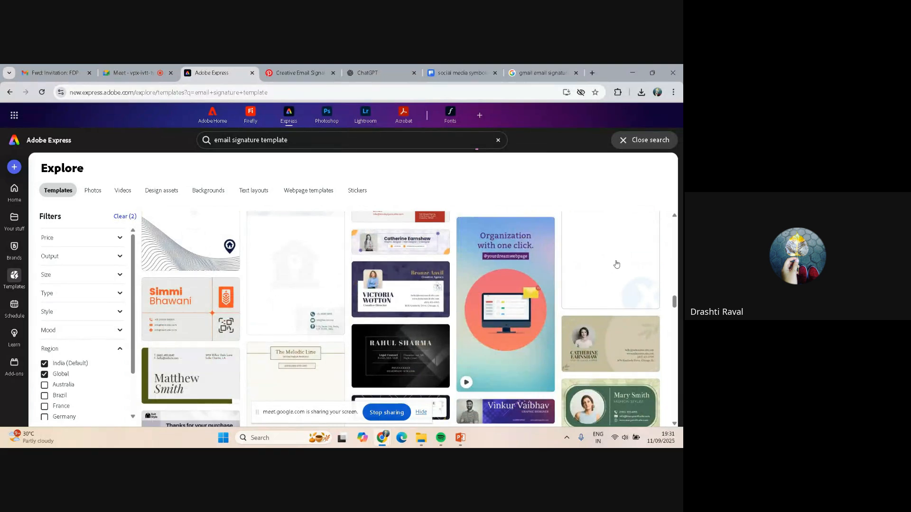
scroll(616, 264, "up", 1)
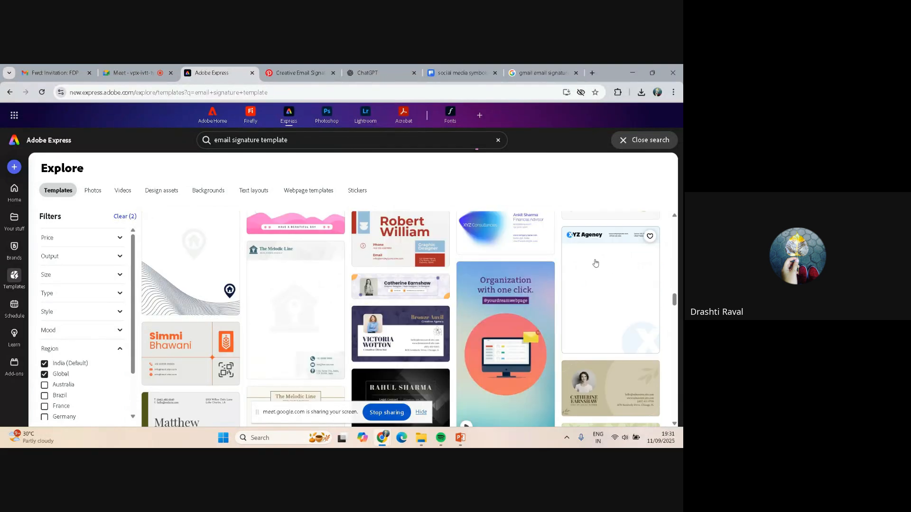
left_click(385, 287)
left_click(483, 241)
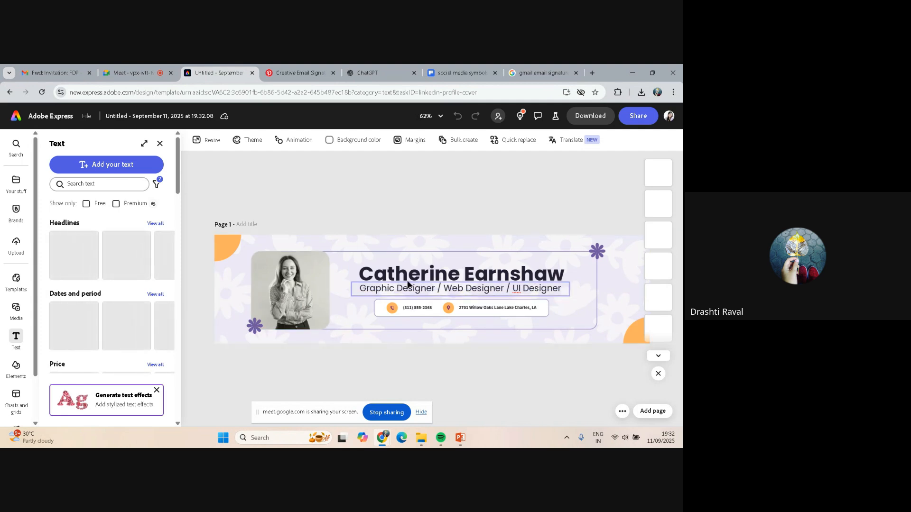
Hide the screen-sharing notice and add a second blank page of the same size to the banner design
left_click(421, 412)
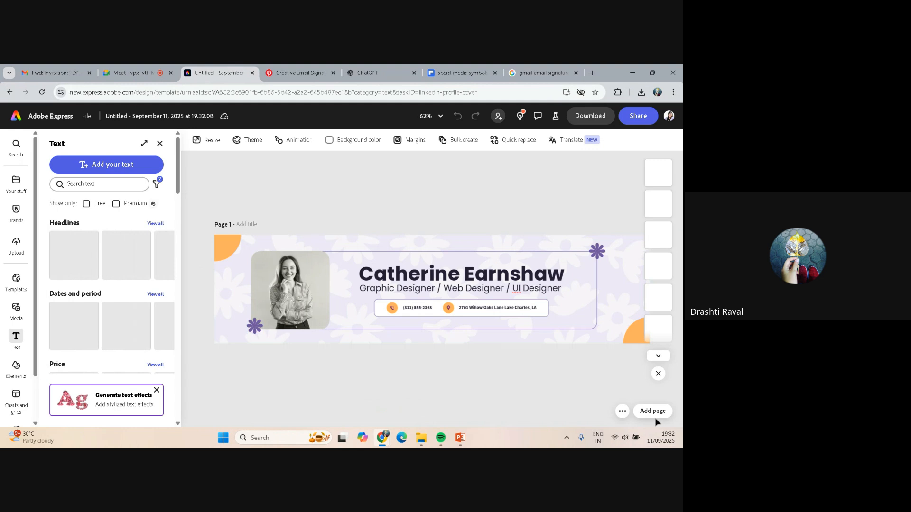
mouse_move(658, 416)
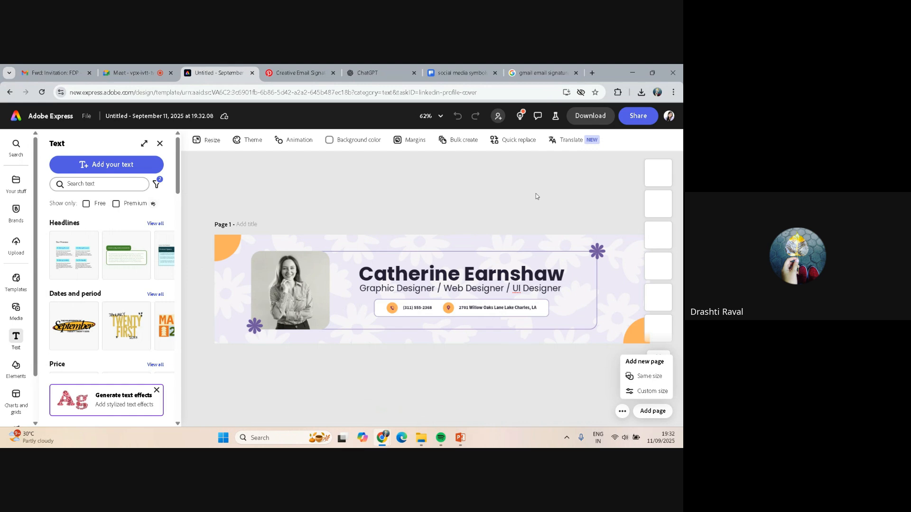
left_click(648, 377)
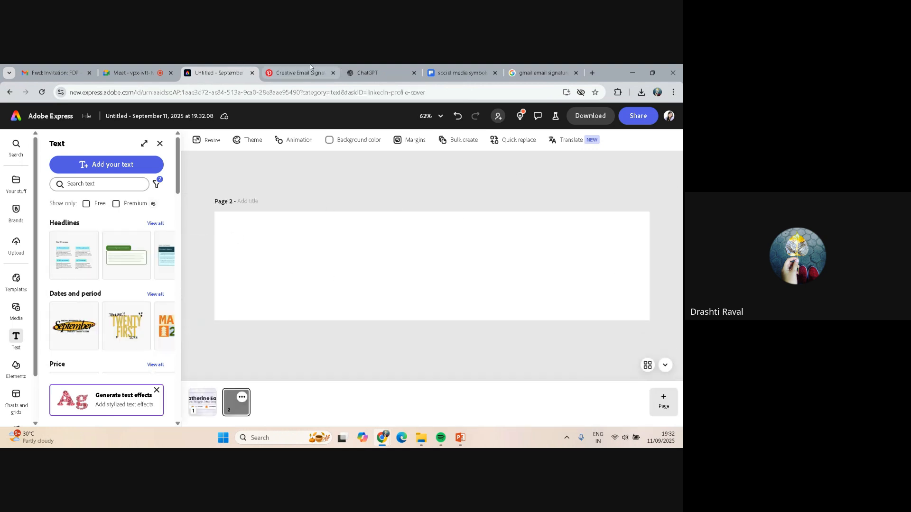
Copy the gray three-banner email signature image from the Pinterest pin and paste it onto page 2 in Adobe Express
left_click(297, 72)
right_click(219, 219)
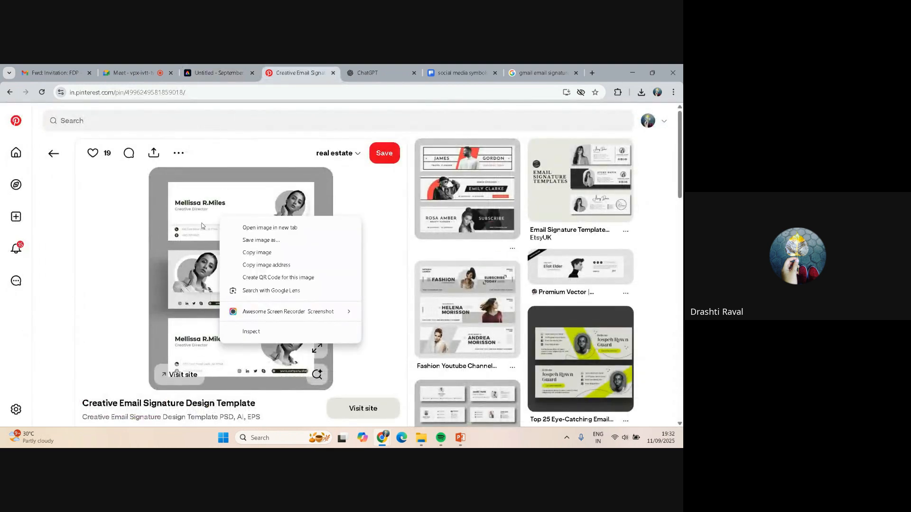
left_click(108, 225)
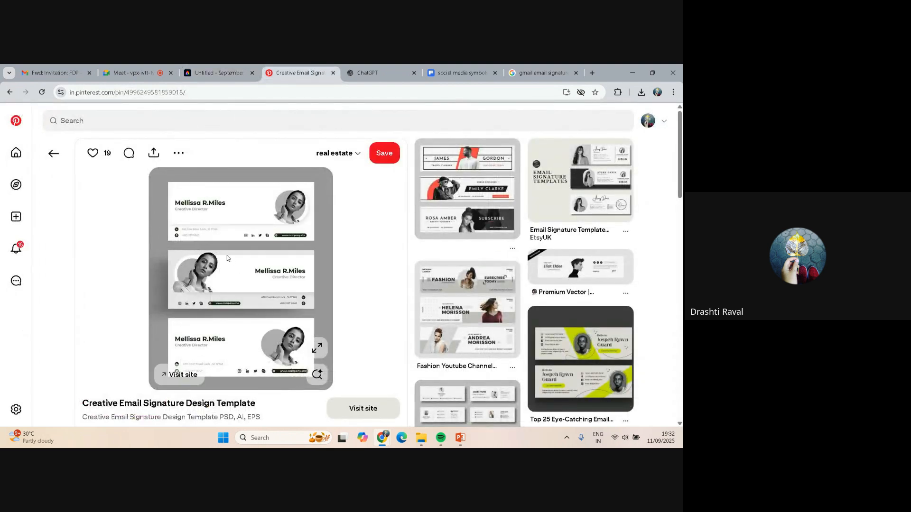
right_click(203, 230)
left_click(237, 262)
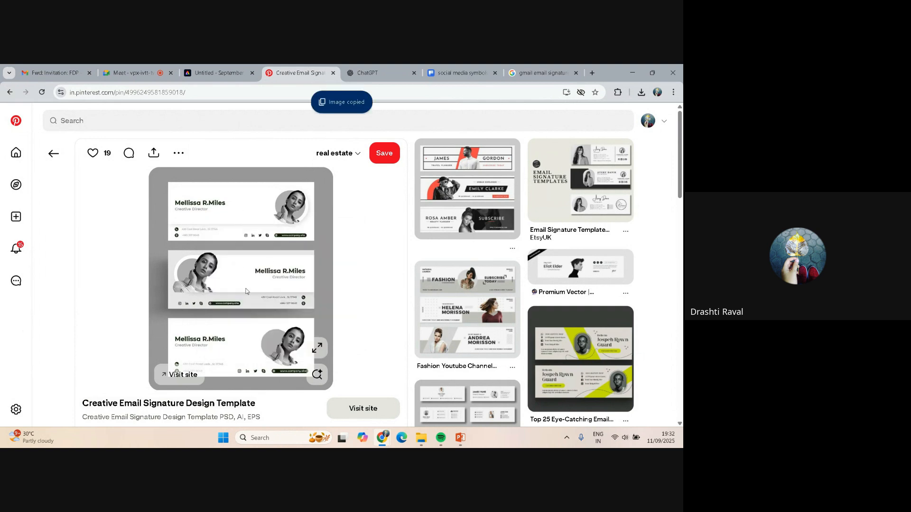
left_click(249, 69)
key("ctrl+v")
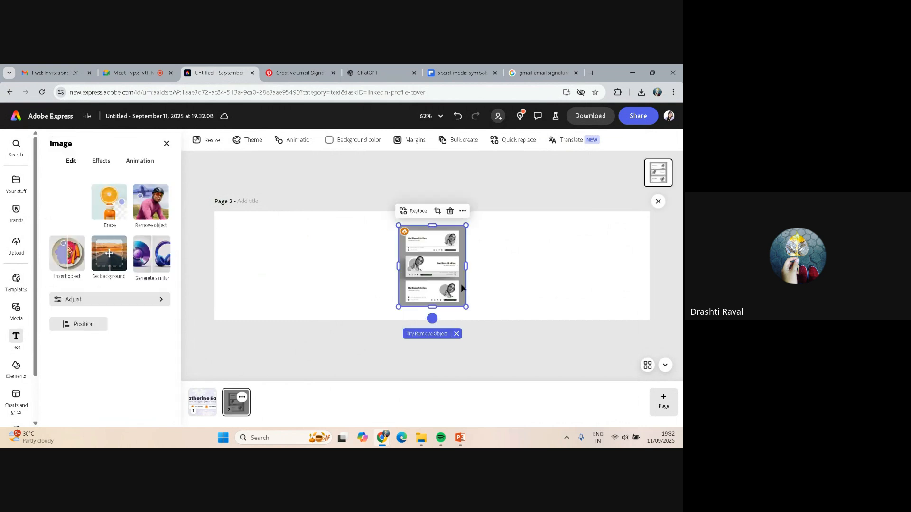
Enlarge the pasted reference image and place it against the right edge of page 2, with its two upper signature designs showing
left_click_drag(466, 307, 529, 377)
mouse_move(488, 294)
left_mouse_down()
mouse_move(556, 273)
mouse_move(605, 272)
left_mouse_up()
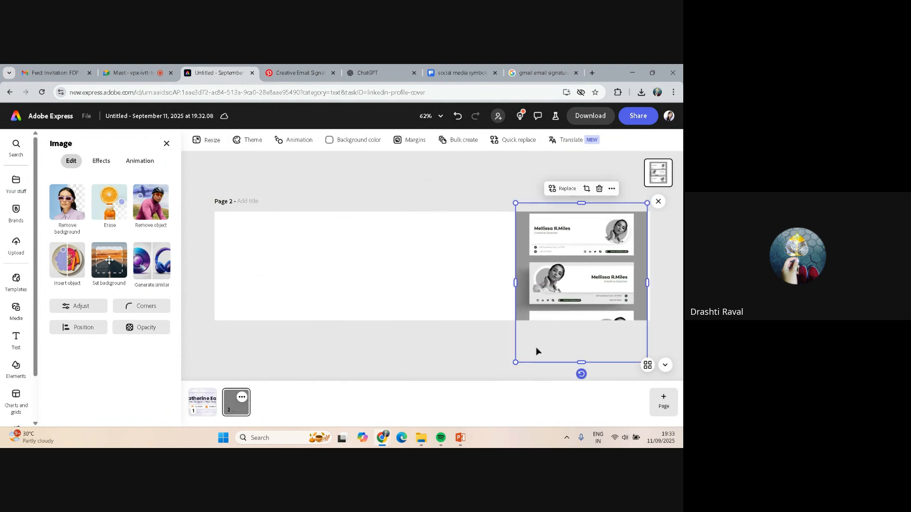
left_click_drag(515, 362, 489, 384)
left_click_drag(550, 272, 556, 241)
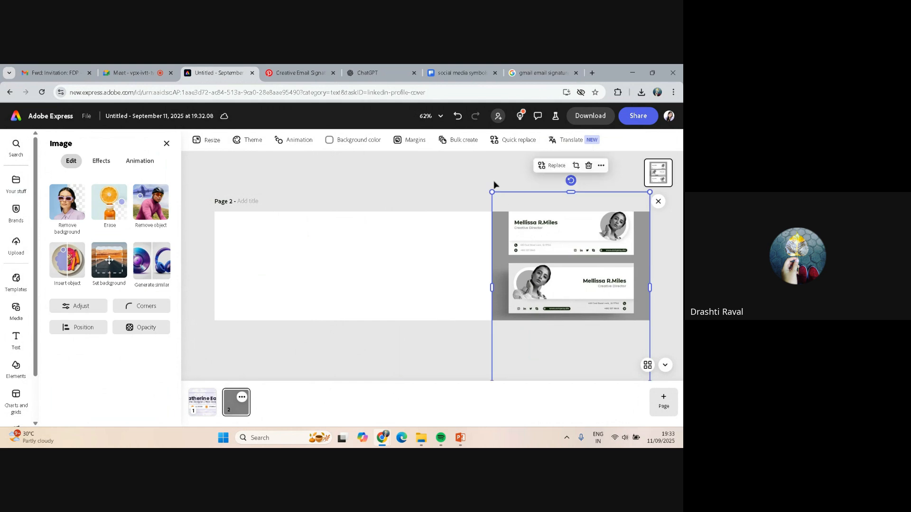
left_click(441, 199)
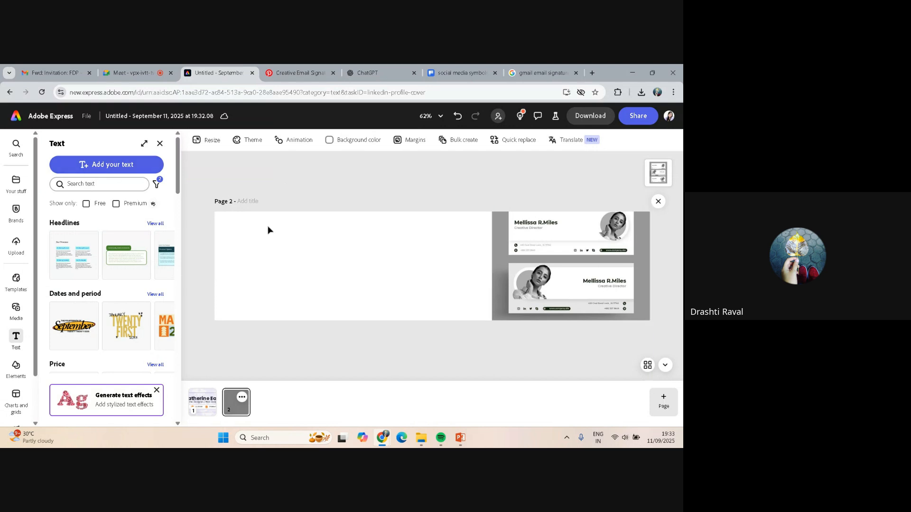
Open the full collection of shapes among the design elements
left_click(11, 374)
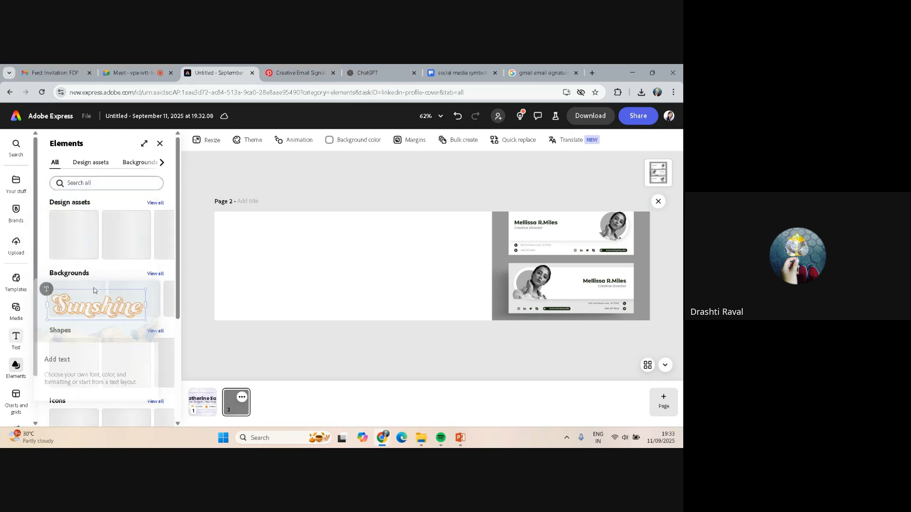
scroll(100, 269, "down", 1)
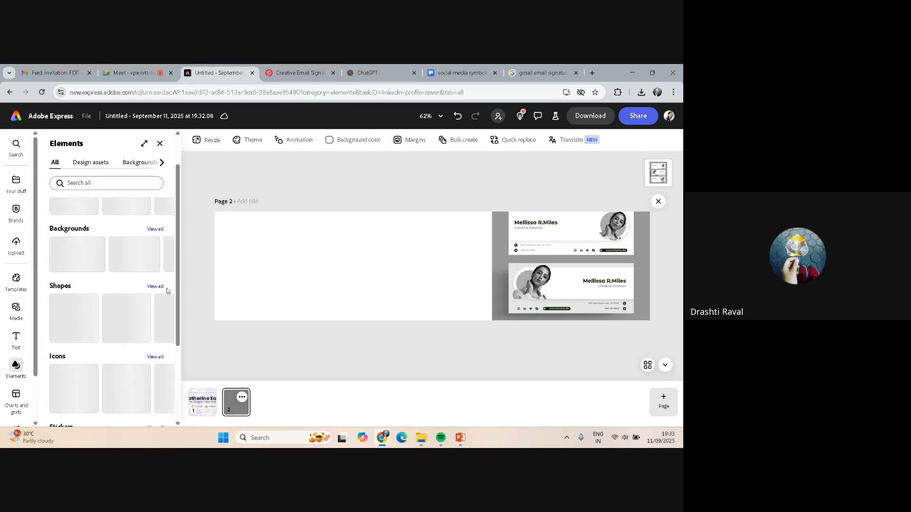
left_click(155, 286)
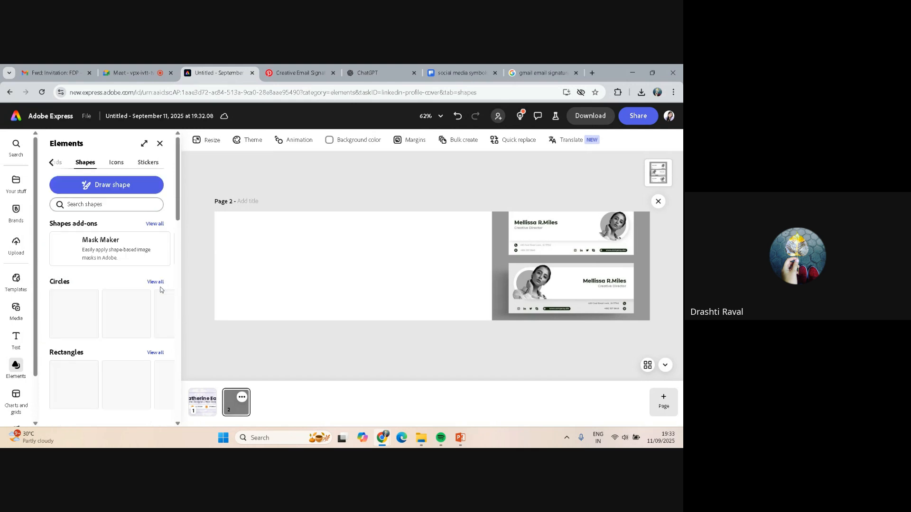
scroll(86, 282, "down", 1)
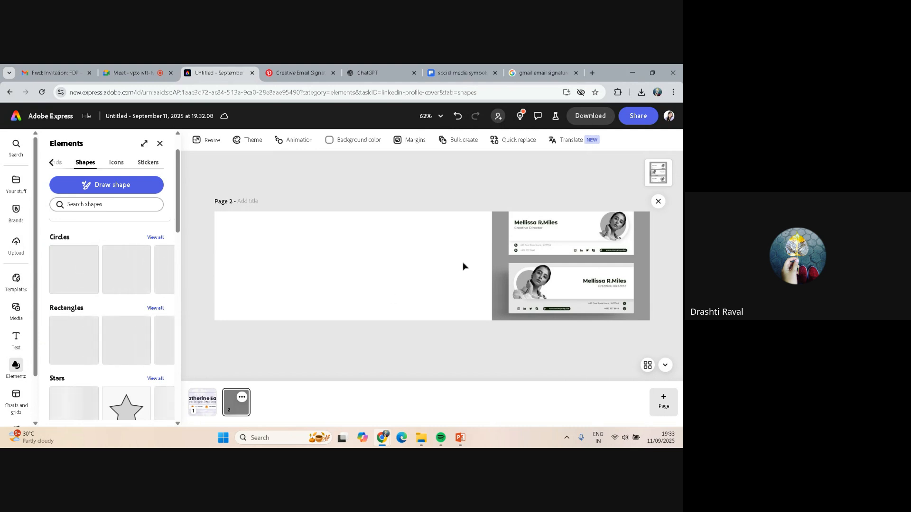
Check the template on page 1, then browse Pinterest's related email signature designs for layout ideas
left_click(199, 406)
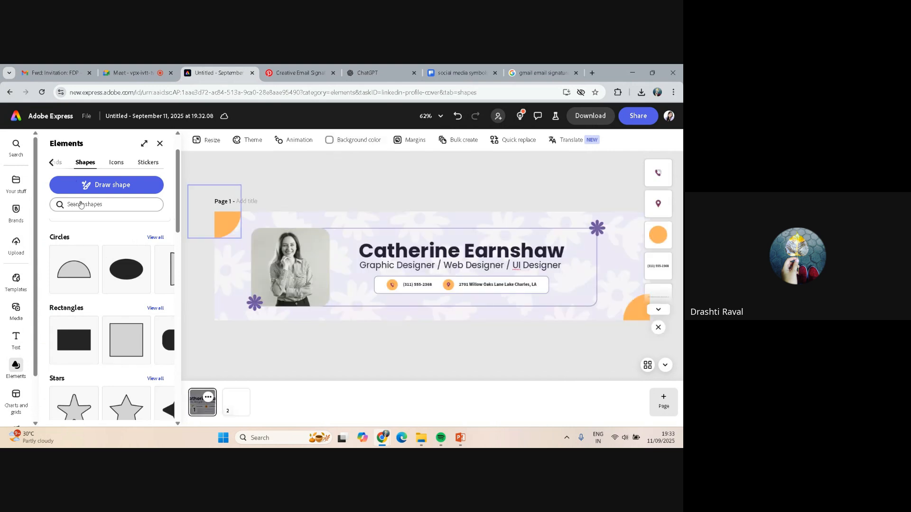
left_click(294, 69)
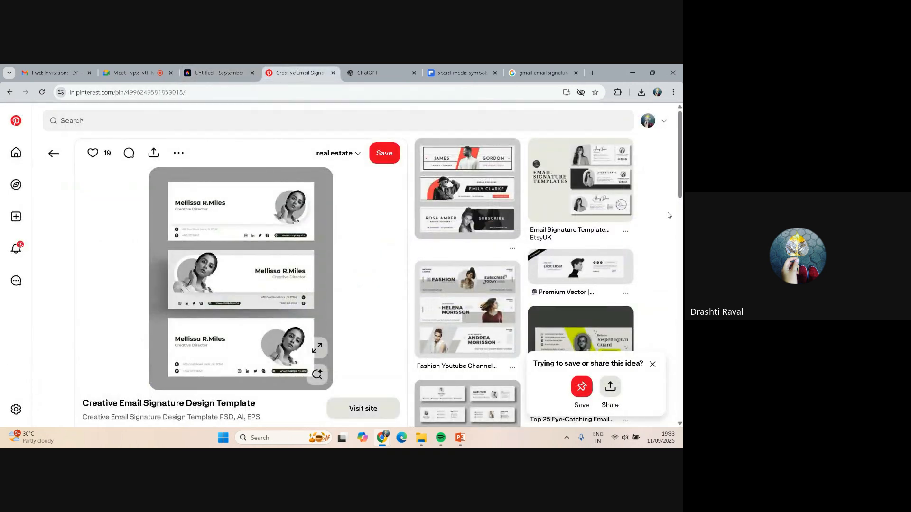
scroll(667, 214, "down", 2)
scroll(668, 215, "down", 3)
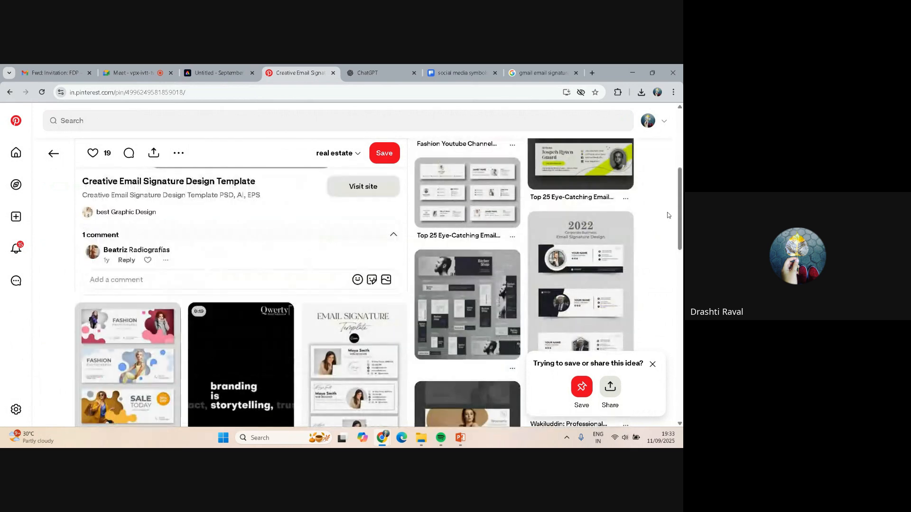
scroll(667, 215, "down", 3)
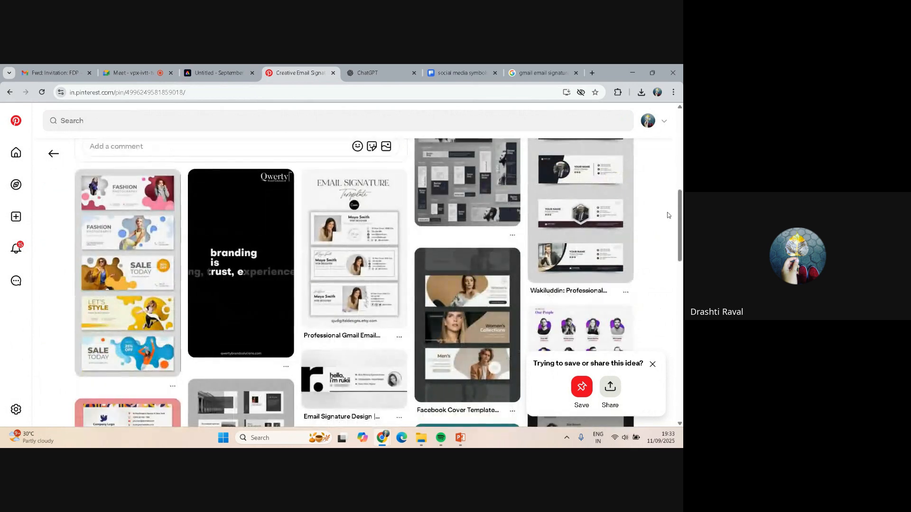
scroll(668, 215, "down", 2)
scroll(667, 214, "down", 1)
scroll(668, 215, "down", 2)
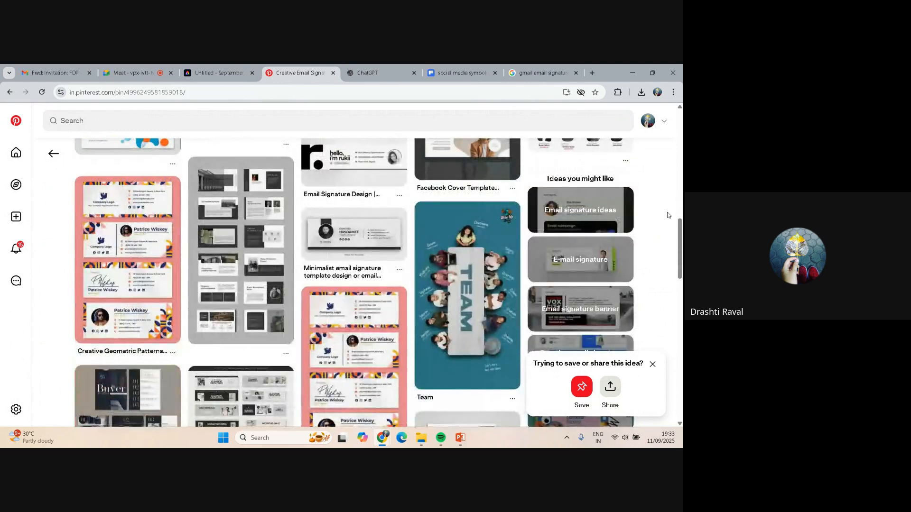
scroll(667, 215, "down", 2)
Examine the pink geometric-pattern email signature pin, then open the related navy blue banner design pin
mouse_move(402, 233)
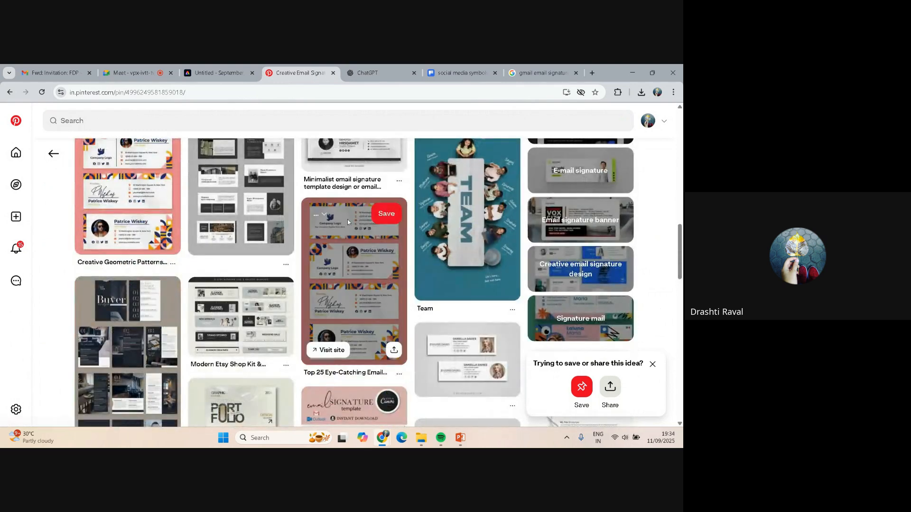
left_click(345, 225)
left_click(346, 226)
left_click(339, 236)
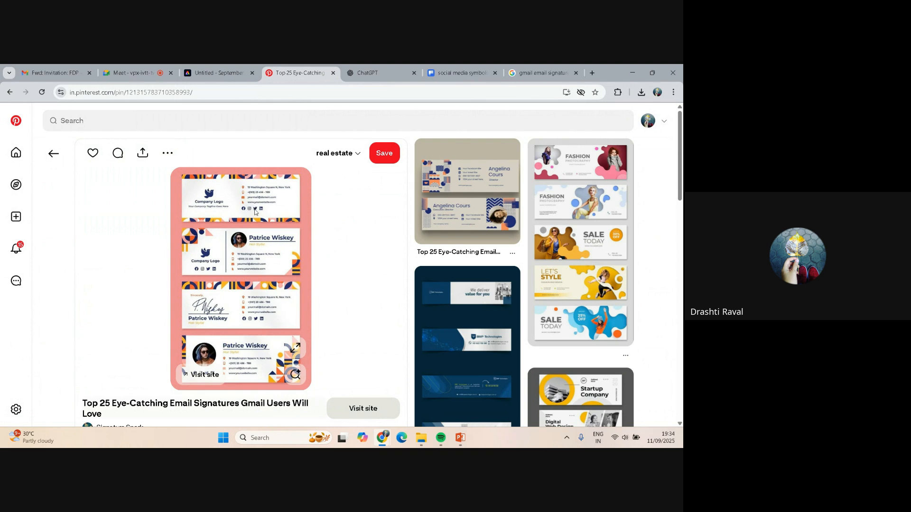
scroll(245, 261, "down", 2)
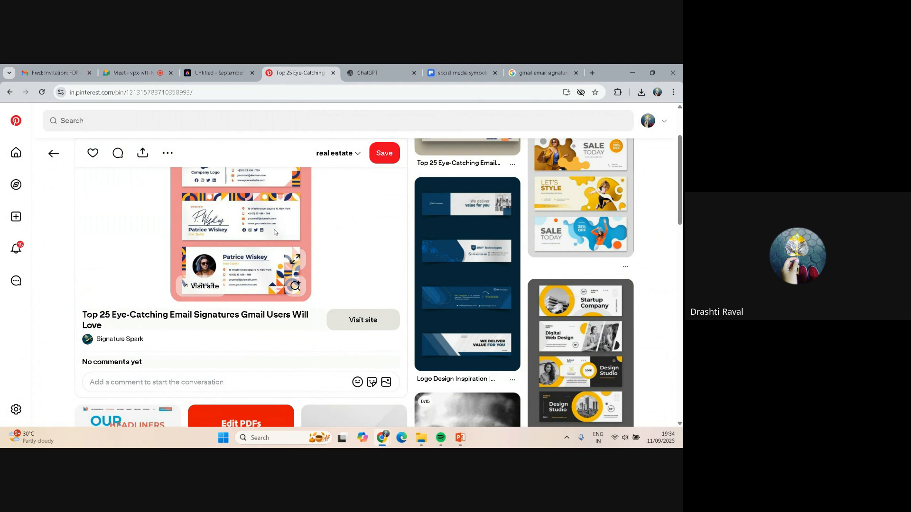
left_click(454, 243)
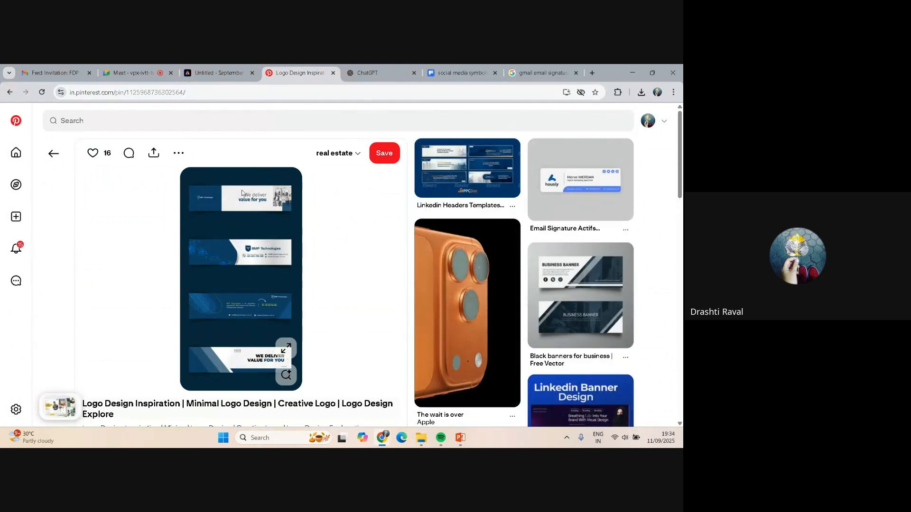
Return to page 2 in Adobe Express and add the light gray circle with a dark outline
left_click(230, 71)
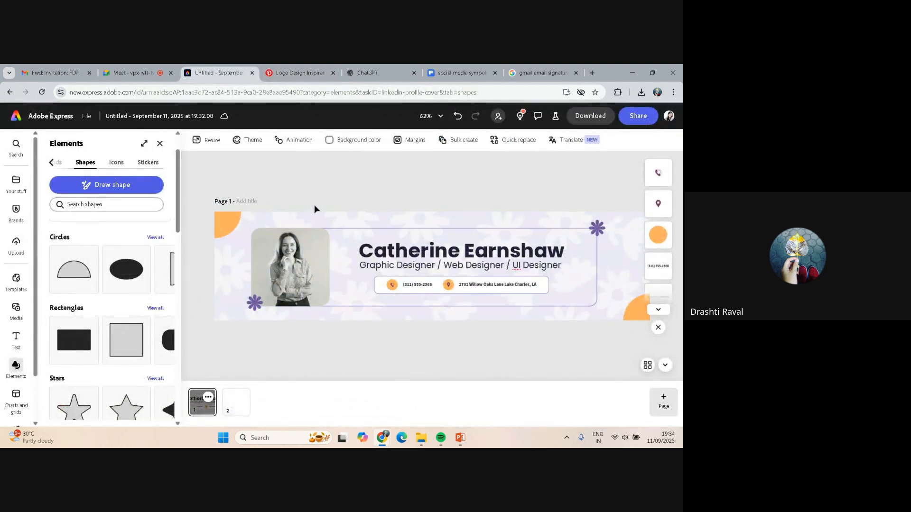
left_click(236, 403)
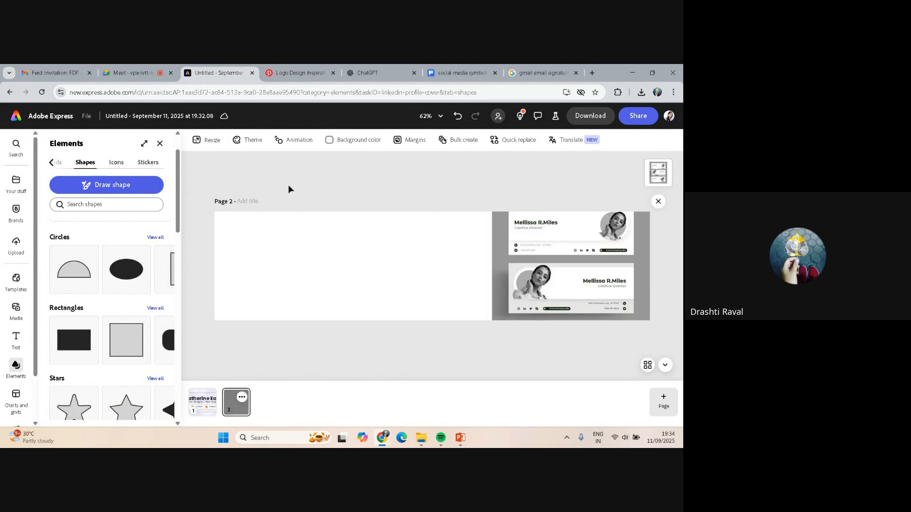
left_click(153, 268)
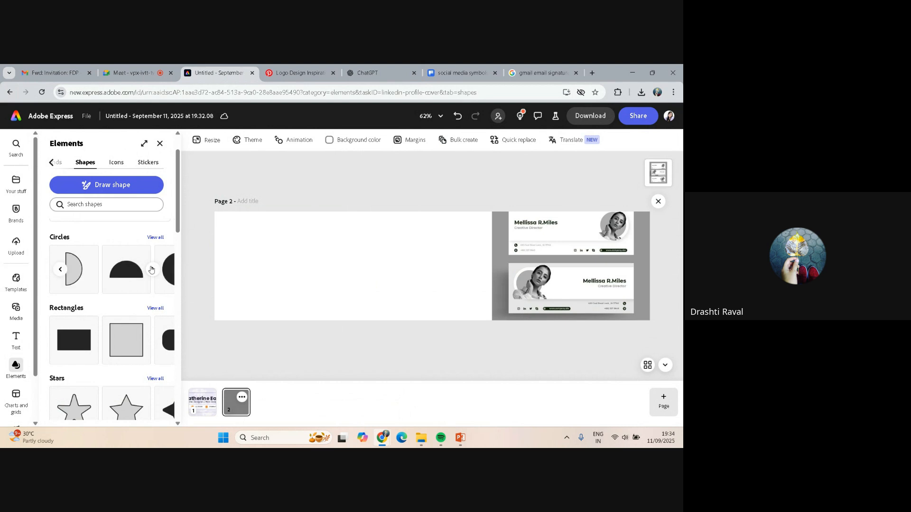
left_click(151, 269)
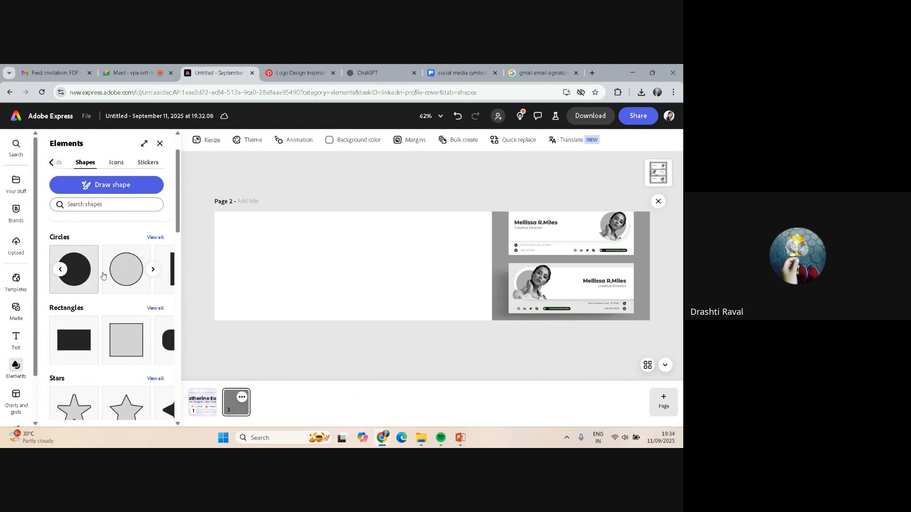
left_click(125, 268)
Resize the circle to a bit over half the banner's height and position it near the left end of page 2
left_click(432, 265)
left_click_drag(432, 265, 338, 311)
left_click_drag(297, 270, 270, 265)
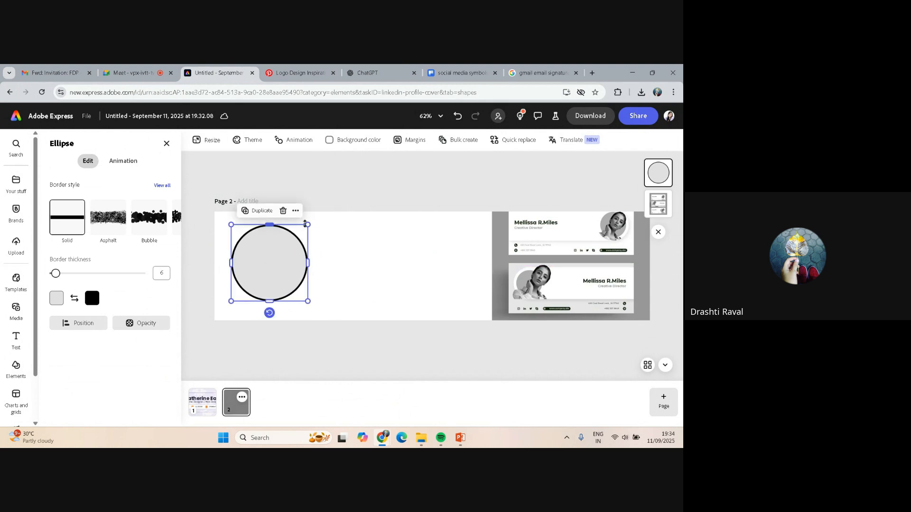
left_click_drag(310, 225, 275, 253)
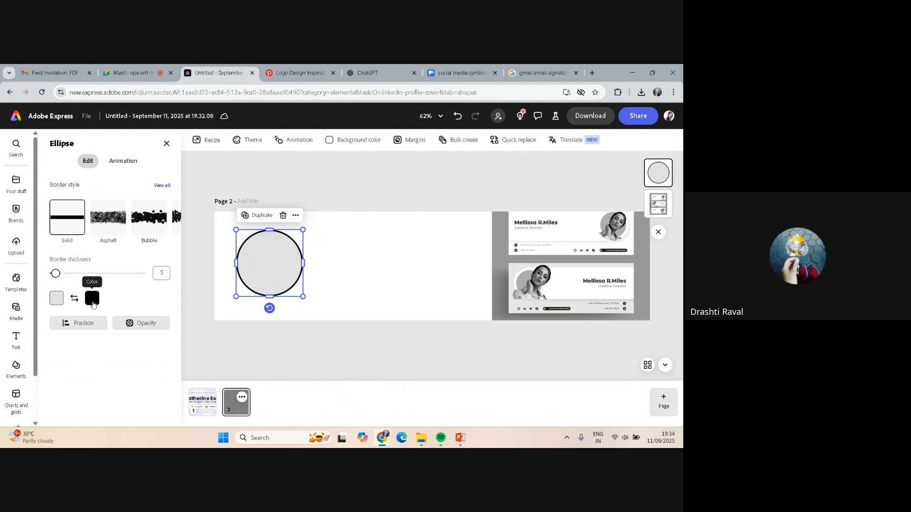
Change the circle's border to a custom light gray that blends with its fill
left_click(92, 299)
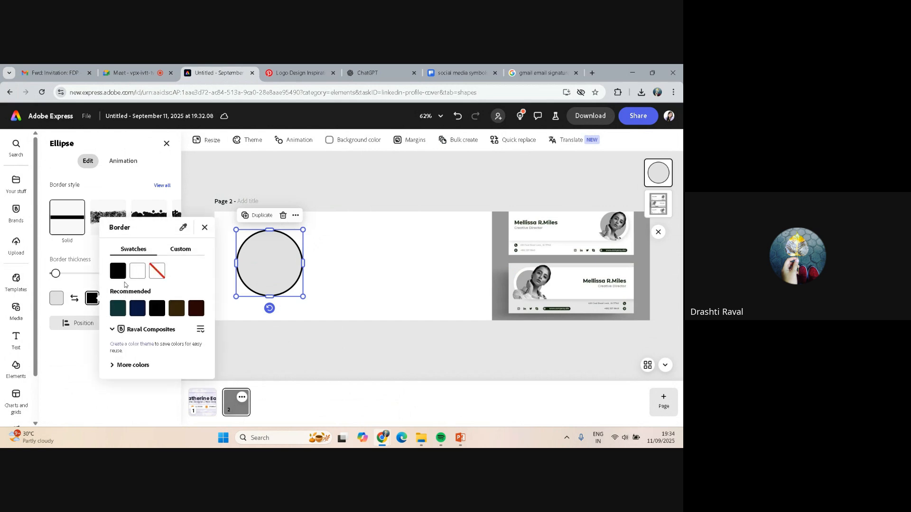
left_click(137, 273)
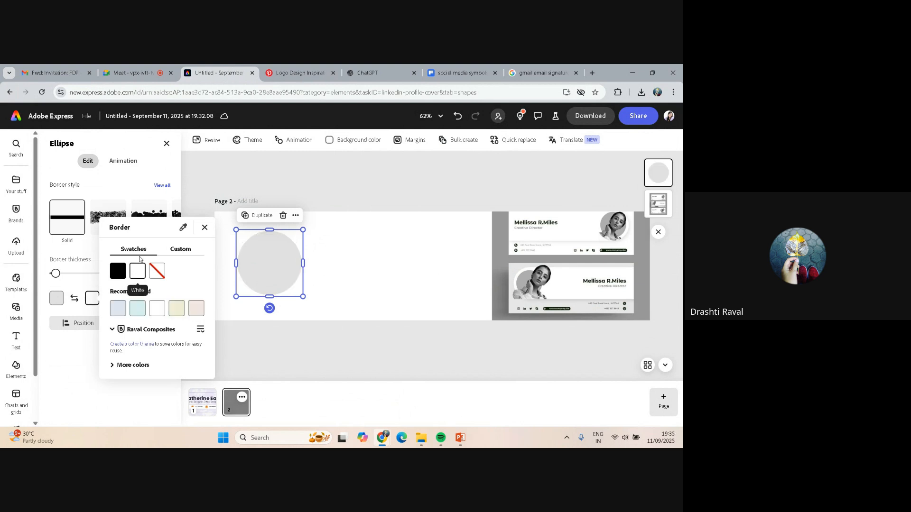
left_click(183, 250)
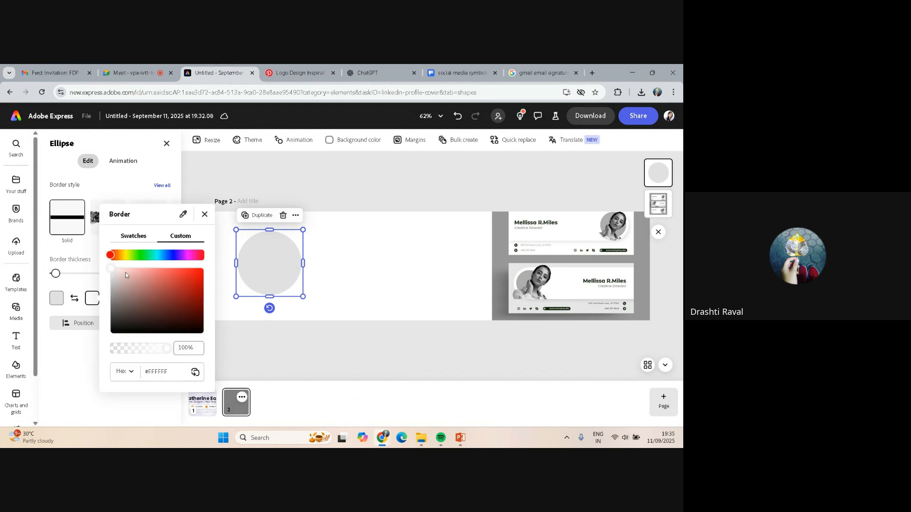
mouse_move(113, 271)
left_mouse_down()
mouse_move(112, 289)
mouse_move(112, 279)
left_mouse_up()
left_click(275, 258)
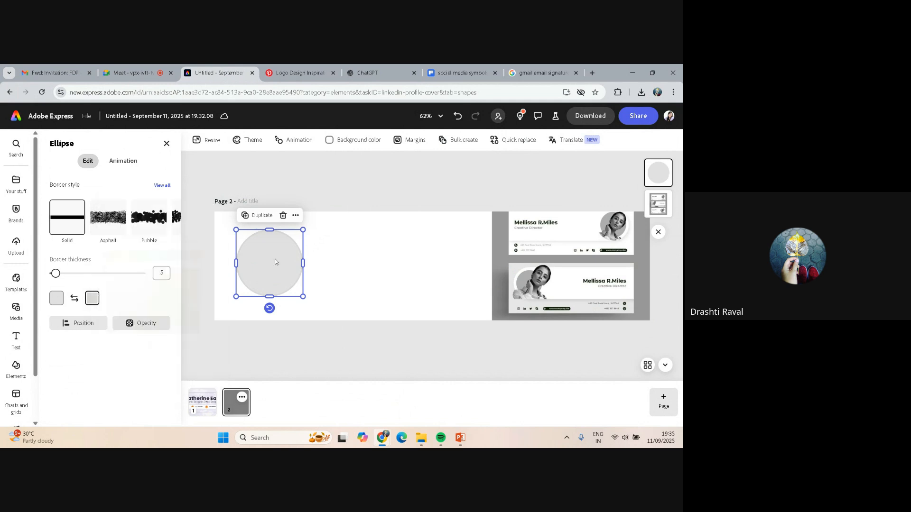
Set the circle's fill to the custom gray #C4C0C0
left_click(53, 300)
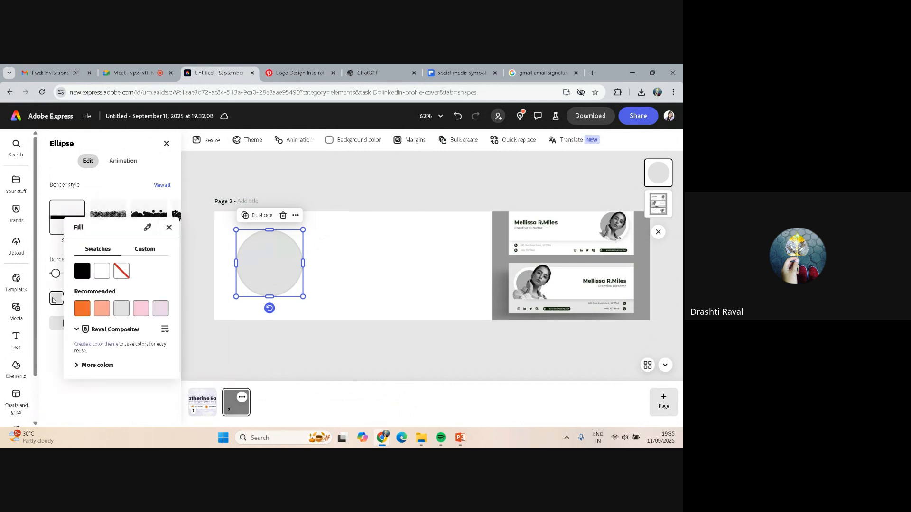
left_click(143, 250)
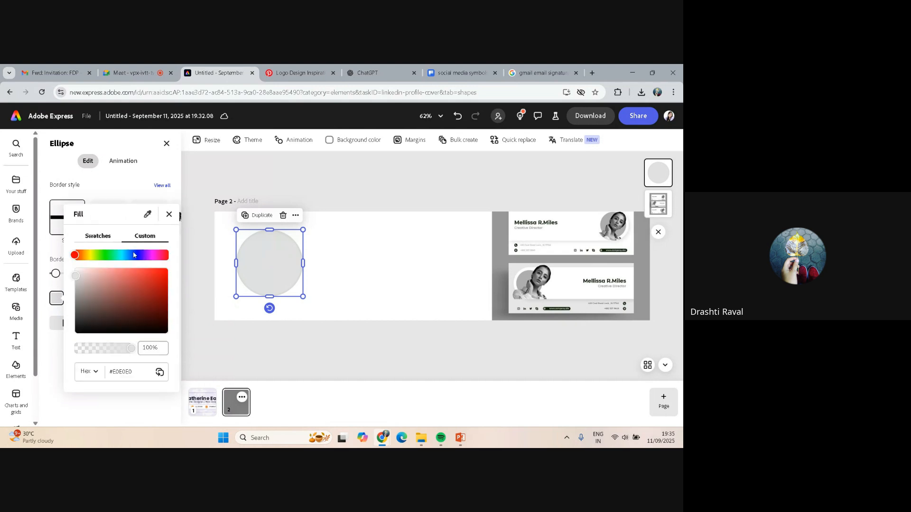
left_click_drag(75, 280, 78, 285)
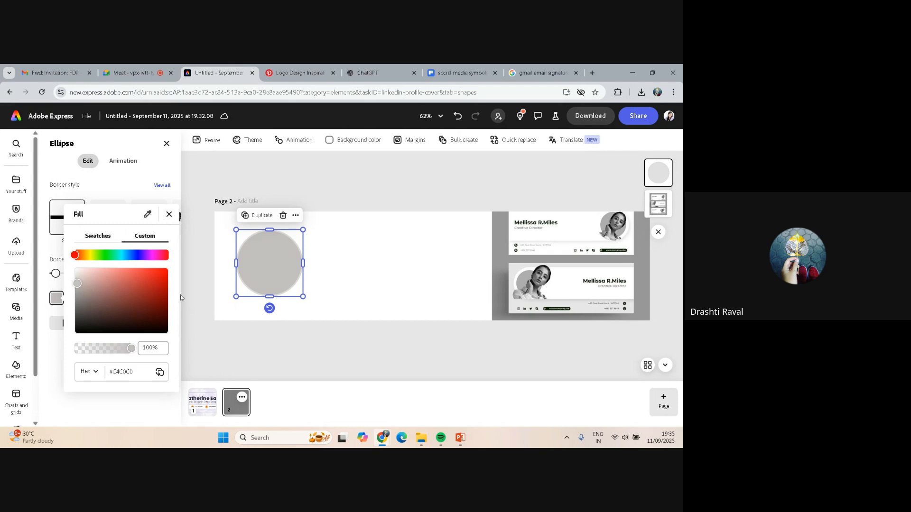
left_click(186, 257)
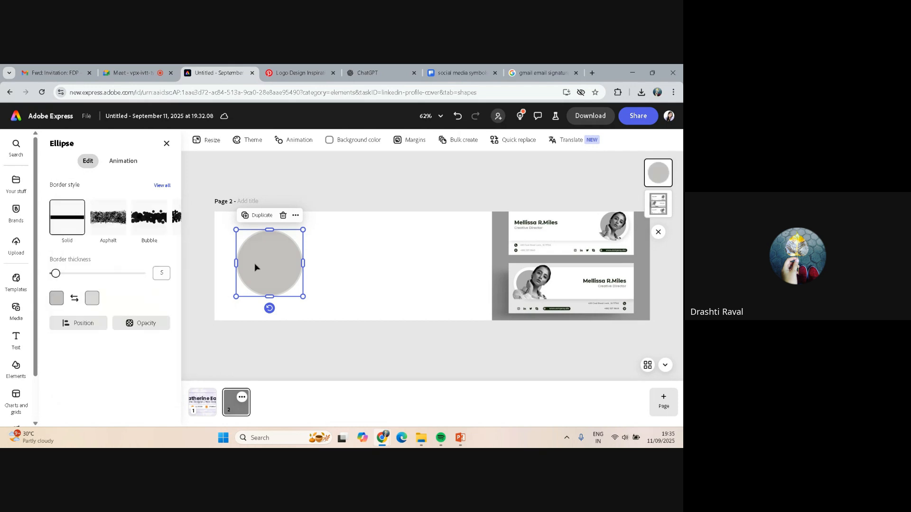
Set the circle's border thickness to 10 and shift the circle slightly toward the middle of page 2
left_click(92, 299)
left_click(92, 299)
left_click_drag(56, 274, 58, 274)
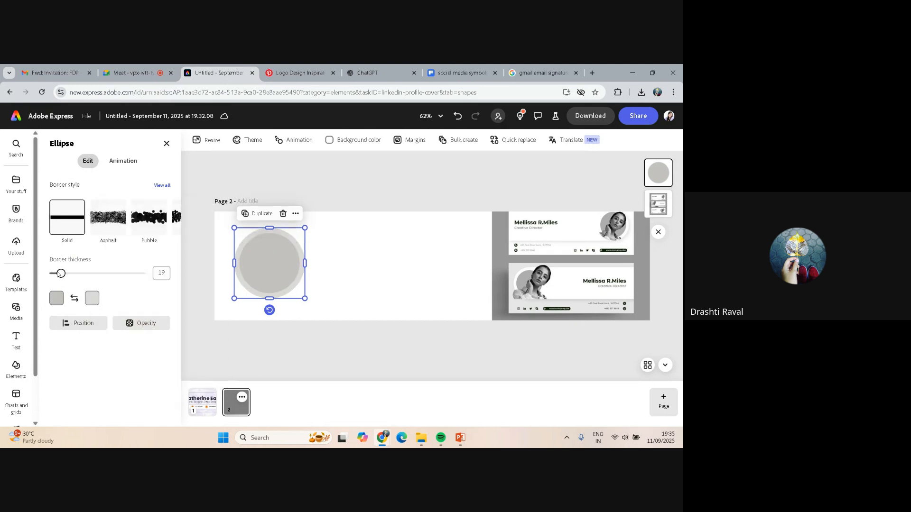
left_click(166, 272)
type("0")
key("Return")
left_click(330, 347)
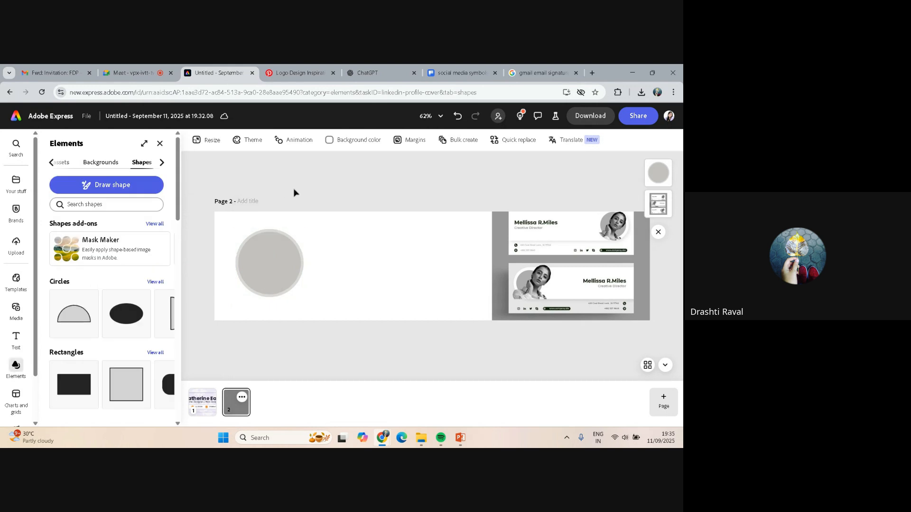
left_click(269, 261)
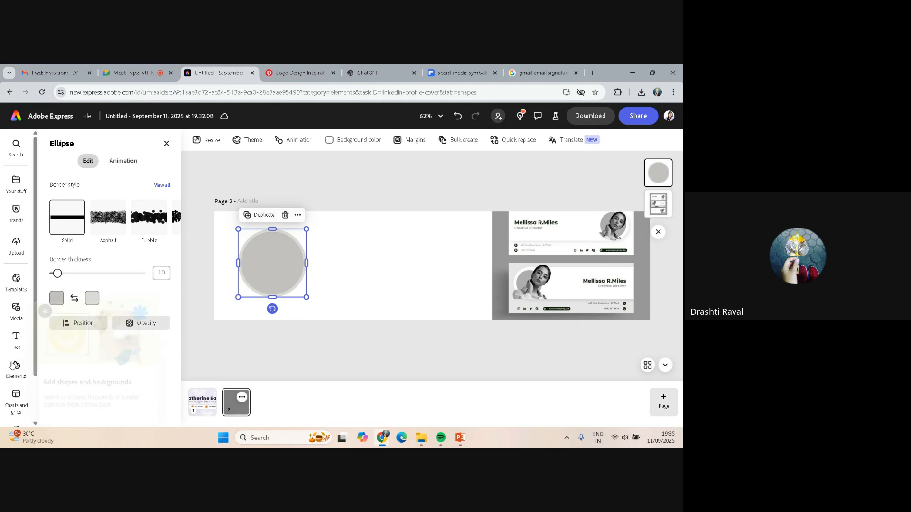
Upload the smiley-man-holding-book-front-view cutout image from the Downloads folder onto page 2
left_click(15, 308)
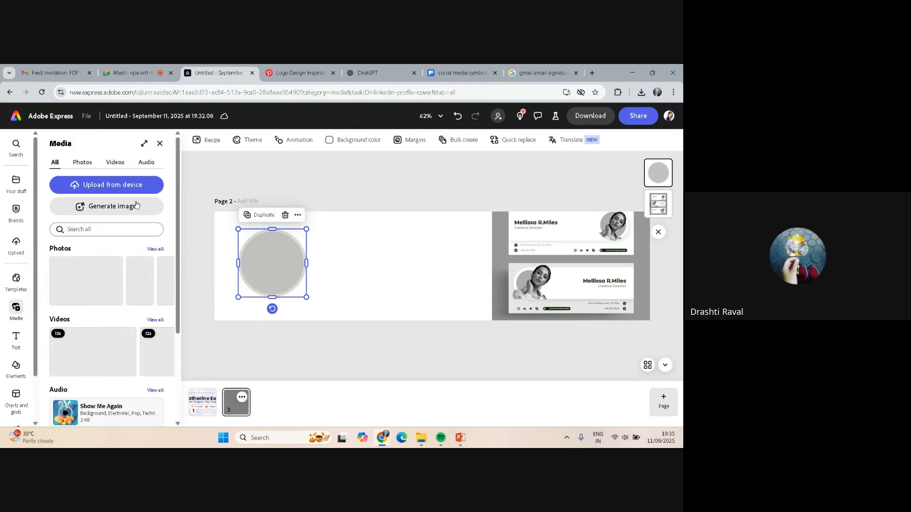
scroll(116, 241, "down", 3)
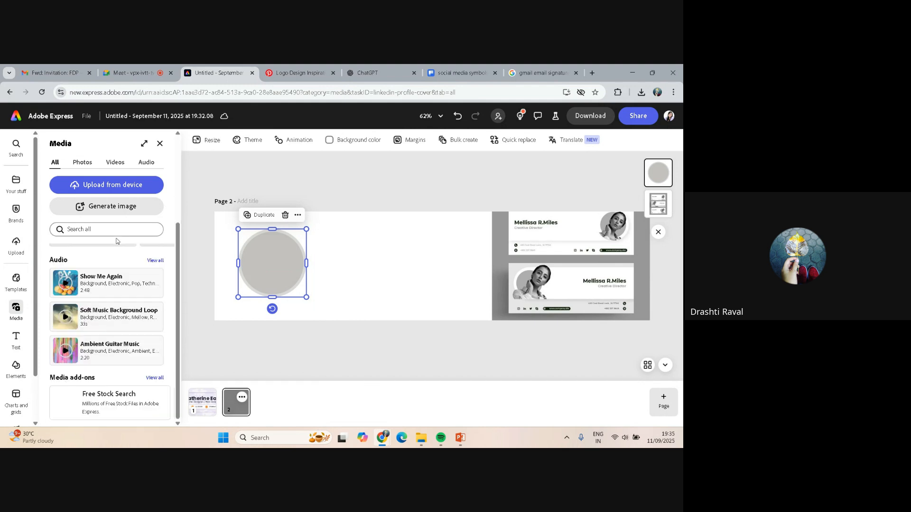
scroll(116, 241, "up", 3)
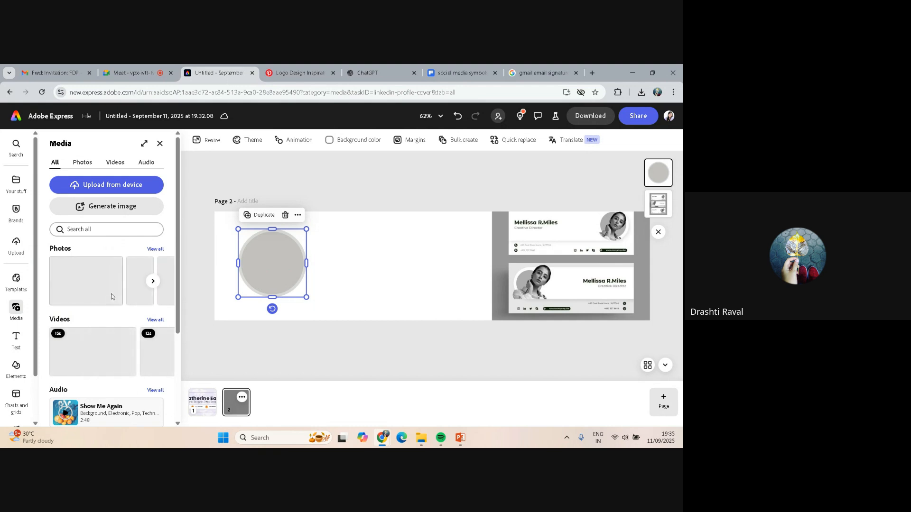
scroll(123, 261, "down", 3)
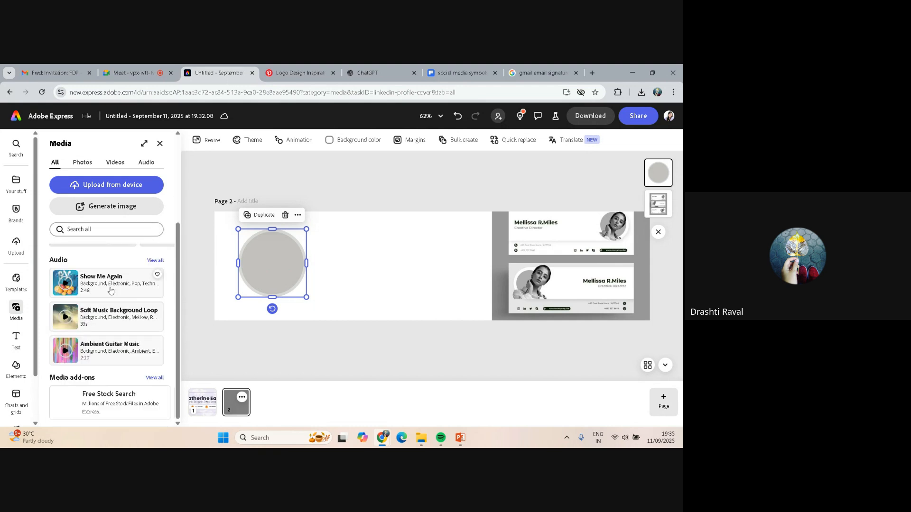
scroll(110, 290, "up", 3)
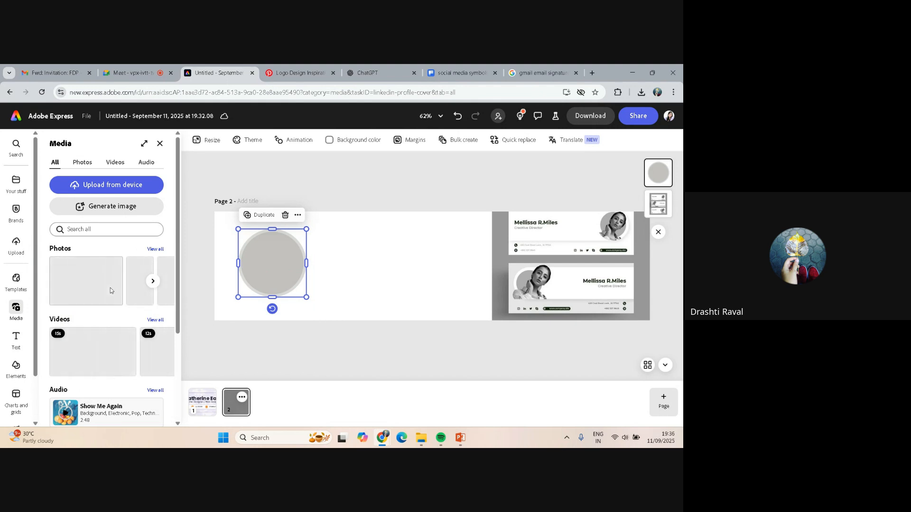
left_click(116, 184)
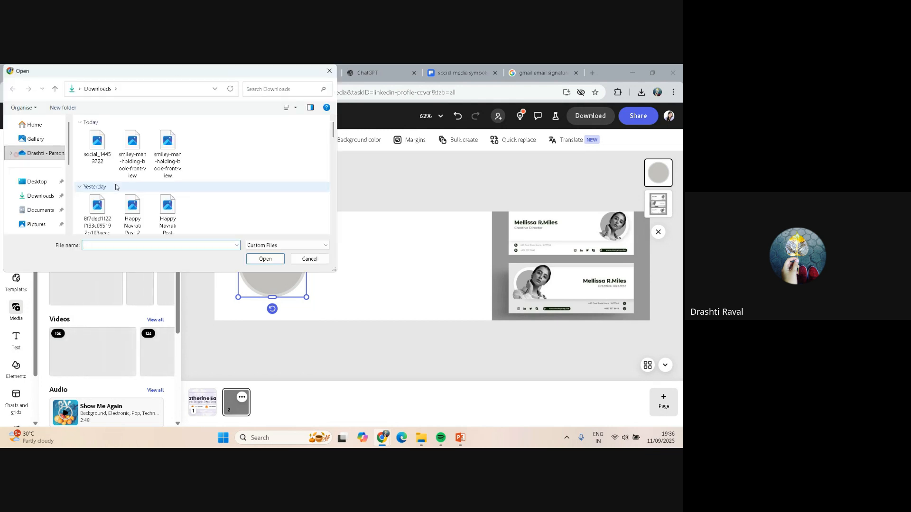
left_click(168, 143)
left_click(131, 134)
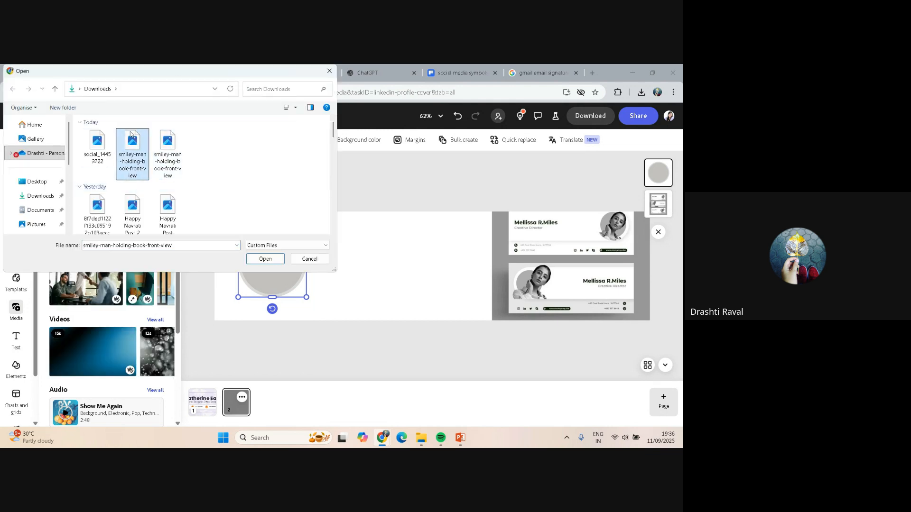
left_click(265, 259)
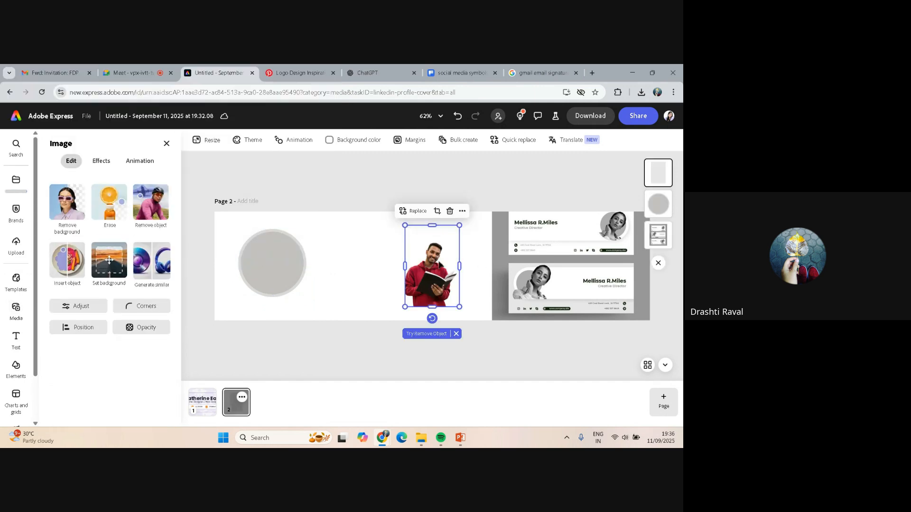
Enlarge the man's cutout image and place it over the gray circle, with its lower edge on the banner's bottom edge
left_click_drag(407, 247, 264, 256)
left_click_drag(287, 227, 335, 186)
left_click_drag(261, 247, 252, 256)
left_click_drag(315, 187, 313, 192)
left_click_drag(252, 275, 262, 275)
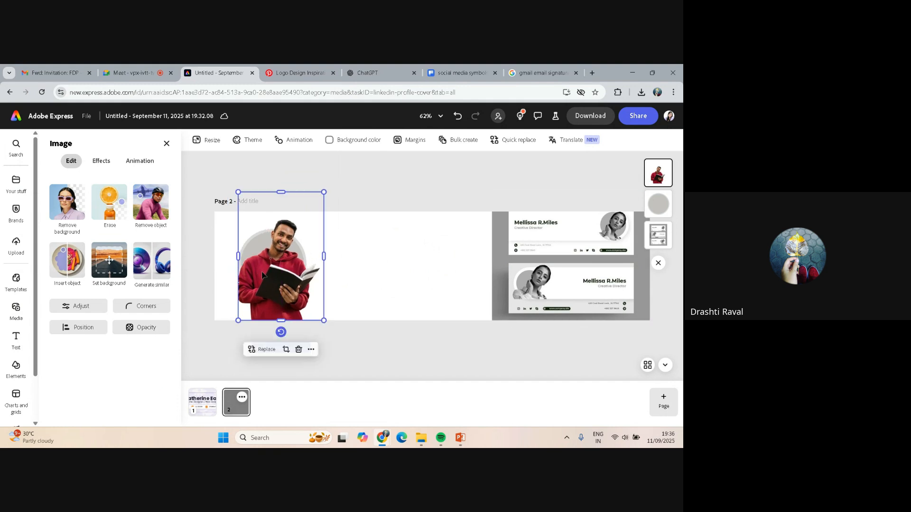
left_click(432, 191)
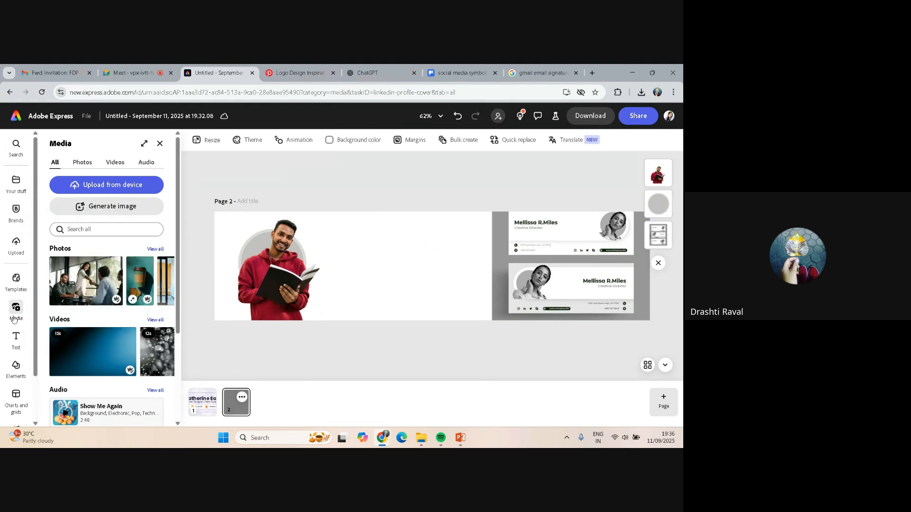
left_click(15, 366)
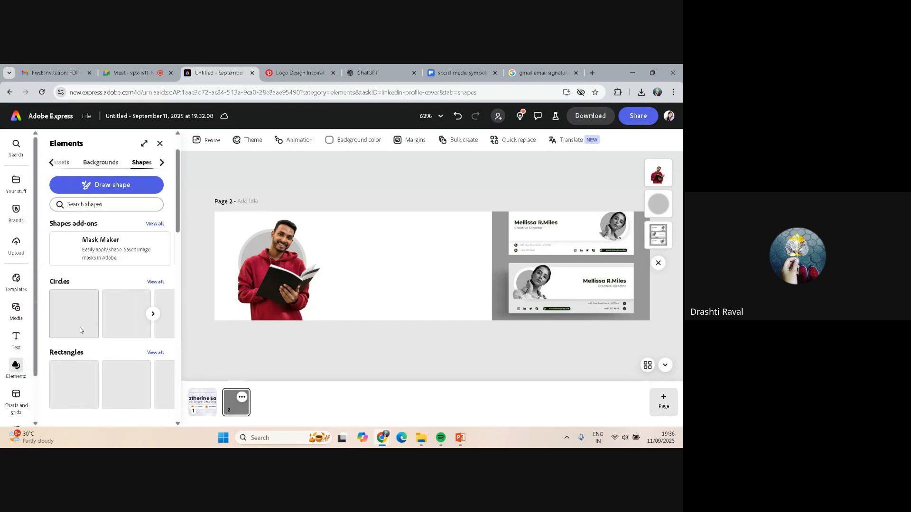
scroll(80, 327, "down", 2)
scroll(78, 303, "up", 1)
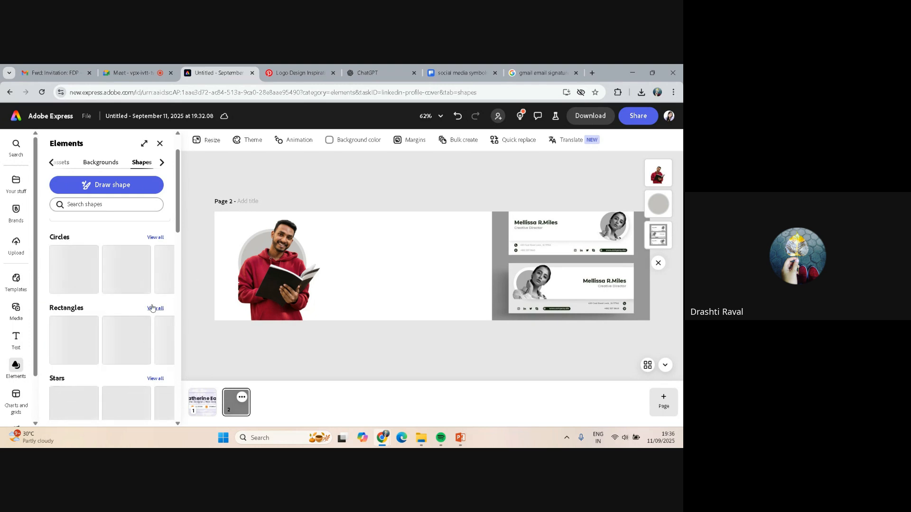
left_click(155, 309)
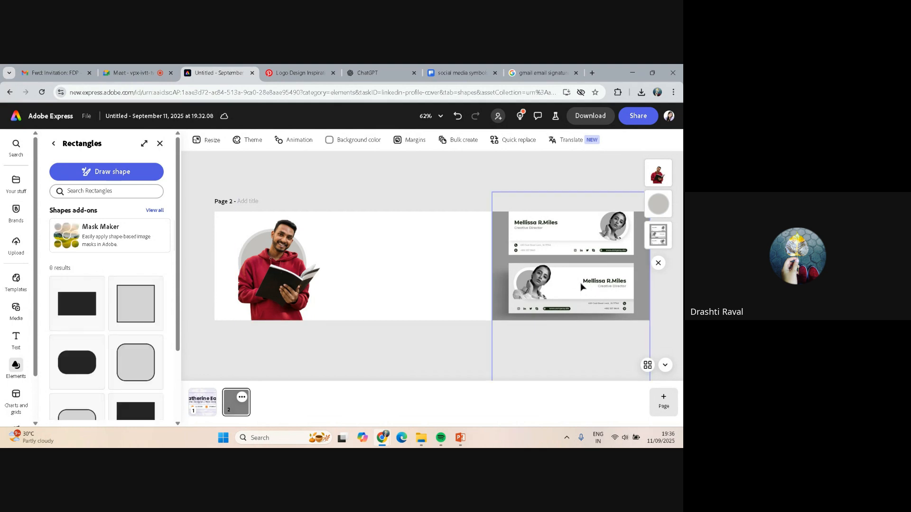
left_click(77, 304)
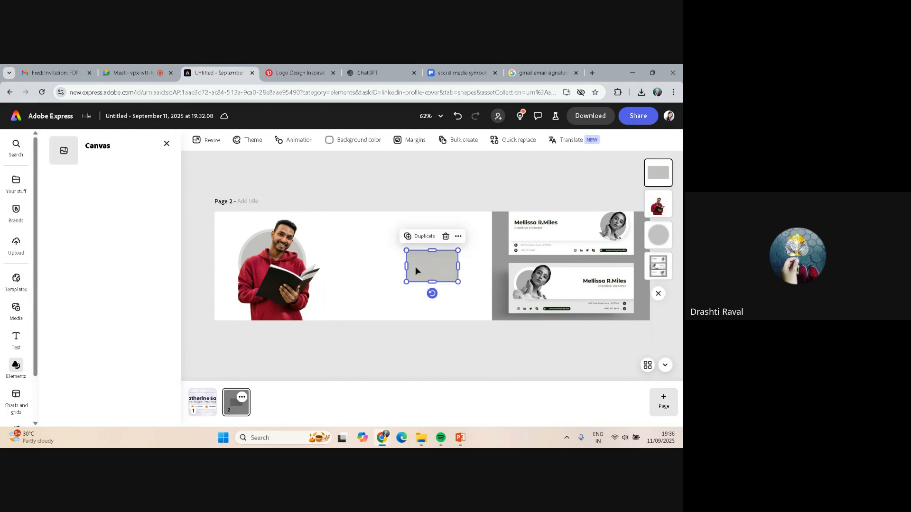
key("Delete")
Set page 2's background to the custom light gray #D9D9D9
left_click(346, 141)
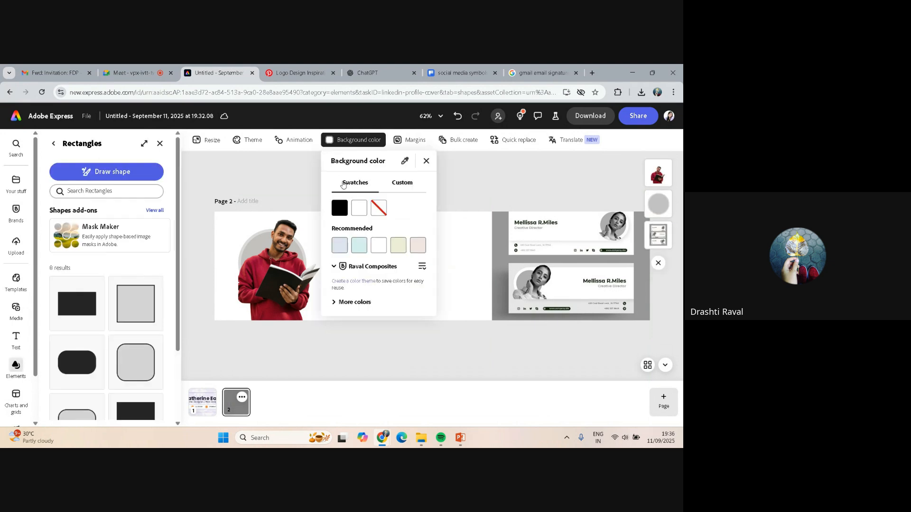
left_click(395, 186)
mouse_move(333, 221)
left_mouse_down()
mouse_move(333, 234)
mouse_move(332, 221)
mouse_move(327, 231)
left_mouse_up()
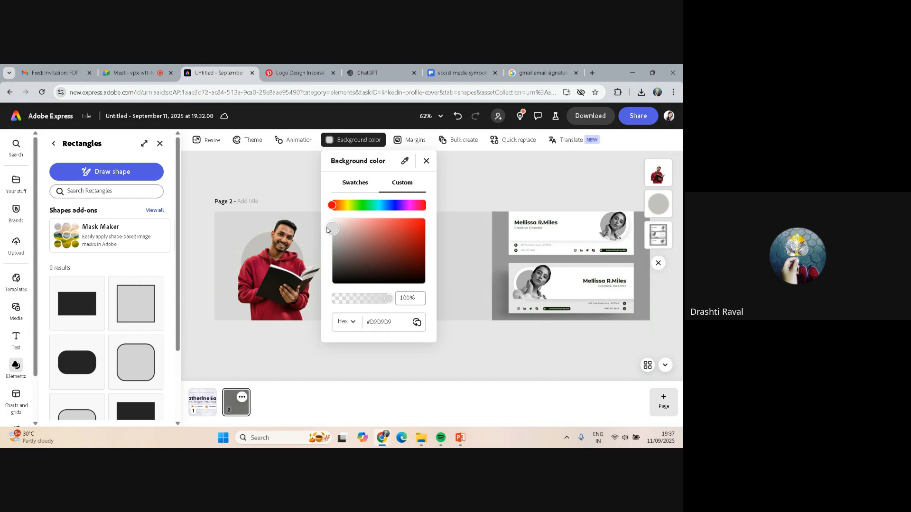
left_click(479, 192)
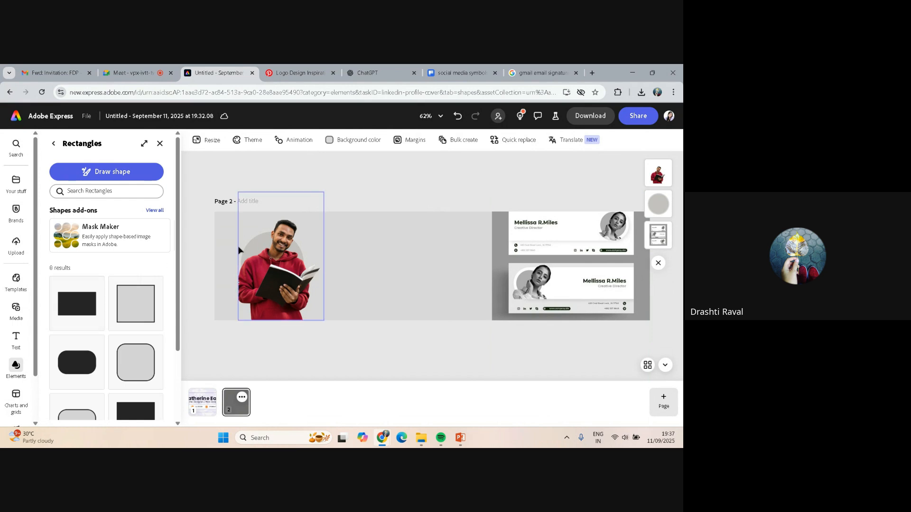
Move the man's image partly off the circle and set the circle's border to the custom gray #CFC9C9
left_click(253, 248)
left_click_drag(256, 276, 276, 276)
left_click(251, 256)
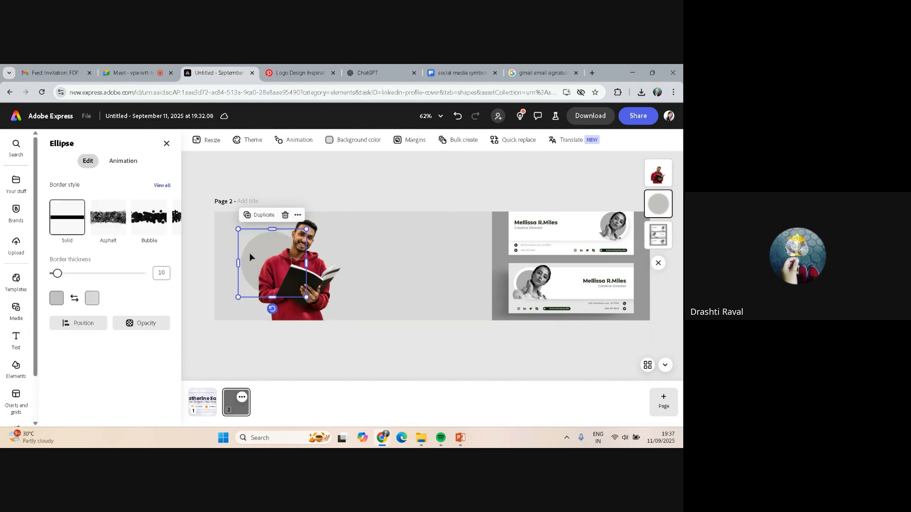
left_click(92, 298)
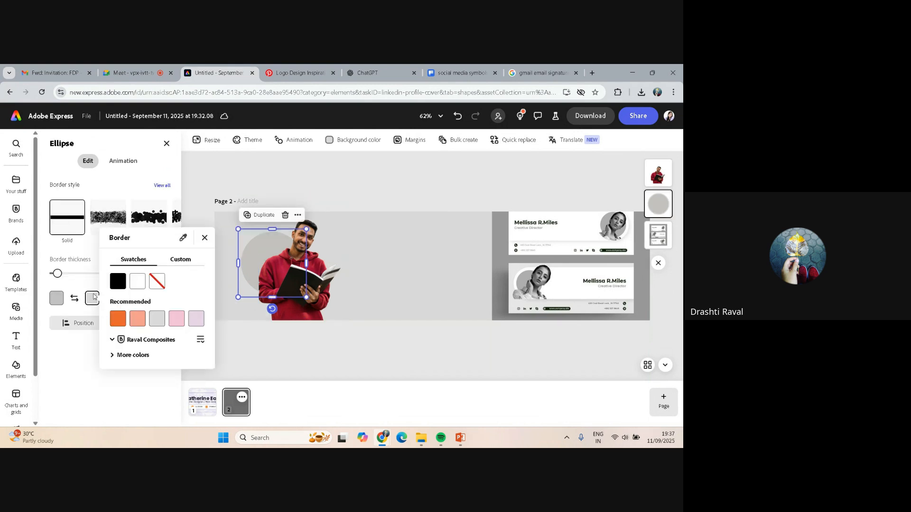
left_click(176, 250)
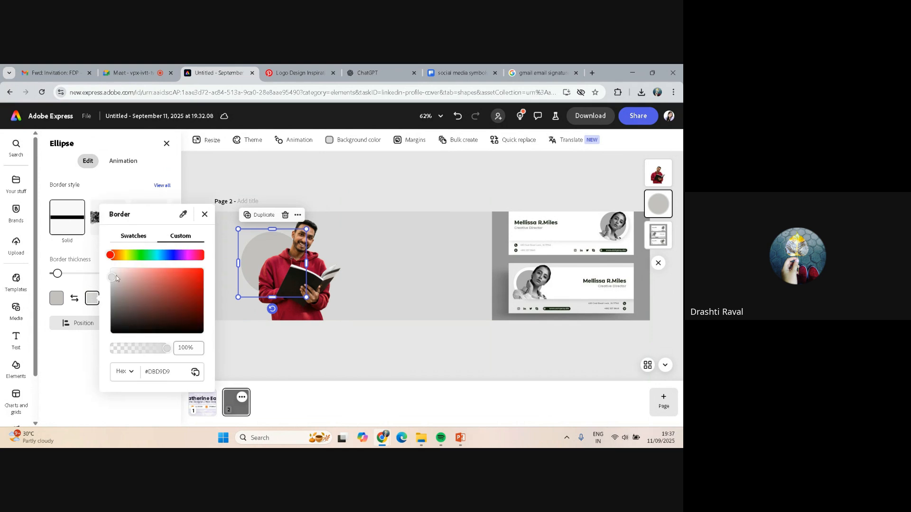
left_click_drag(112, 278, 114, 283)
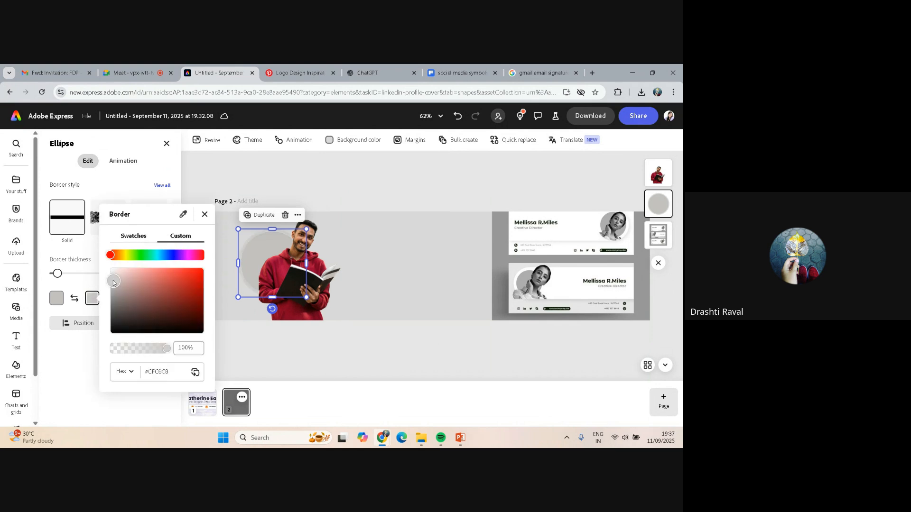
left_click(354, 203)
left_click(354, 203)
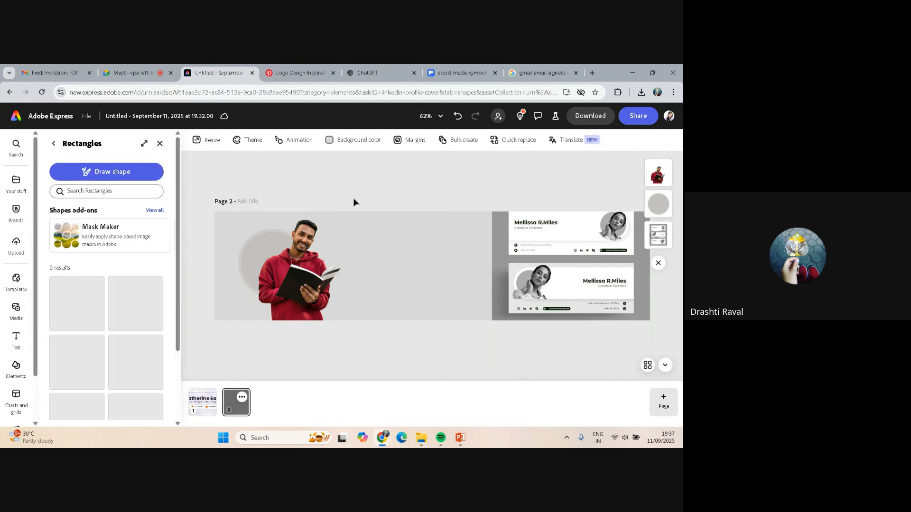
Move the man's image back over the circle, just above the banner's bottom edge
left_click_drag(300, 274, 278, 269)
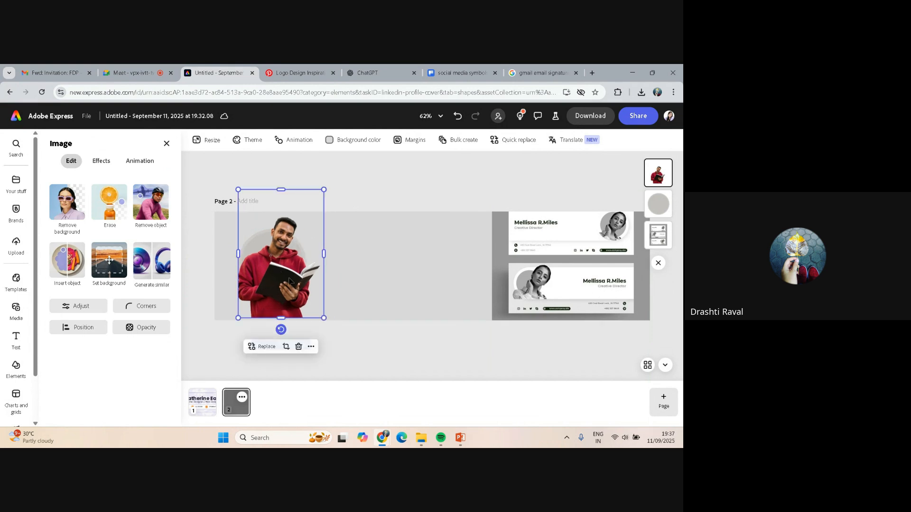
left_click(667, 201)
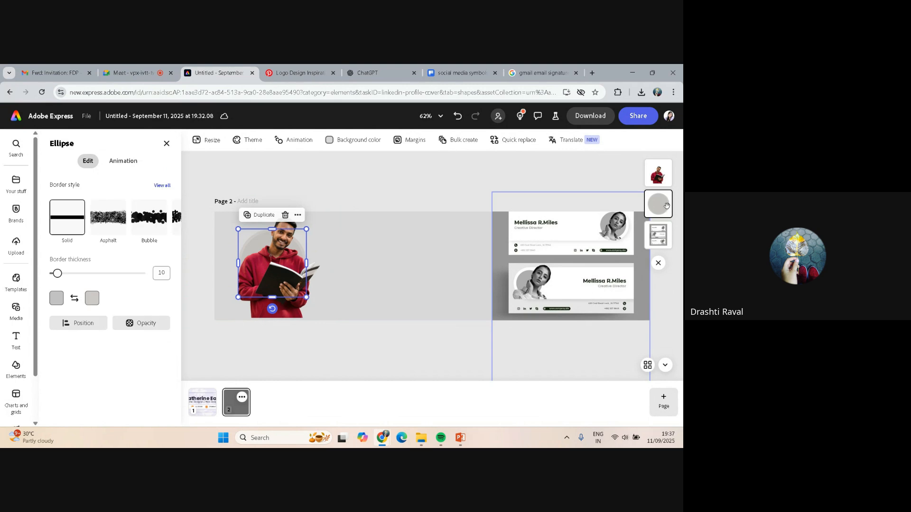
left_click(458, 179)
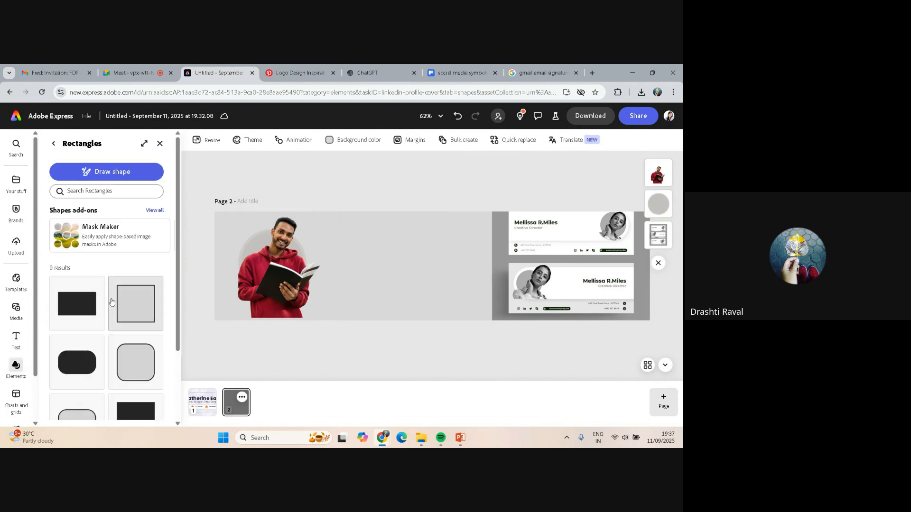
Add a filled gray rectangle to page 2 and place it over the man's book-side shoulder
left_click(83, 305)
left_click(433, 272)
left_click_drag(432, 267, 317, 258)
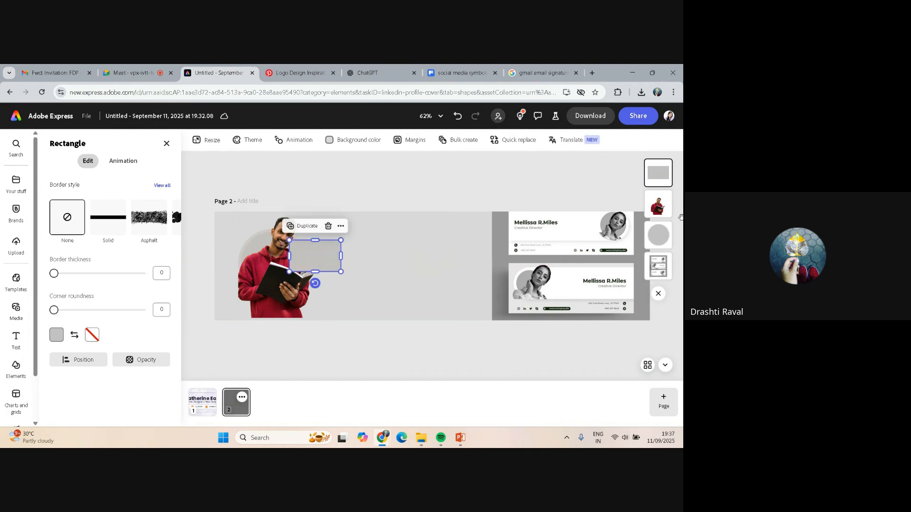
Layer the rectangle behind both the man's image and the circle, and widen it to reach the reference image
left_click_drag(658, 179, 662, 209)
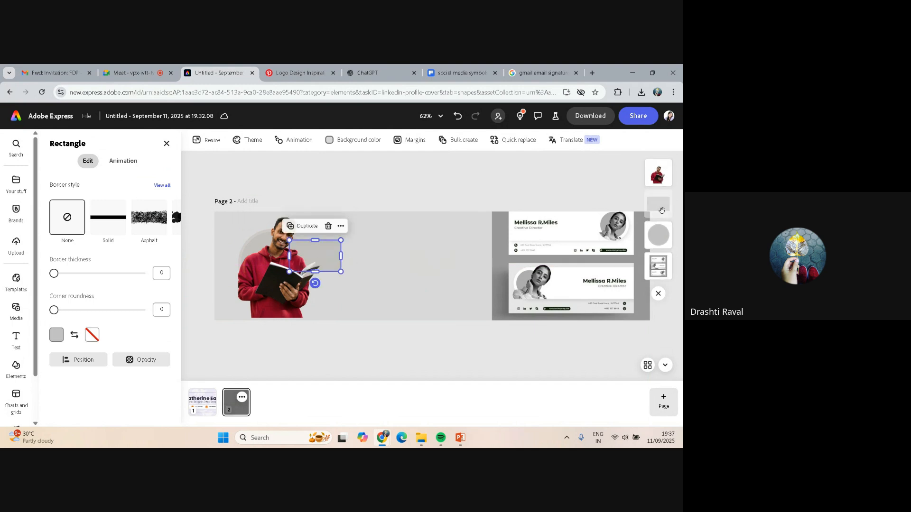
left_click_drag(315, 256, 316, 254)
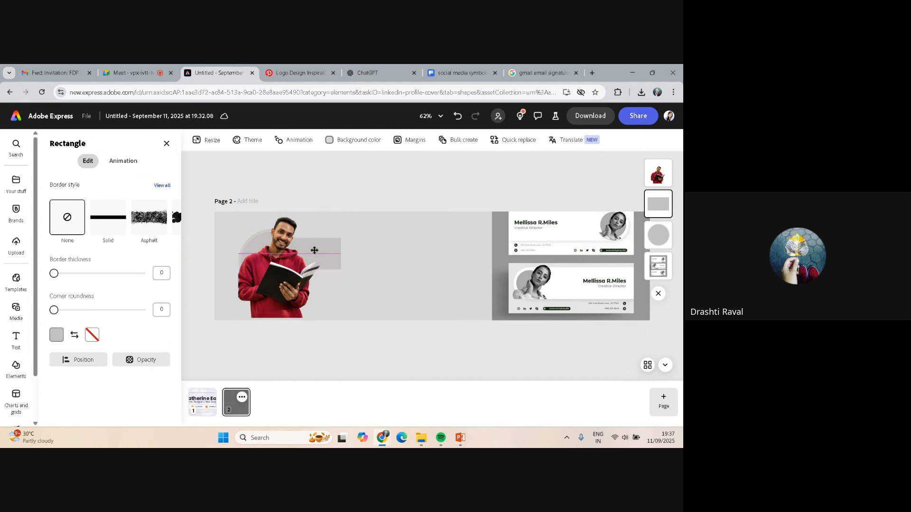
left_click_drag(661, 209, 659, 234)
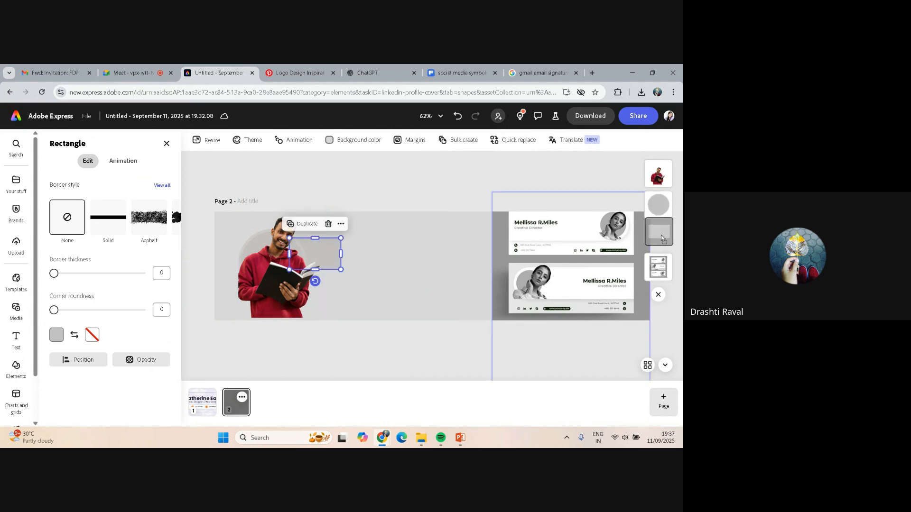
left_click_drag(340, 255, 489, 262)
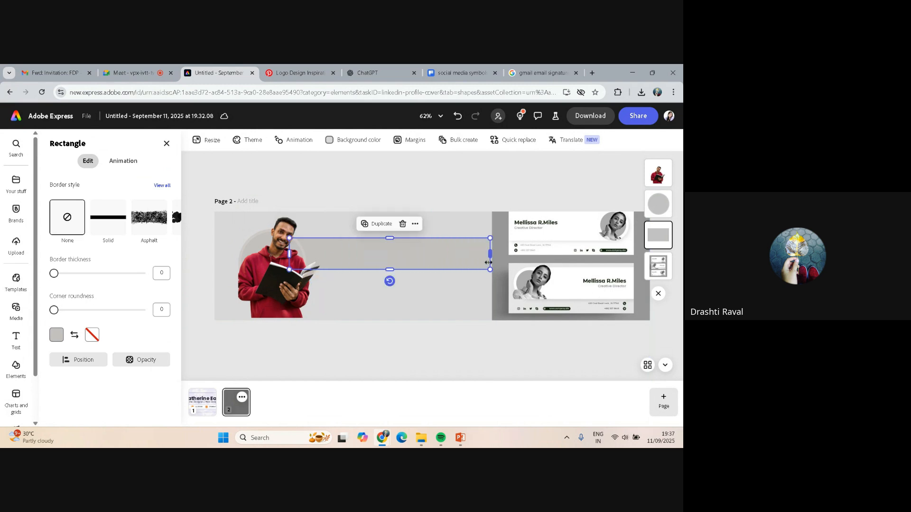
Delete the signature reference image from page 2
left_click(496, 266)
mouse_move(627, 256)
left_mouse_down()
mouse_move(619, 264)
mouse_move(634, 279)
mouse_move(631, 264)
left_mouse_up()
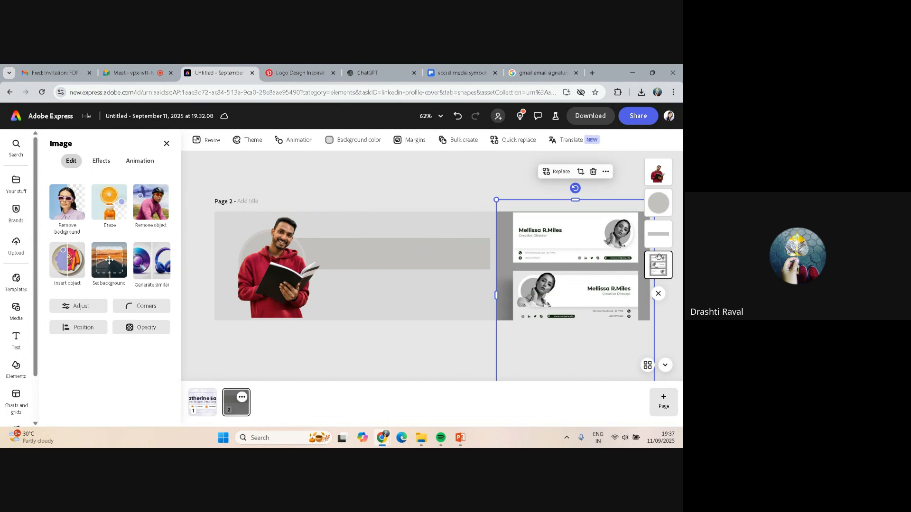
left_click(593, 171)
Stretch the gray rectangle to the banner's right edge and heighten it, leaving narrow background strips above and below
left_click(443, 260)
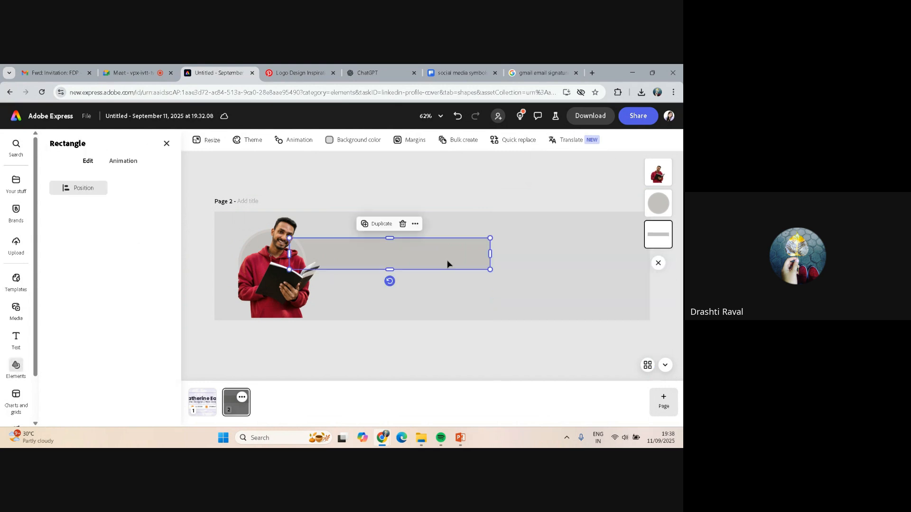
left_click_drag(492, 254, 649, 268)
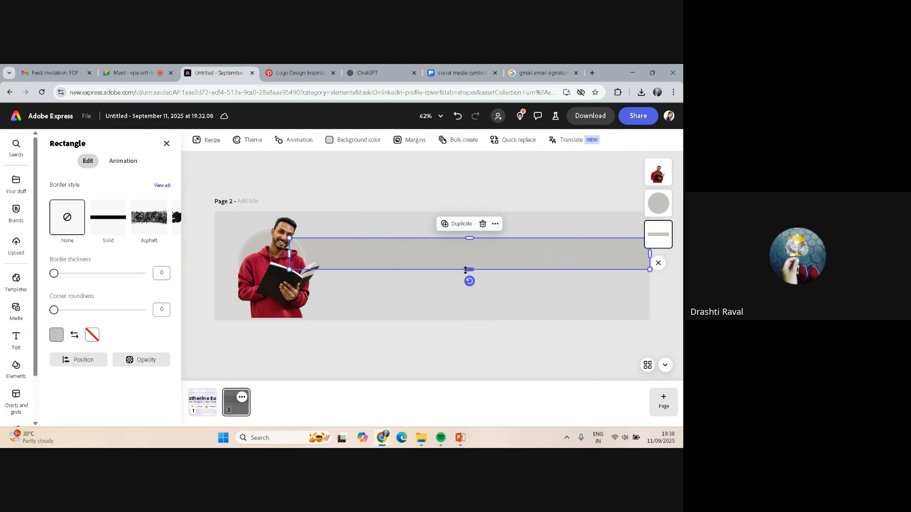
left_click_drag(471, 268, 470, 301)
left_click_drag(469, 238, 468, 219)
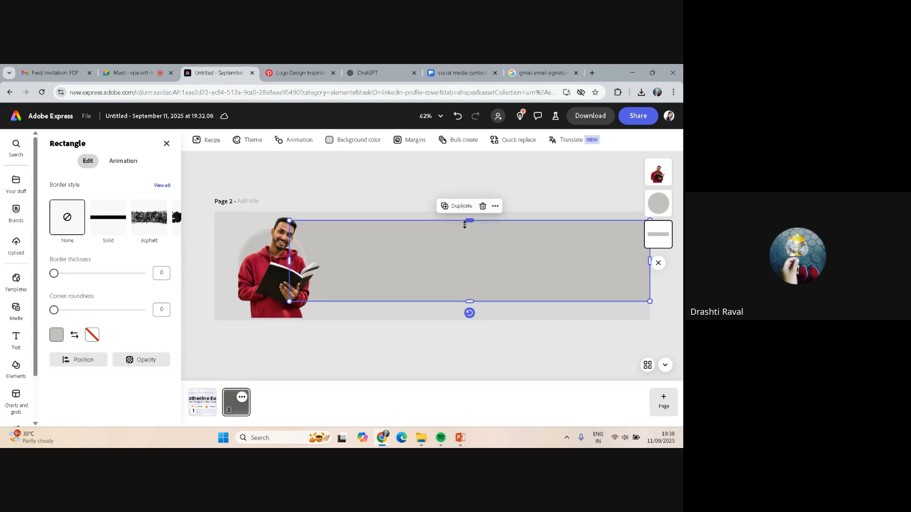
left_click(320, 217)
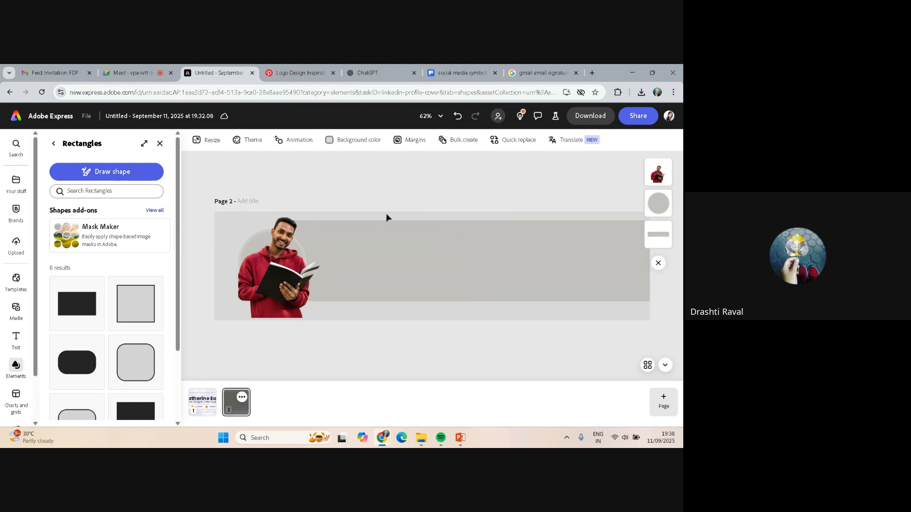
Try a Neon border with a thickness of 34 on the gray rectangle
left_click(502, 265)
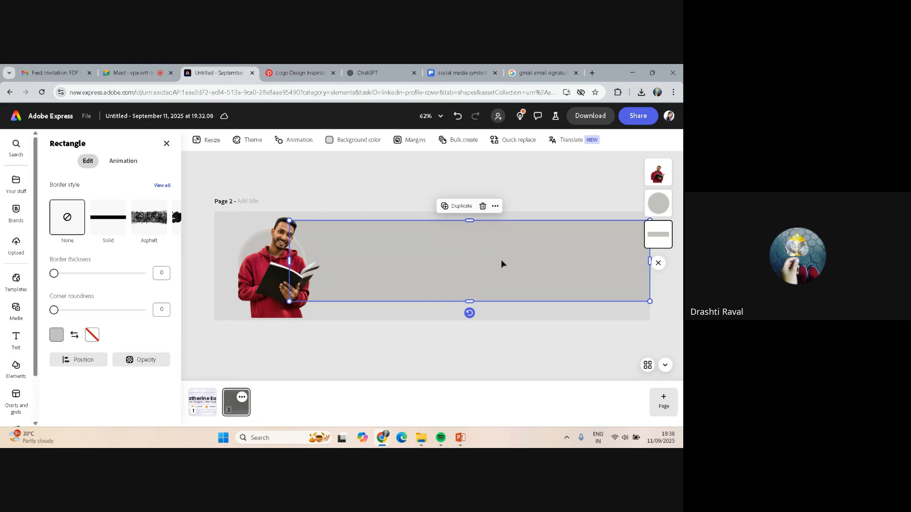
left_click(496, 206)
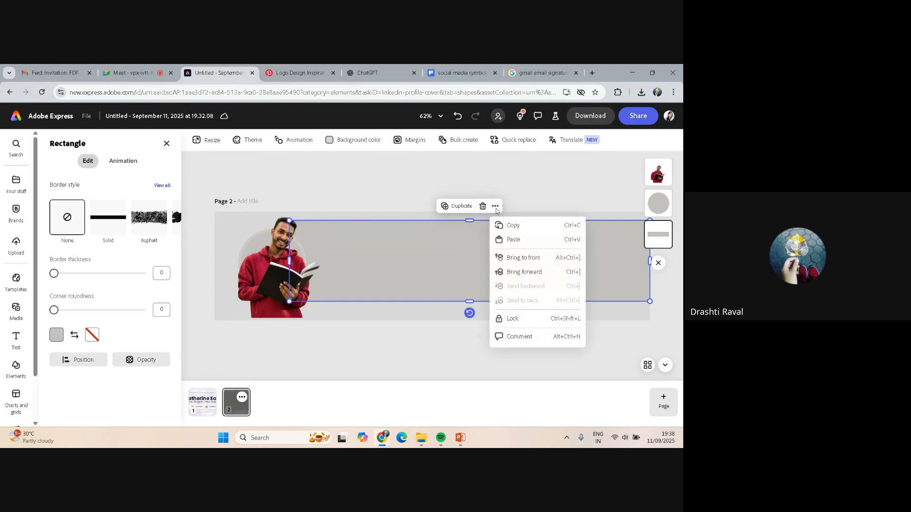
left_click(496, 207)
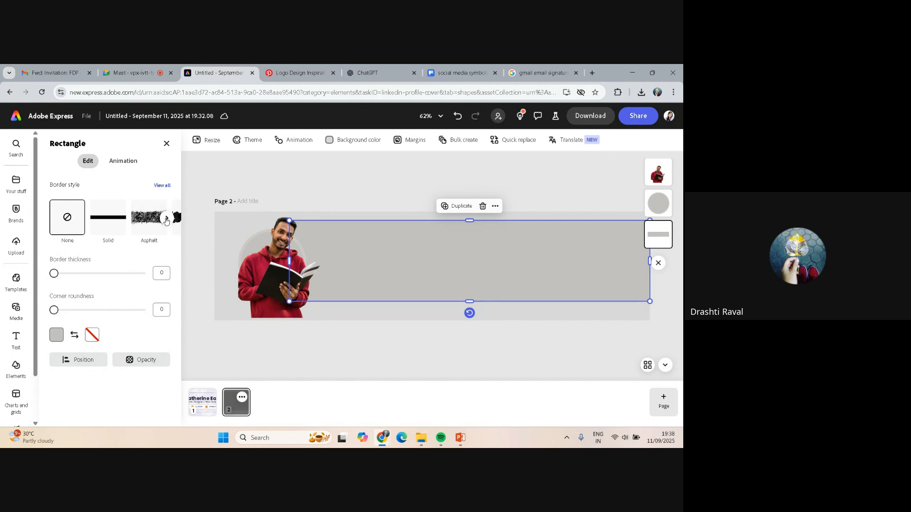
left_click(166, 219)
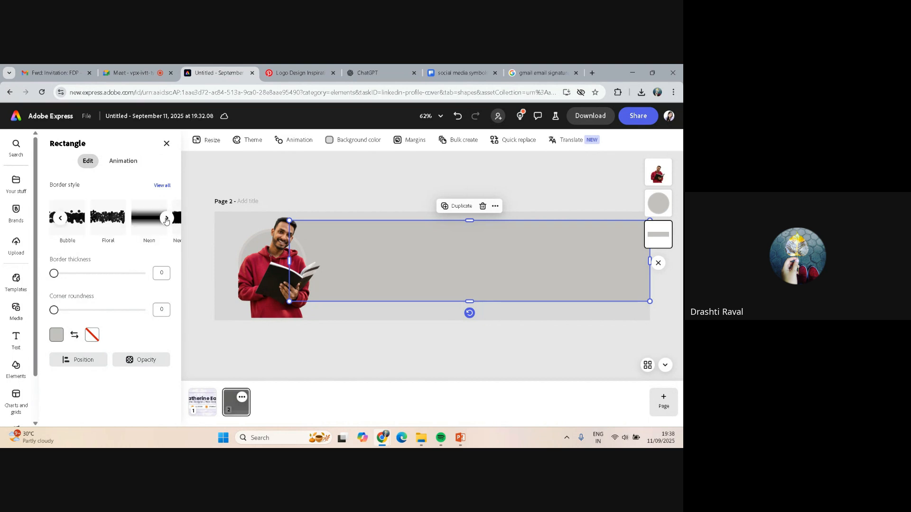
left_click(160, 218)
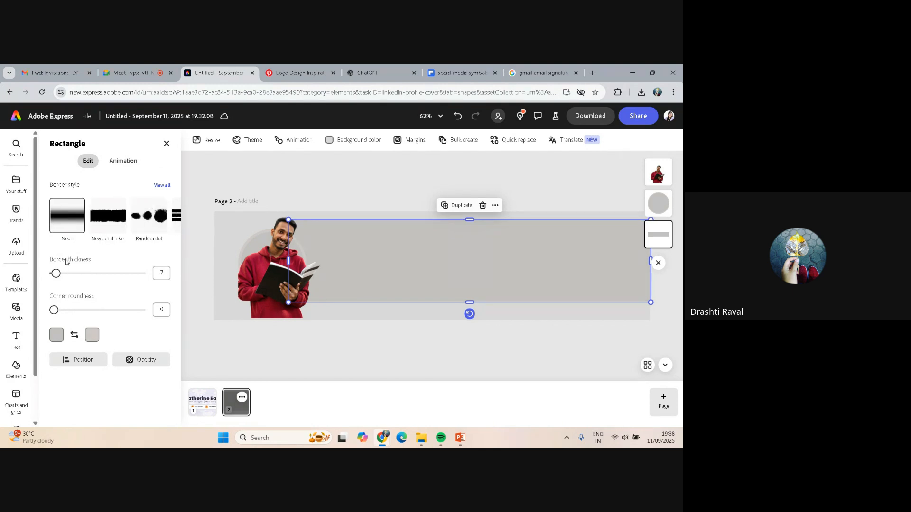
left_click_drag(58, 274, 61, 276)
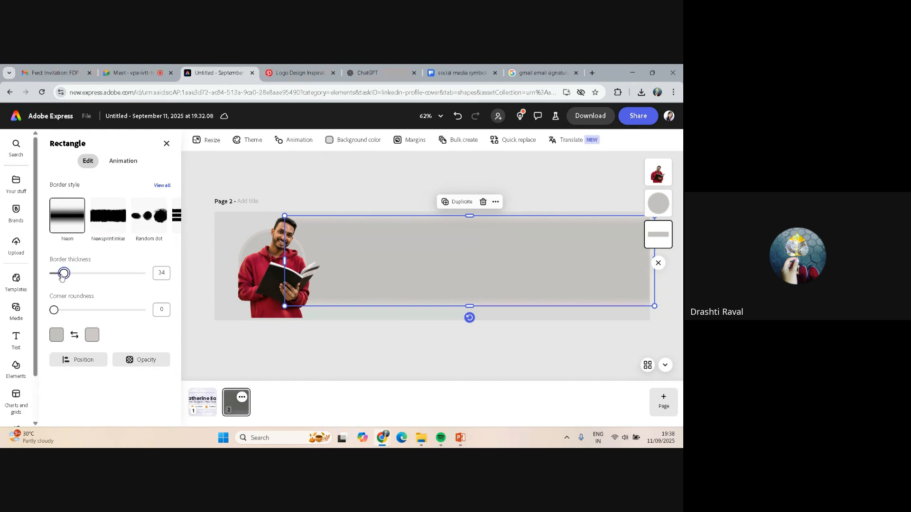
left_click_drag(62, 278, 53, 275)
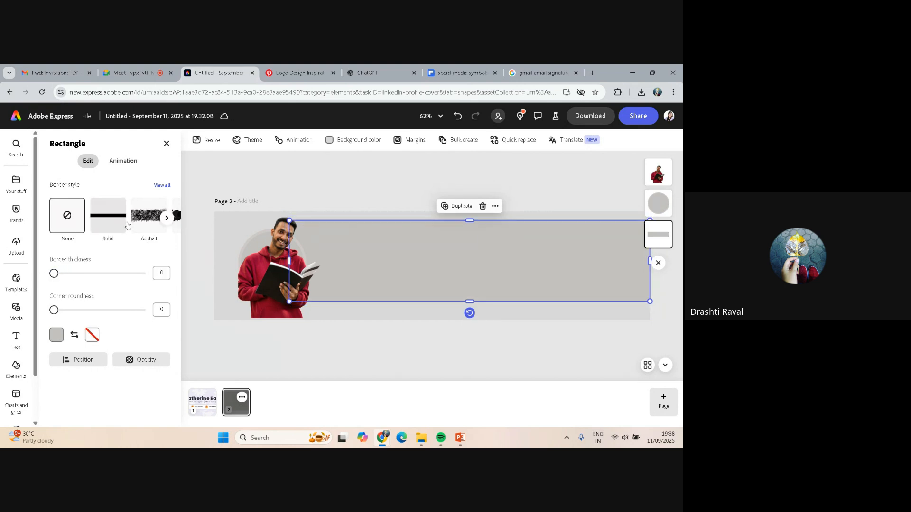
Look through all border styles offered for the gray rectangle and the available rectangle shapes
left_click(167, 219)
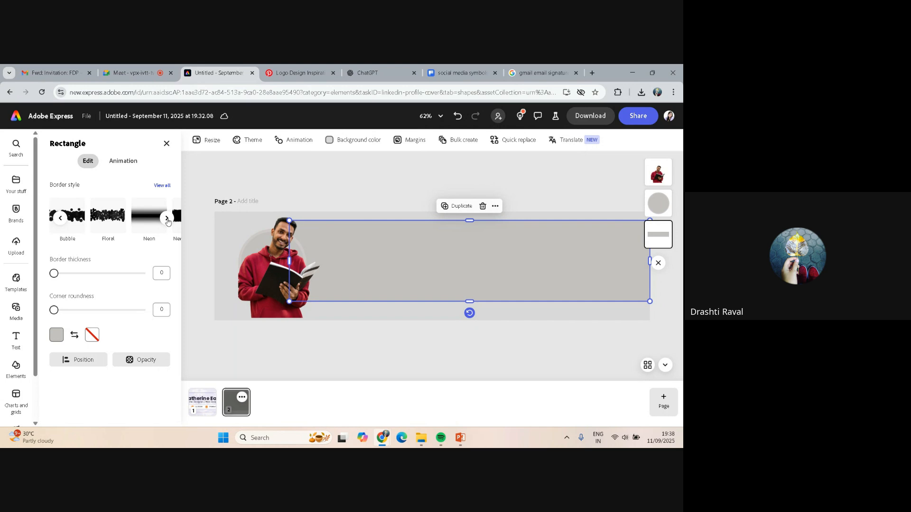
left_click(167, 219)
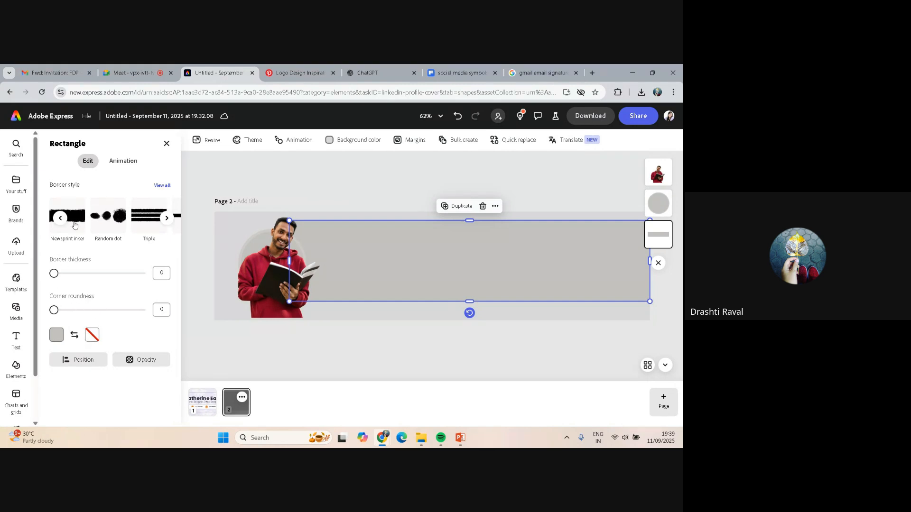
left_click(165, 218)
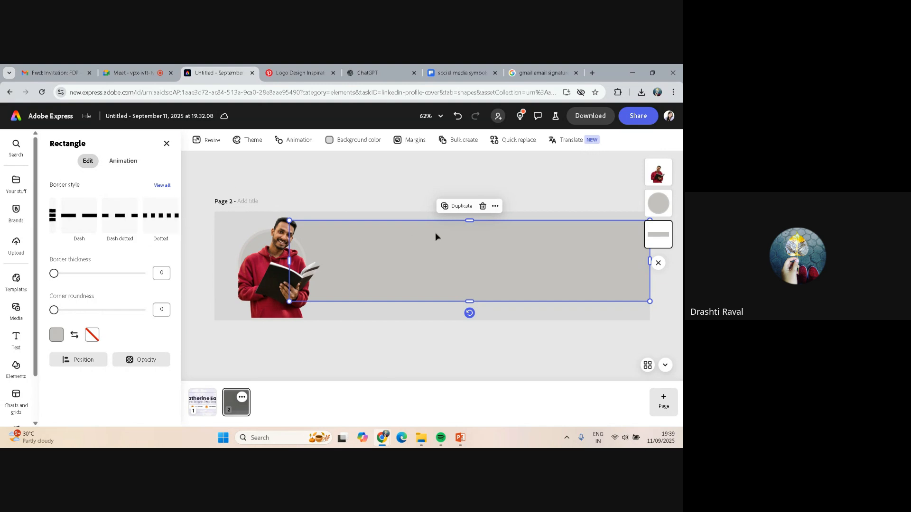
left_click(494, 206)
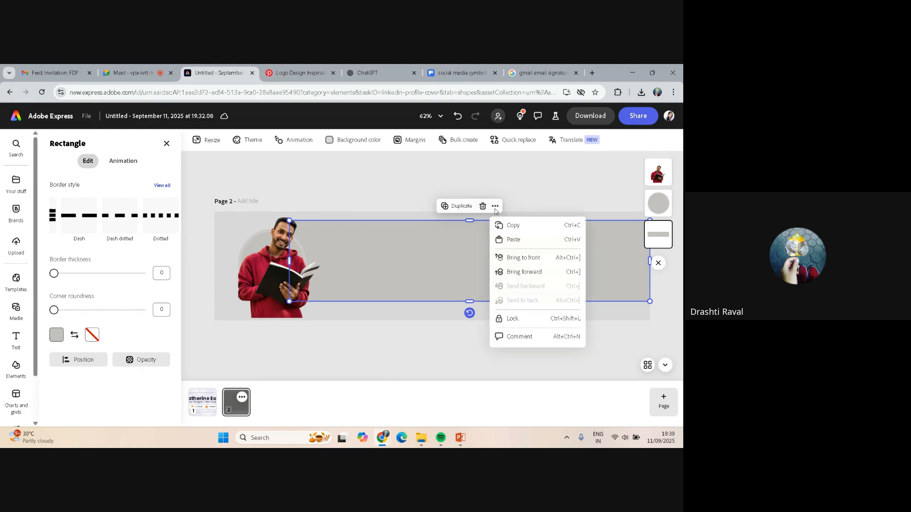
left_click(495, 207)
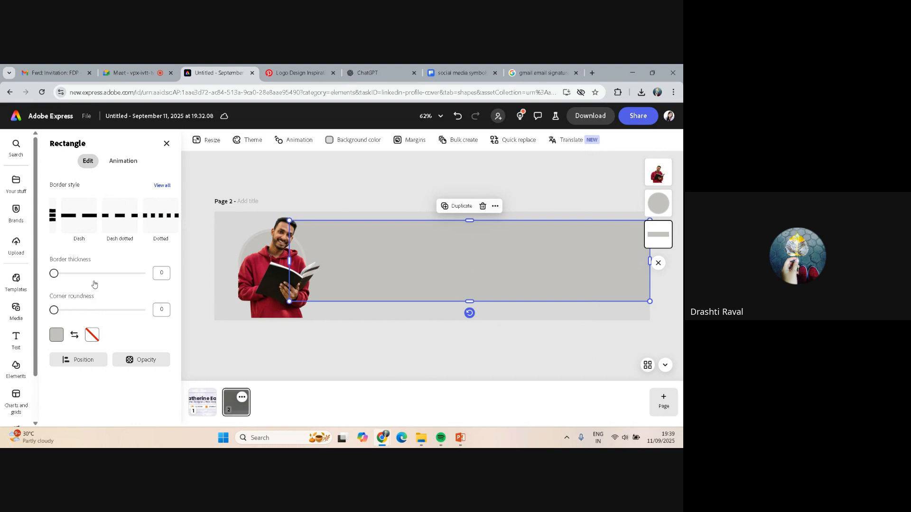
left_click(311, 187)
left_click(342, 243)
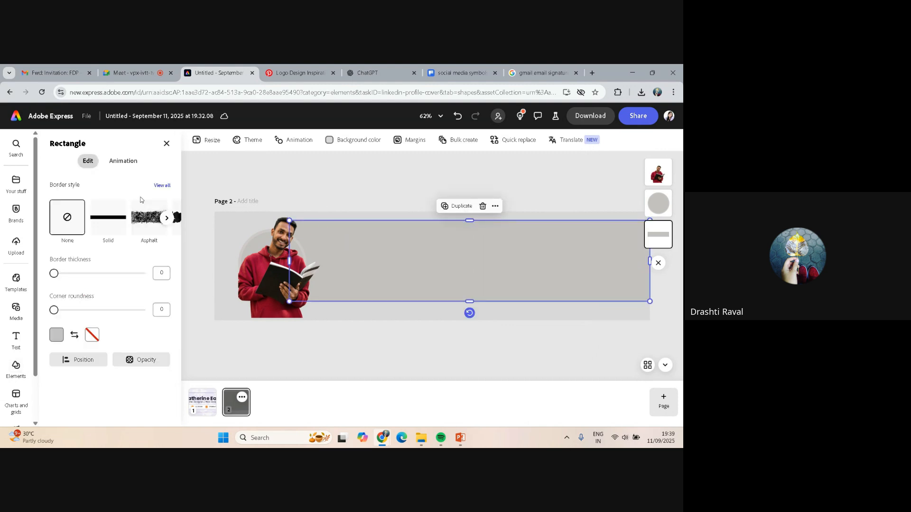
left_click(167, 218)
left_click(167, 218)
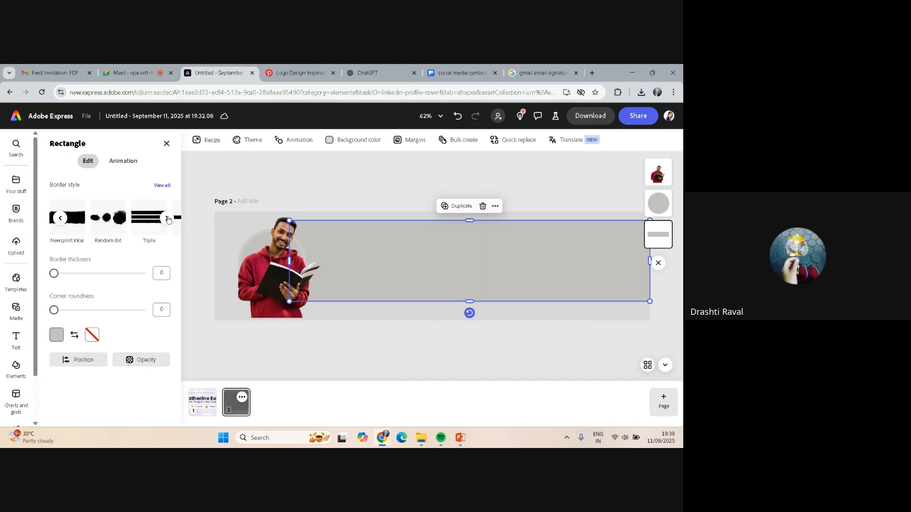
left_click(167, 218)
left_click(161, 186)
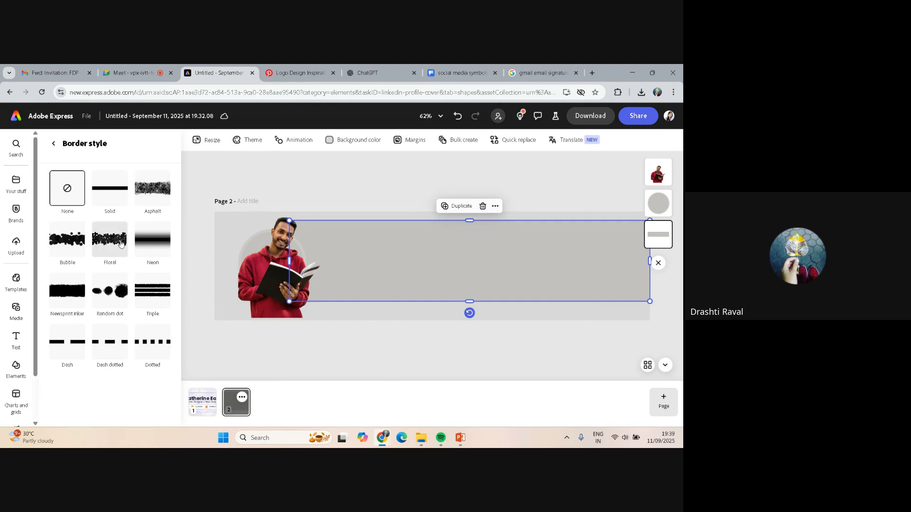
left_click(200, 224)
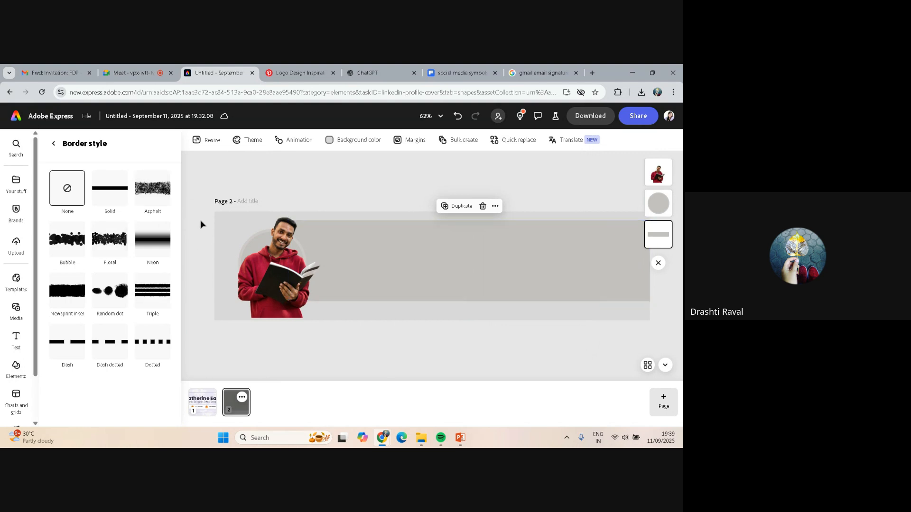
scroll(87, 218, "down", 3)
scroll(87, 217, "up", 3)
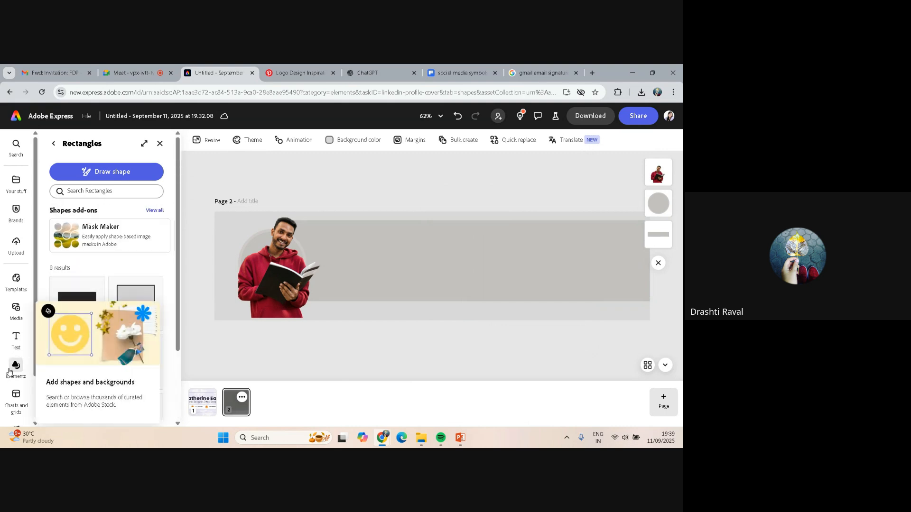
scroll(59, 298, "down", 2)
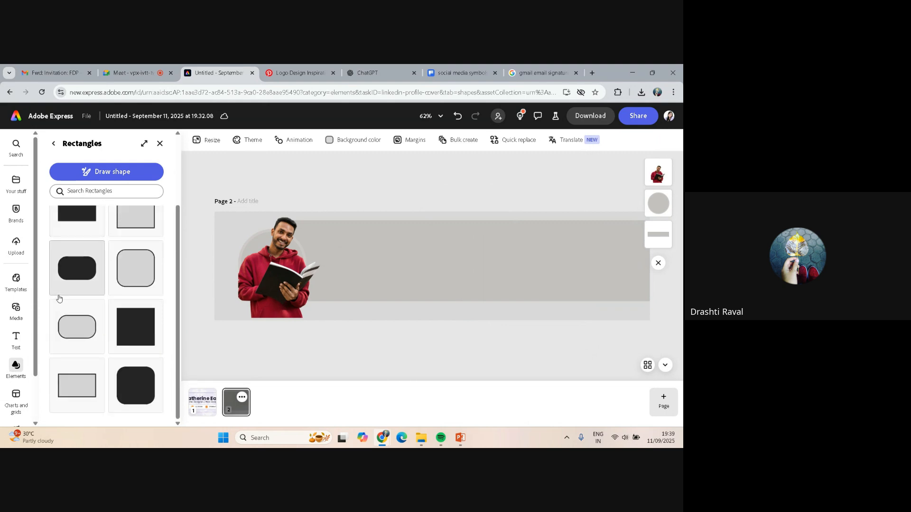
Examine the gray rectangle's opacity and blend options and its animation effects
left_click(452, 279)
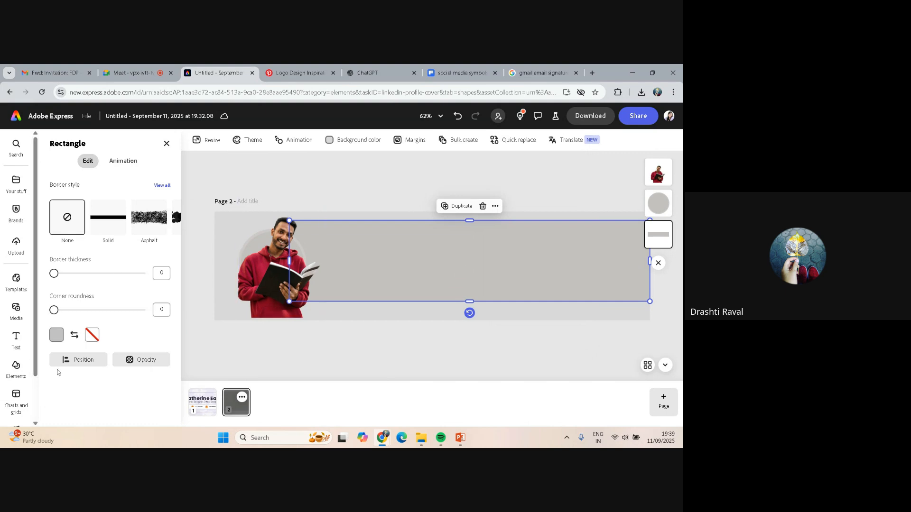
left_click(140, 361)
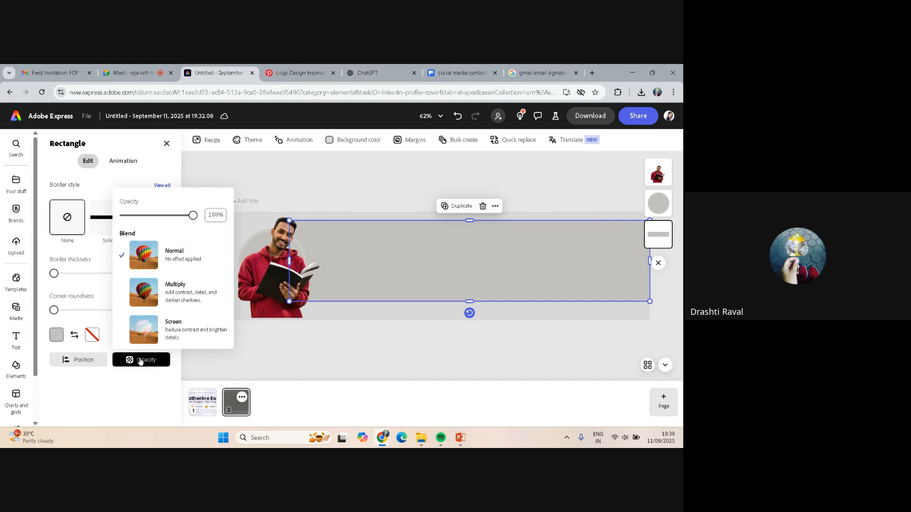
left_click(88, 360)
left_click(88, 358)
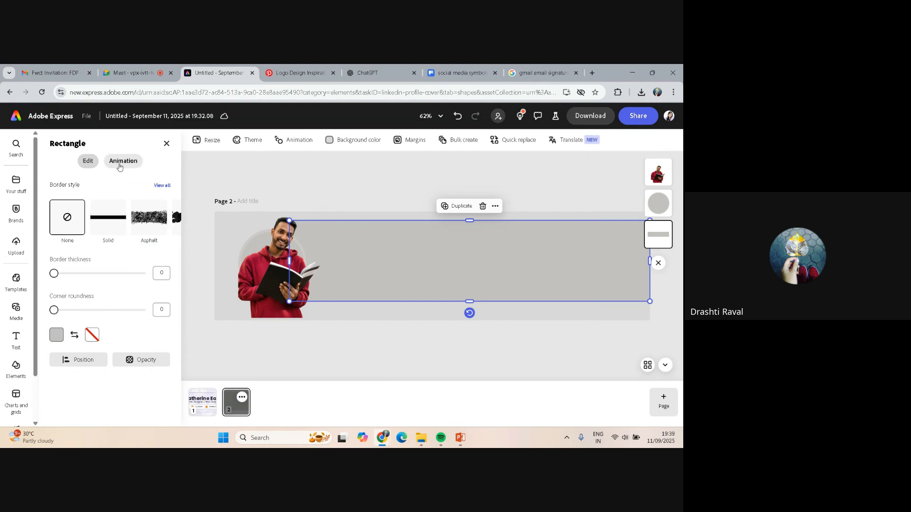
left_click(120, 163)
scroll(150, 270, "down", 1)
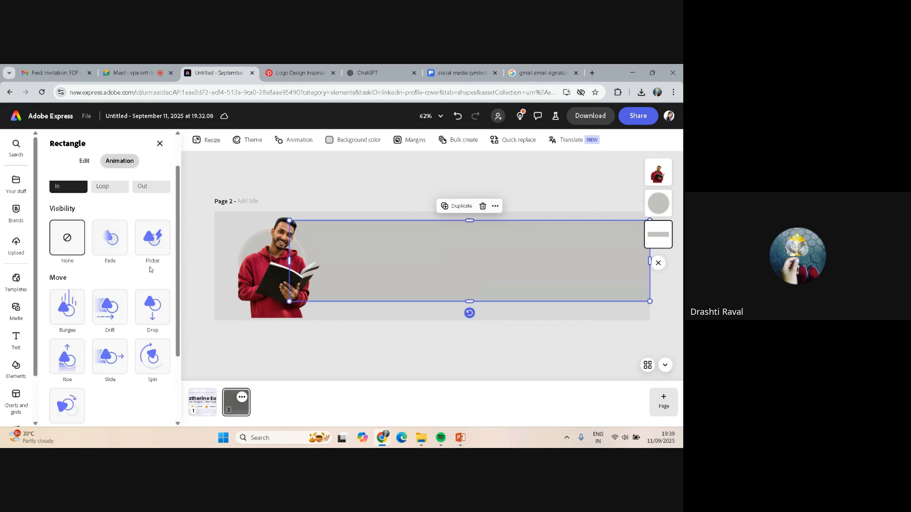
scroll(150, 270, "down", 2)
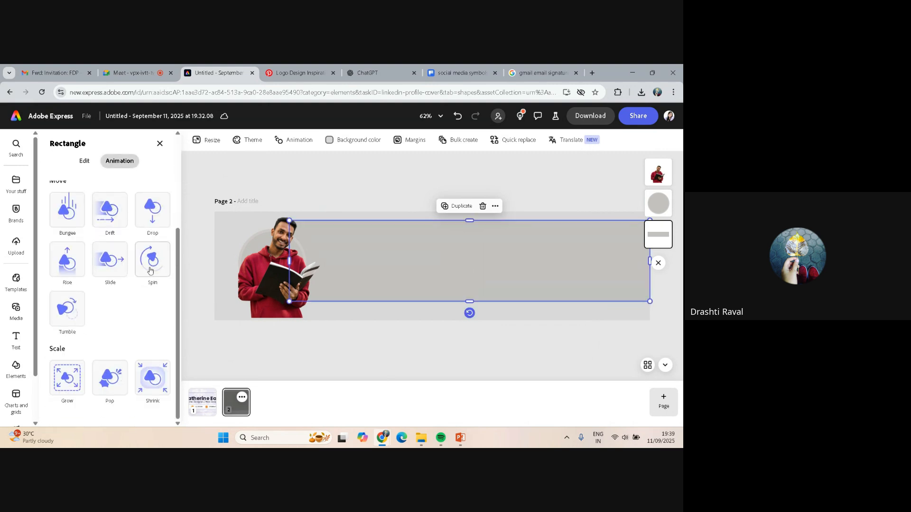
scroll(150, 270, "up", 3)
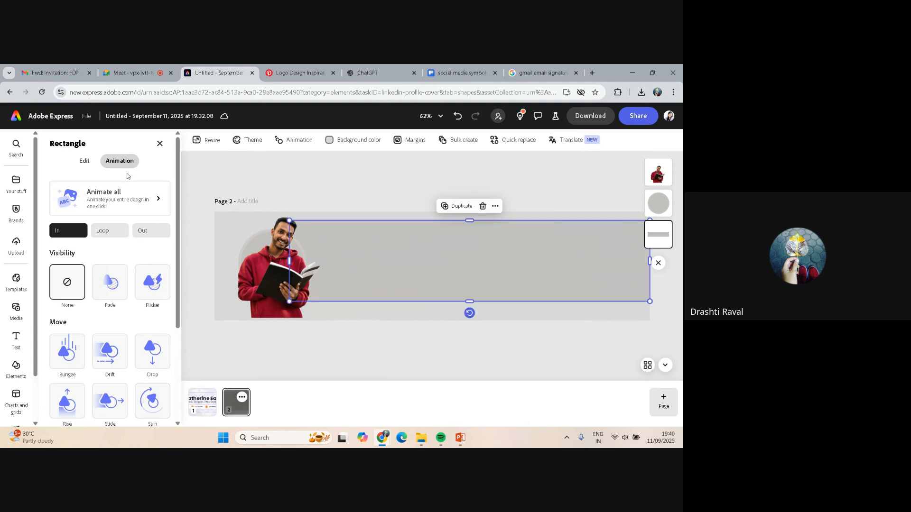
left_click(84, 162)
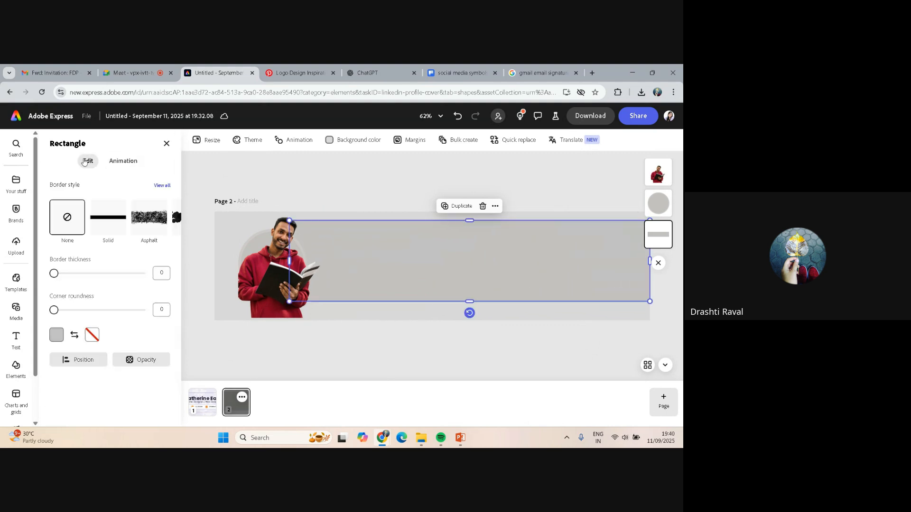
Deselect the gray rectangle and rename the document as Email signature
left_click(317, 186)
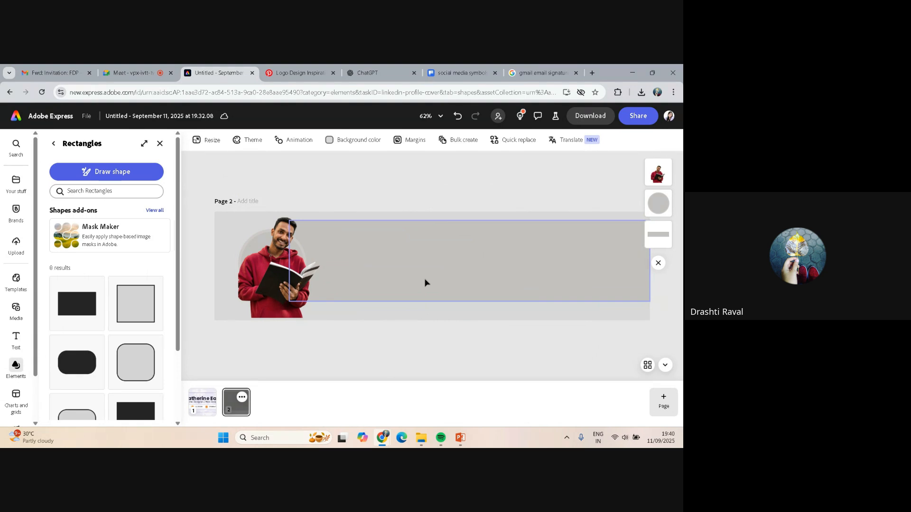
left_click(124, 116)
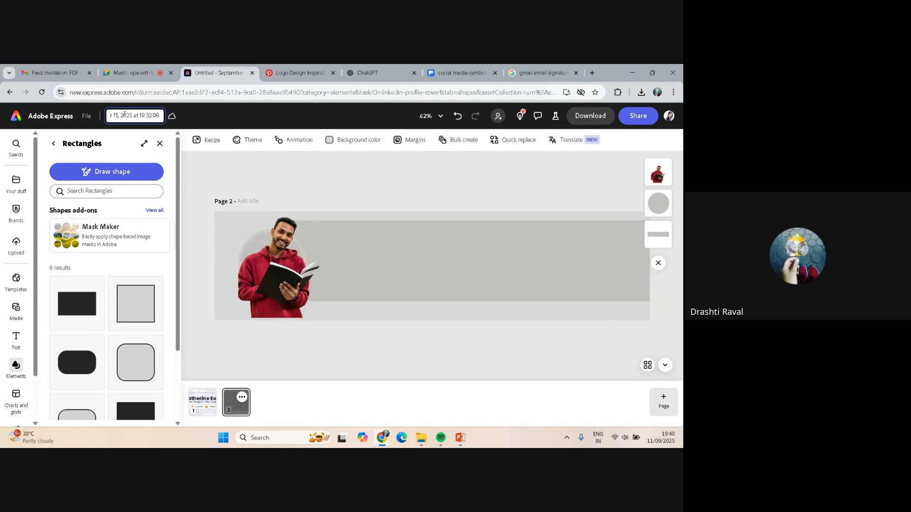
key("BackSpace")
key("BackSpace")
key("BackSpace")
key("BackSpace")
key("BackSpace")
key("BackSpace")
key("BackSpace")
key("BackSpace")
key("BackSpace")
key("BackSpace")
key("BackSpace")
key("BackSpace")
key("BackSpace")
key("BackSpace")
key("BackSpace")
key("BackSpace")
key("BackSpace")
key("BackSpace")
key("BackSpace")
key("BackSpace")
key("BackSpace")
key("BackSpace")
key("BackSpace")
key("BackSpace")
key("BackSpace")
key("BackSpace")
key("BackSpace")
type("Email signature")
key("Escape")
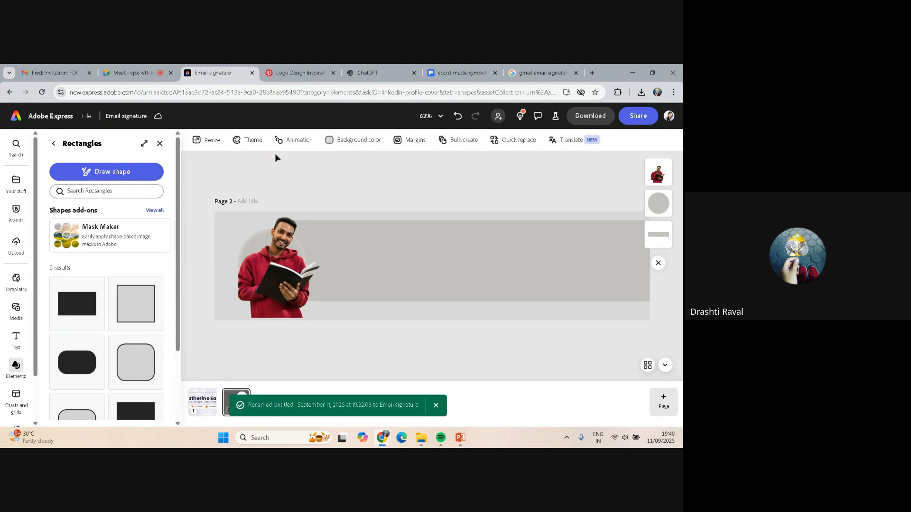
Put a person's first name in front of "Email signature" in the document title
left_click(110, 115)
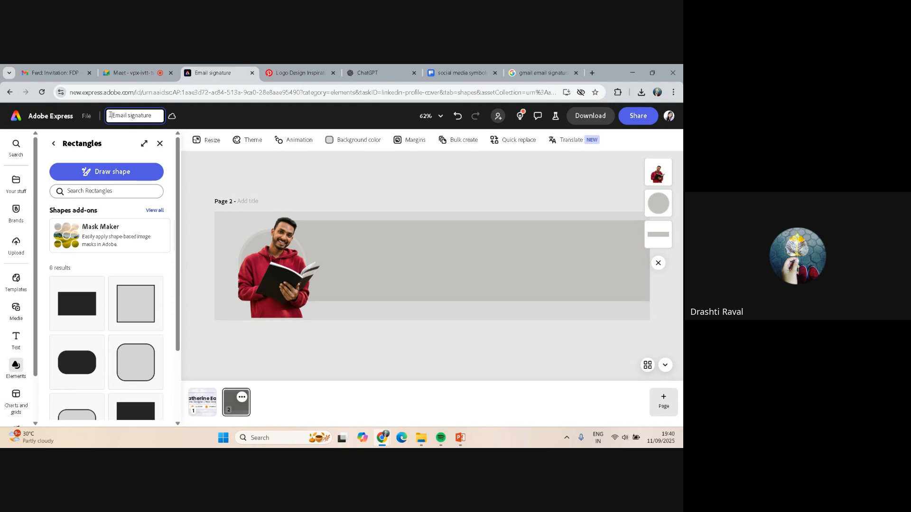
type("Adi")
key("Return")
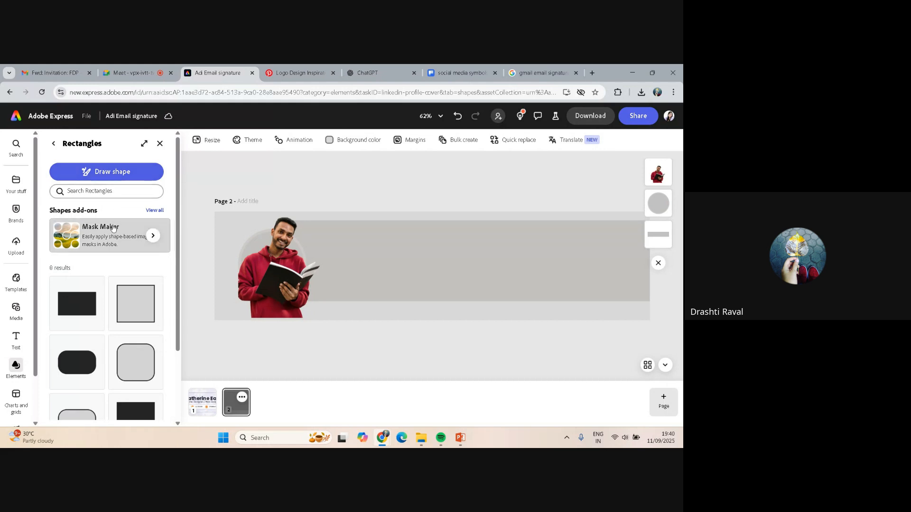
Look through the rectangle shapes, the page resize options and the gray rectangle's arrangement commands
scroll(113, 227, "down", 3)
scroll(118, 219, "up", 3)
left_click(160, 144)
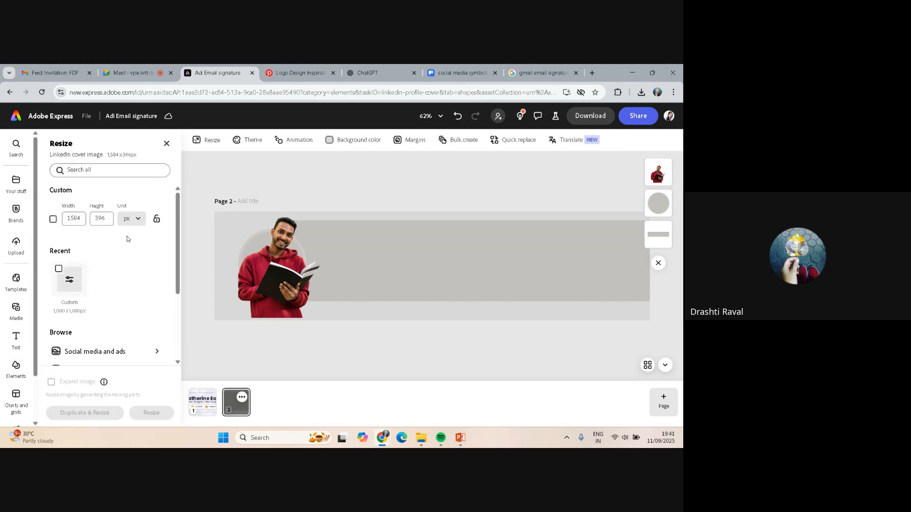
scroll(127, 239, "down", 3)
scroll(126, 239, "up", 3)
left_click(352, 243)
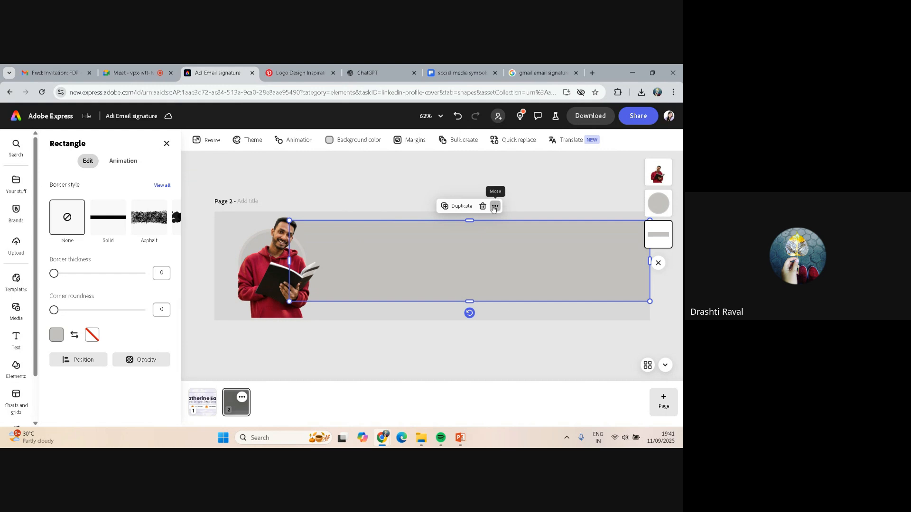
left_click(494, 207)
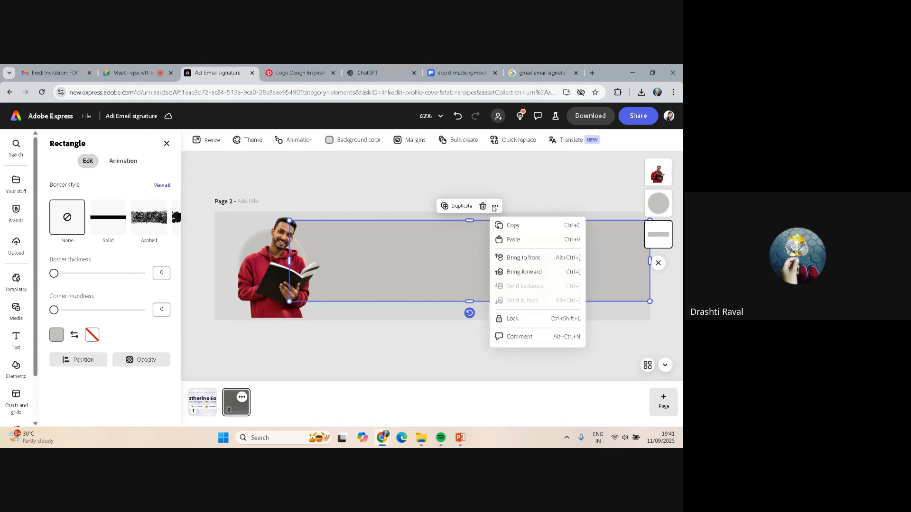
left_click(519, 179)
left_click(519, 180)
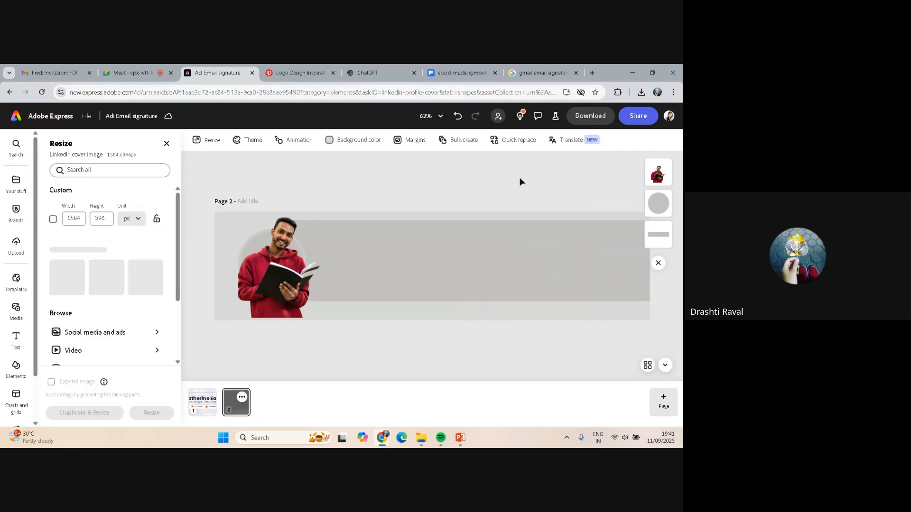
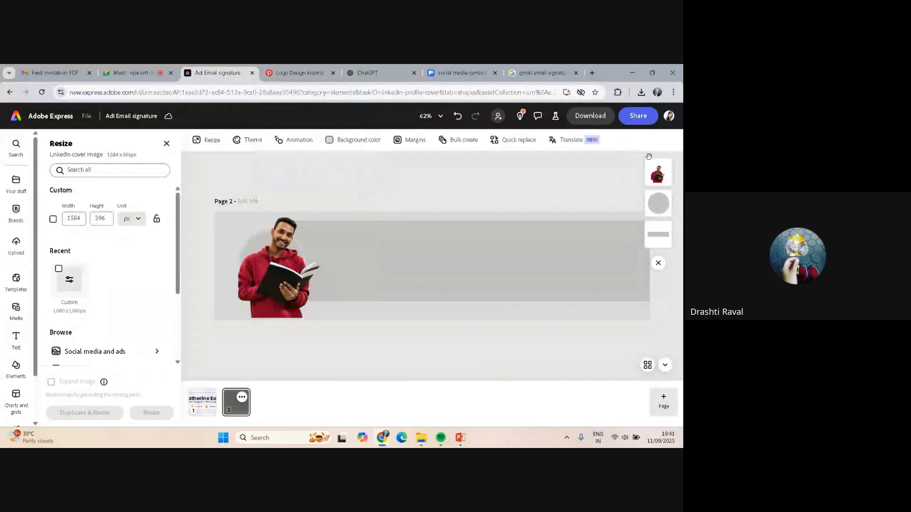
Examine the design's sharing options, including the full list of social, save and other destinations
left_click(630, 116)
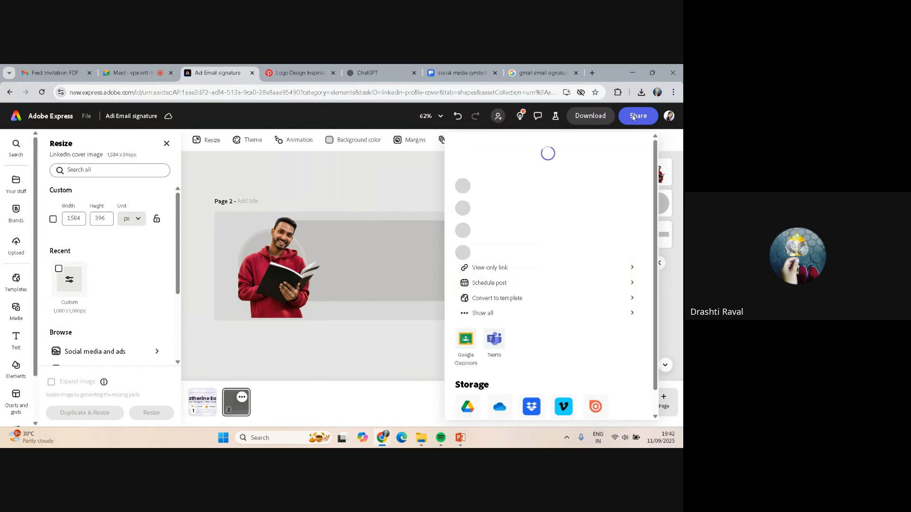
scroll(574, 261, "down", 1)
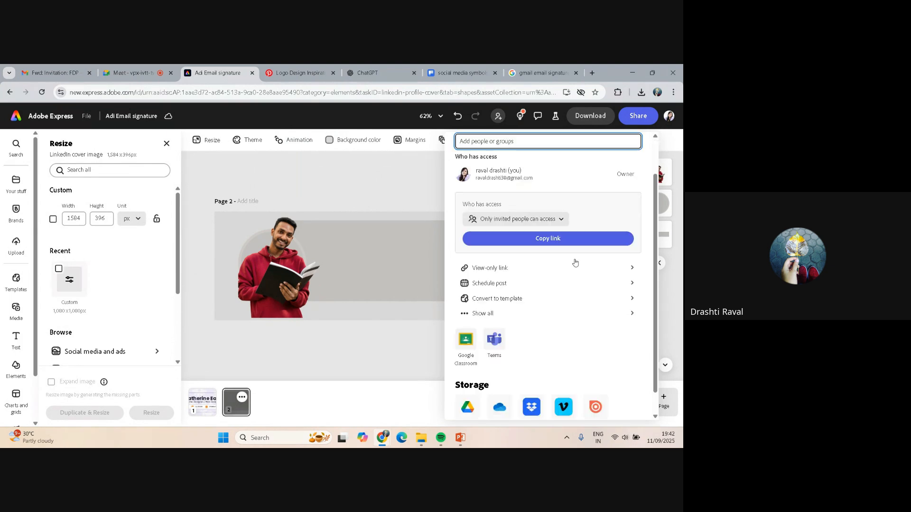
left_click(486, 313)
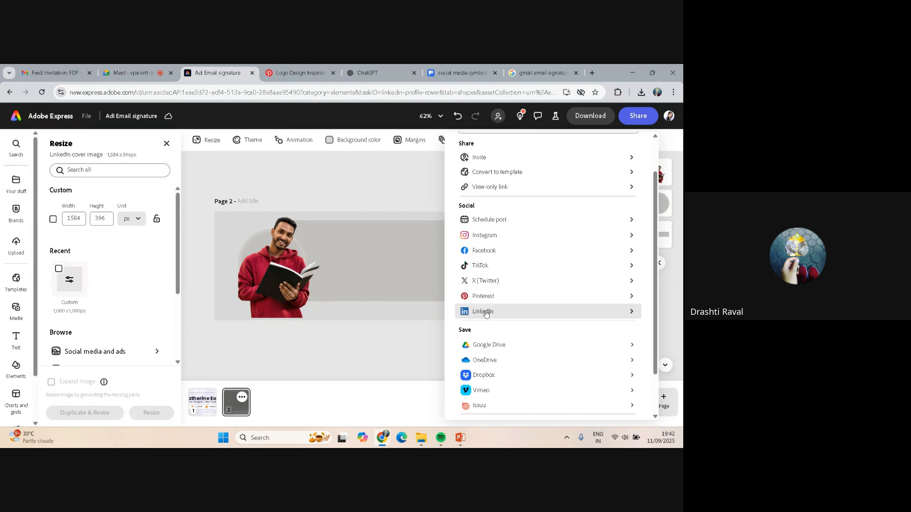
scroll(501, 292, "down", 1)
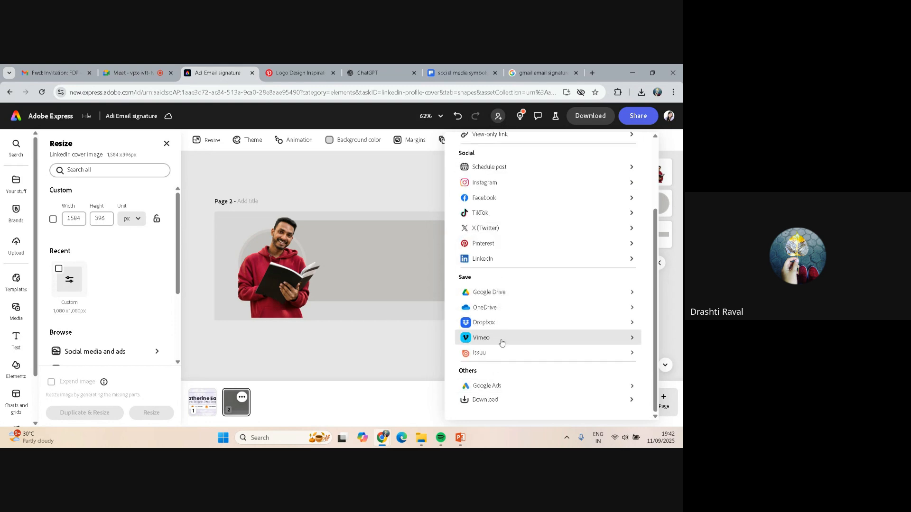
scroll(501, 273, "up", 2)
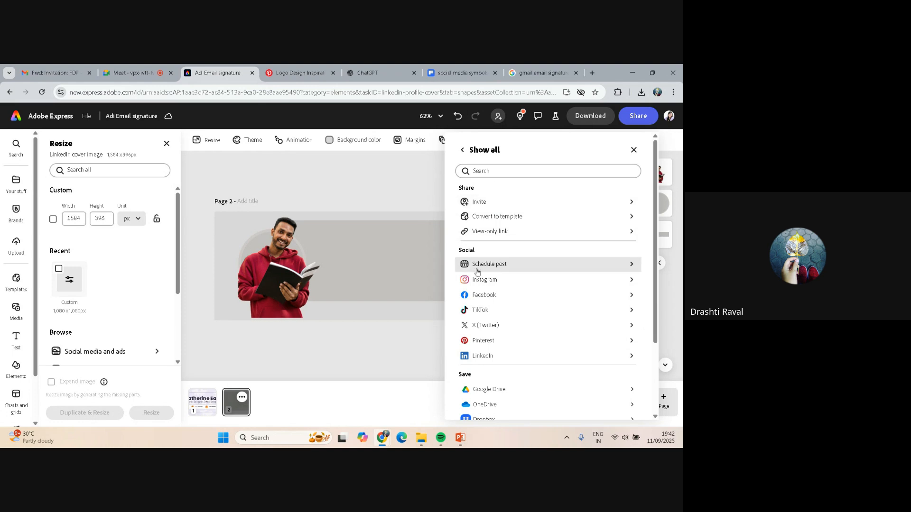
scroll(537, 310, "down", 1)
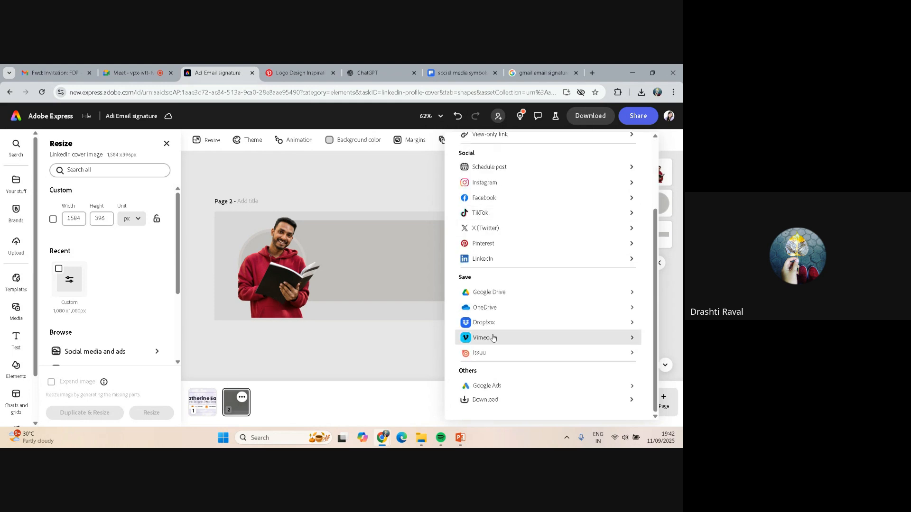
scroll(530, 321, "up", 5)
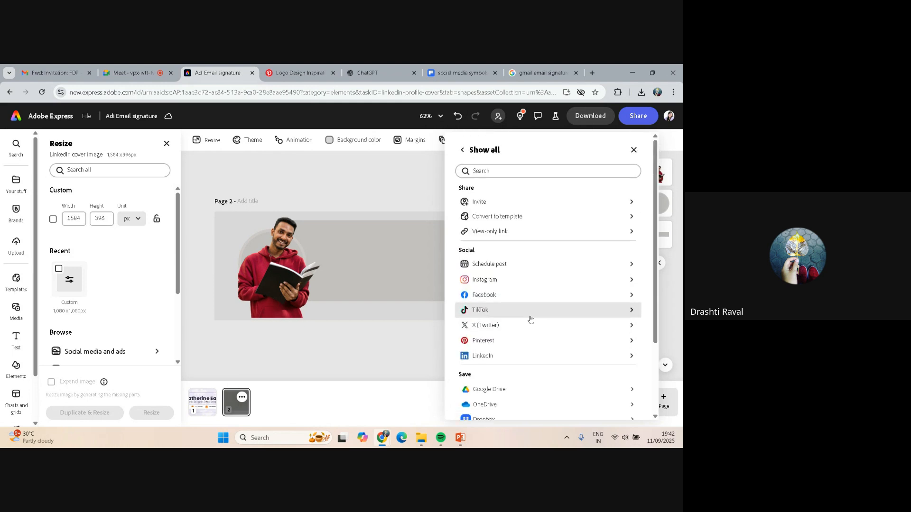
left_click(609, 125)
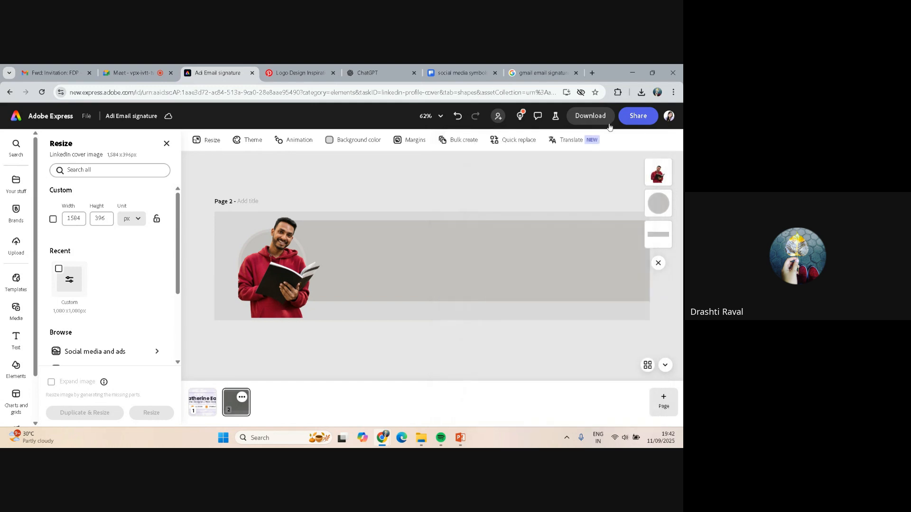
left_click(636, 116)
scroll(526, 218, "down", 3)
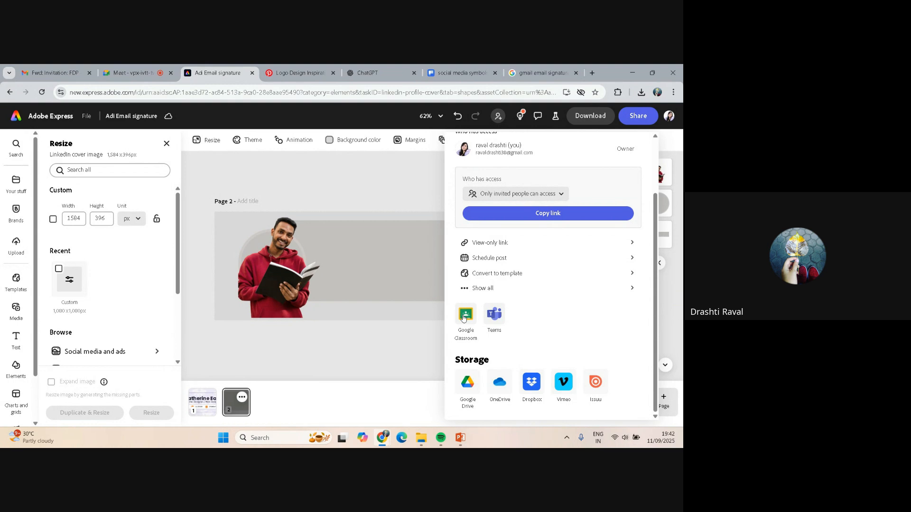
left_click(372, 326)
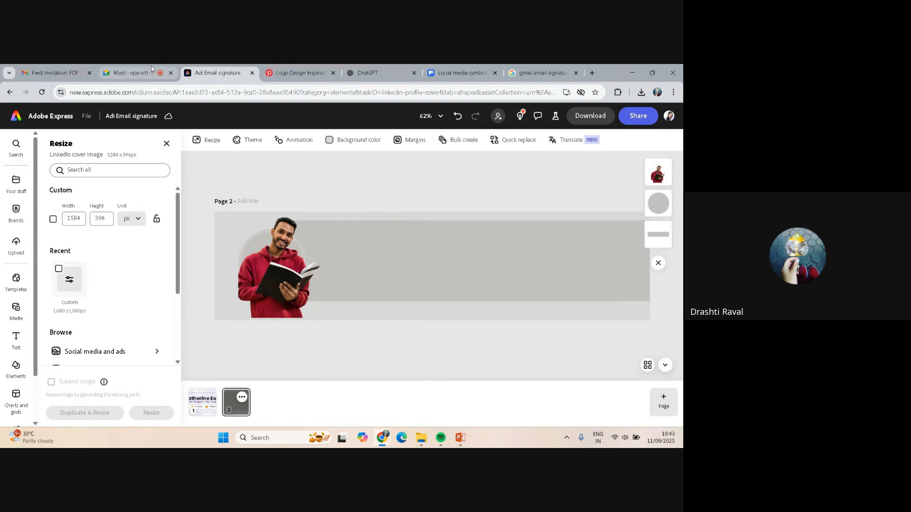
Switch to Pinterest and search for email newsletter design ideas
left_click(317, 69)
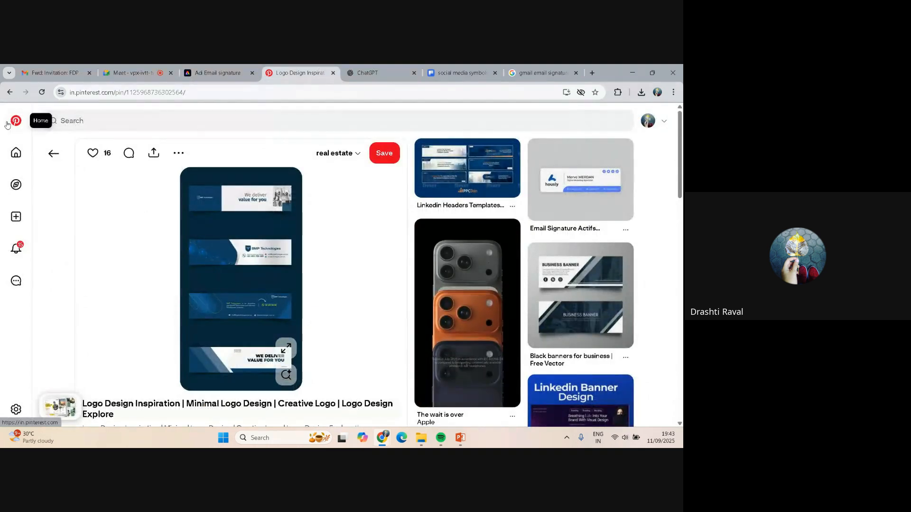
left_click(93, 120)
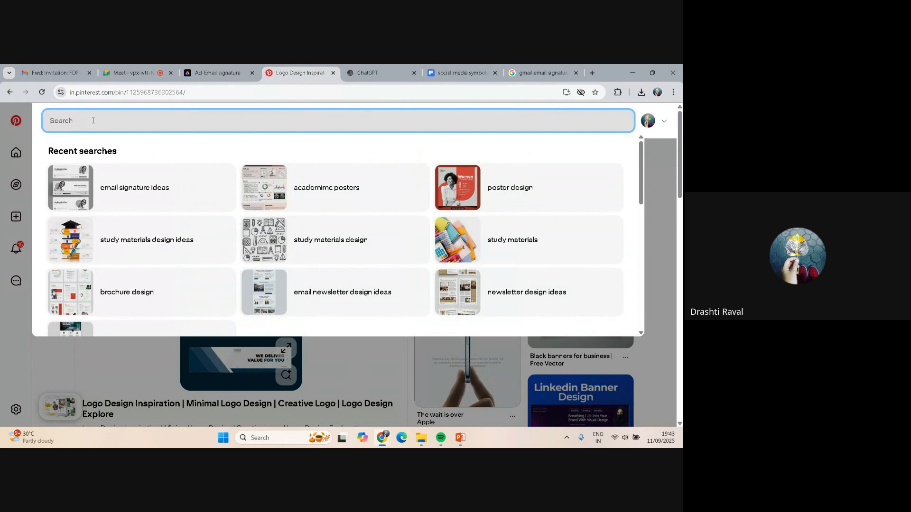
left_click(326, 282)
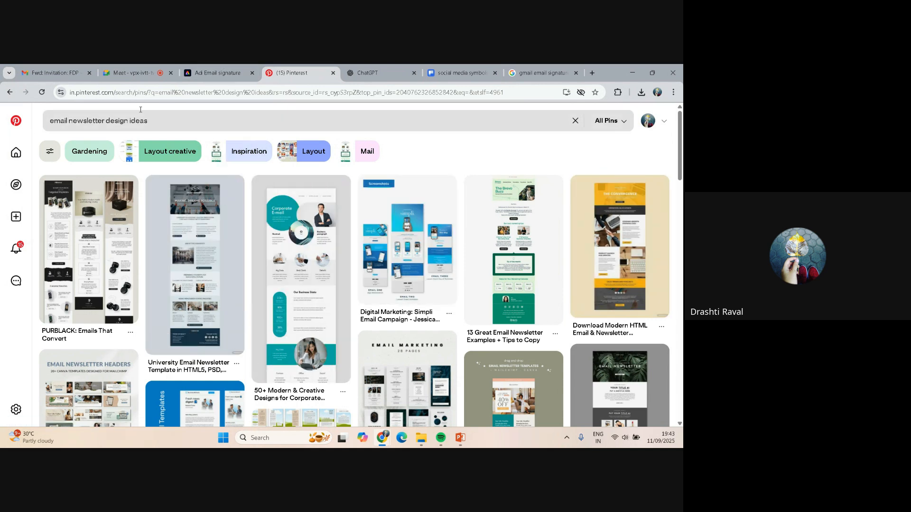
Copy the Freepik home page address and send it as an in-call message in Google Meet
left_click(216, 72)
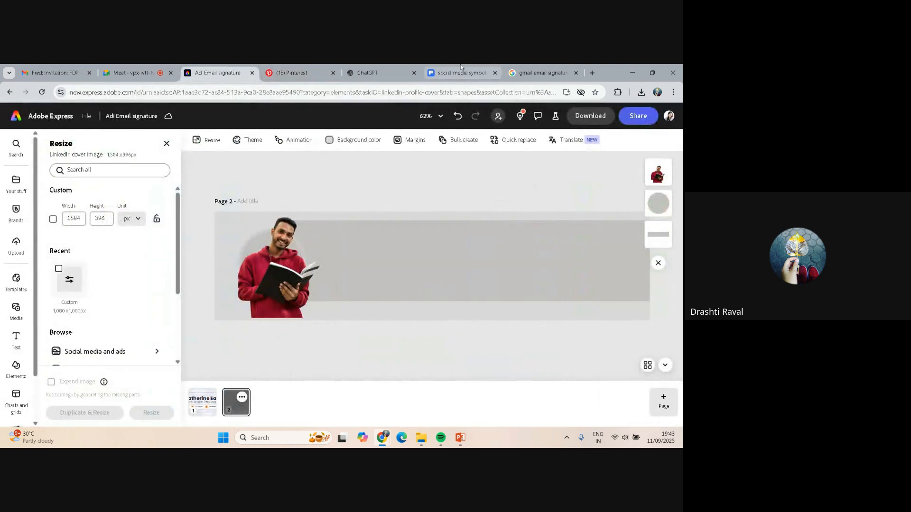
left_click(458, 72)
left_click(42, 115)
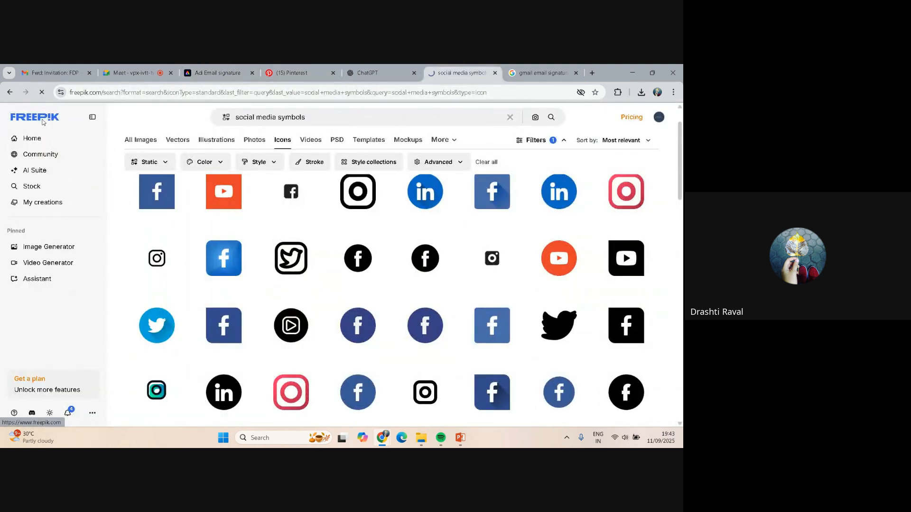
left_click(258, 93)
key("ctrl+c")
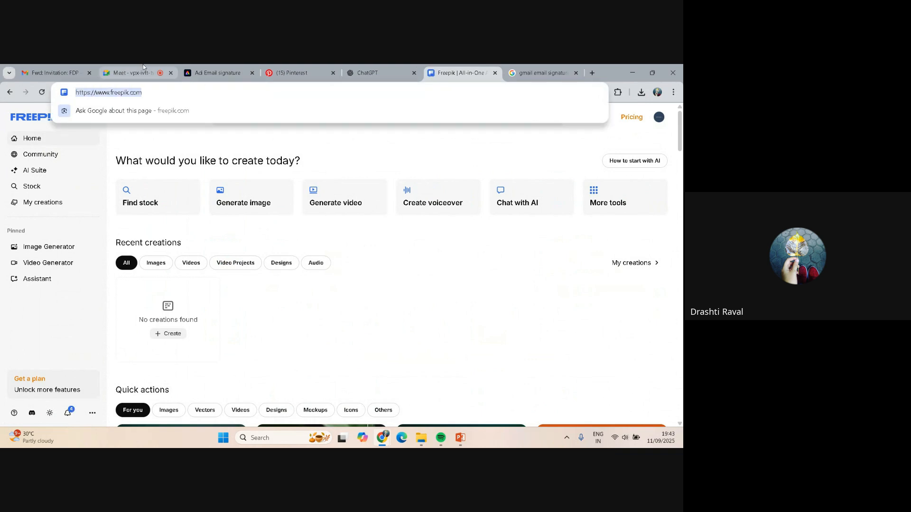
left_click(128, 72)
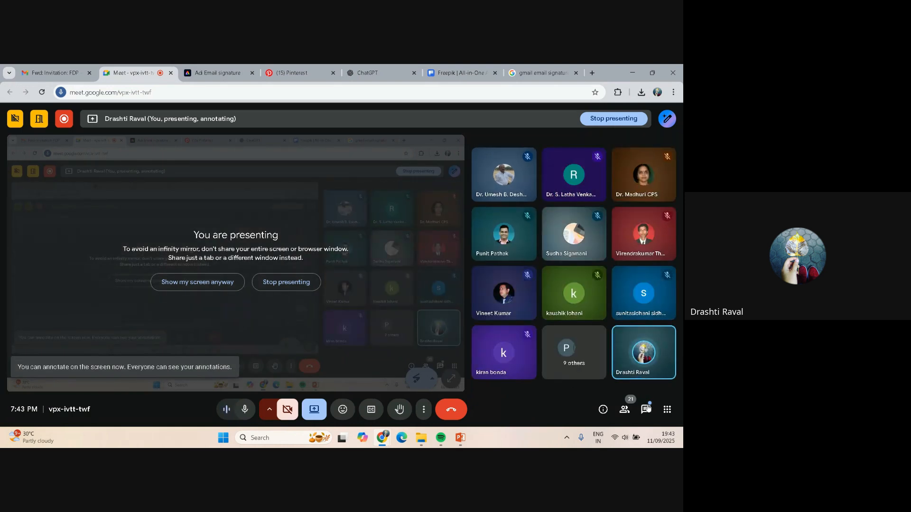
left_click(645, 410)
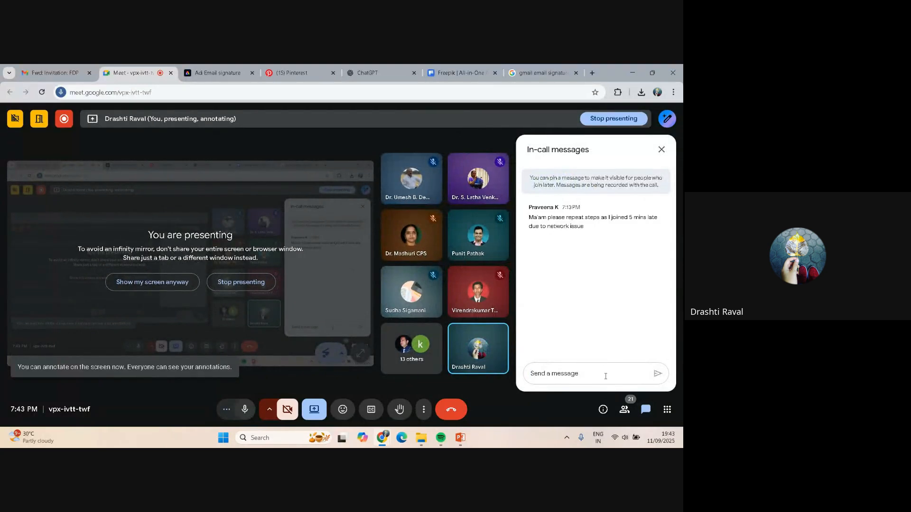
left_click(605, 377)
key("ctrl+v")
key("Return")
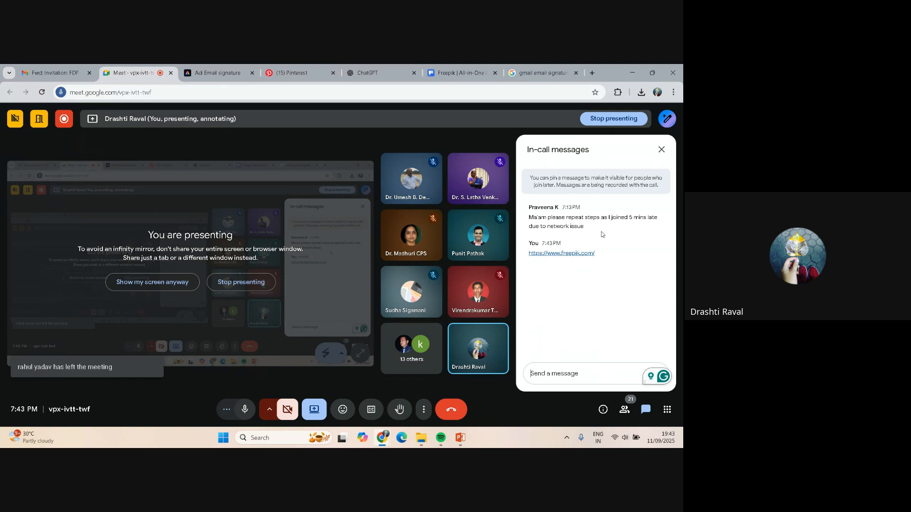
Close the ChatGPT browser tab
left_click(298, 72)
left_click(398, 68)
left_click(415, 73)
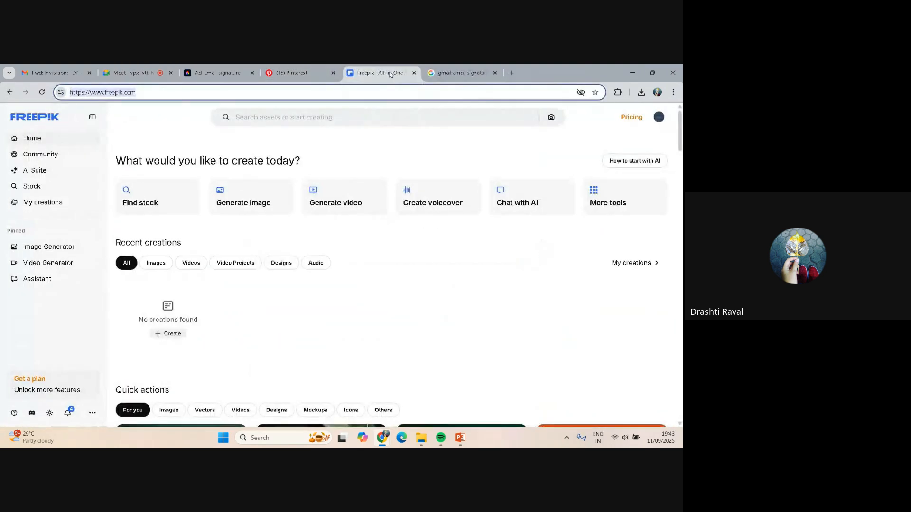
Copy the Pinterest home page address, send it in the Google Meet in-call messages and return to Pinterest
left_click(292, 69)
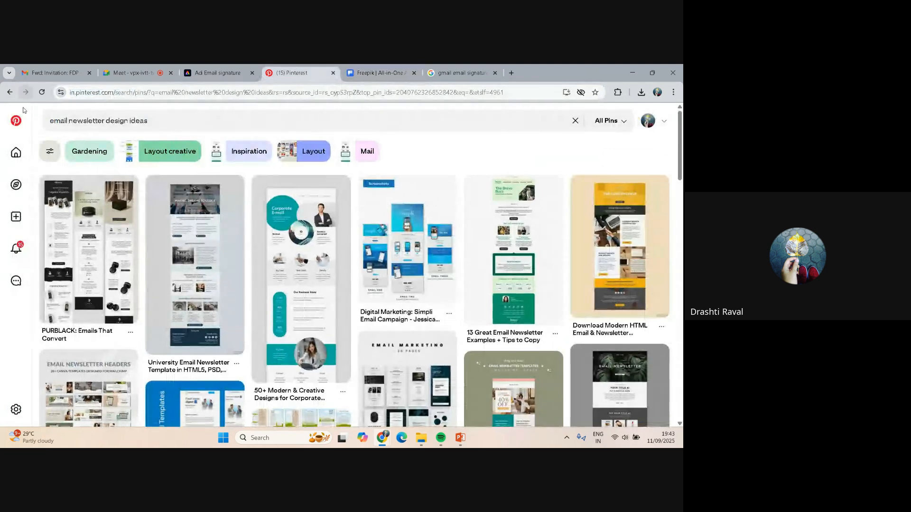
left_click(15, 122)
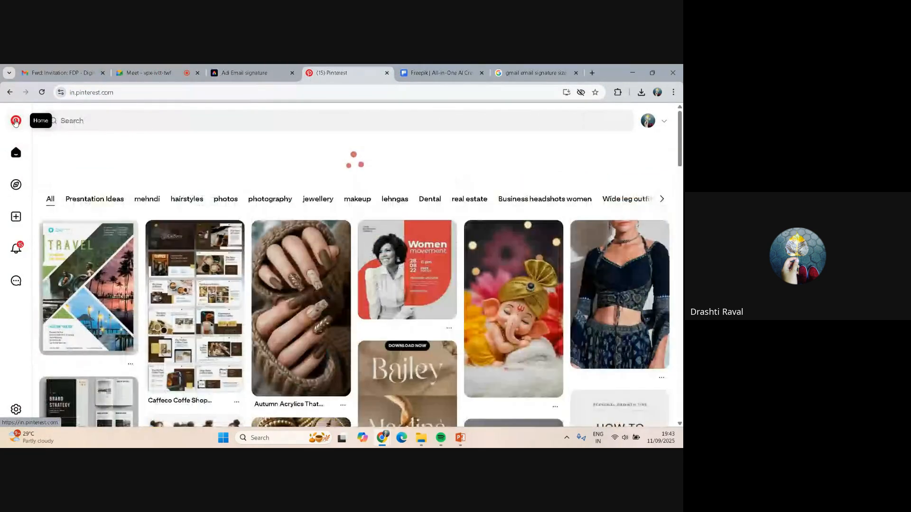
left_click(142, 88)
key("ctrl+c")
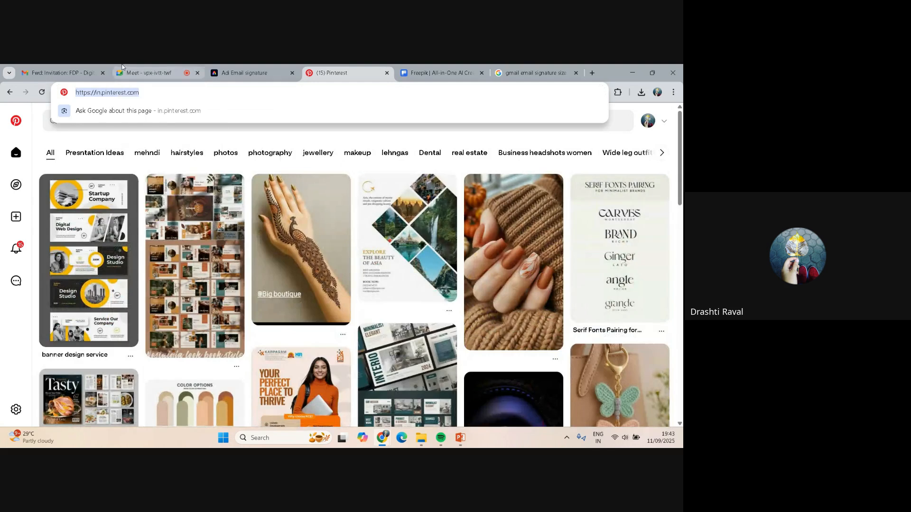
left_click(154, 72)
left_click(573, 377)
key("ctrl+v")
key("Return")
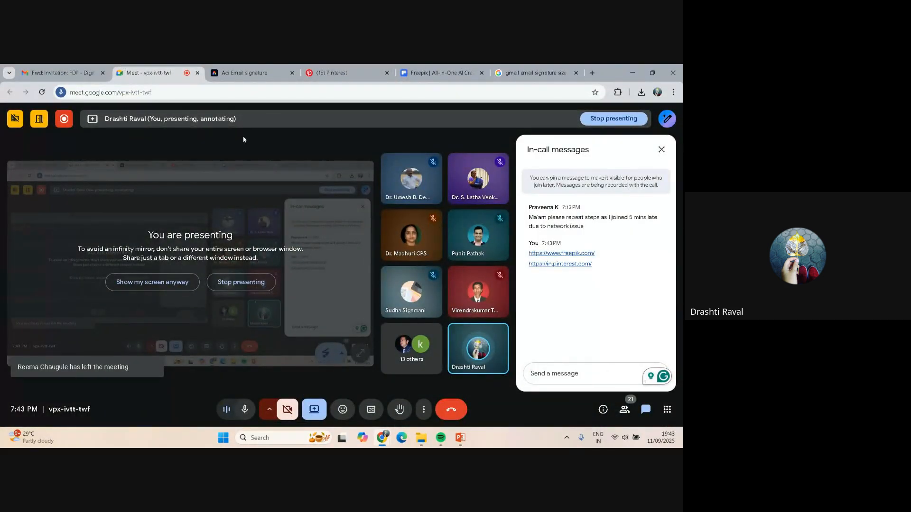
left_click(332, 72)
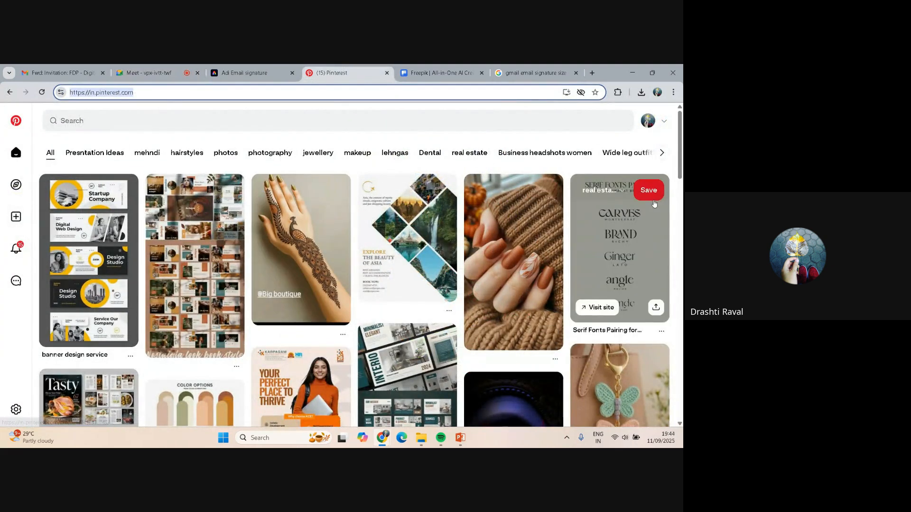
Browse the Pinterest home feed for design inspiration such as banners, brochures, presentations and email signatures
scroll(653, 203, "down", 3)
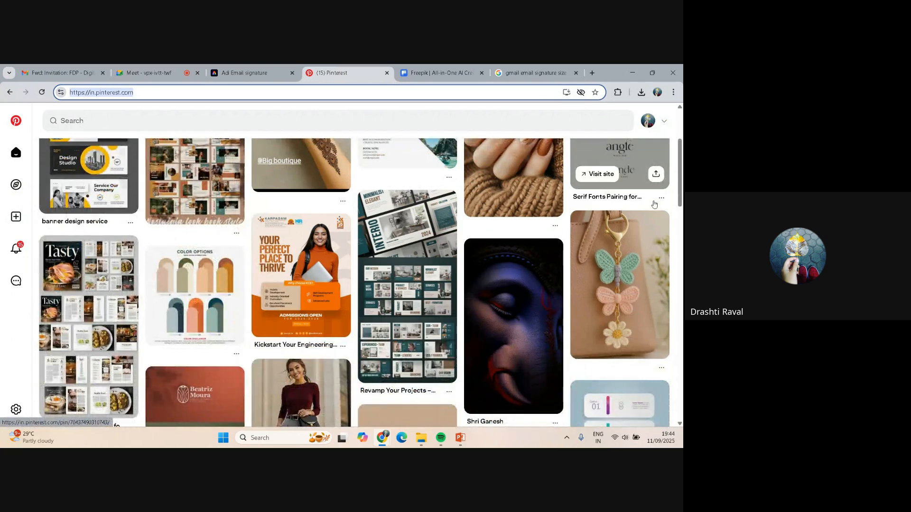
scroll(653, 204, "down", 1)
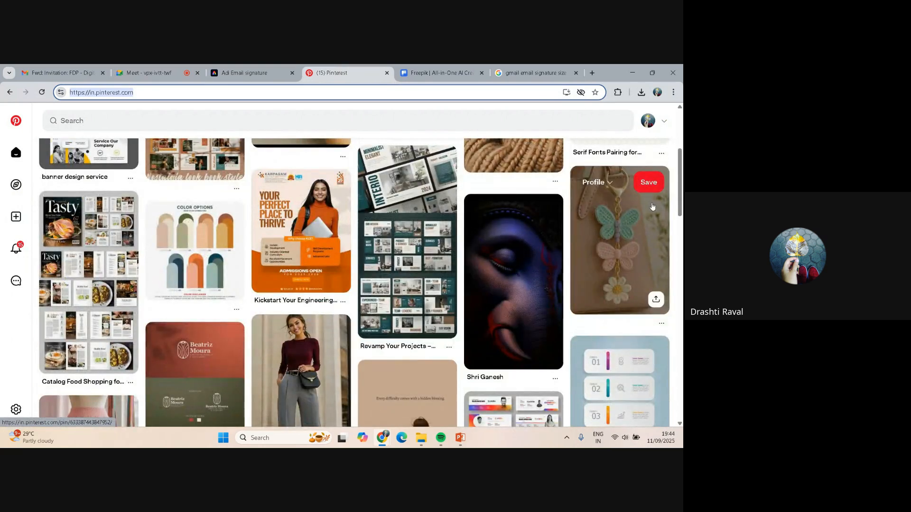
scroll(653, 206, "down", 1)
scroll(653, 207, "down", 3)
scroll(652, 207, "up", 8)
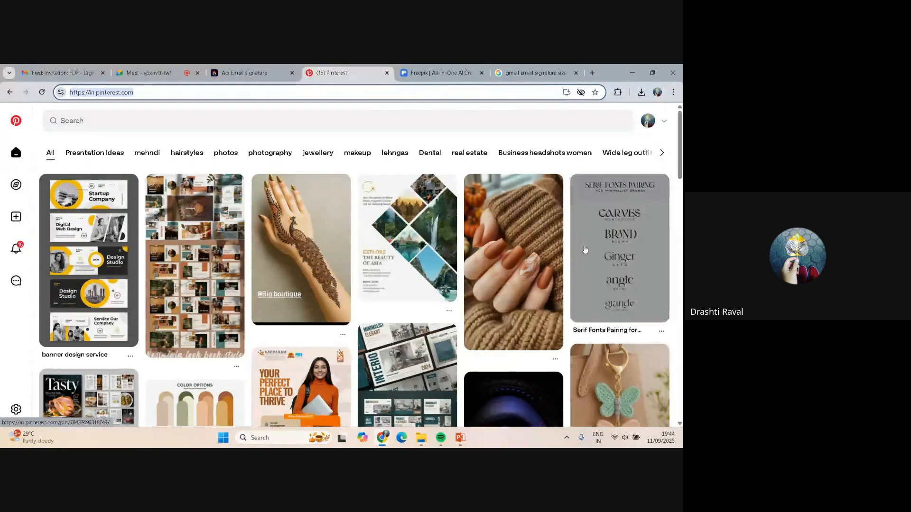
scroll(670, 352, "down", 3)
scroll(671, 352, "down", 4)
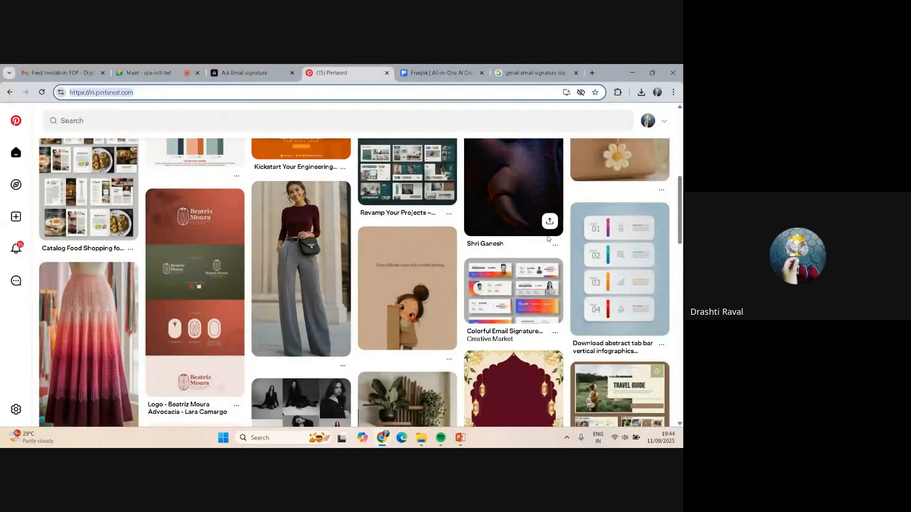
scroll(512, 228, "down", 4)
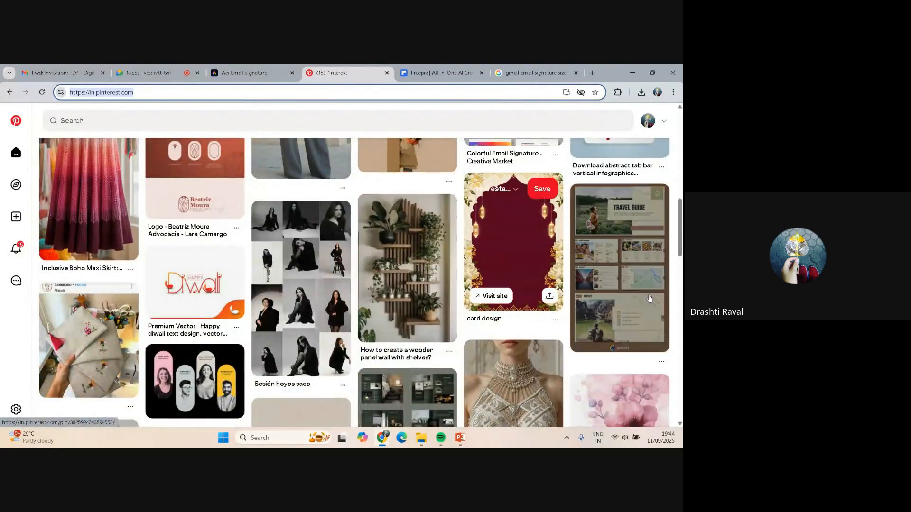
scroll(645, 300, "down", 5)
scroll(645, 300, "down", 6)
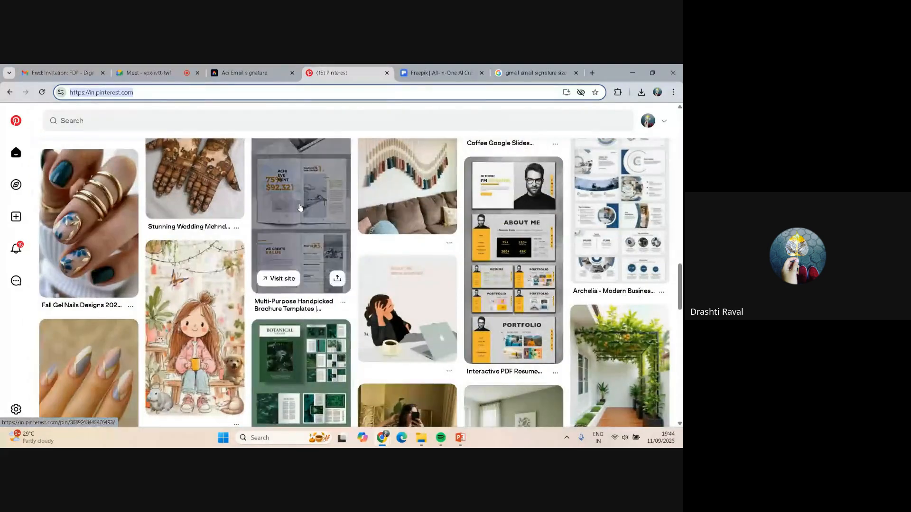
scroll(299, 216, "up", 2)
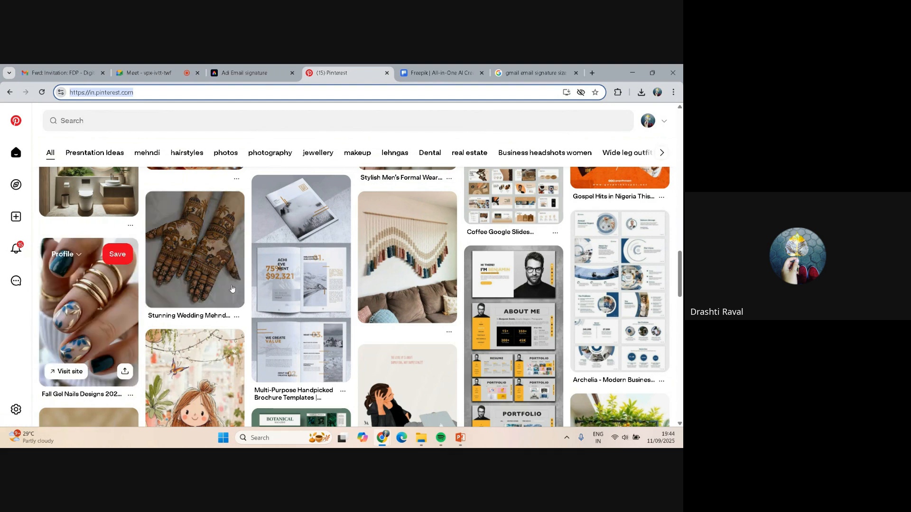
Open the Fall Gel Nails Designs 2025 pin, save it to Profile and return to the home feed
right_click(79, 315)
left_click(66, 331)
left_click(65, 331)
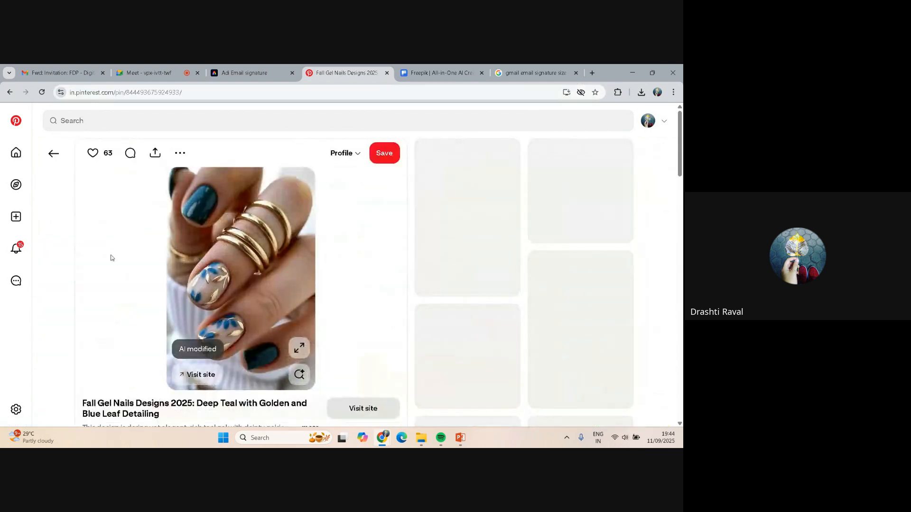
left_click(385, 158)
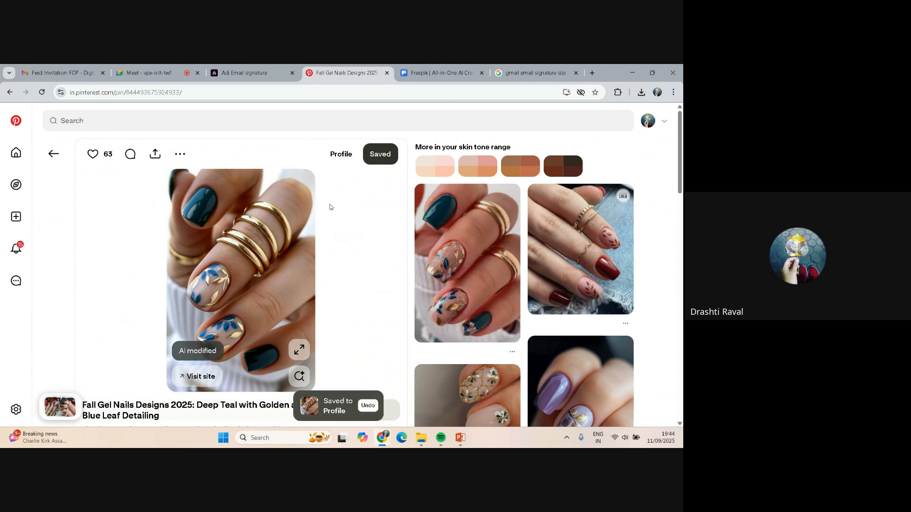
key("alt+Left")
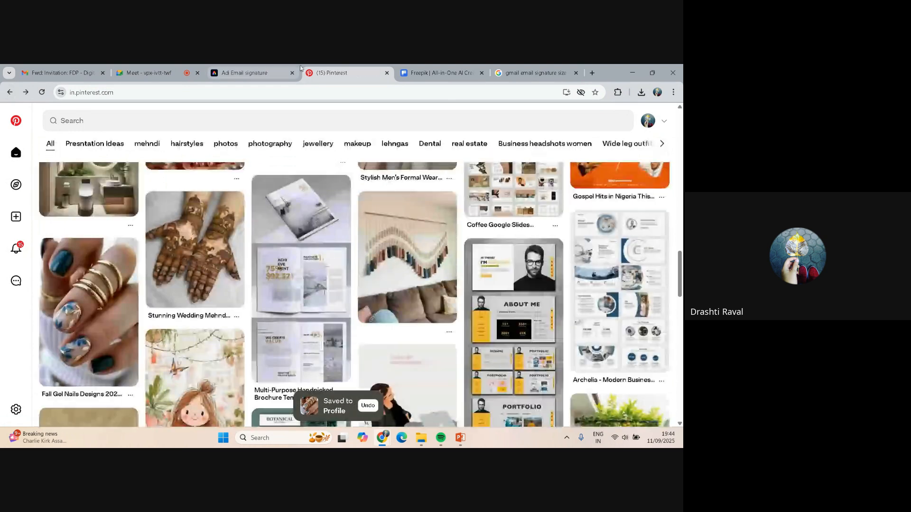
Rerun the recent Pinterest search for email newsletter design ideas
scroll(367, 204, "up", 18)
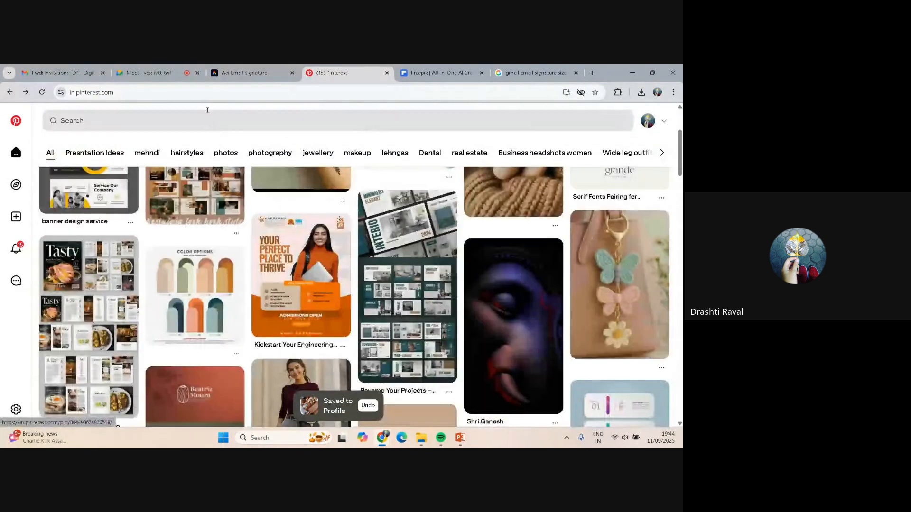
left_click(211, 121)
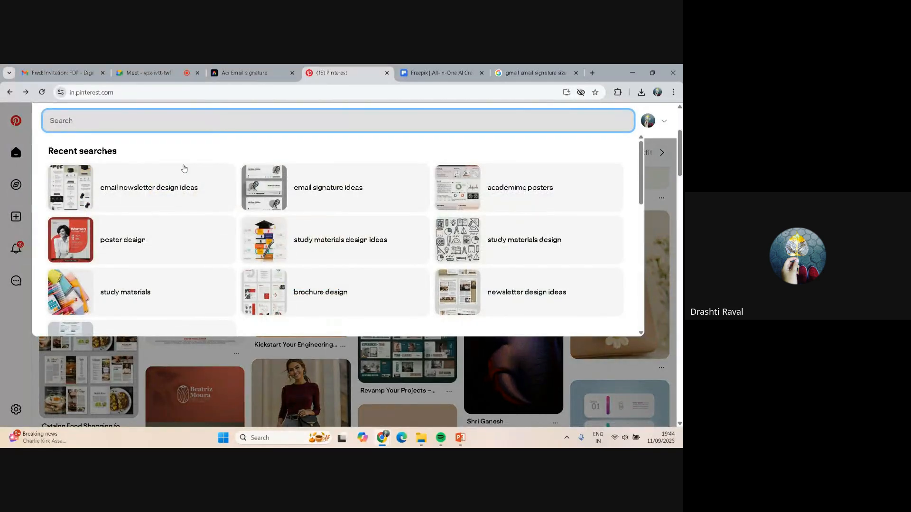
left_click(184, 191)
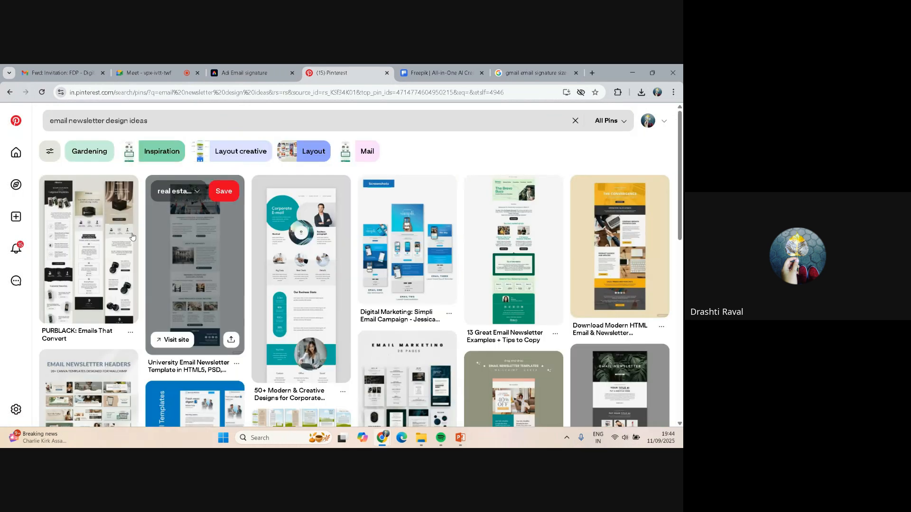
Look through the email newsletter design pins for layout and template ideas, with a brief check of the Adobe Express signature design
scroll(607, 202, "down", 1)
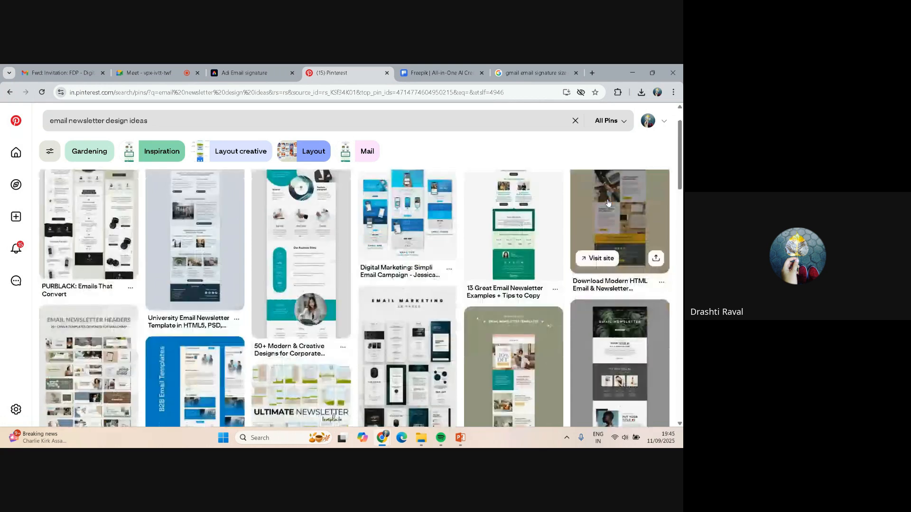
scroll(609, 236, "down", 3)
scroll(609, 236, "down", 4)
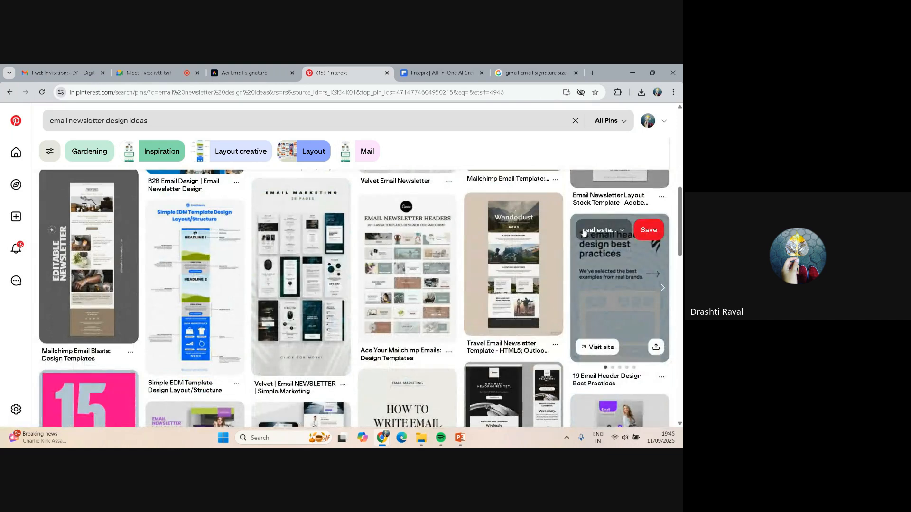
scroll(682, 252, "down", 1)
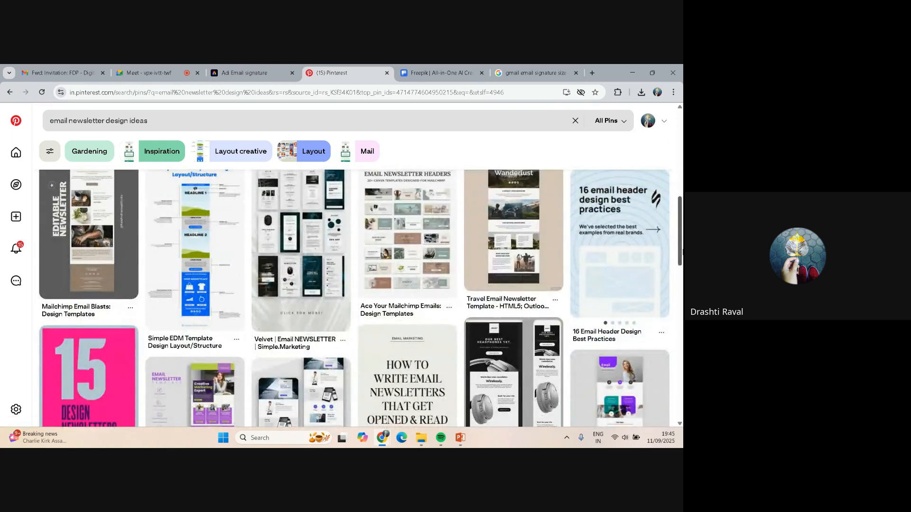
scroll(682, 252, "down", 2)
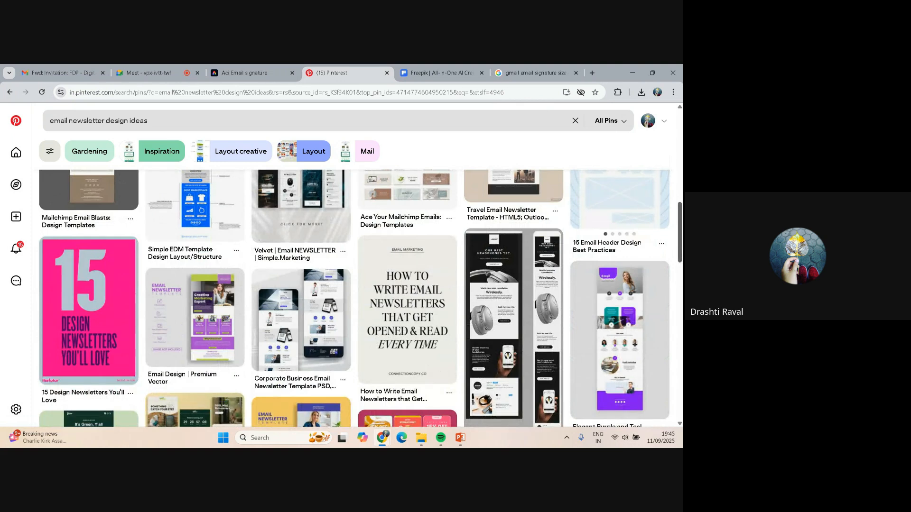
scroll(682, 252, "down", 3)
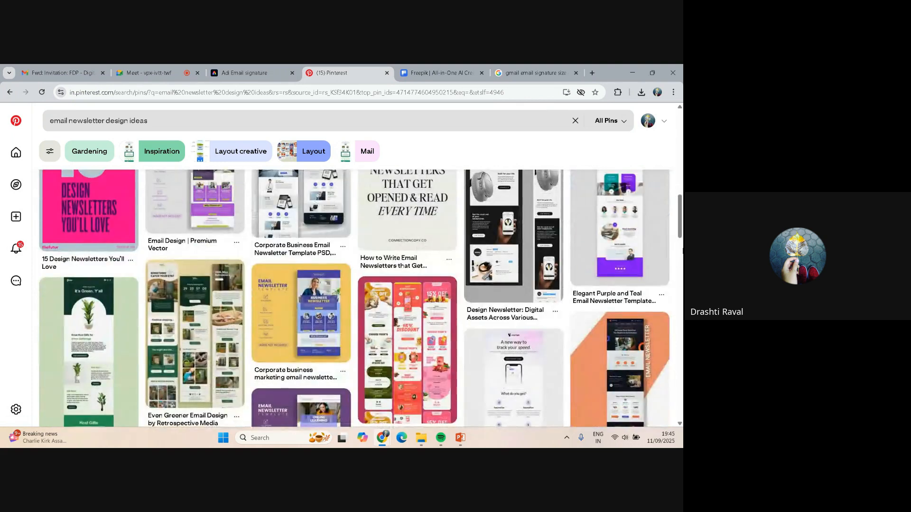
scroll(682, 251, "down", 5)
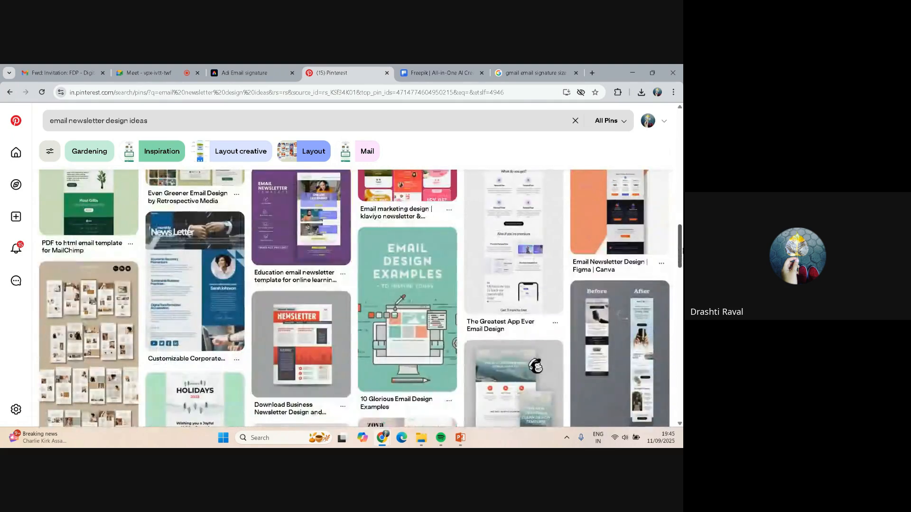
scroll(681, 251, "down", 1)
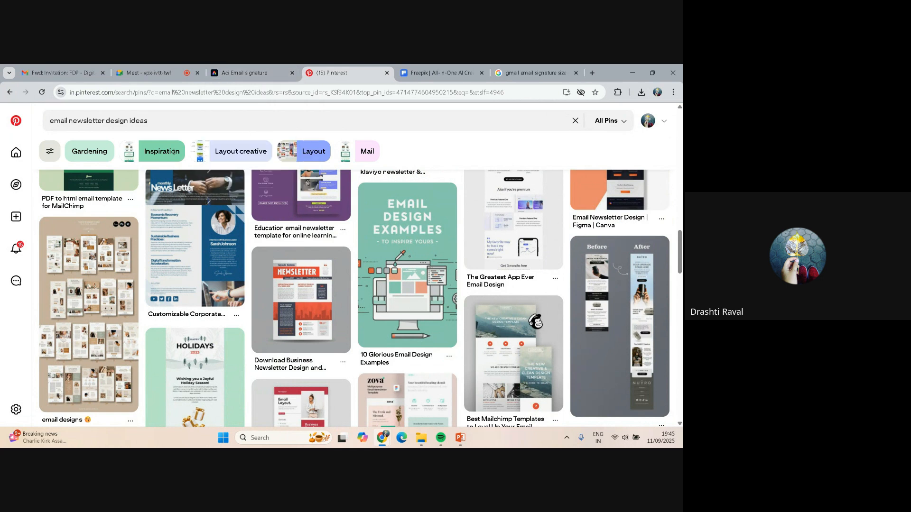
scroll(534, 273, "down", 2)
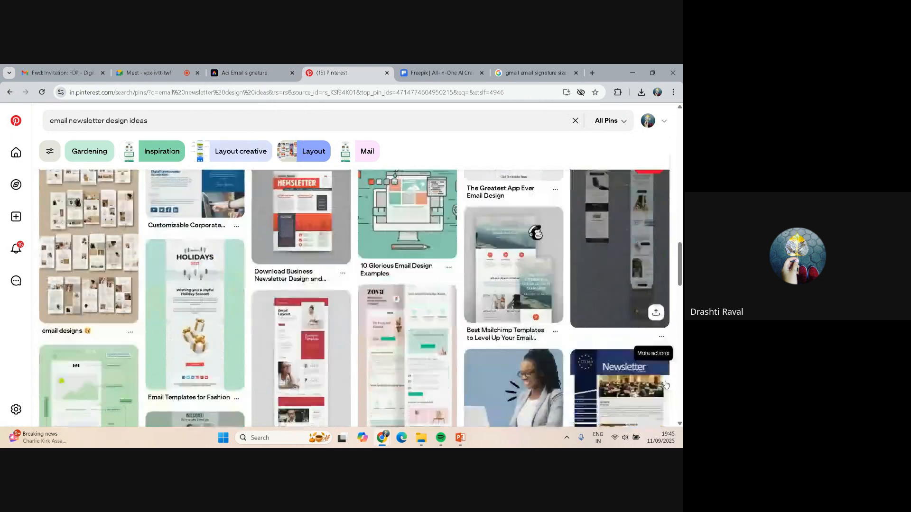
scroll(522, 294, "down", 3)
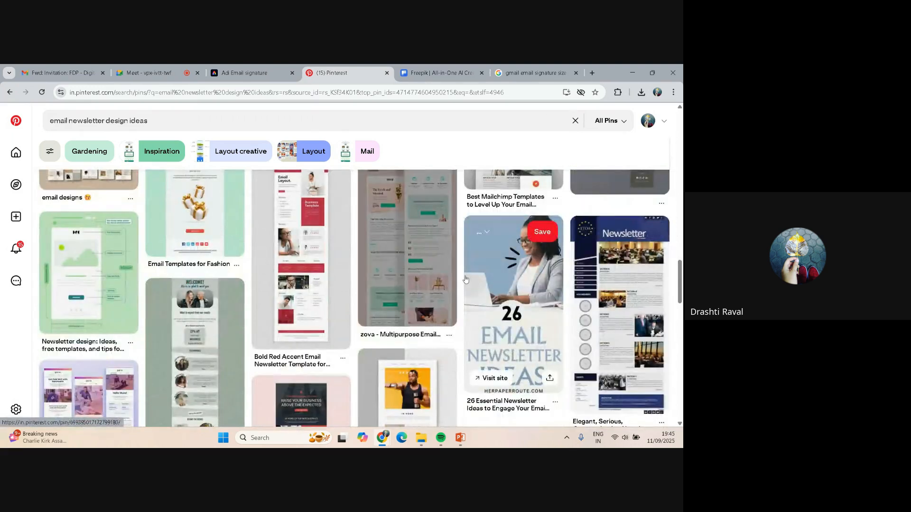
left_click(273, 71)
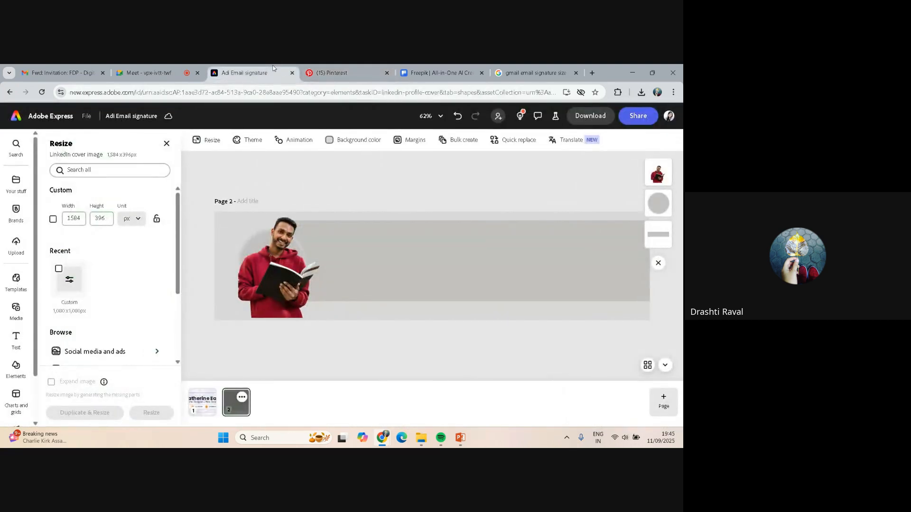
left_click(341, 73)
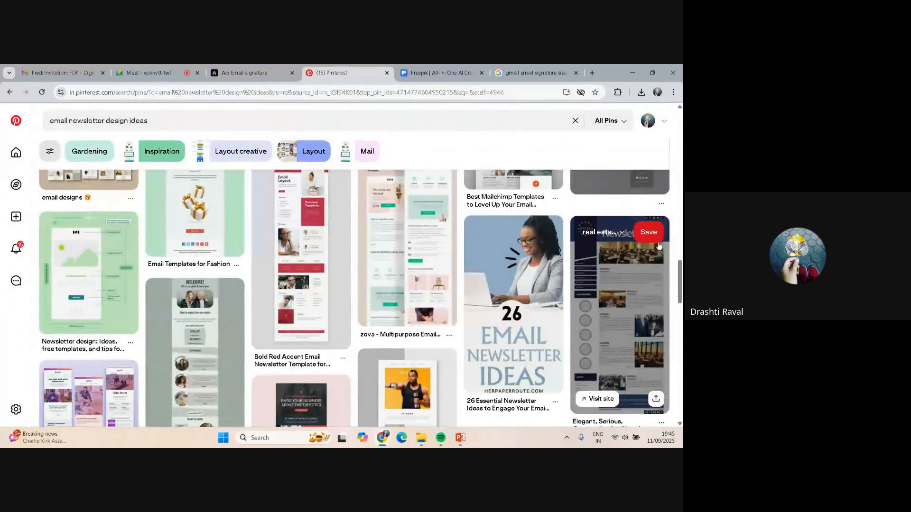
scroll(659, 246, "down", 3)
Switch to Freepik and search its assets for "newslatter templet"
left_click(451, 67)
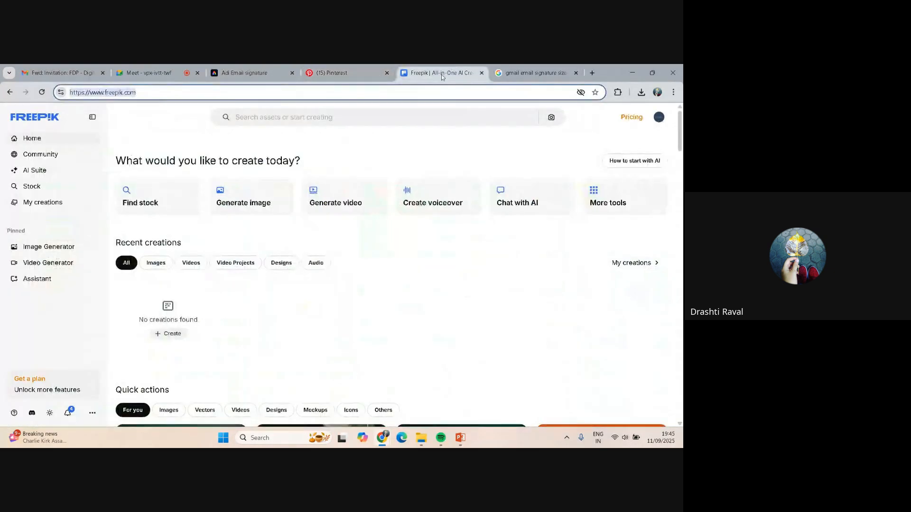
left_click(261, 116)
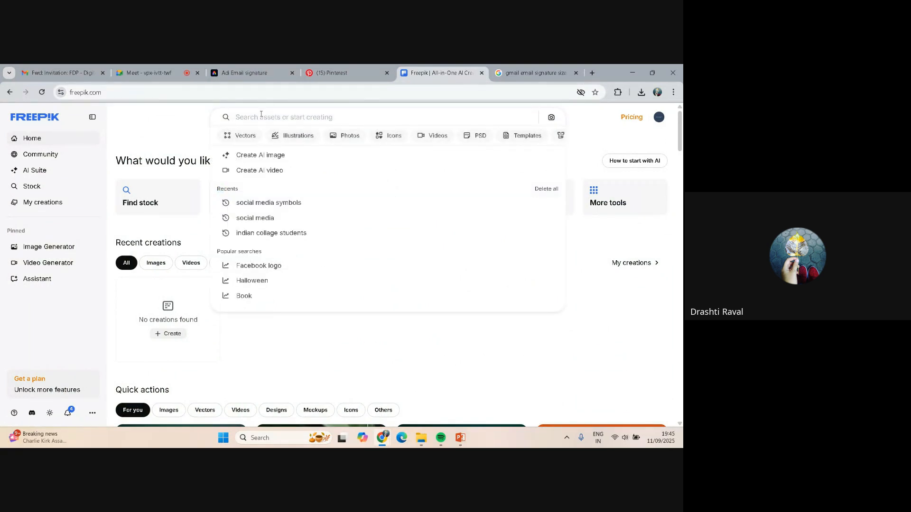
type("newslatter")
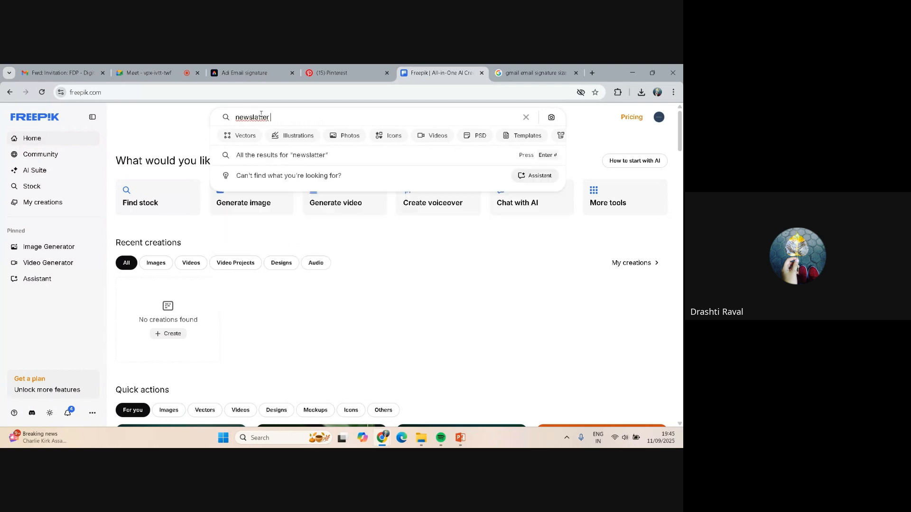
type(" te")
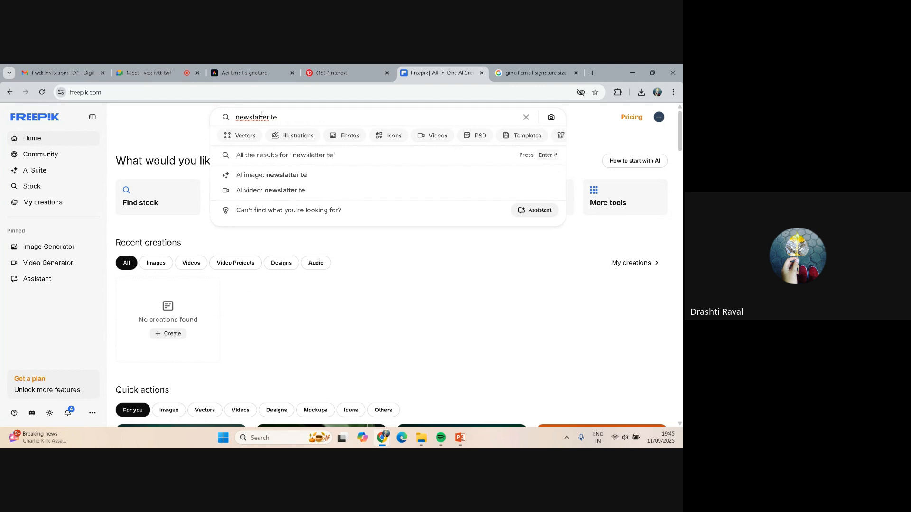
type("et")
key("Return")
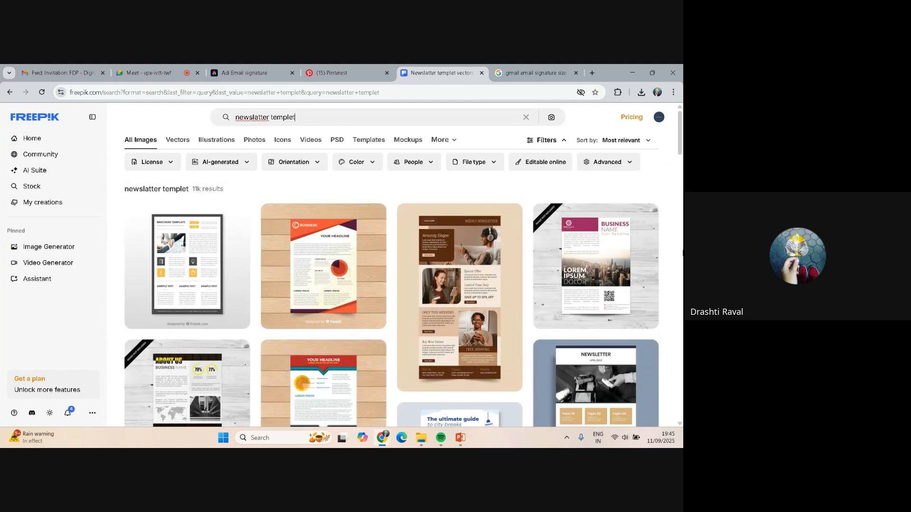
Examine the newsletter templates in the Freepik search results for layout and style ideas
scroll(683, 253, "down", 1)
scroll(684, 253, "down", 1)
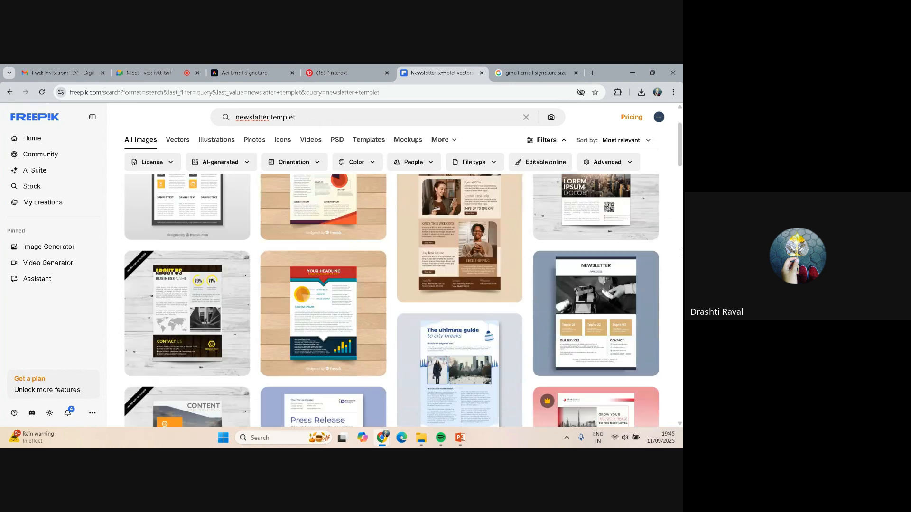
scroll(682, 250, "down", 2)
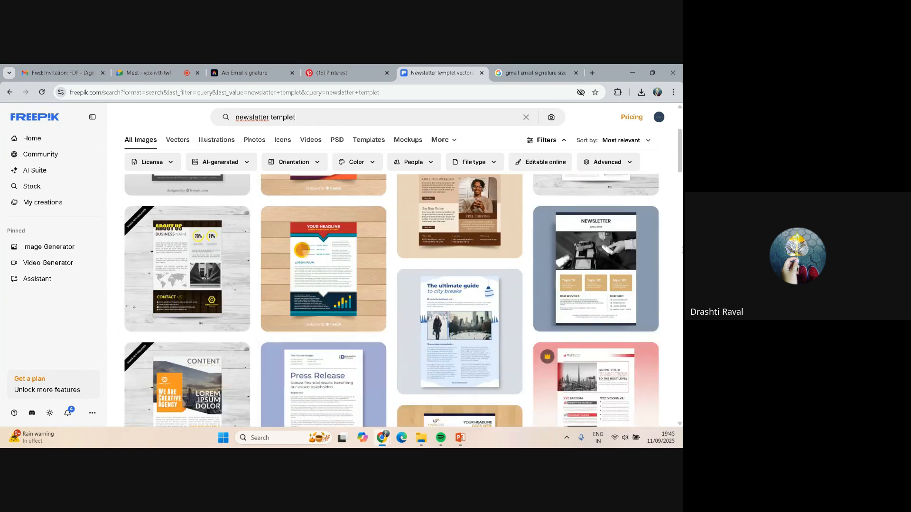
scroll(683, 329, "down", 2)
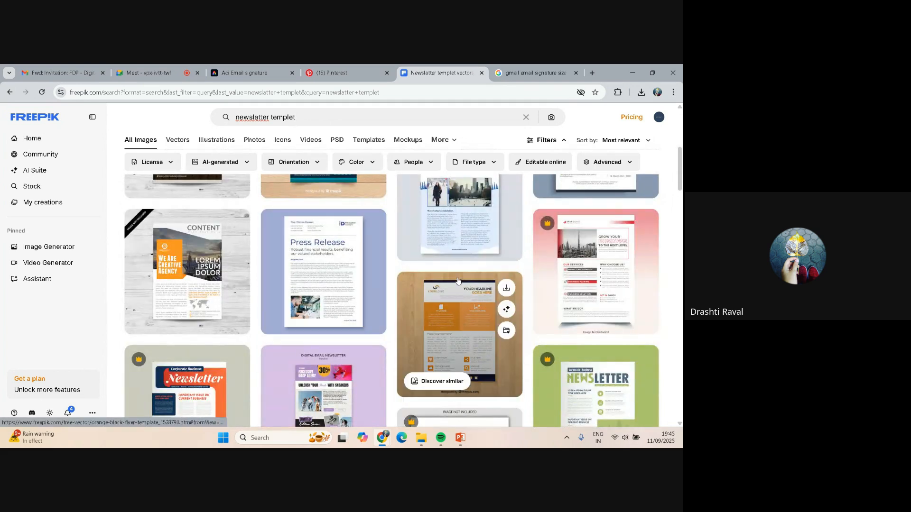
scroll(458, 223, "up", 1)
scroll(684, 264, "down", 3)
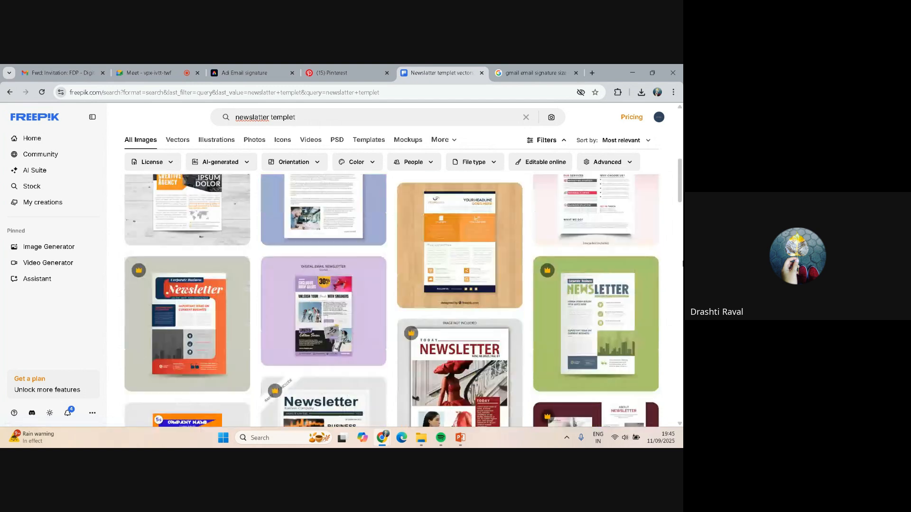
scroll(683, 263, "down", 1)
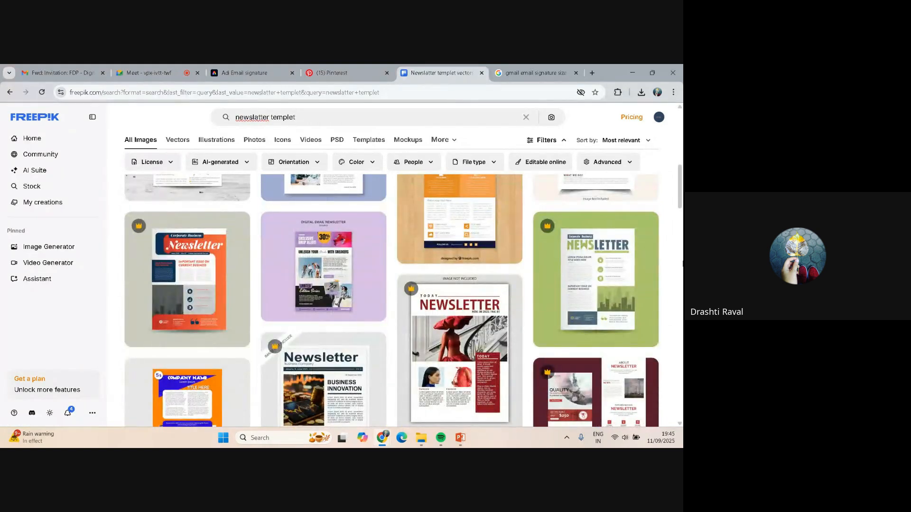
scroll(683, 263, "down", 4)
scroll(683, 263, "down", 1)
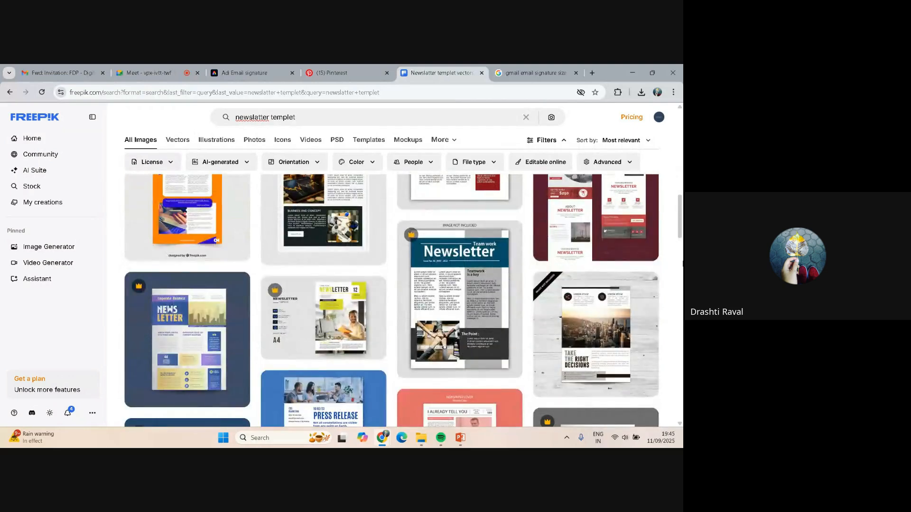
Download the "Simple waves marketing press release" vector from the Freepik results and save it as a ZIP archive in the Downloads folder
scroll(683, 263, "down", 1)
scroll(683, 256, "down", 1)
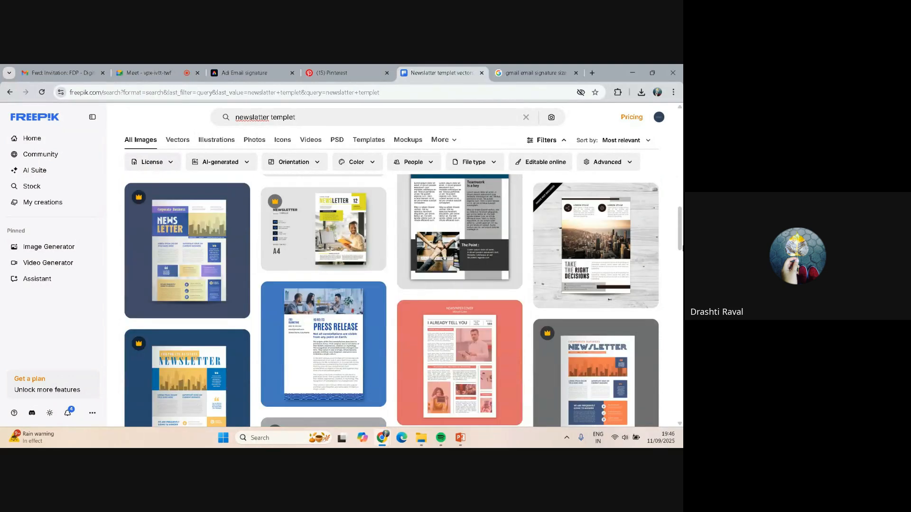
scroll(402, 300, "down", 3)
scroll(451, 217, "up", 1)
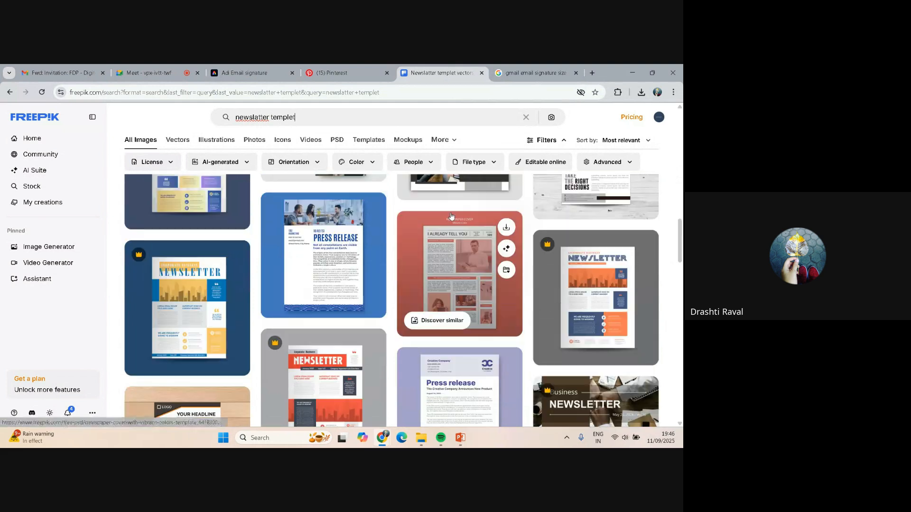
left_click(324, 256)
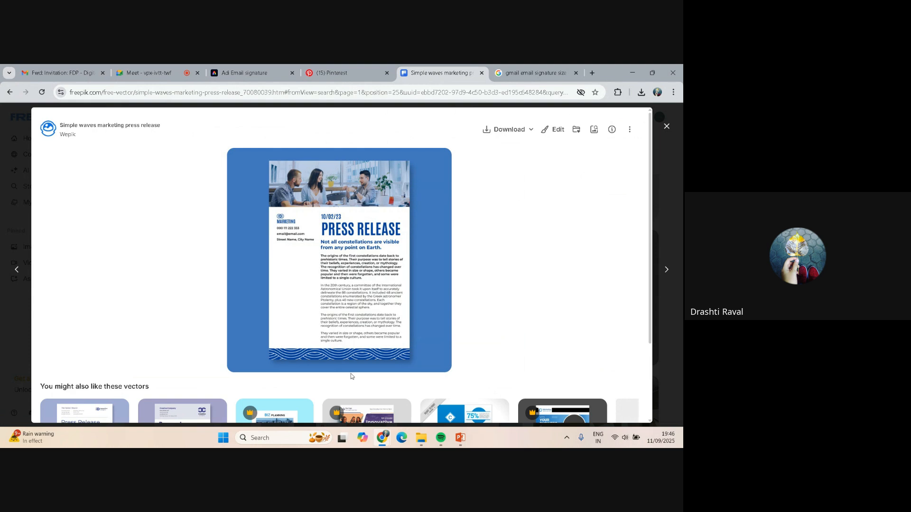
left_click(506, 133)
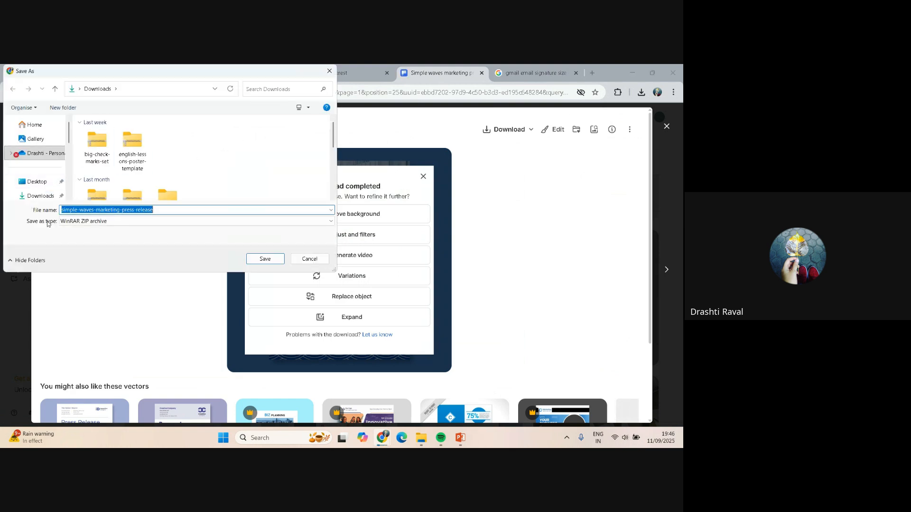
left_click(264, 258)
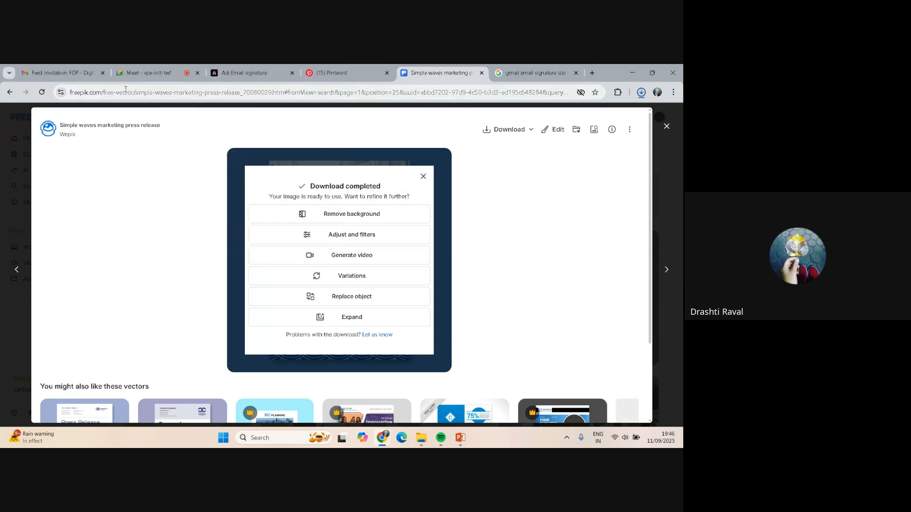
left_click(666, 126)
left_click(666, 127)
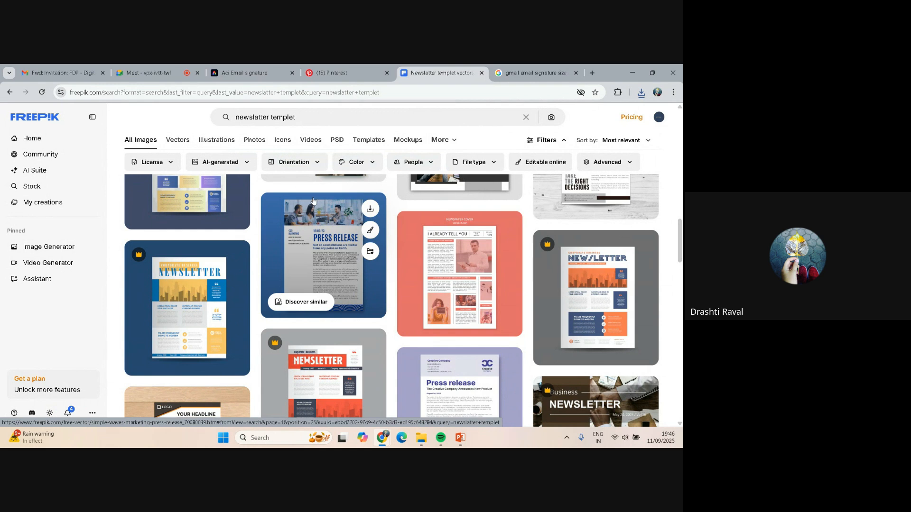
Compare newsletter layouts across the Freepik search results and the Pinterest email newsletter design pins
scroll(634, 239, "down", 4)
scroll(634, 239, "up", 10)
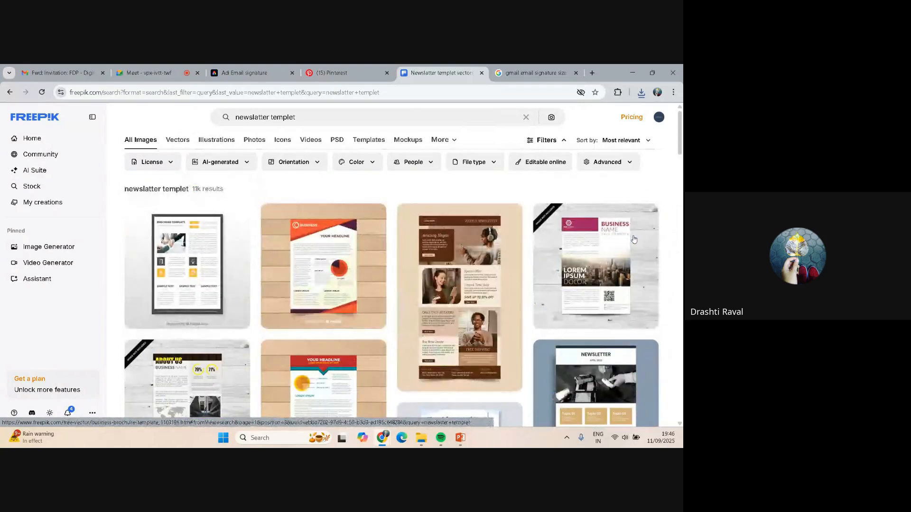
mouse_move(633, 240)
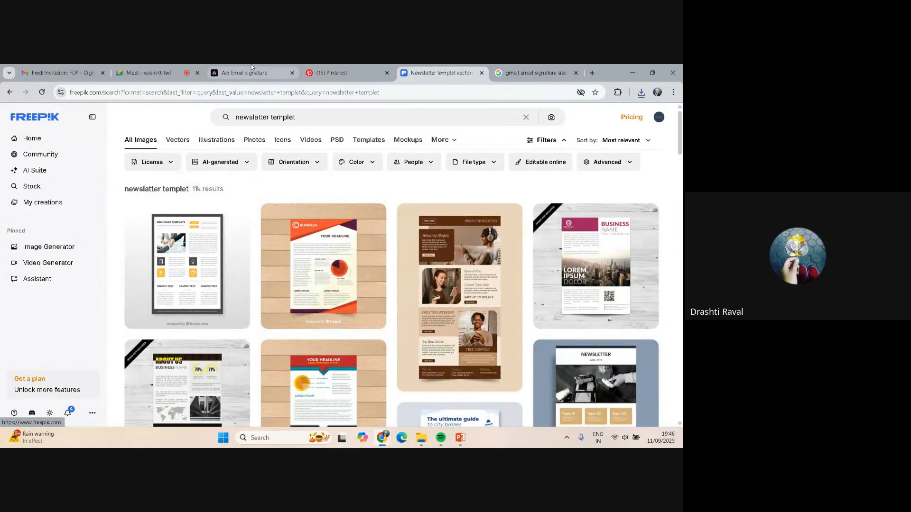
left_click(341, 68)
scroll(454, 286, "up", 5)
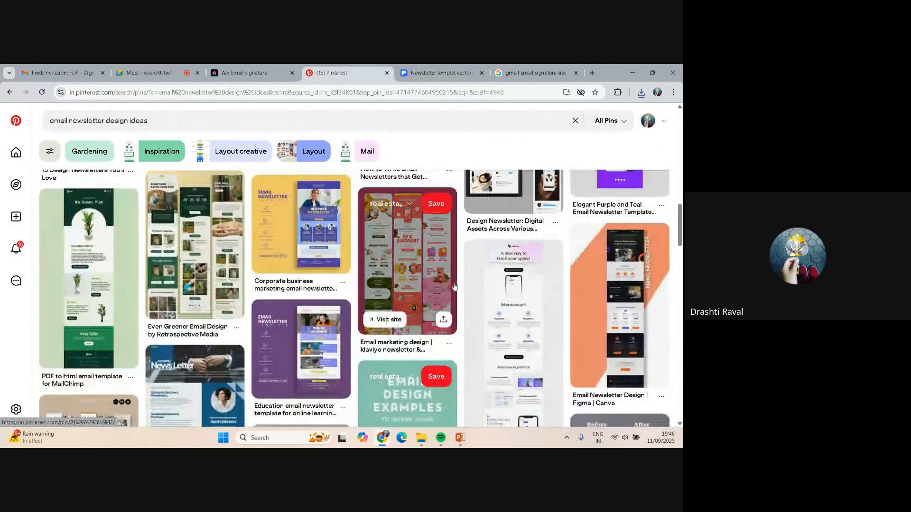
scroll(454, 286, "up", 3)
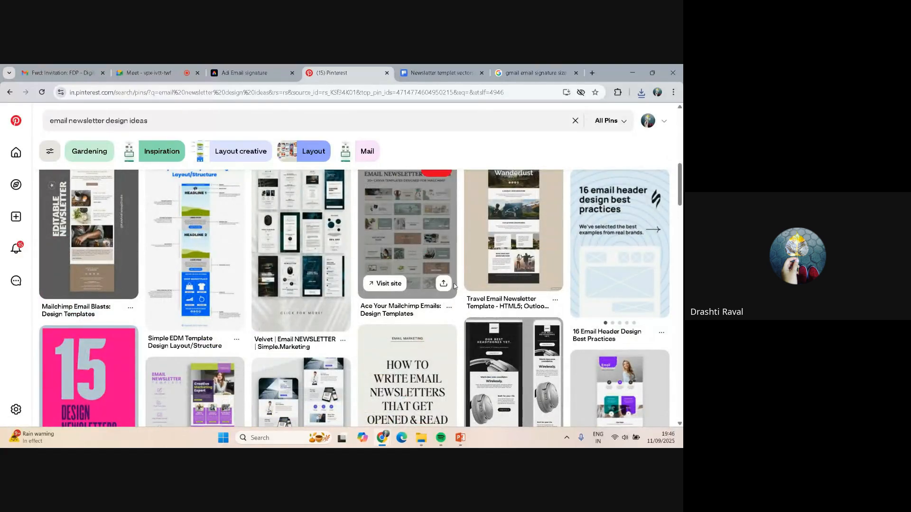
scroll(454, 286, "up", 2)
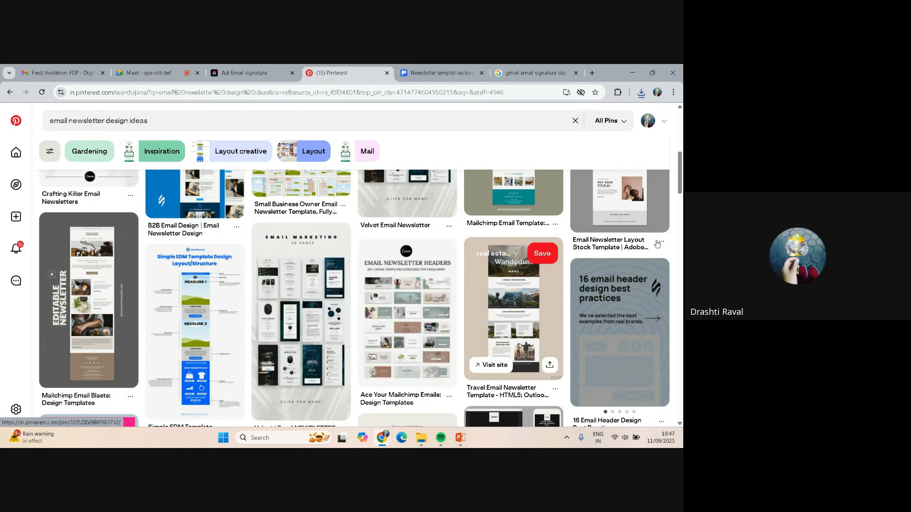
scroll(656, 244, "down", 2)
scroll(656, 244, "down", 6)
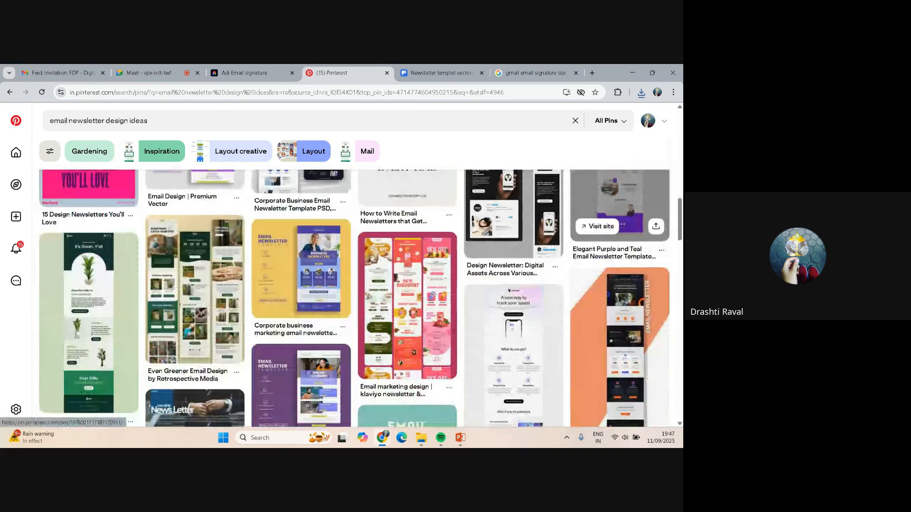
left_click(236, 67)
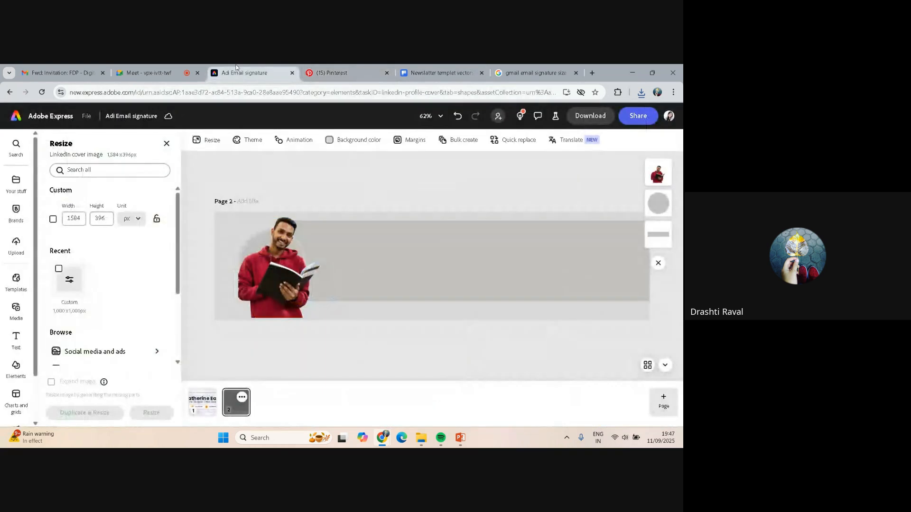
left_click(354, 65)
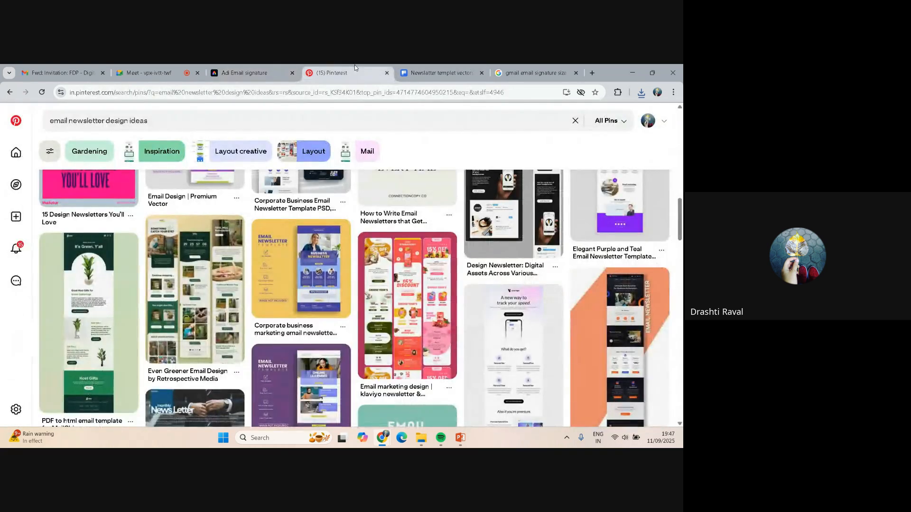
left_click(443, 71)
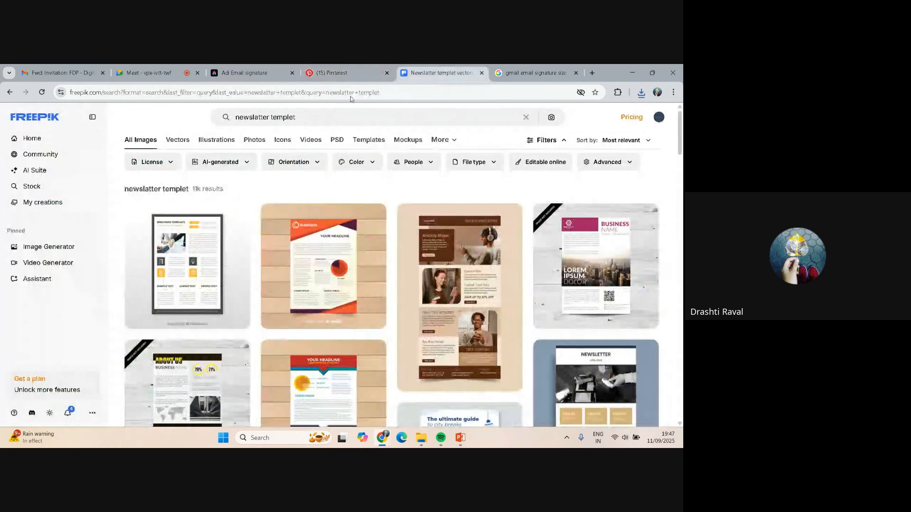
Switch to Adobe Express, leave the signature design, and search its template library for "email newslatter"
left_click(245, 73)
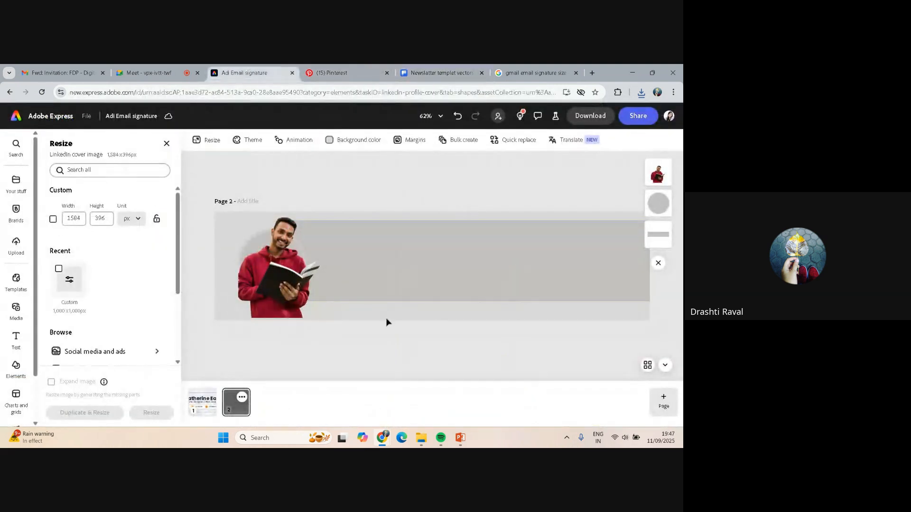
left_click(41, 116)
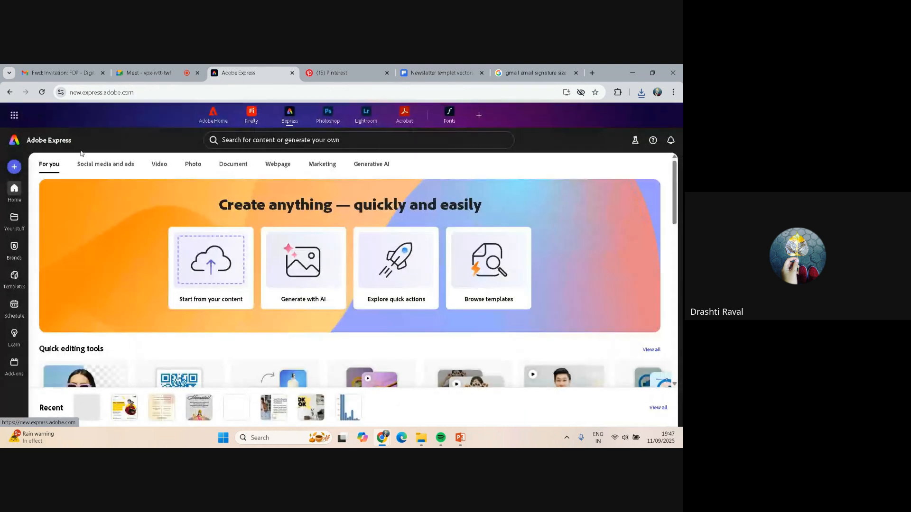
mouse_move(10, 311)
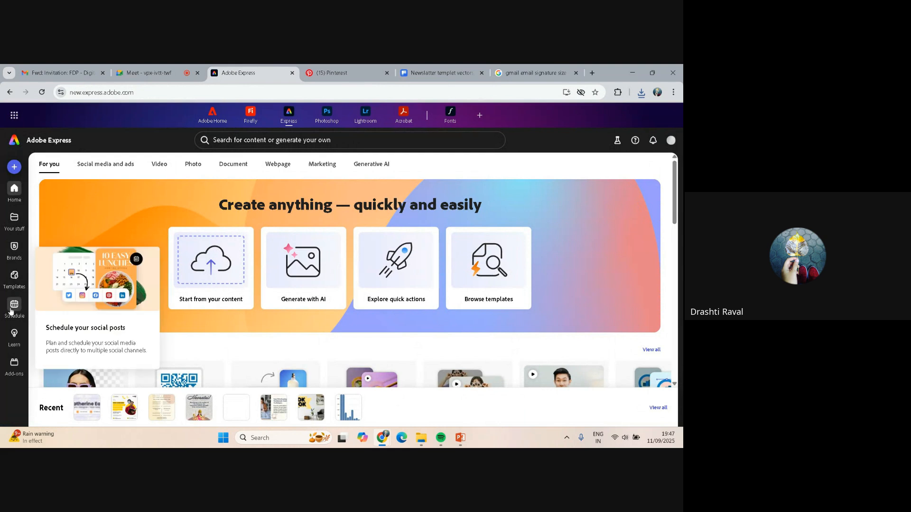
left_click(14, 276)
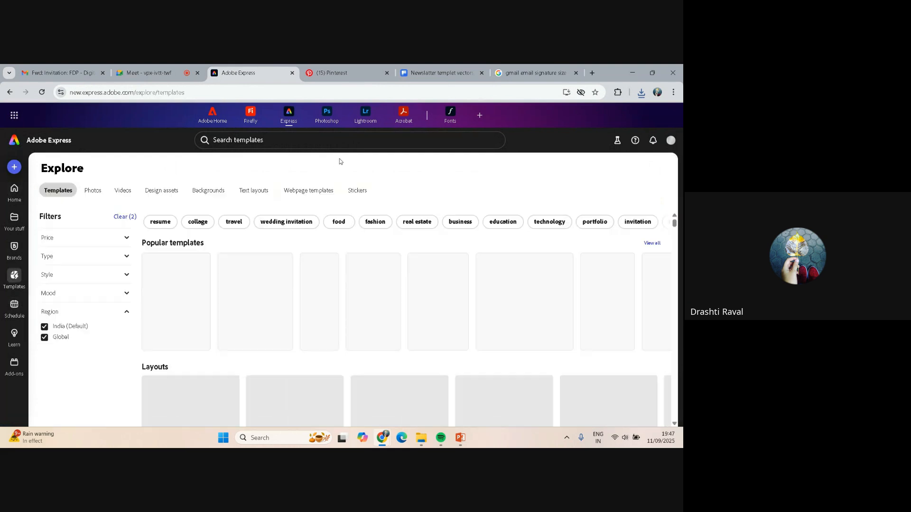
left_click(336, 140)
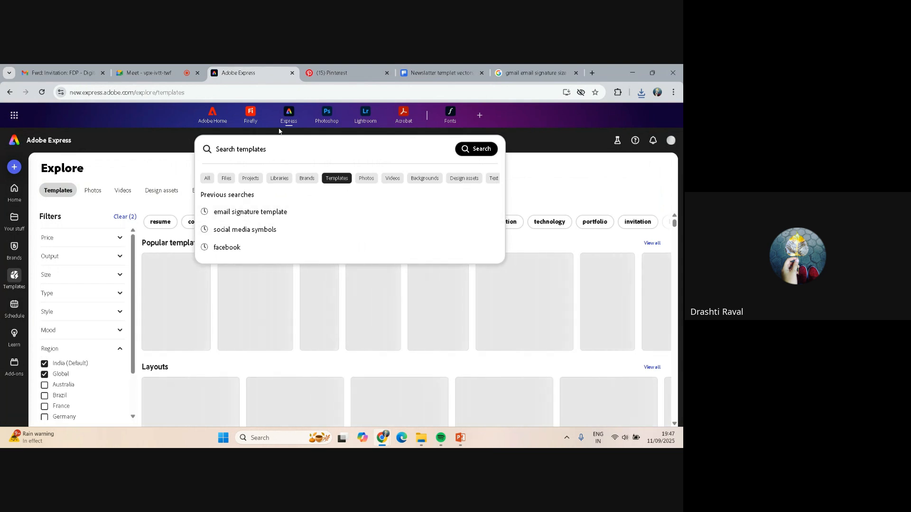
type("email newsla")
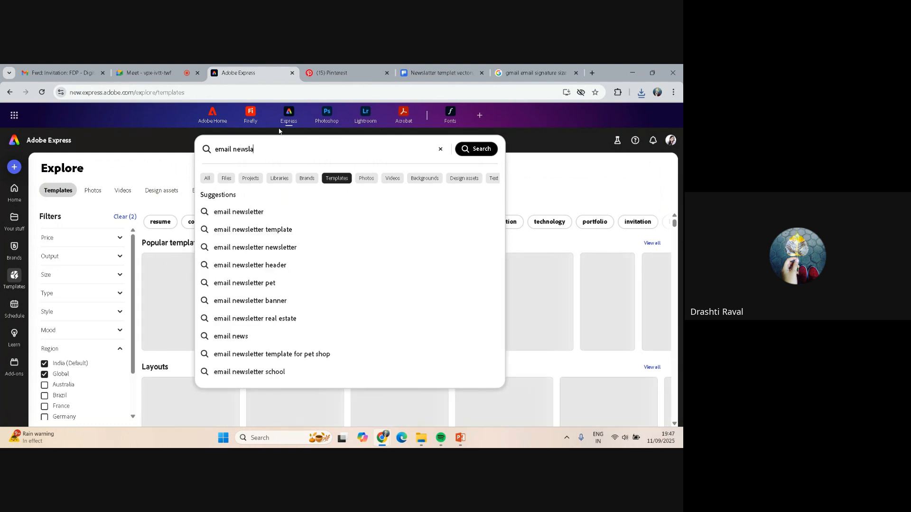
type("tter")
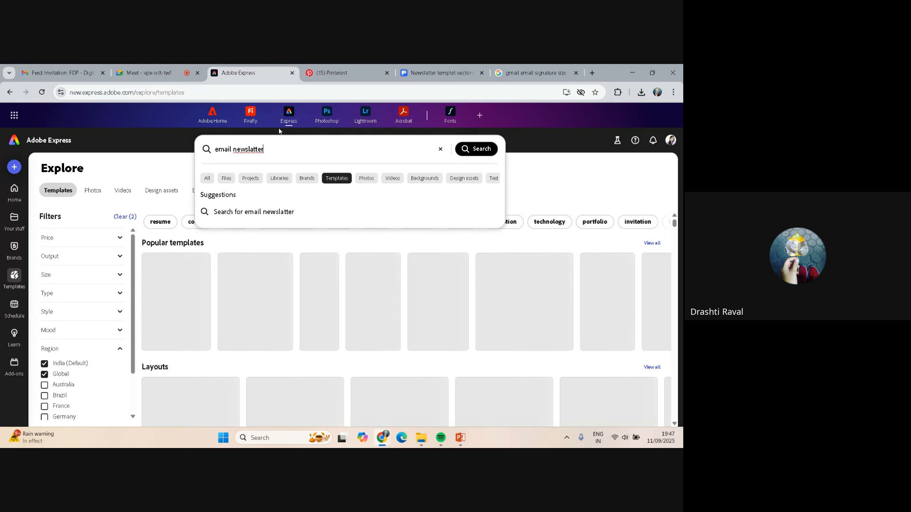
key("Return")
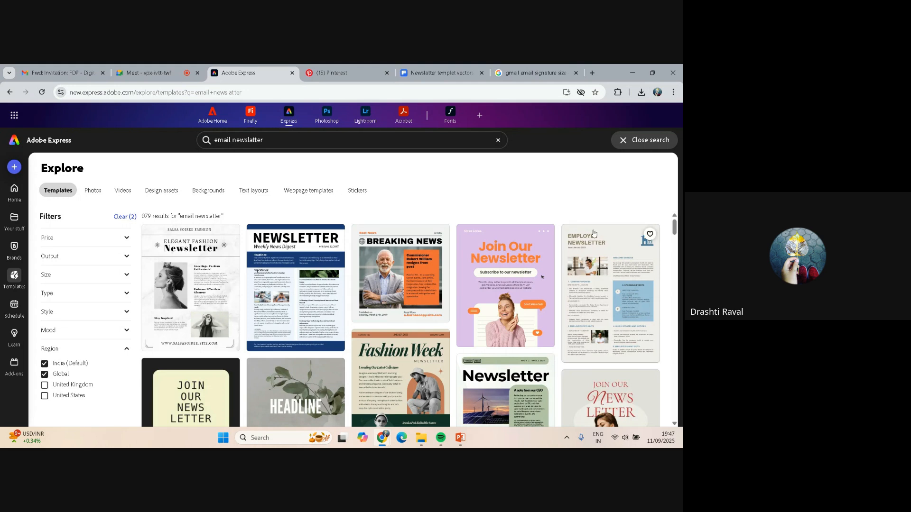
Examine the email newsletter templates in the search results for layout and style options
scroll(584, 223, "down", 4)
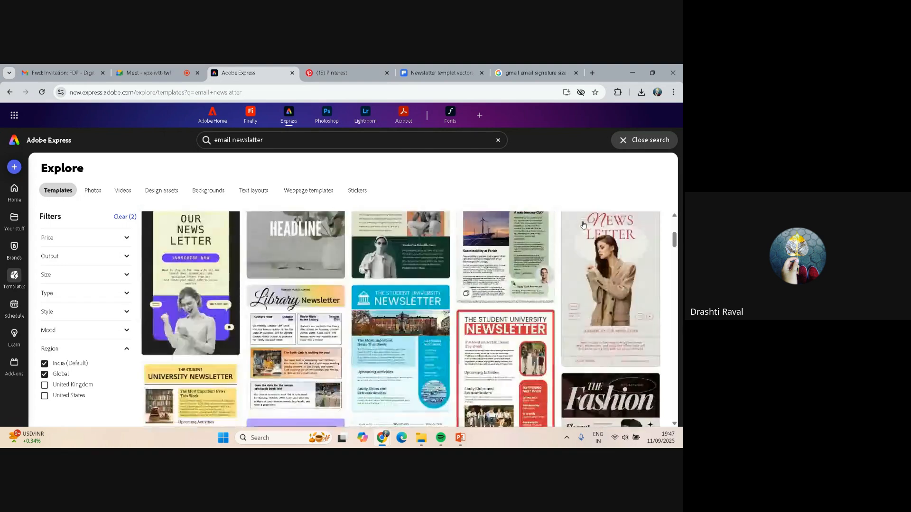
scroll(584, 224, "down", 2)
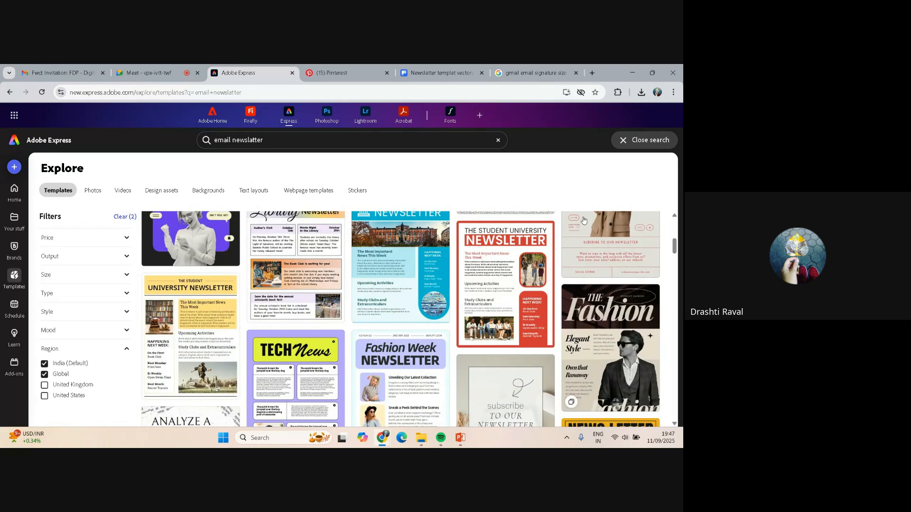
scroll(583, 223, "down", 3)
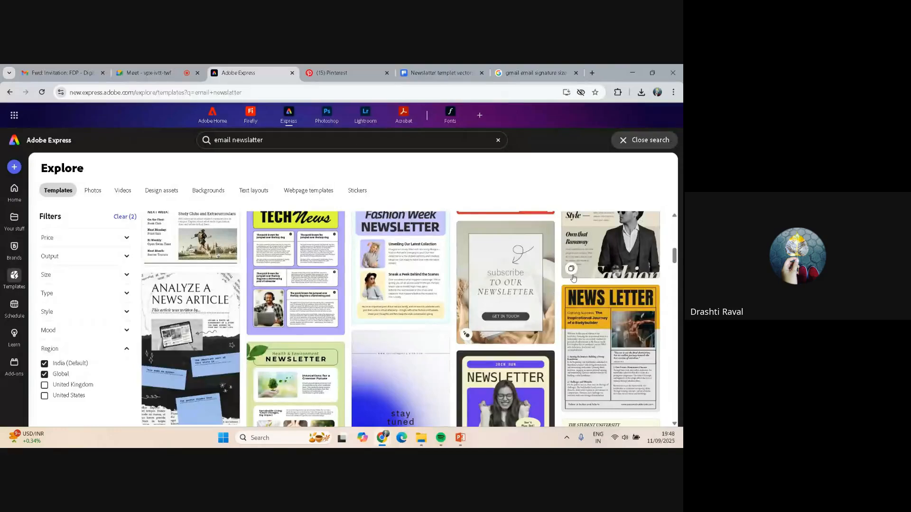
scroll(573, 279, "up", 4)
scroll(573, 278, "up", 2)
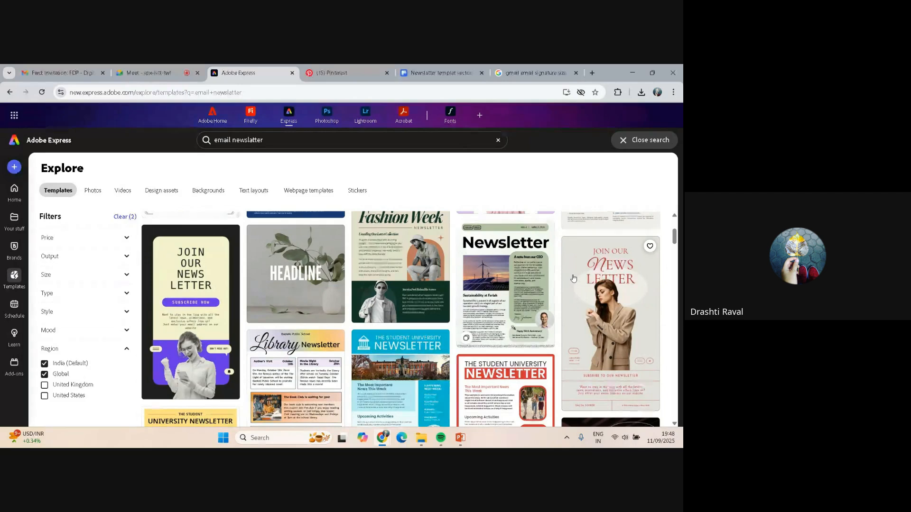
scroll(573, 279, "up", 2)
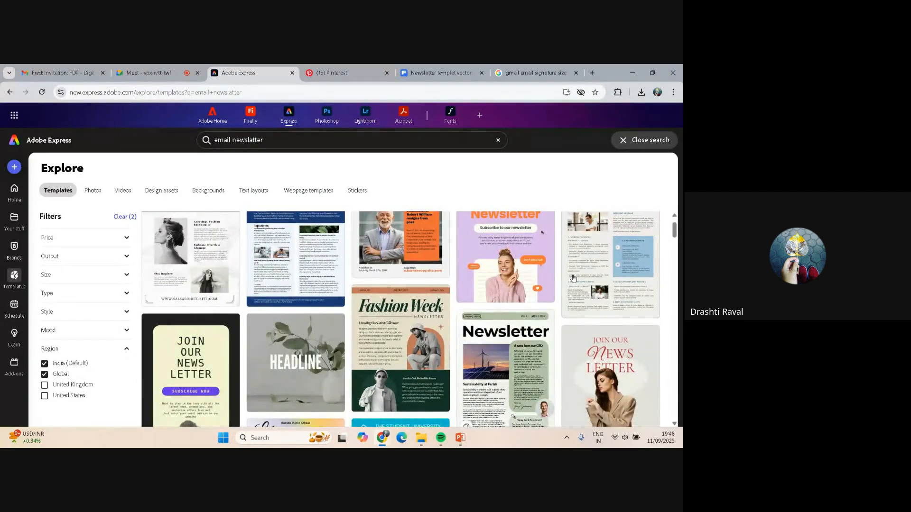
scroll(573, 279, "up", 1)
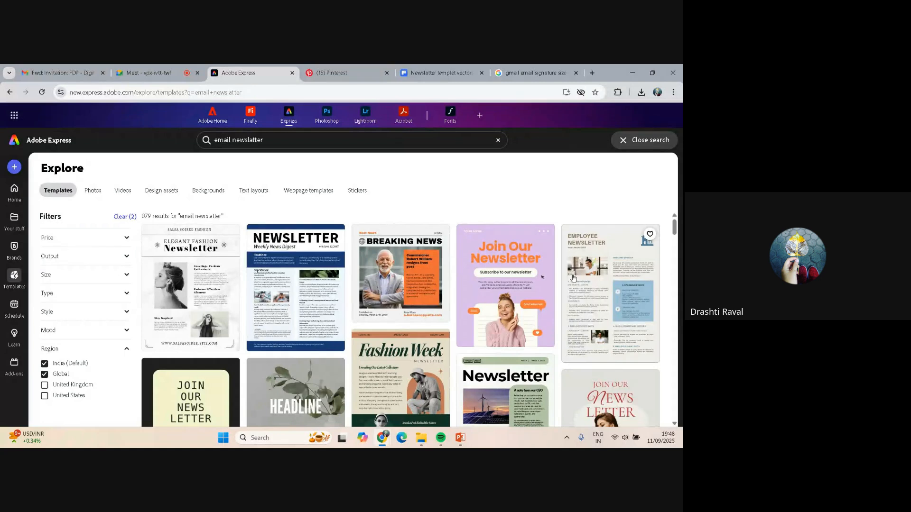
Find the "Beige And Blue Company Letterhead Letter" template among the newsletter results and open it for customizing
scroll(524, 295, "down", 1)
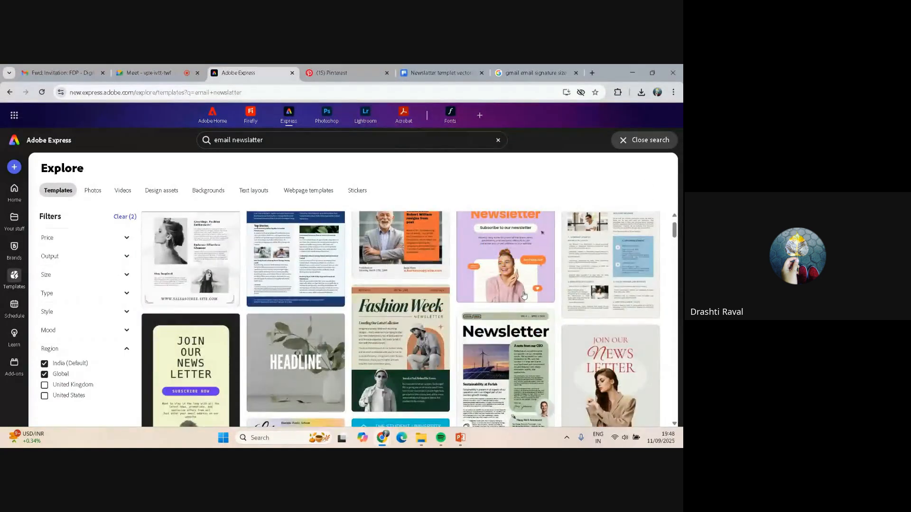
scroll(524, 295, "down", 8)
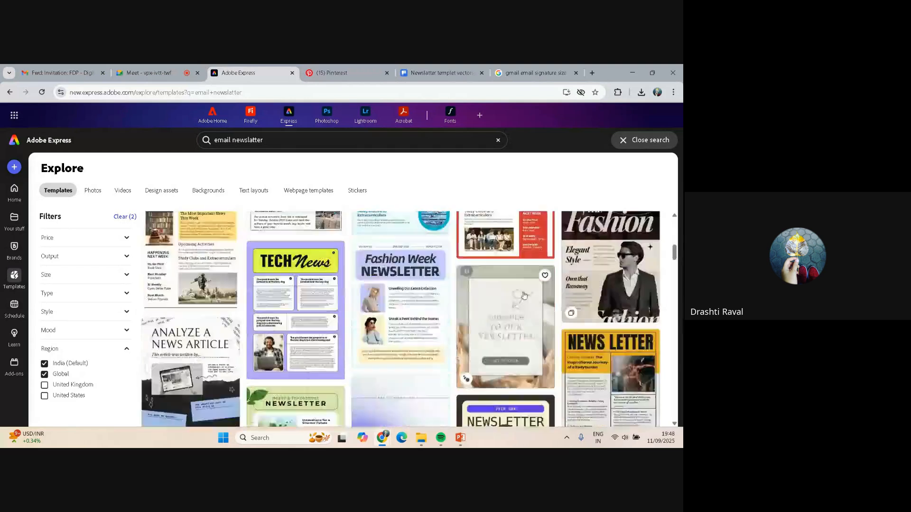
scroll(524, 295, "down", 4)
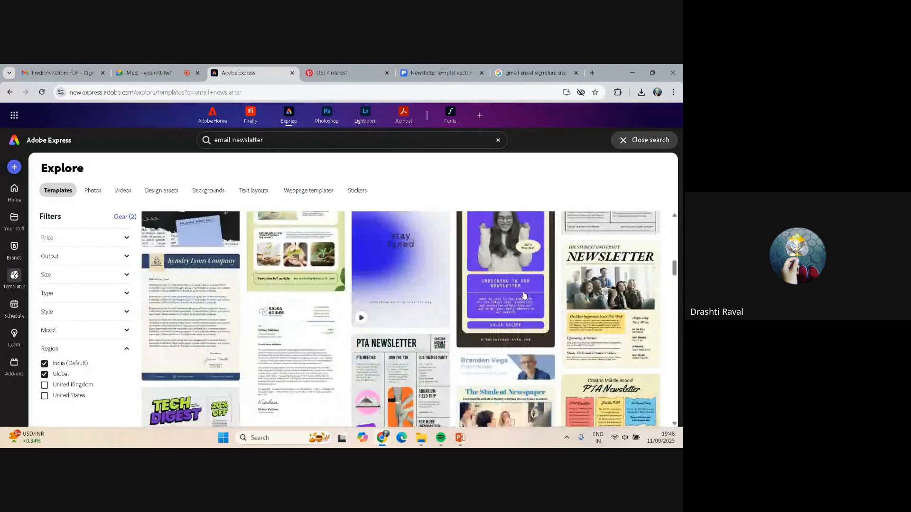
scroll(223, 307, "down", 1)
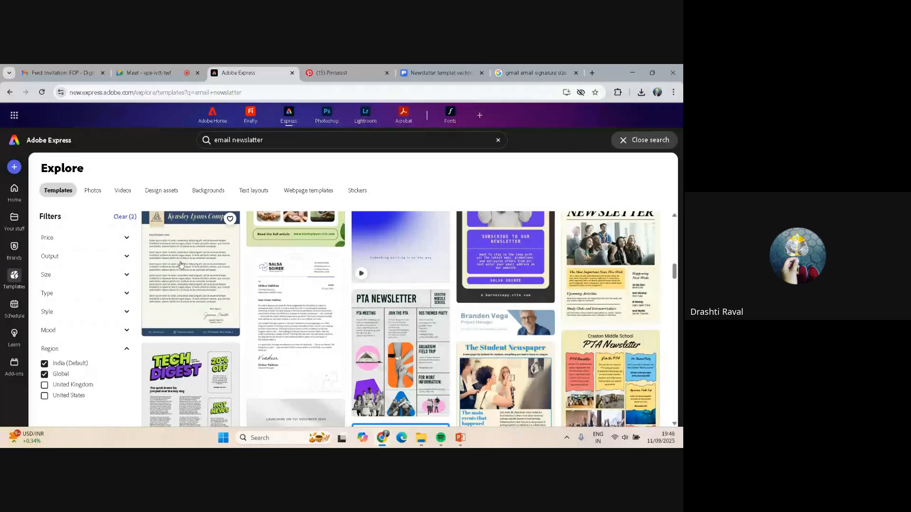
left_click(164, 247)
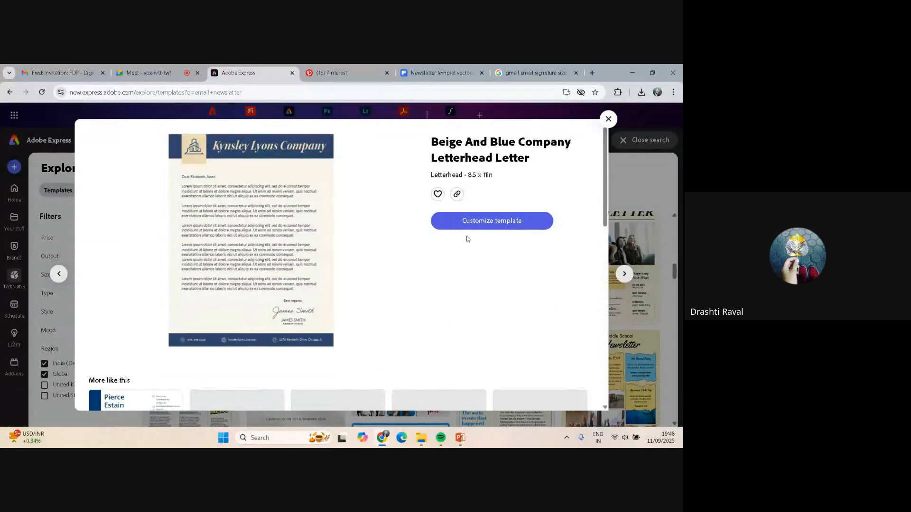
left_click(478, 221)
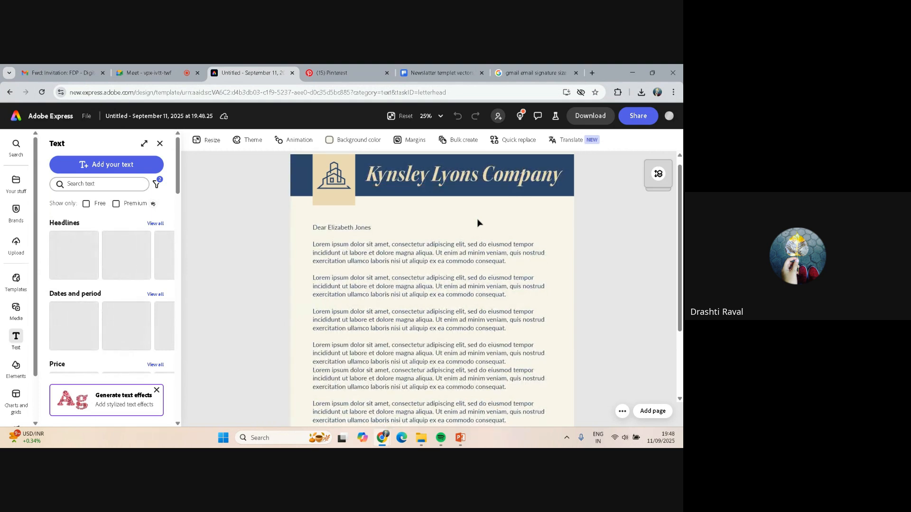
Link the first Lorem ipsum paragraph of the letter to the Pinterest email newsletter design ideas search page, copying the address from its open tab
left_click(318, 247)
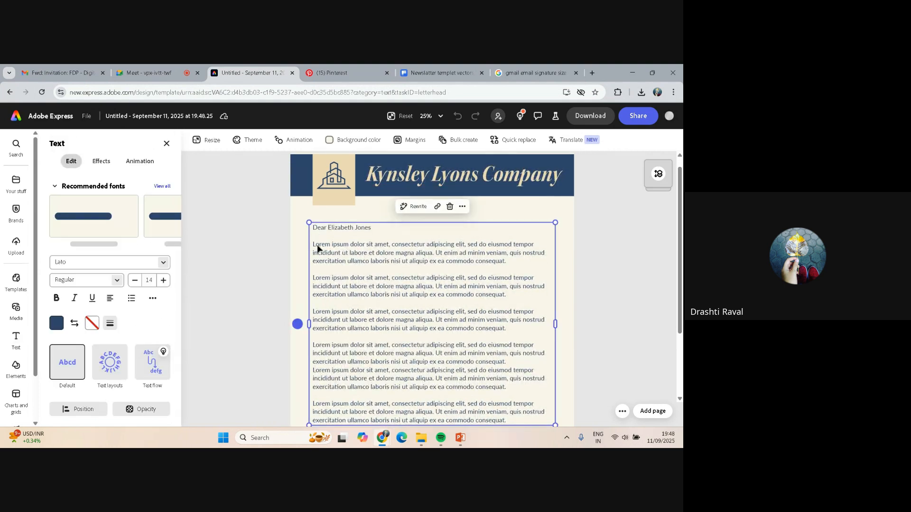
scroll(311, 247, "down", 1)
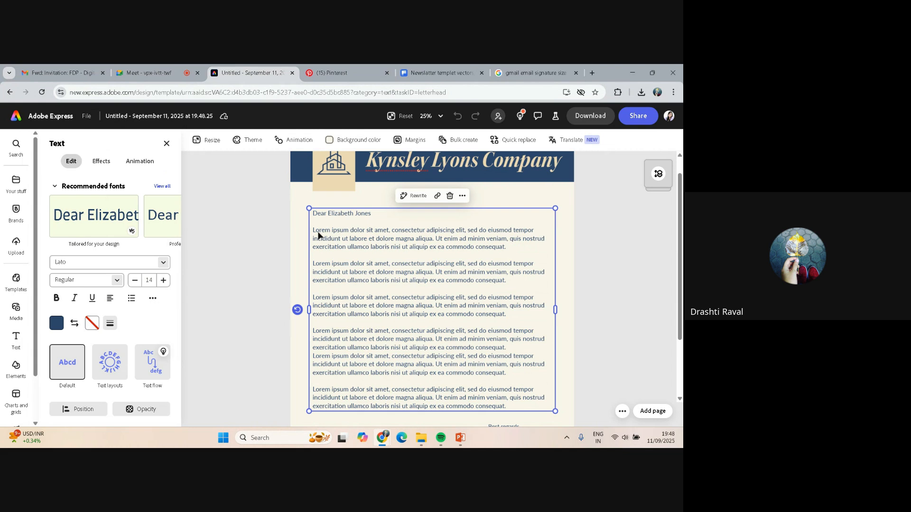
triple_click(318, 234)
left_click(316, 231)
left_click_drag(317, 230, 506, 246)
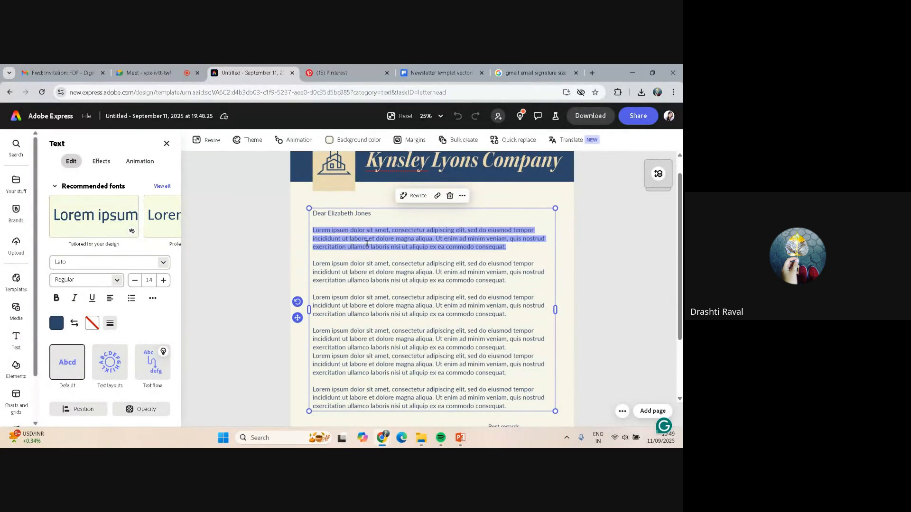
left_click(437, 196)
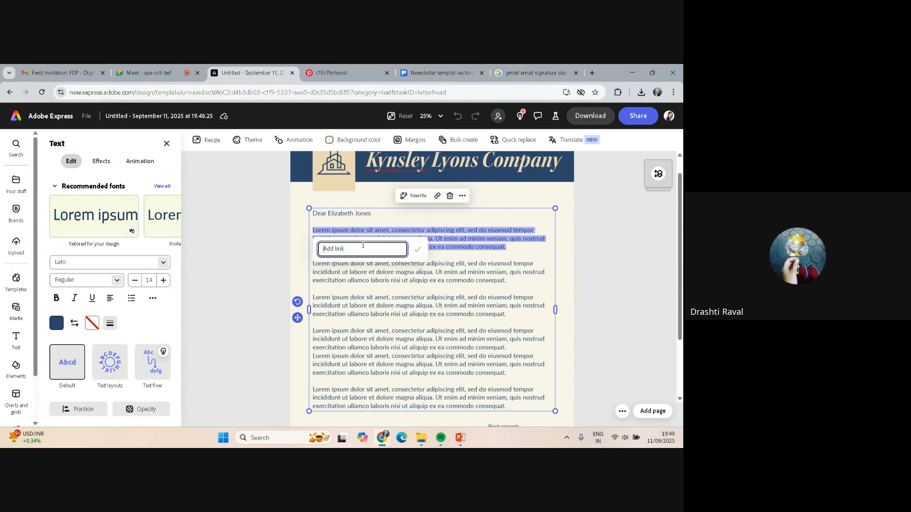
left_click(341, 69)
left_click(360, 93)
type("https://in.pinterest.com/")
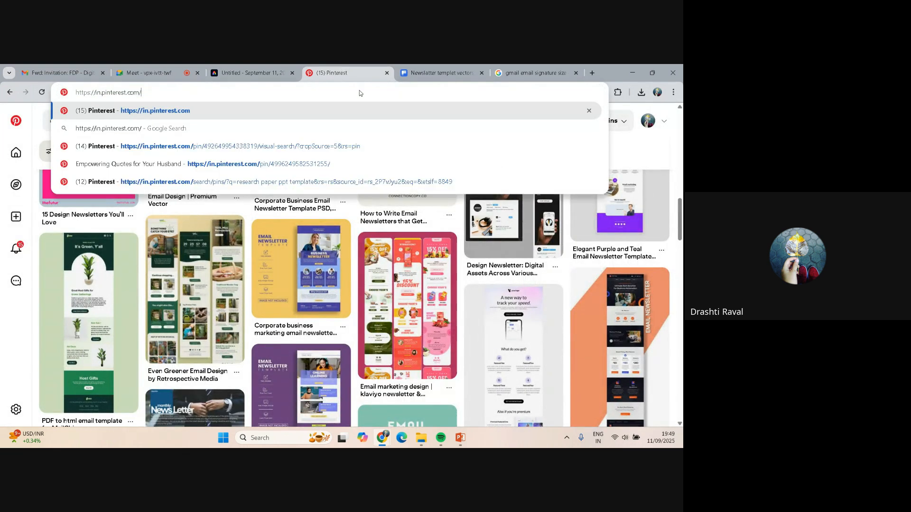
key("ctrl+z")
left_click(263, 71)
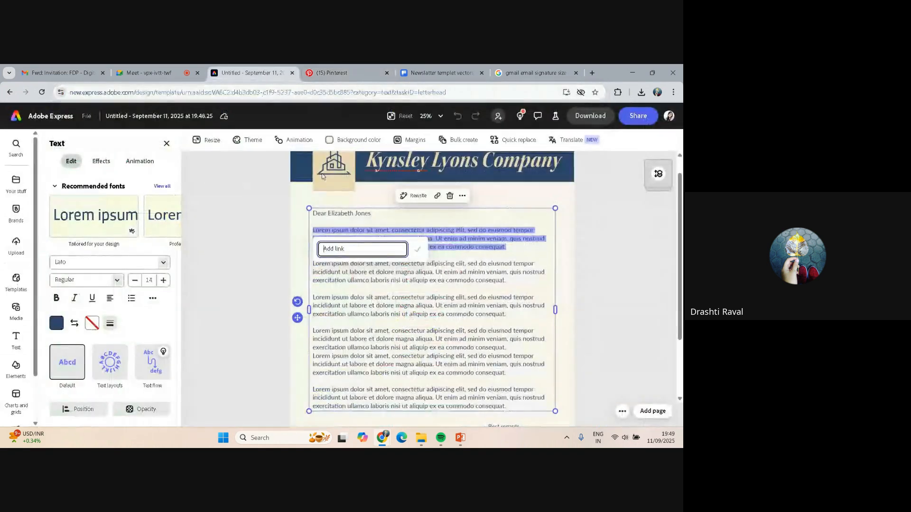
key("ctrl+v")
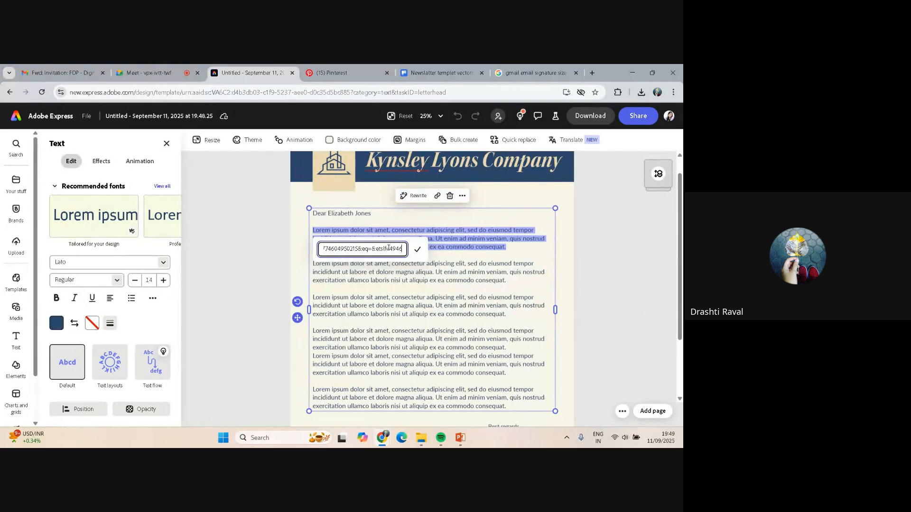
left_click(419, 250)
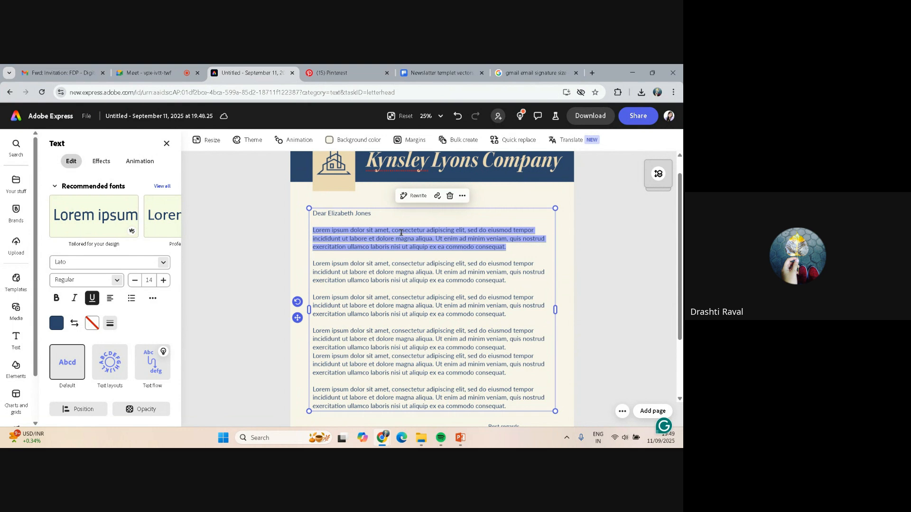
Download the letterhead design as PDF Standard and save it as Untitled in the Downloads folder
left_click(599, 119)
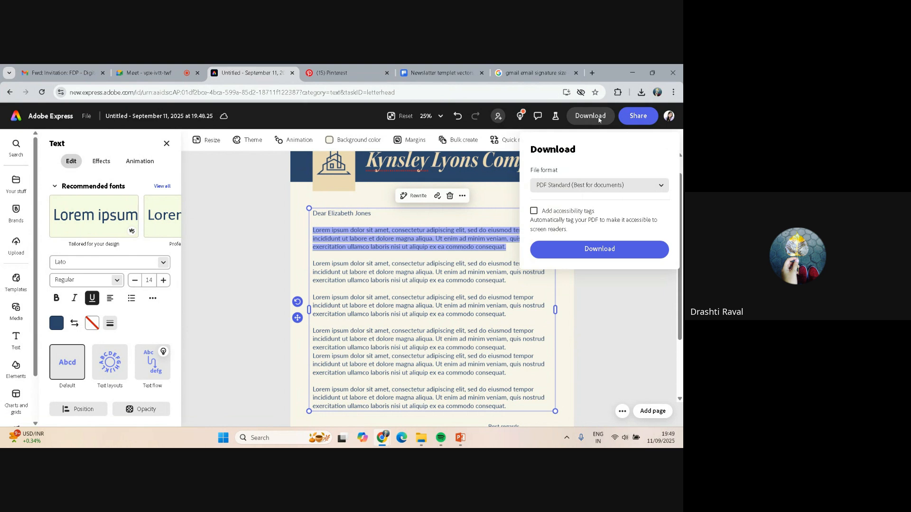
left_click(661, 186)
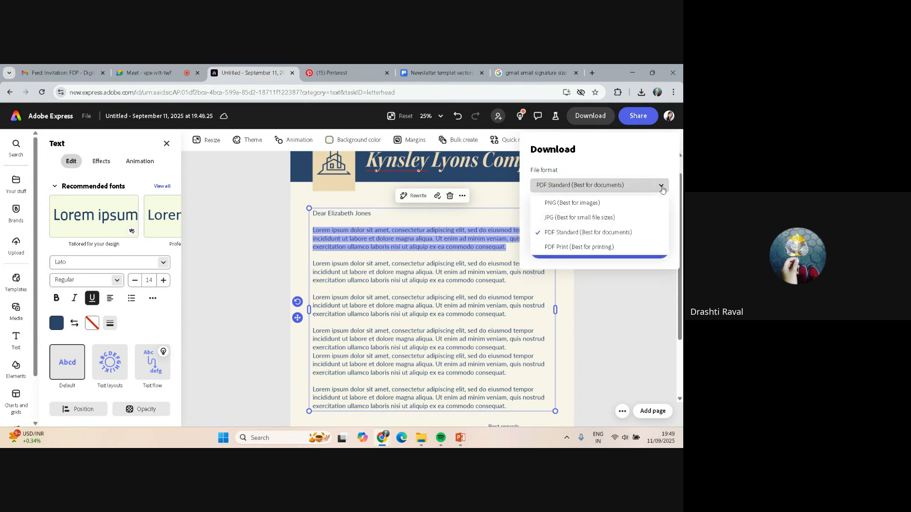
left_click(565, 232)
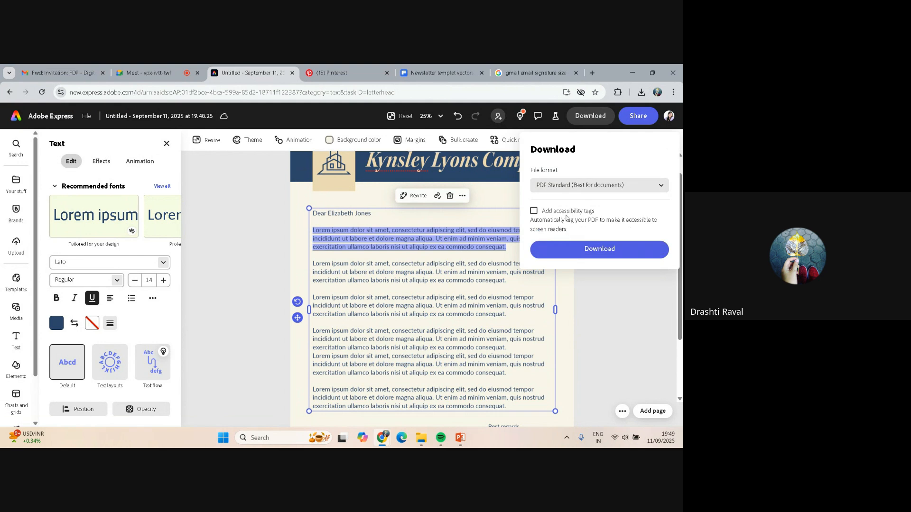
left_click(575, 249)
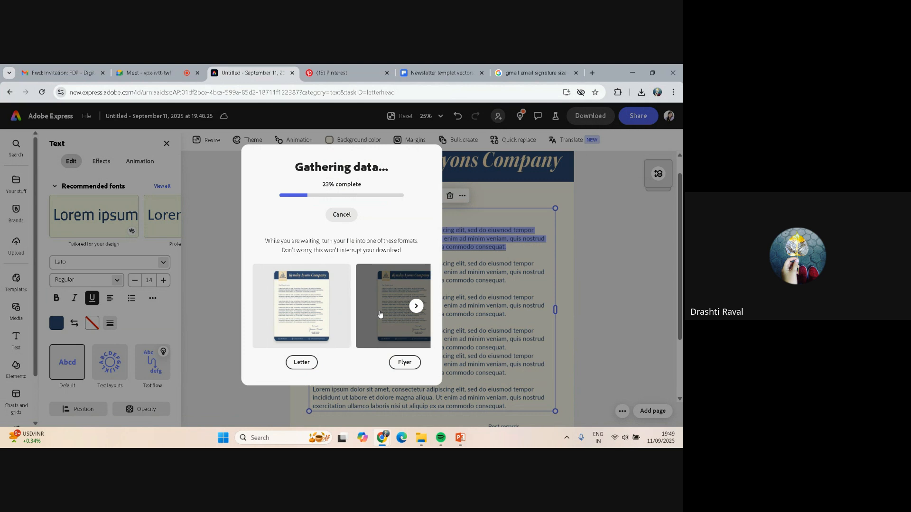
left_click(416, 306)
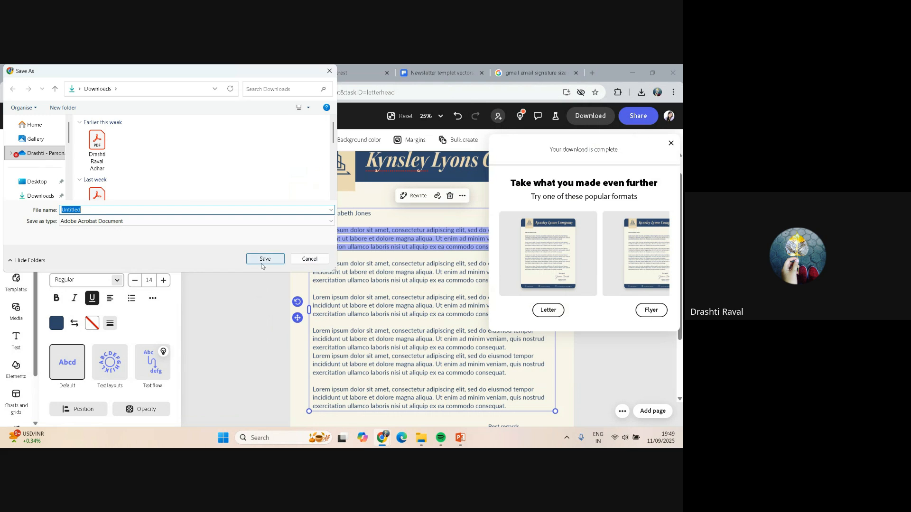
left_click(264, 259)
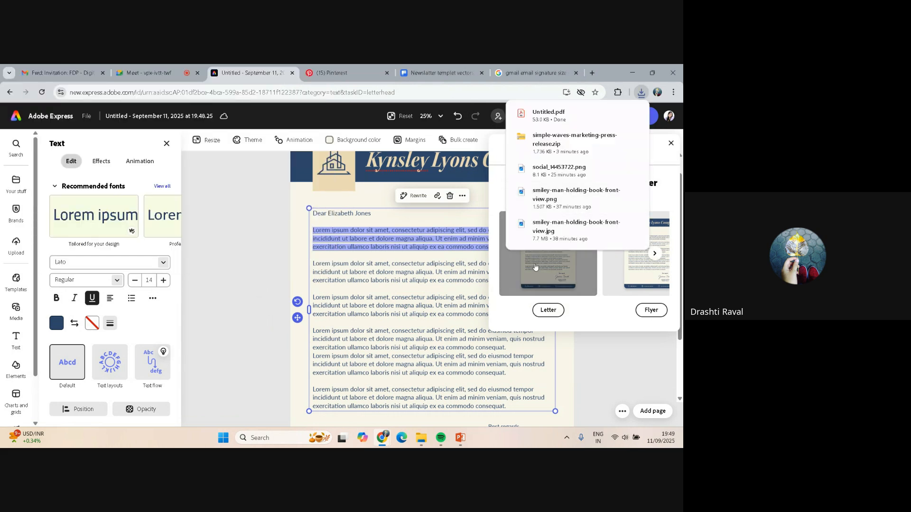
left_click(589, 359)
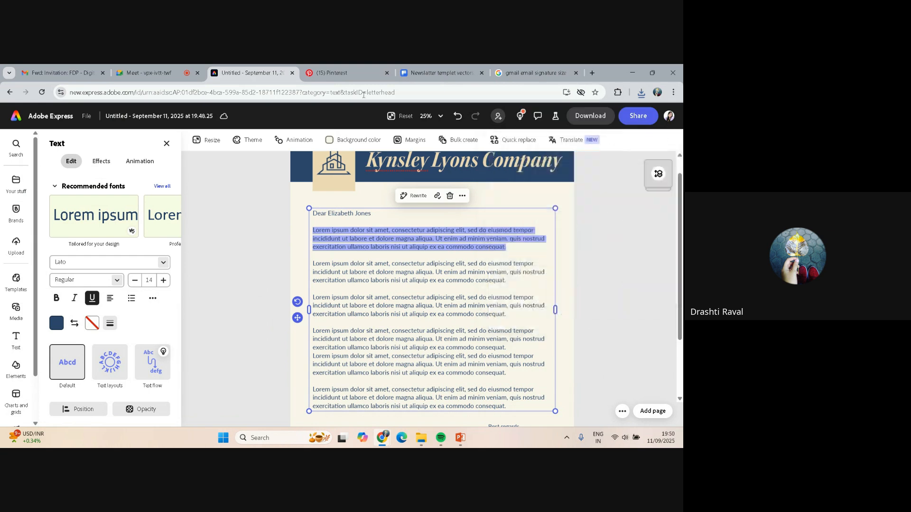
Open the Untitled PDF from the Downloads folder and test the paragraph's link, allowing the connection to in.pinterest.com
left_click(418, 440)
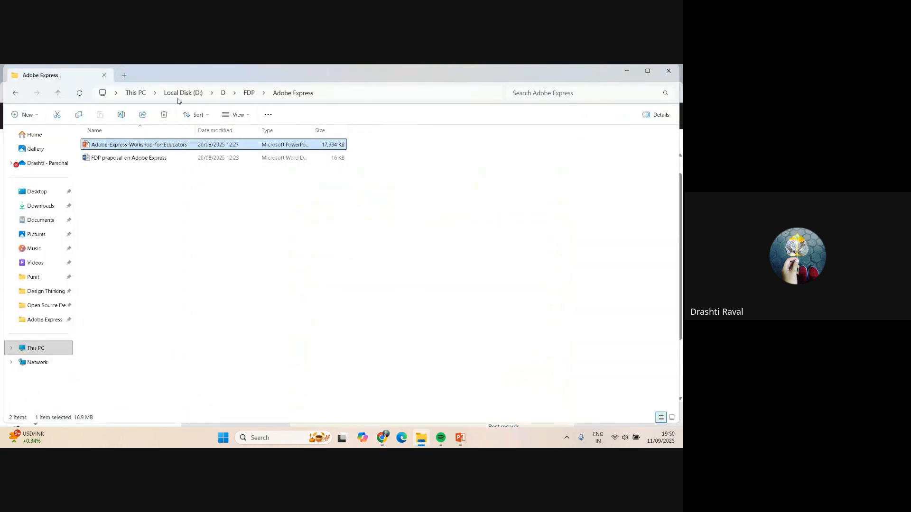
left_click(25, 207)
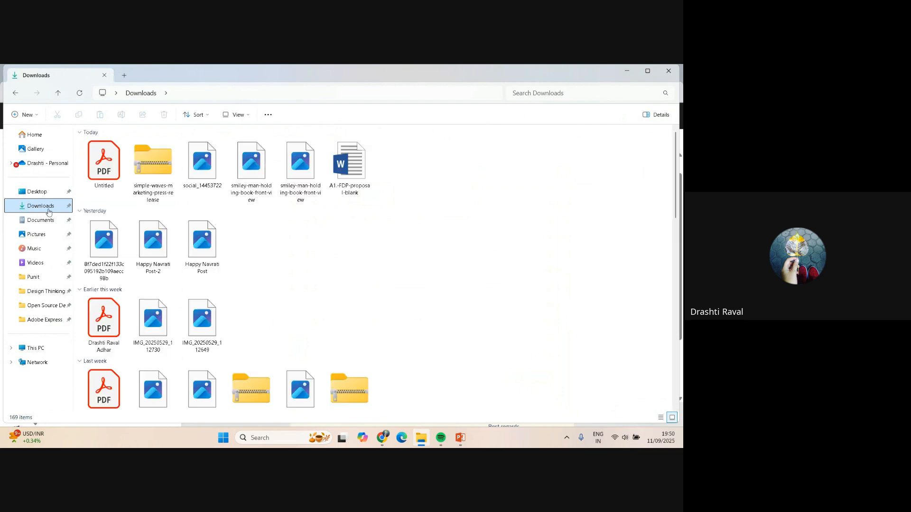
left_click(100, 161)
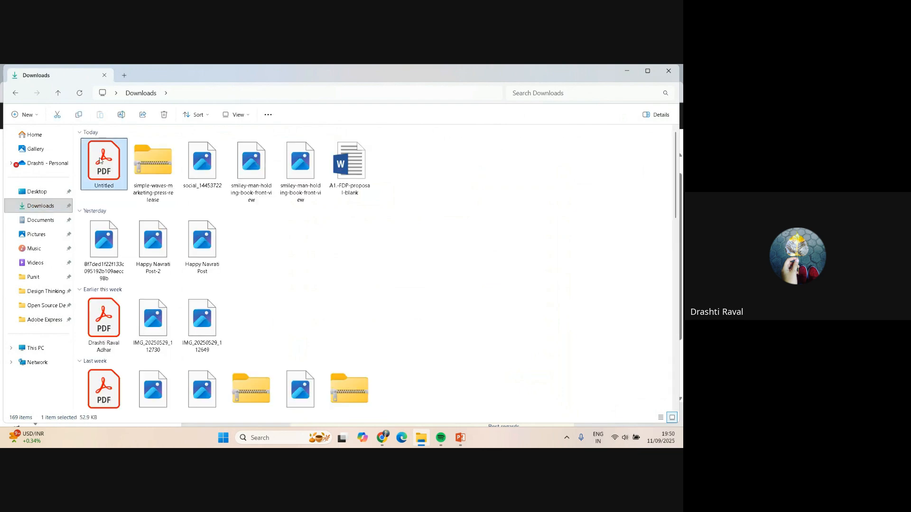
double_click(101, 160)
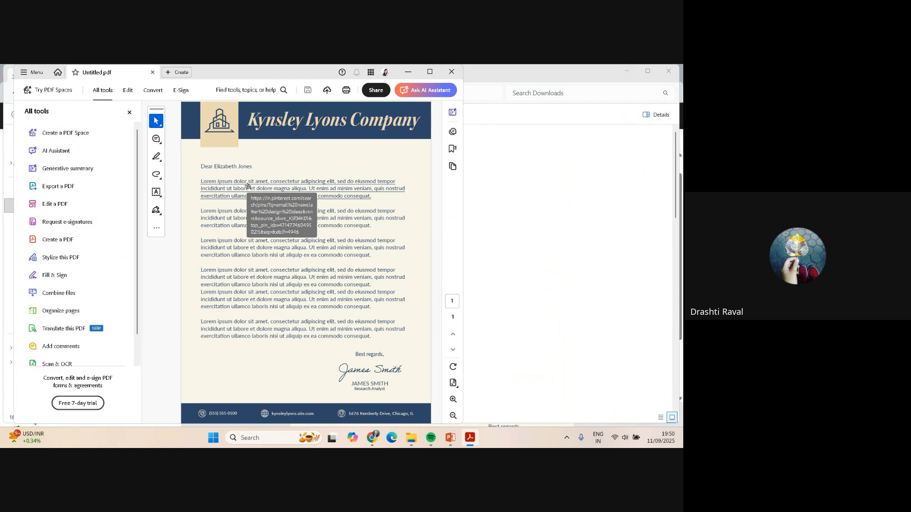
left_click(247, 186)
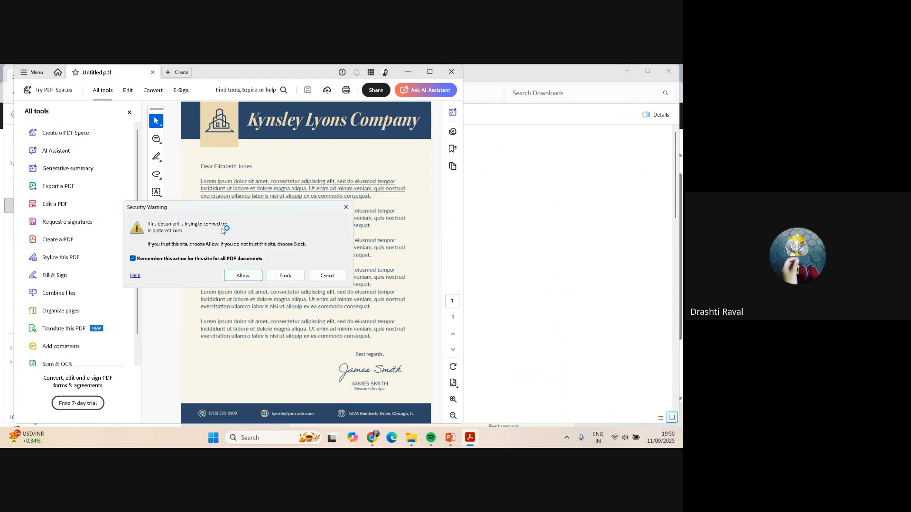
left_click(243, 276)
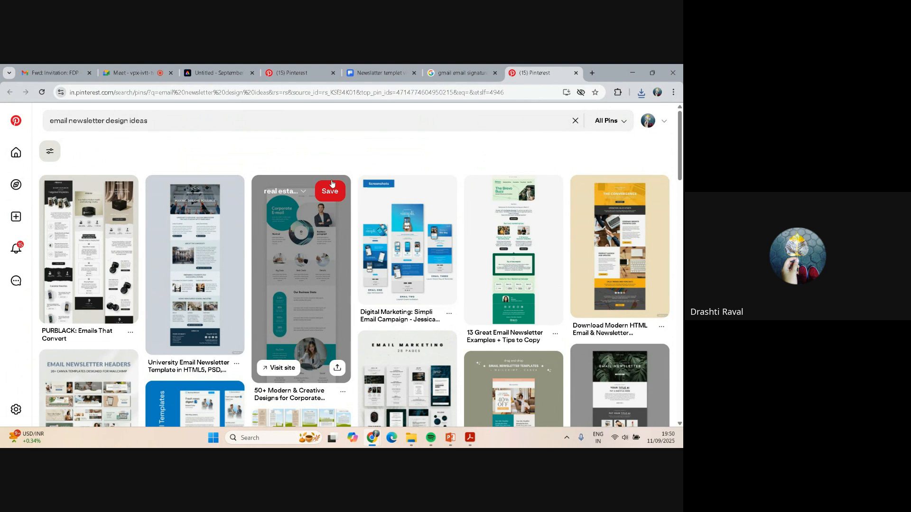
Switch back to the letterhead design in Adobe Express, clear the paragraph's text selection, and leave the design for the home page
left_click(215, 72)
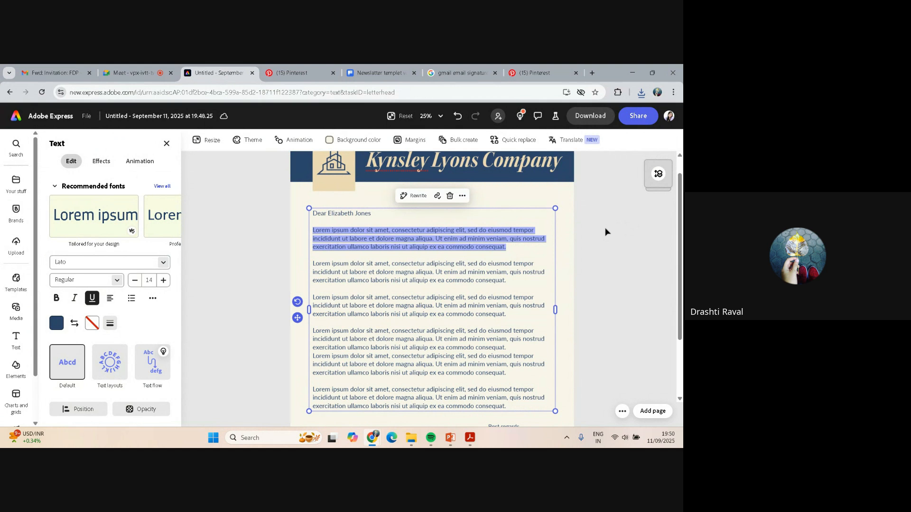
scroll(605, 231, "down", 3)
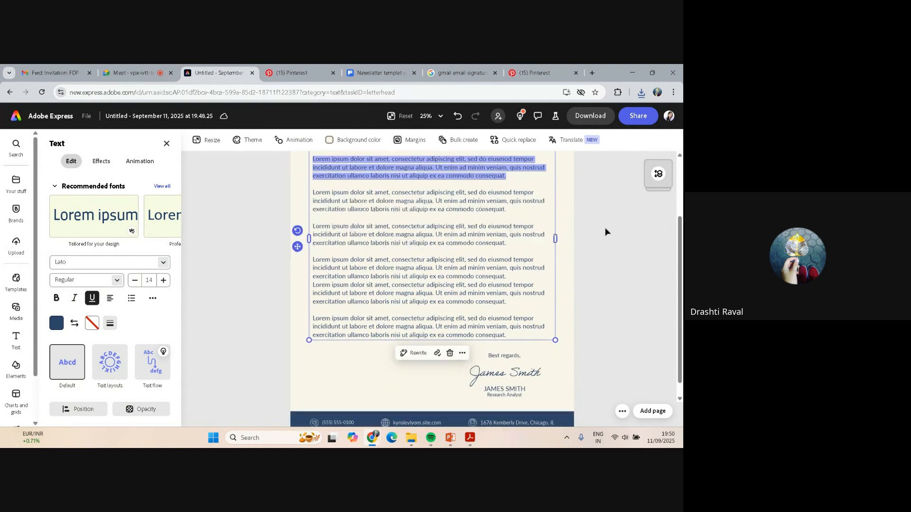
scroll(602, 230, "up", 4)
key("Escape")
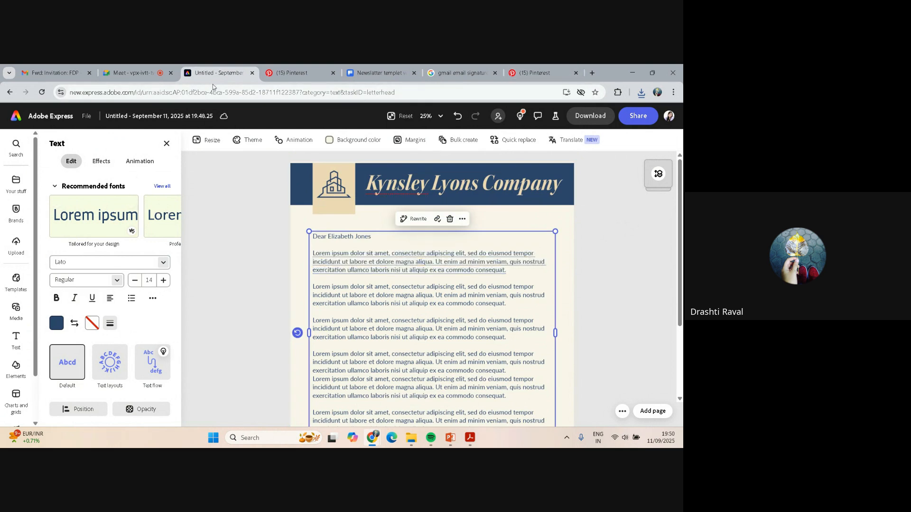
left_click(57, 118)
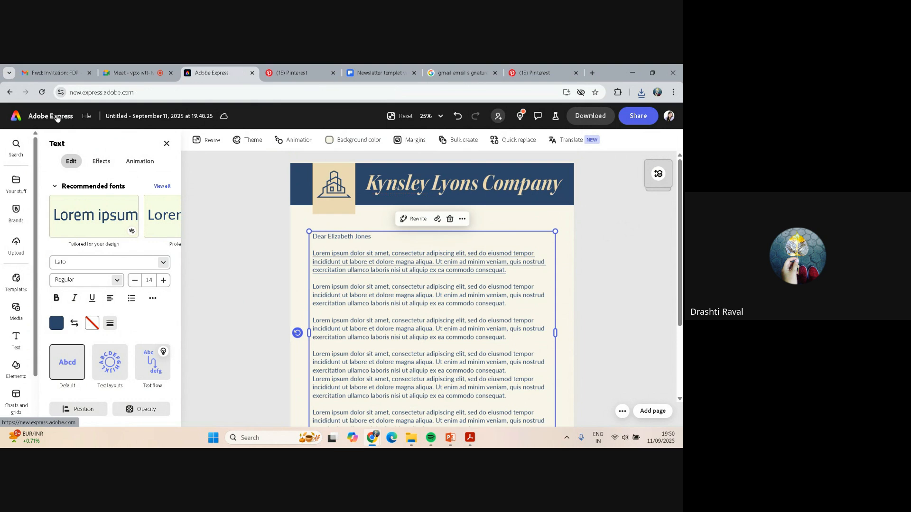
Switch to the Google Meet call and stop presenting the screen
left_click(129, 68)
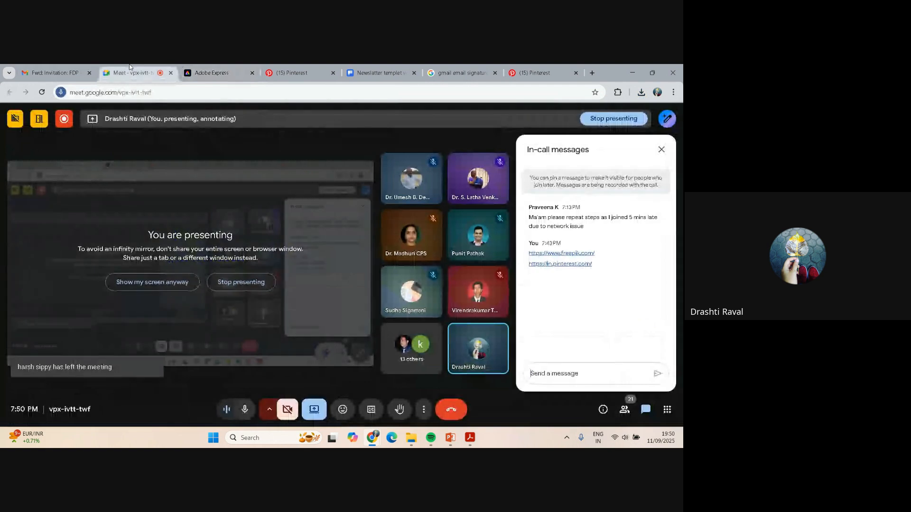
left_click(235, 283)
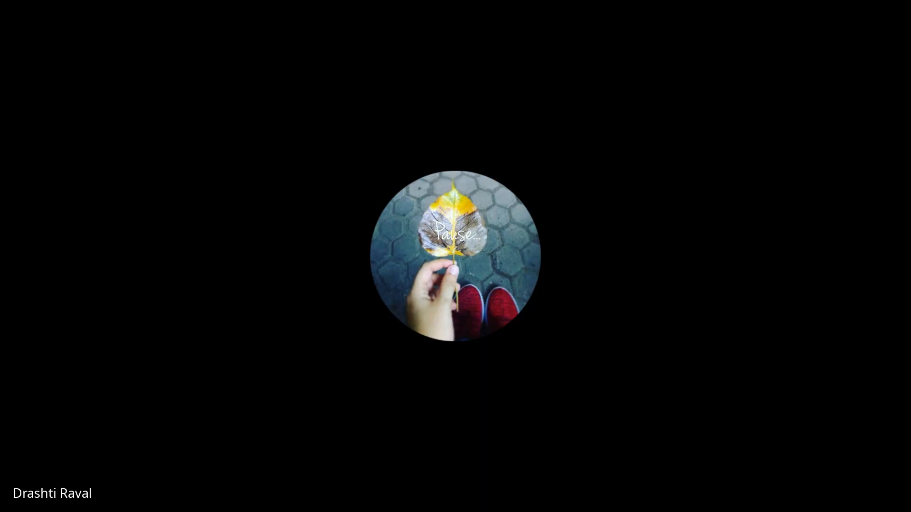